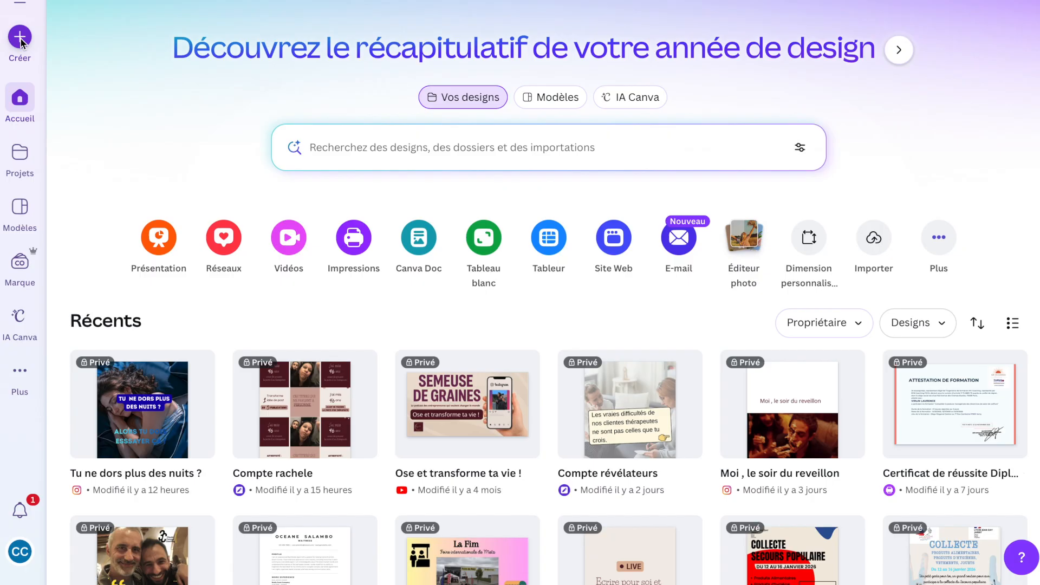
Create a new design by searching for instagram and choosing the Publication Instagram (4:5) format.
left_click(21, 42)
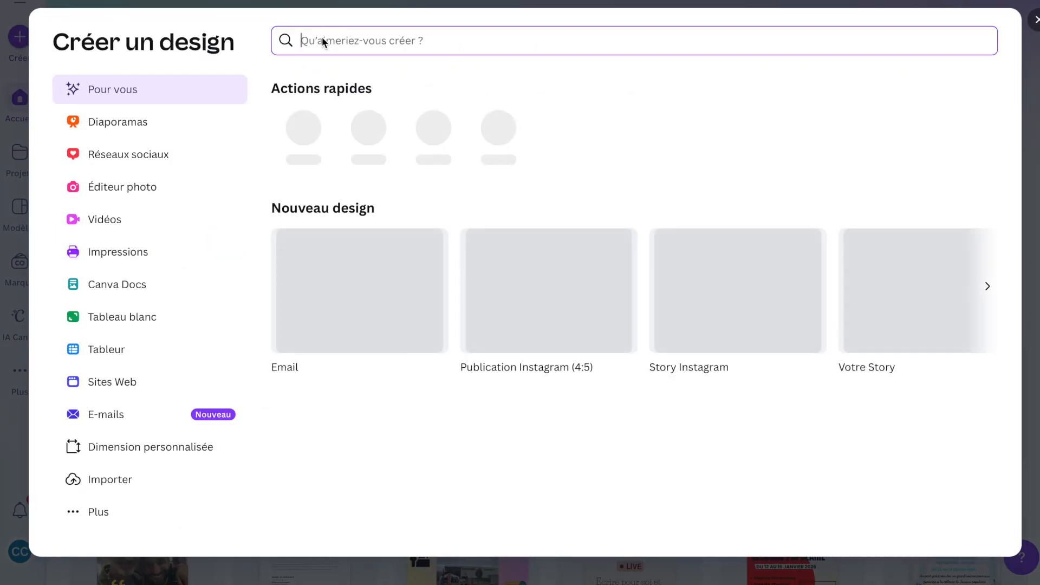
type("instagram")
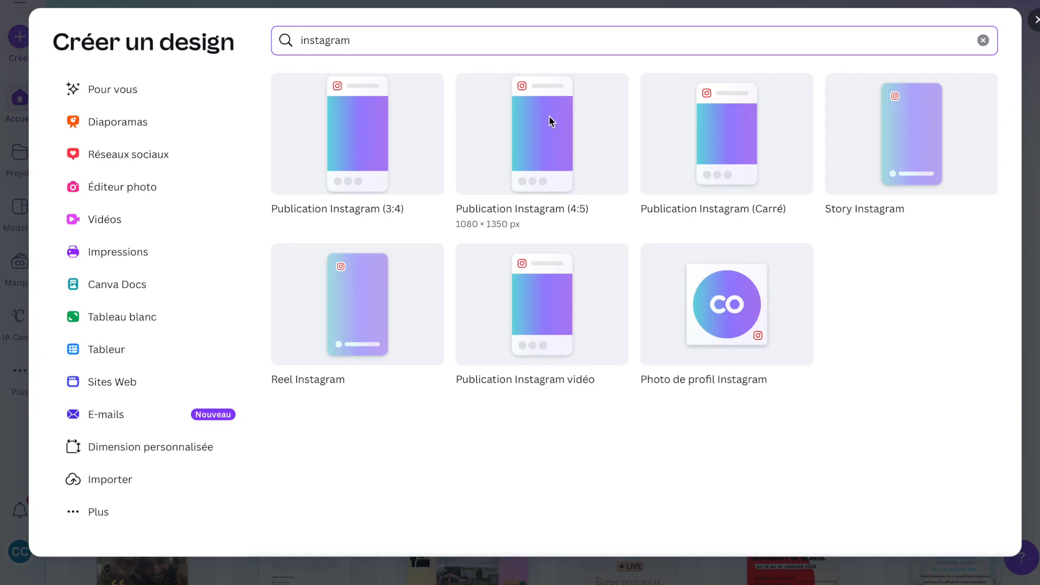
left_click(541, 147)
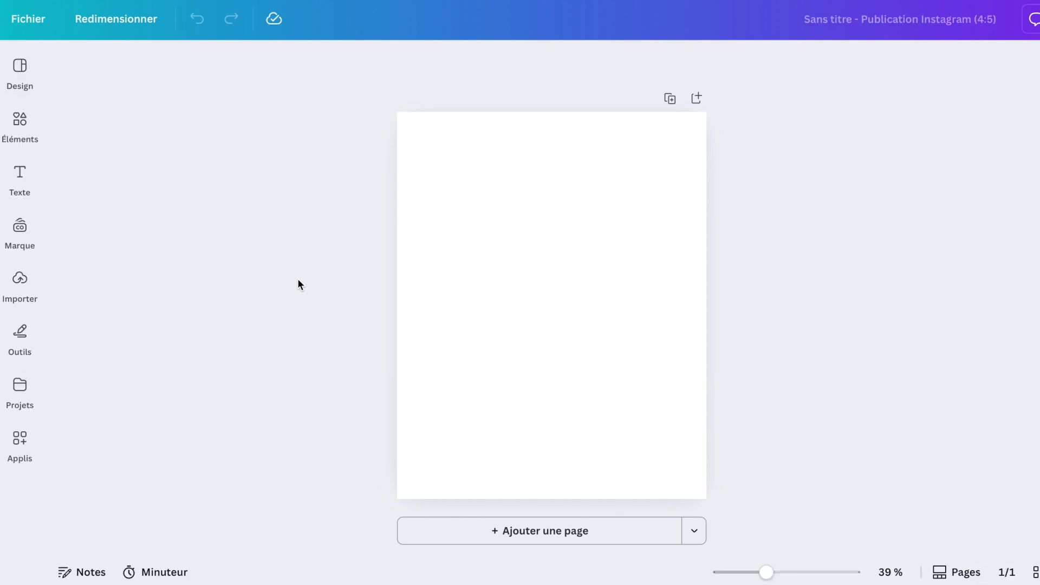
Select the blank page, open its background colour options and search the colours for bleu.
left_click(482, 320)
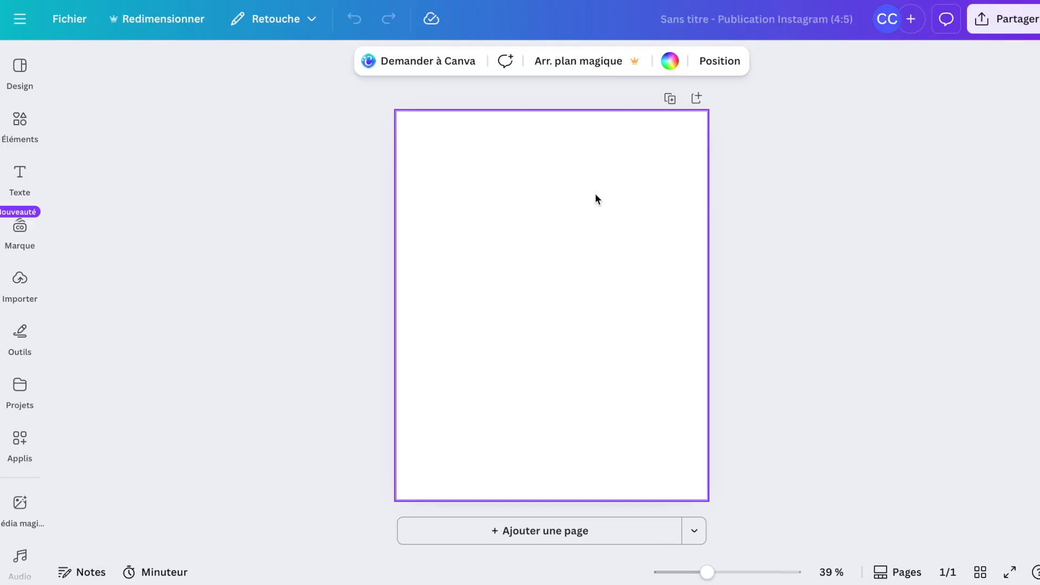
left_click(670, 62)
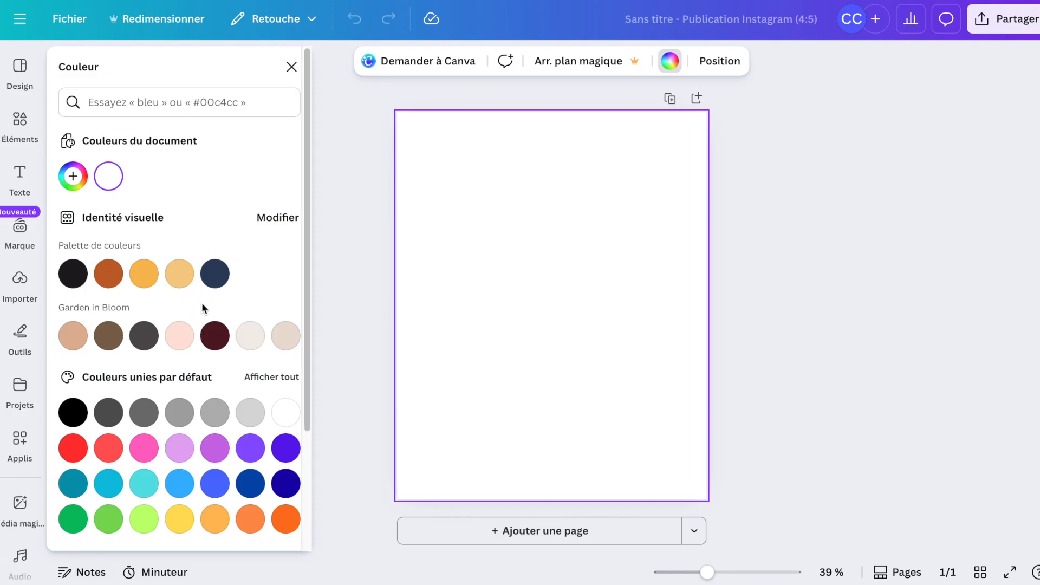
scroll(202, 304, "down", 3)
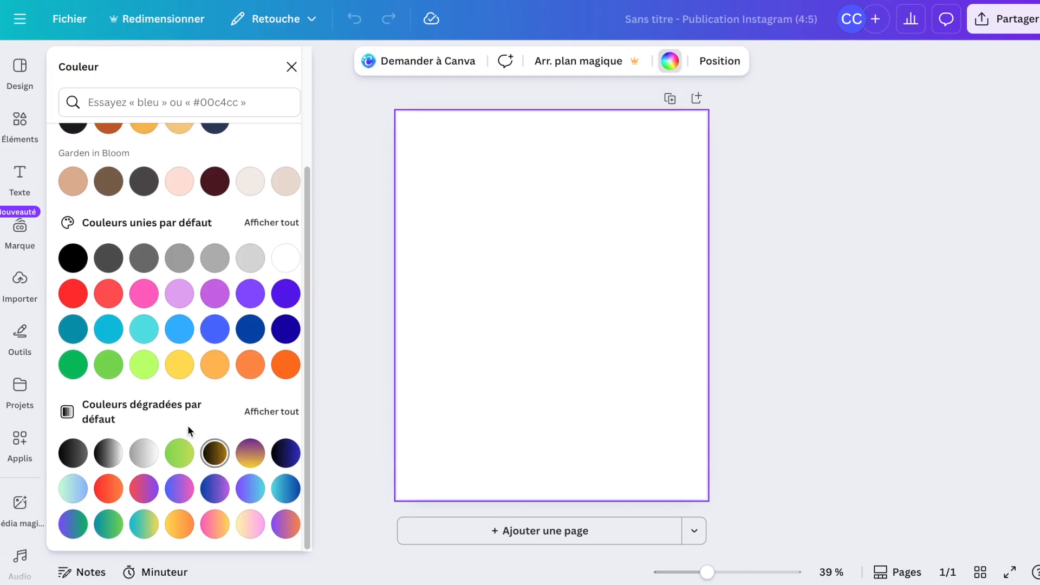
left_click(215, 328)
scroll(214, 335, "up", 3)
left_click(160, 106)
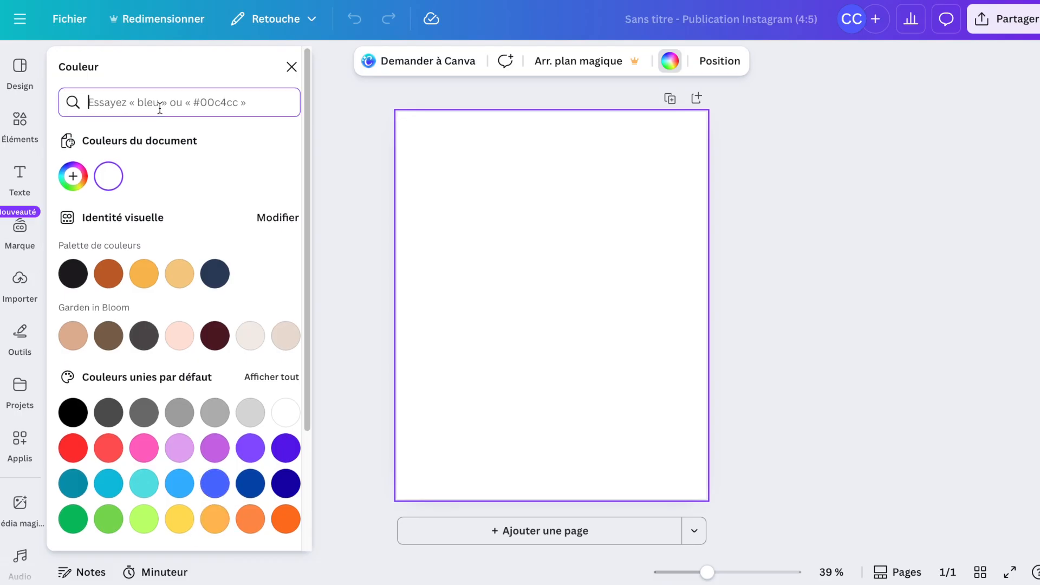
type("bleu")
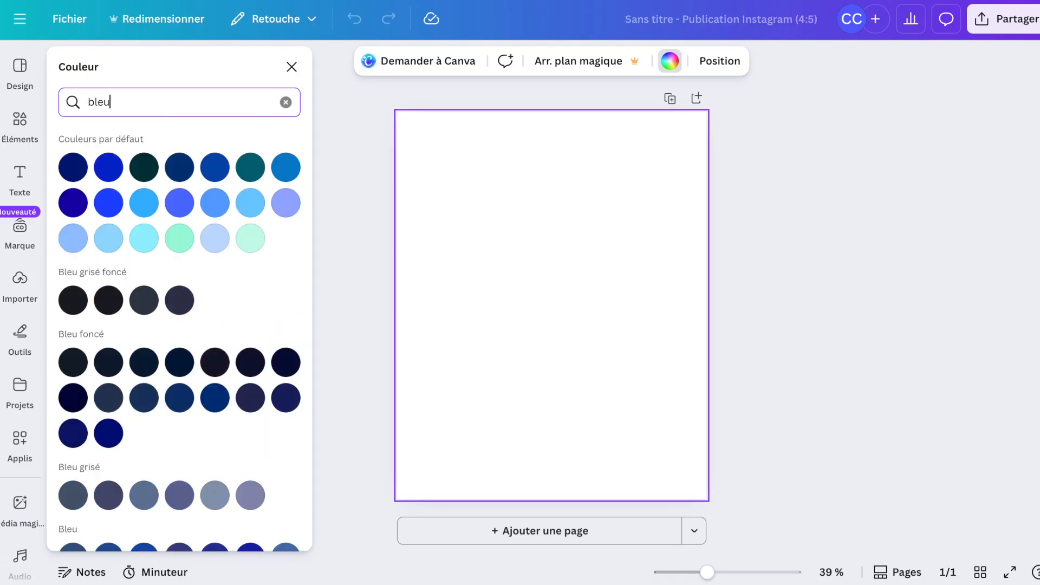
Browse the blue swatches and apply a dark blue from Bleu foncé as the page background, then close the colour panel.
scroll(178, 261, "down", 6)
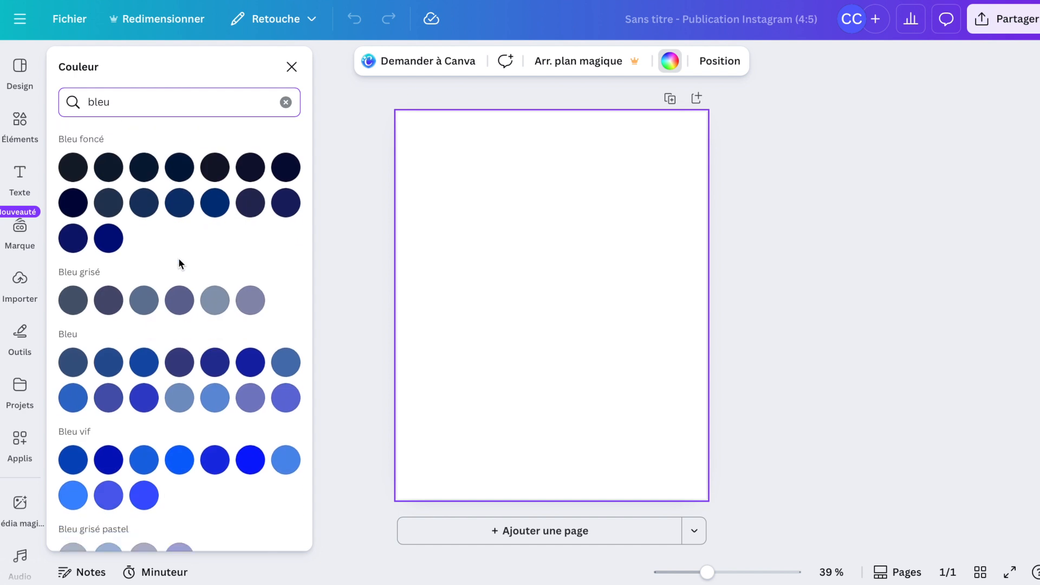
scroll(179, 261, "down", 5)
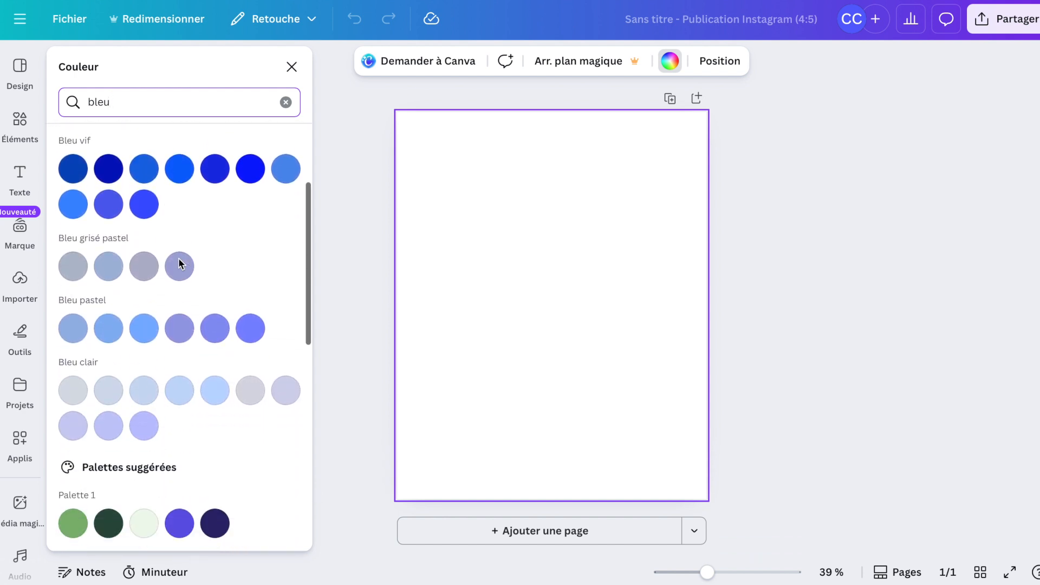
scroll(179, 261, "down", 1)
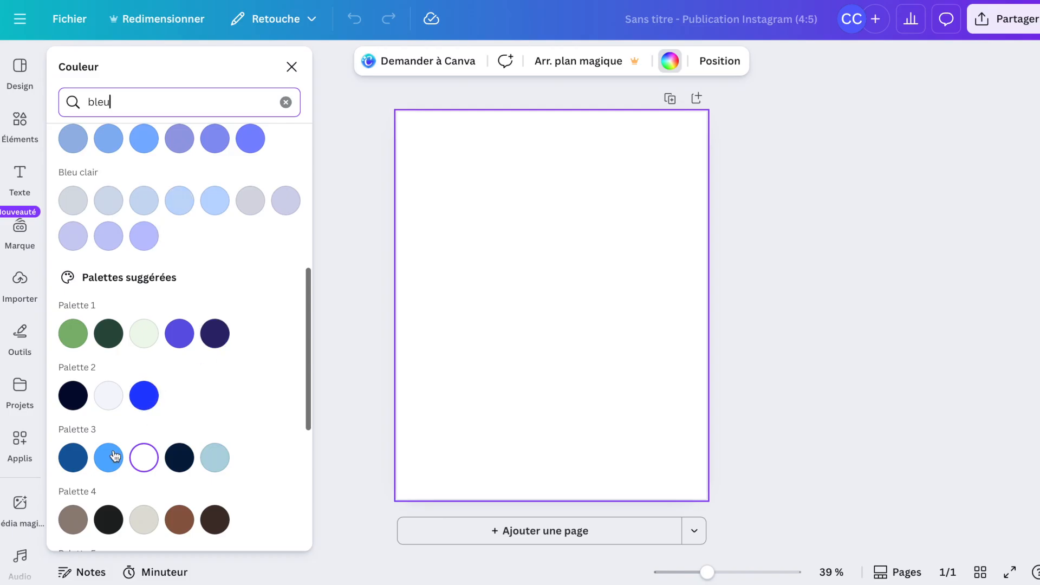
scroll(128, 501, "down", 2)
scroll(128, 503, "down", 1)
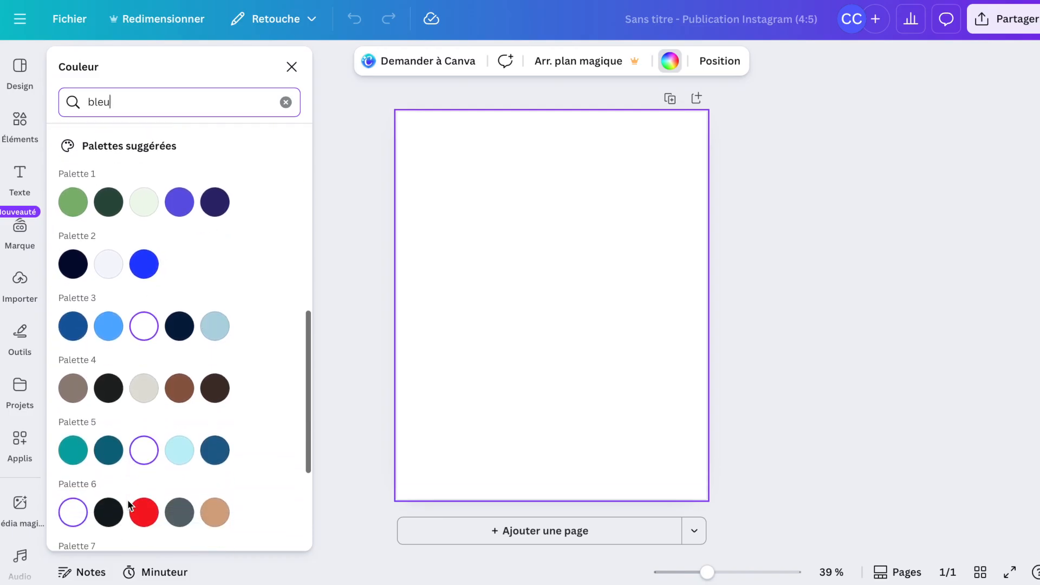
scroll(129, 505, "down", 2)
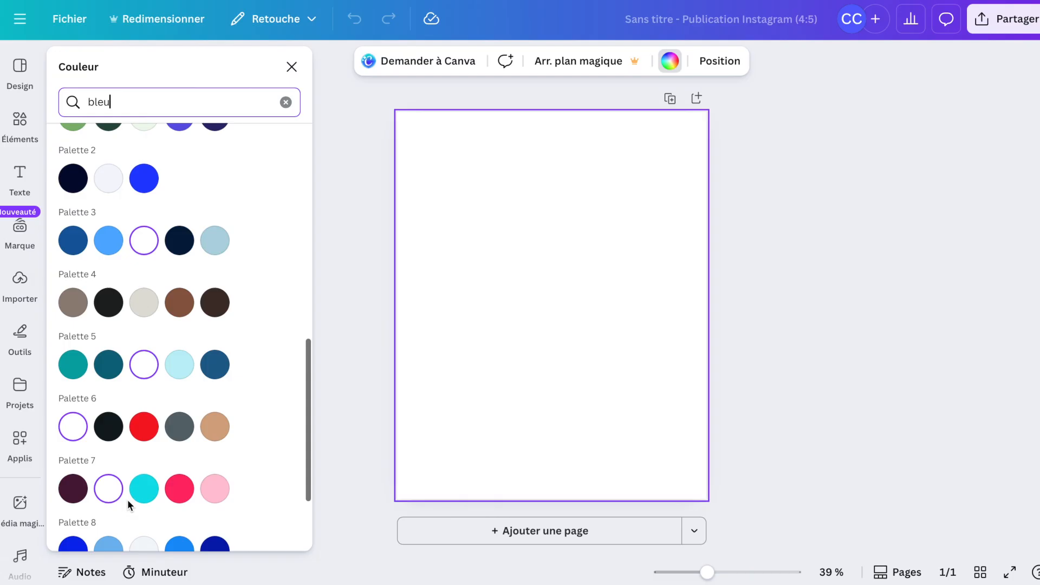
scroll(128, 499, "down", 1)
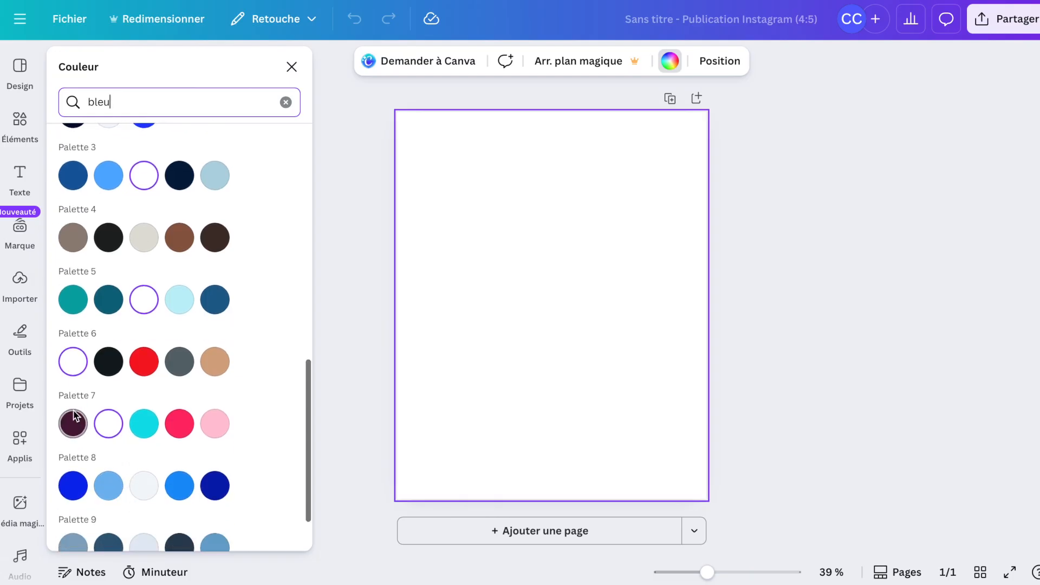
scroll(177, 459, "up", 15)
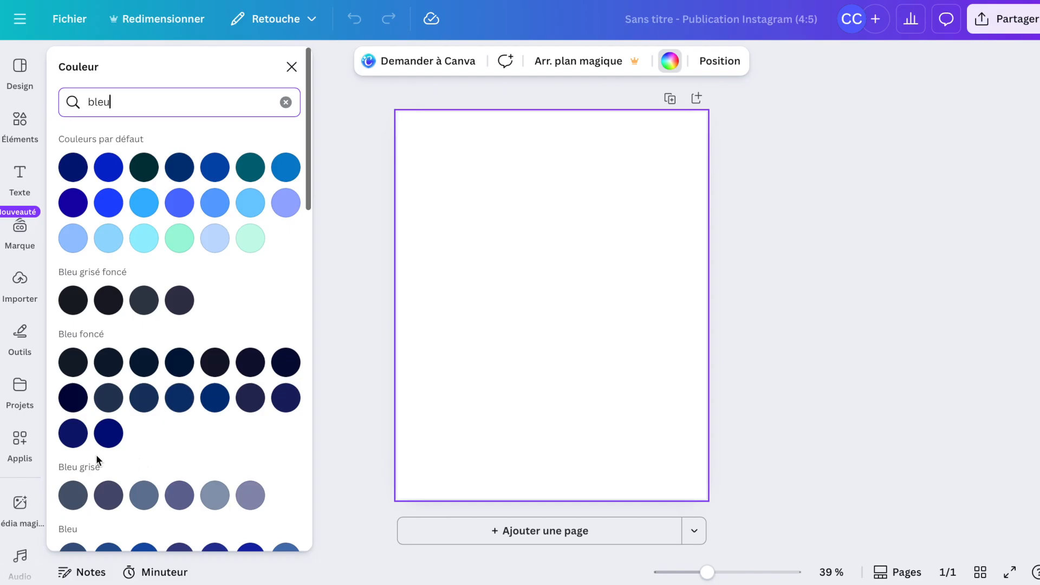
left_click(76, 440)
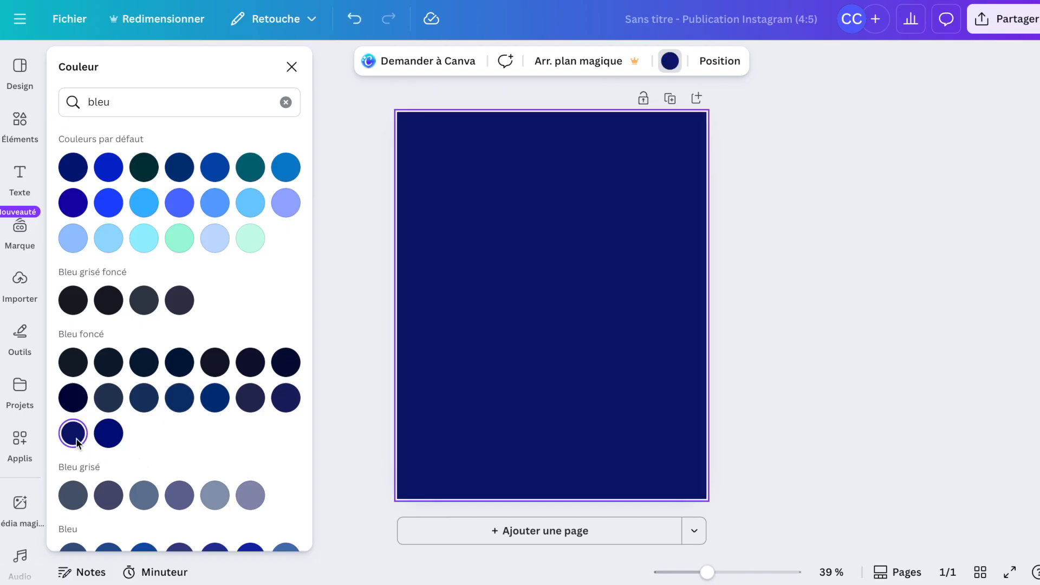
scroll(145, 452, "down", 10)
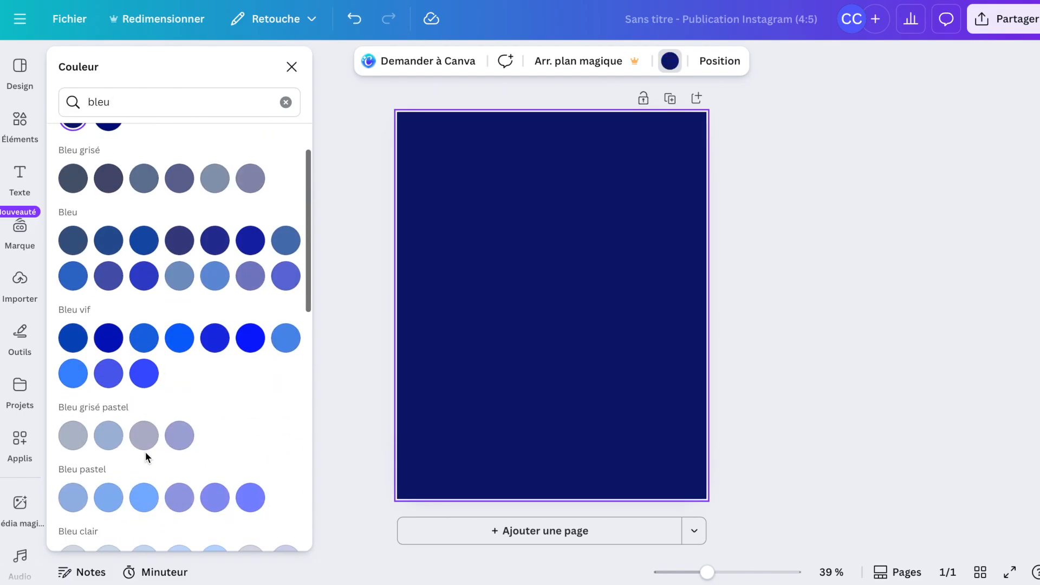
scroll(276, 449, "up", 10)
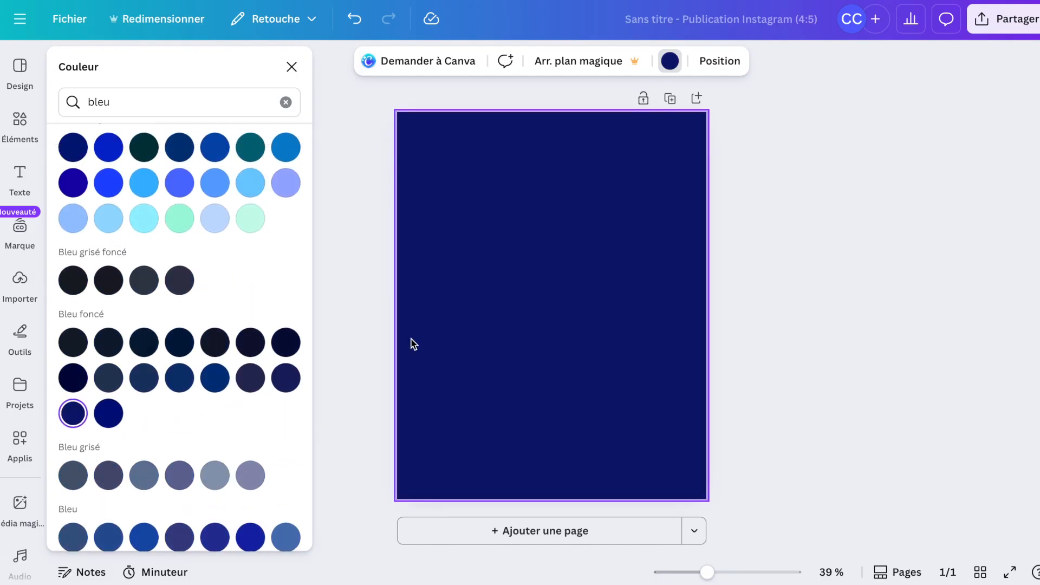
left_click(286, 103)
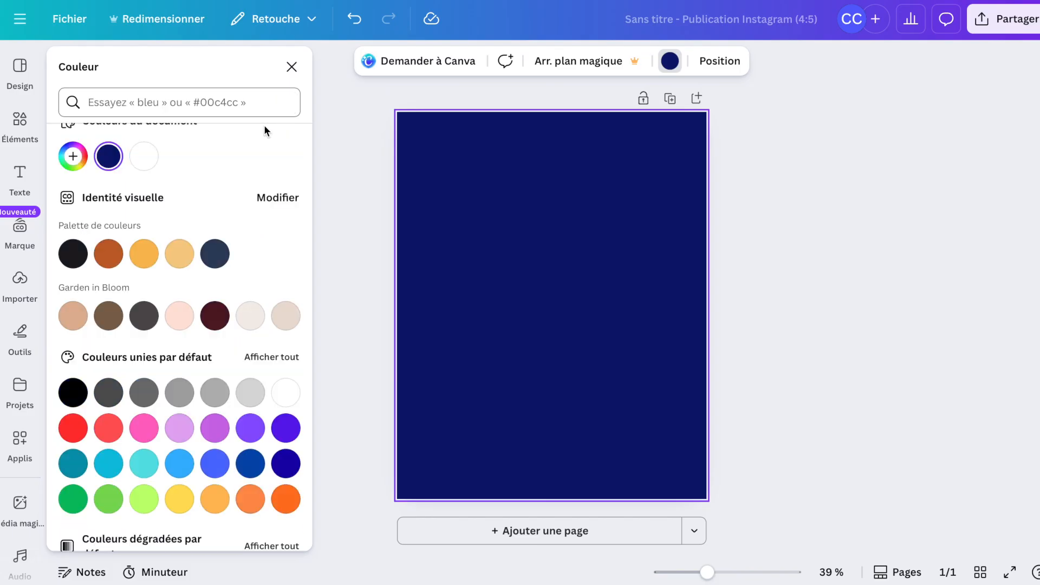
left_click(292, 67)
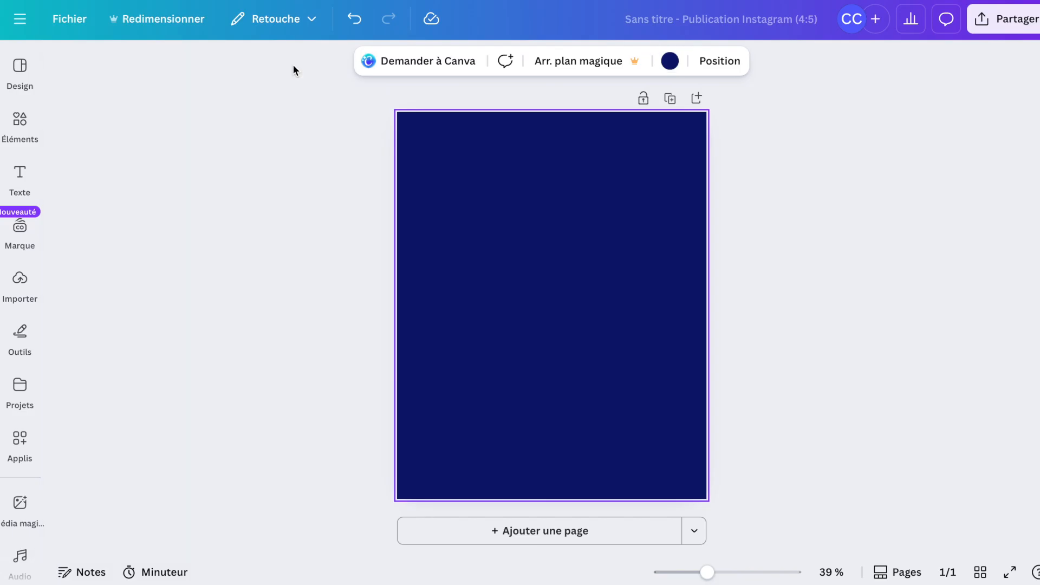
Search the elements library for "dégradé transparent bleu".
left_click(27, 123)
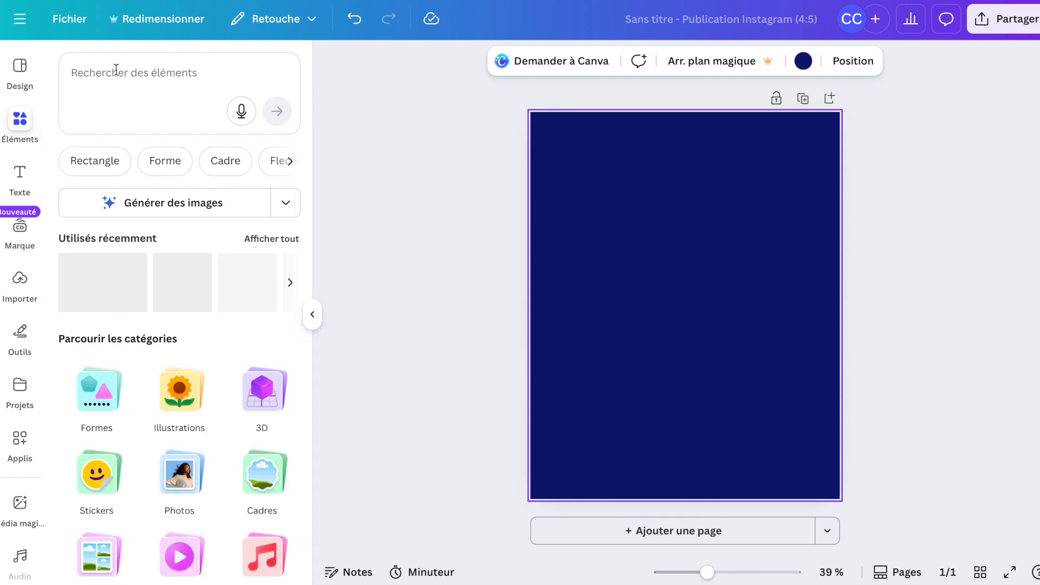
left_click(116, 69)
type("dég")
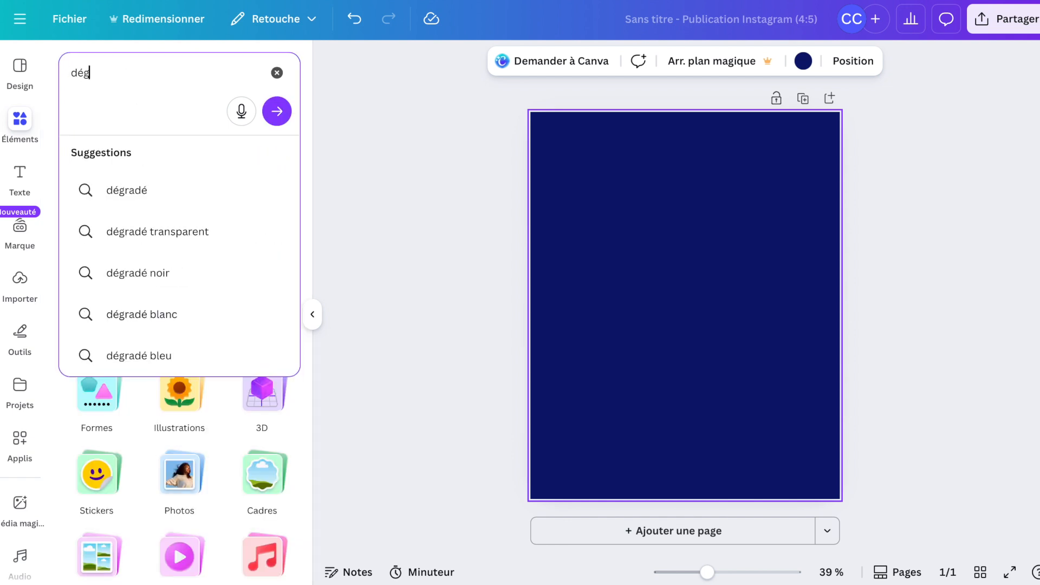
type("radé transparent")
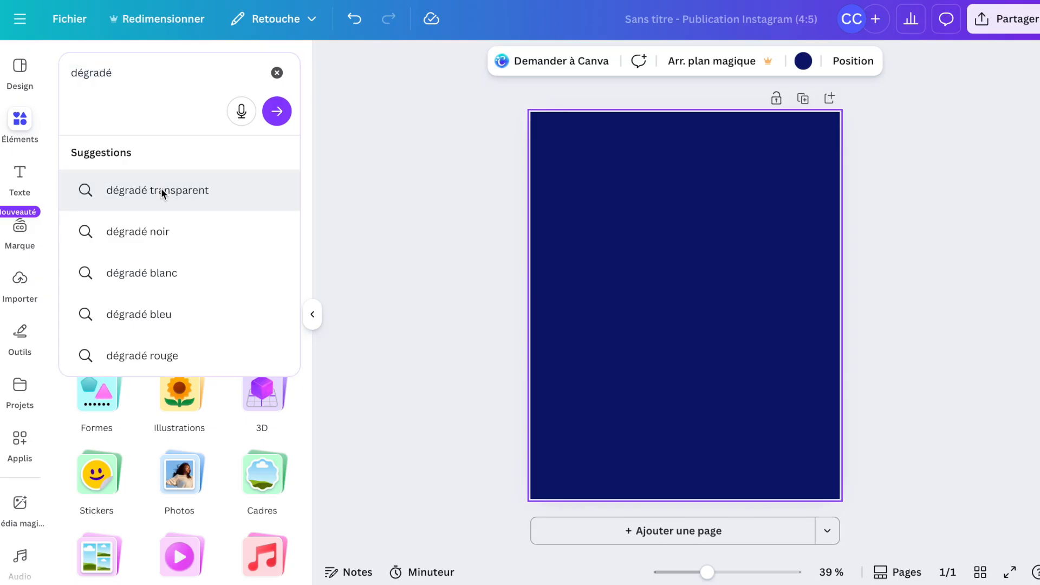
left_click(161, 189)
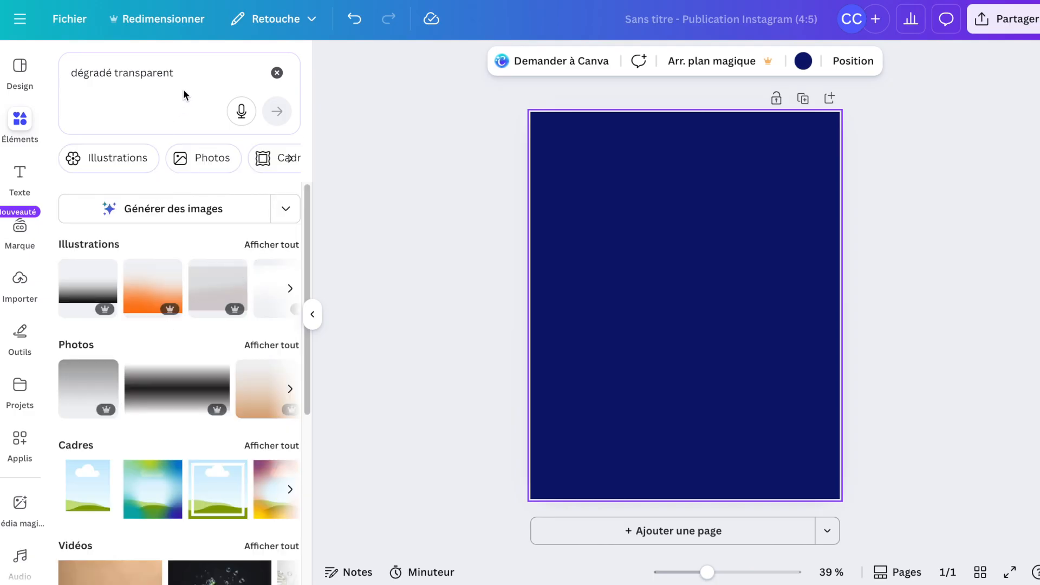
left_click(191, 73)
type("bl")
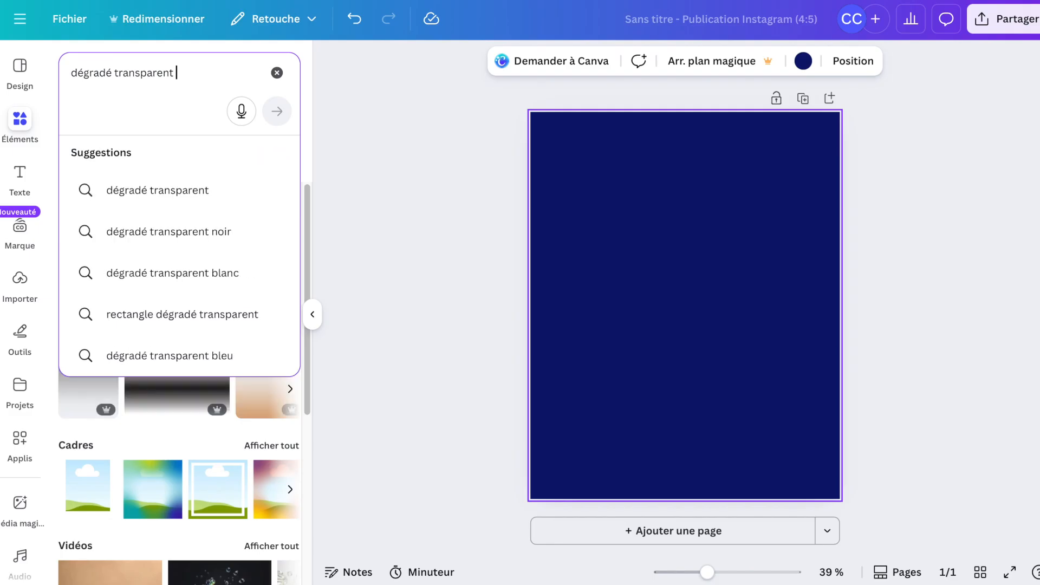
type("eu")
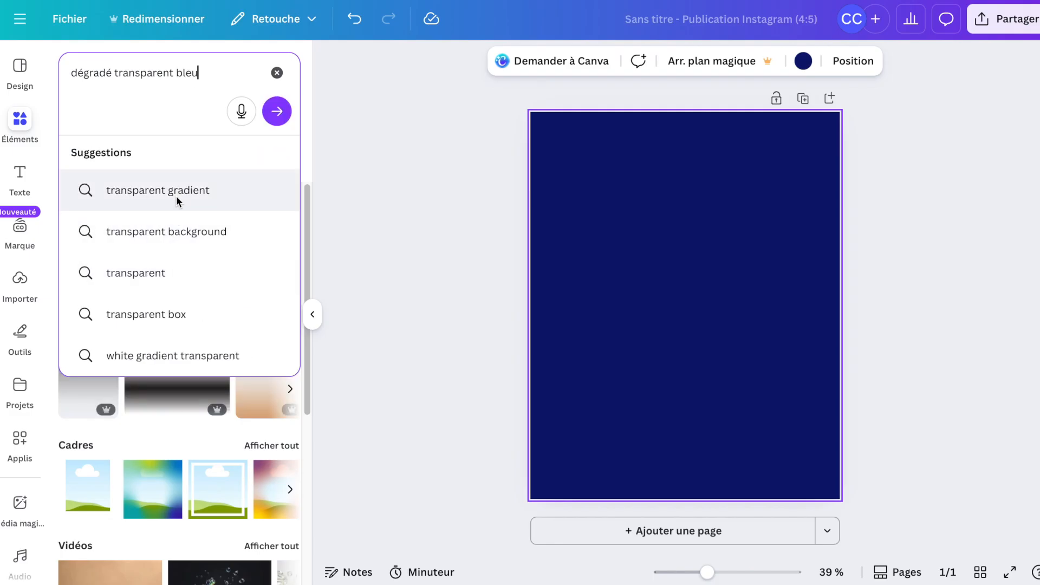
key("Return")
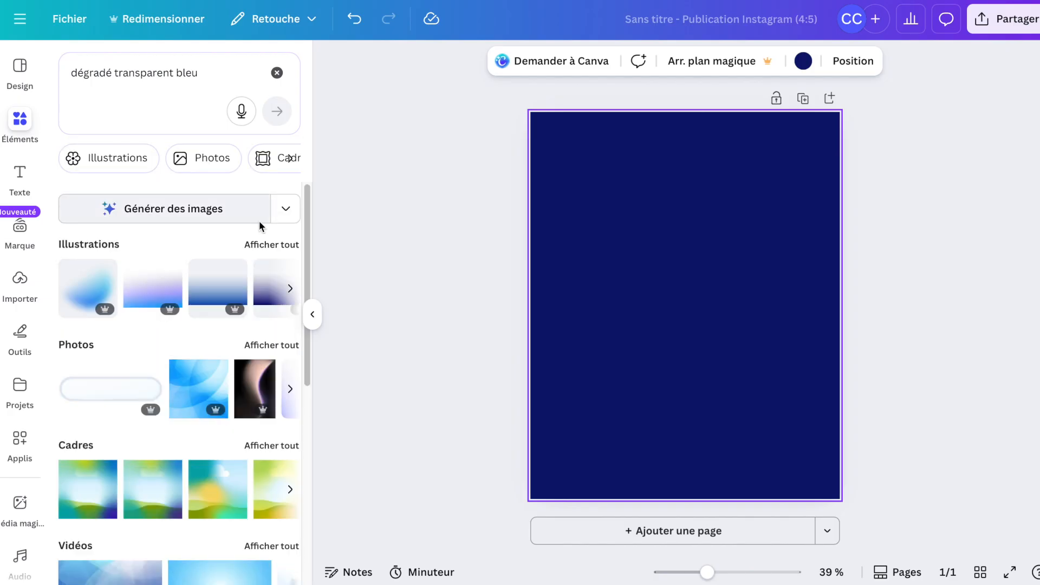
Add the first blue gradient illustration to the page and enlarge it to cover most of the page.
left_click(263, 245)
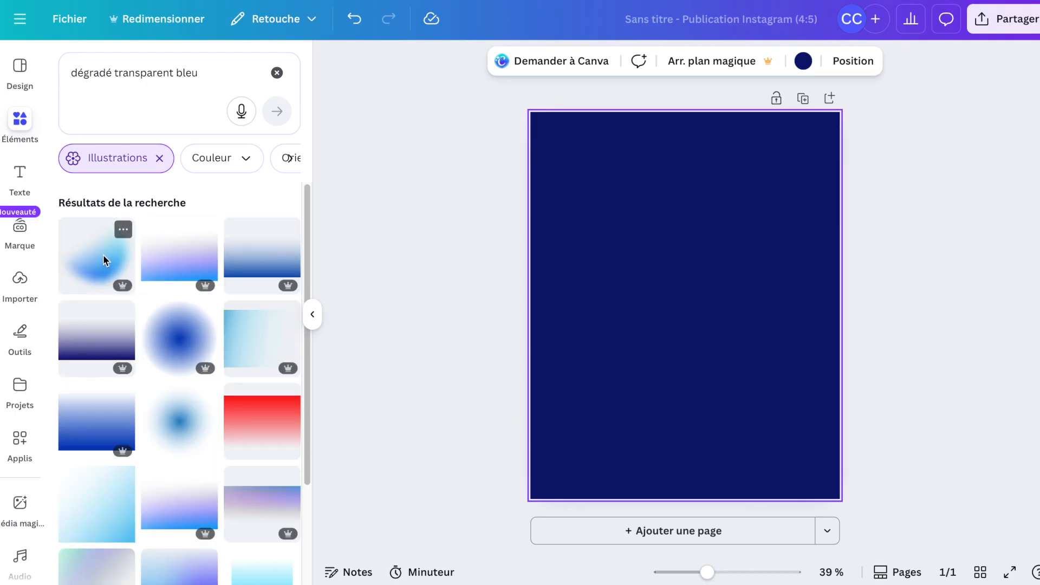
left_click(103, 254)
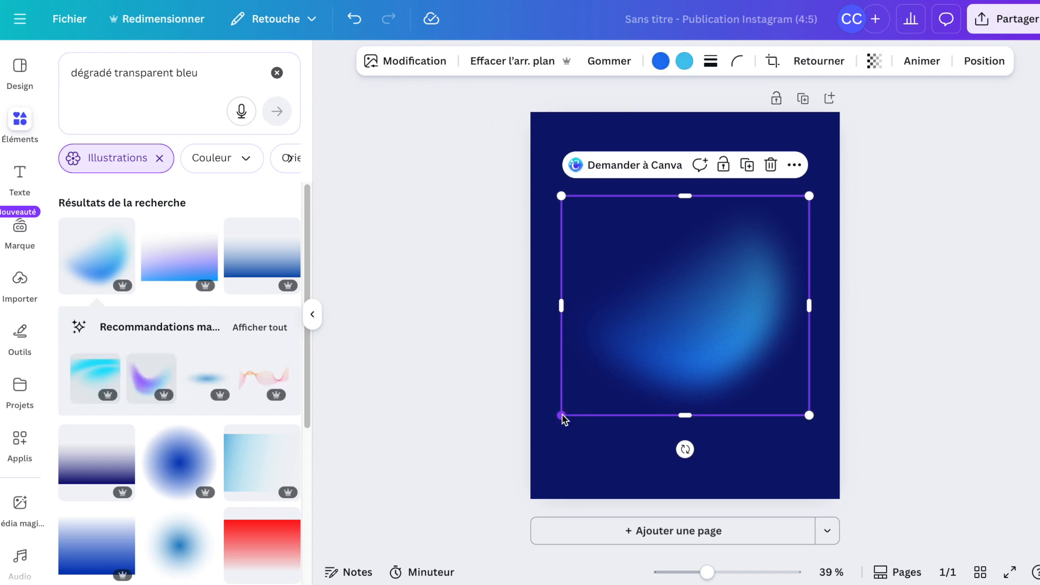
left_click_drag(510, 475, 466, 536)
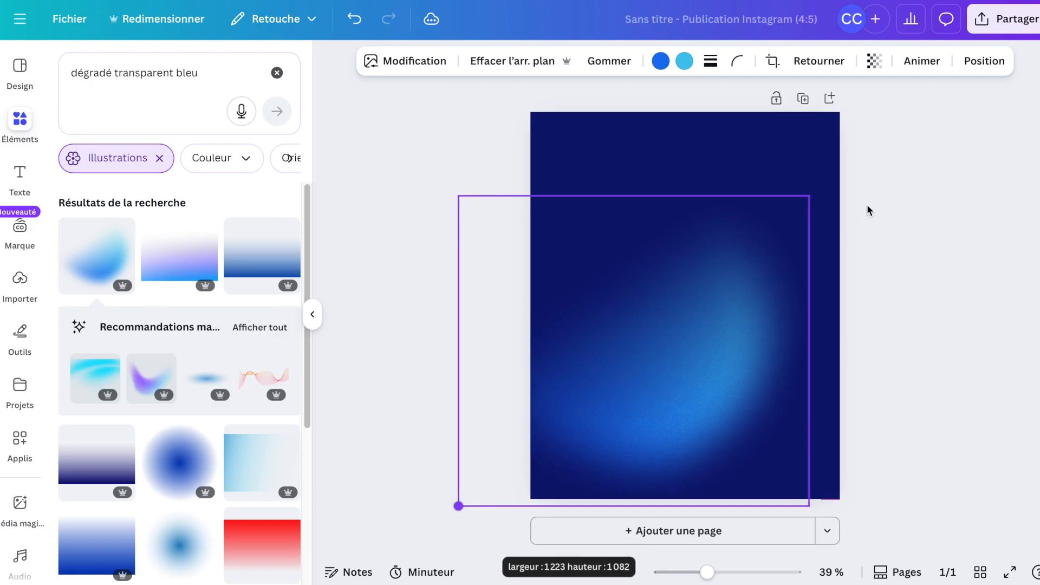
left_click_drag(809, 197, 872, 177)
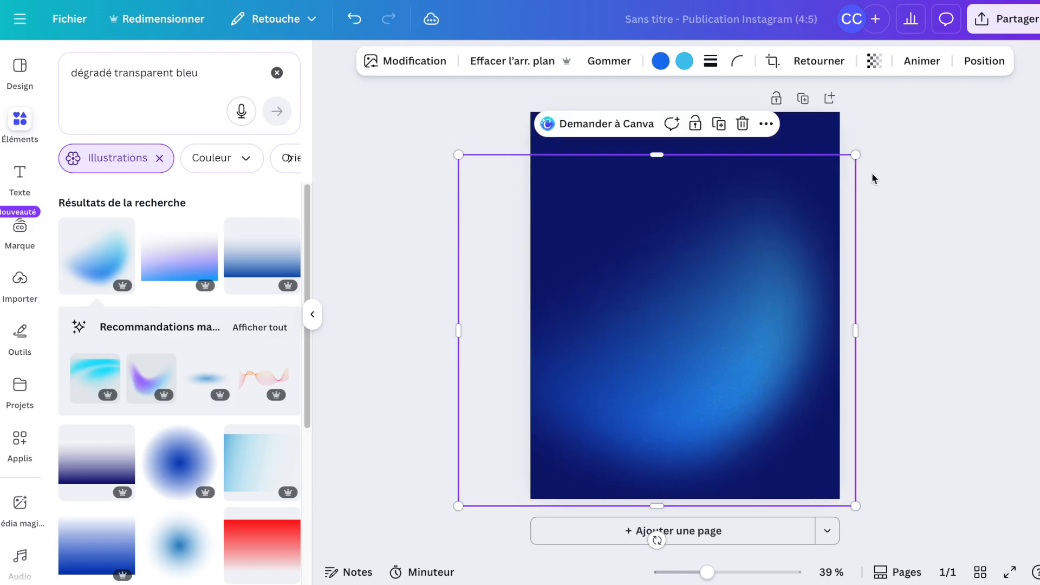
left_click(965, 252)
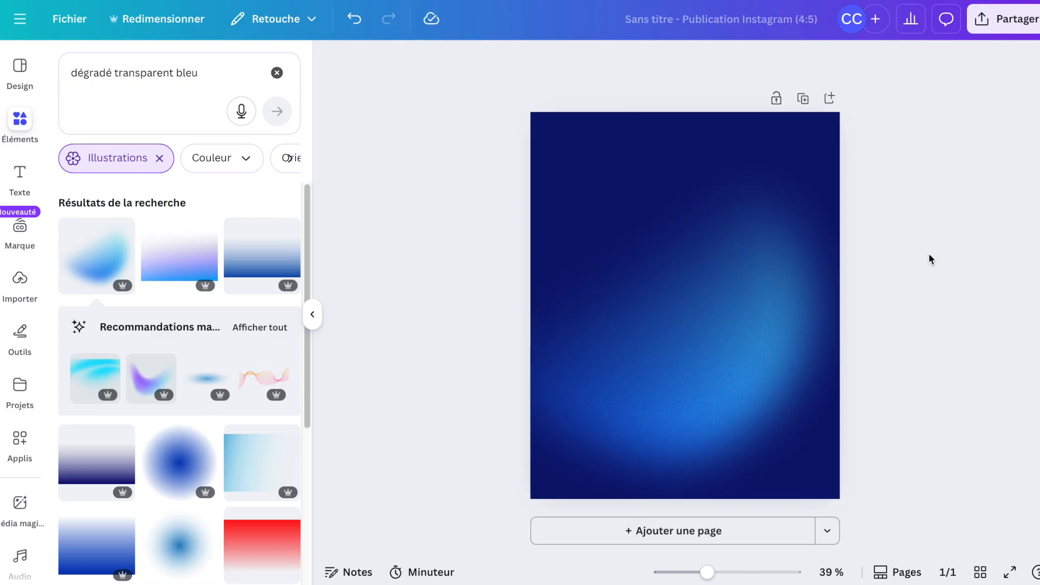
Clear the elements search field.
left_click(205, 71)
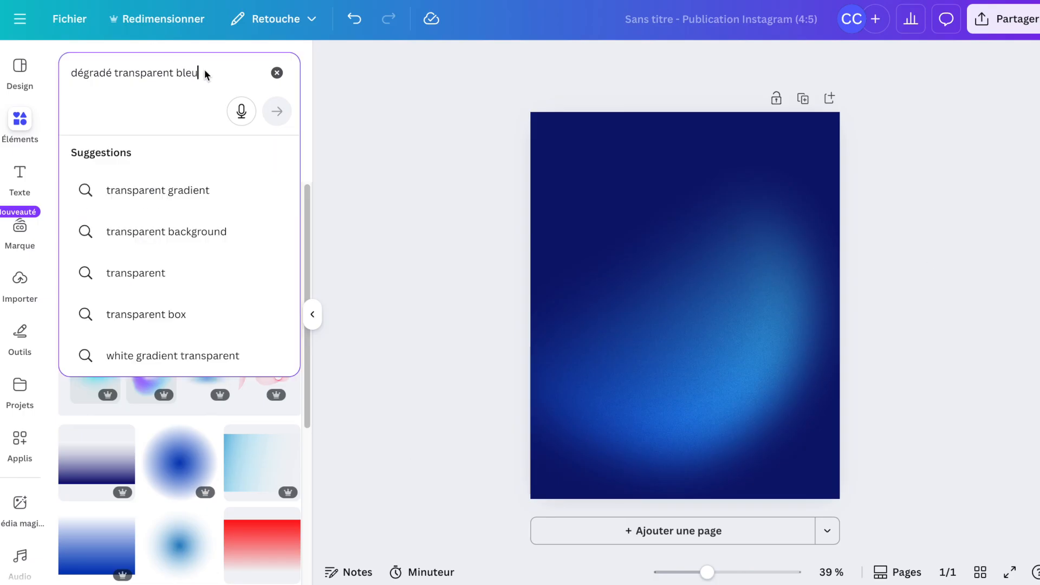
left_click(277, 74)
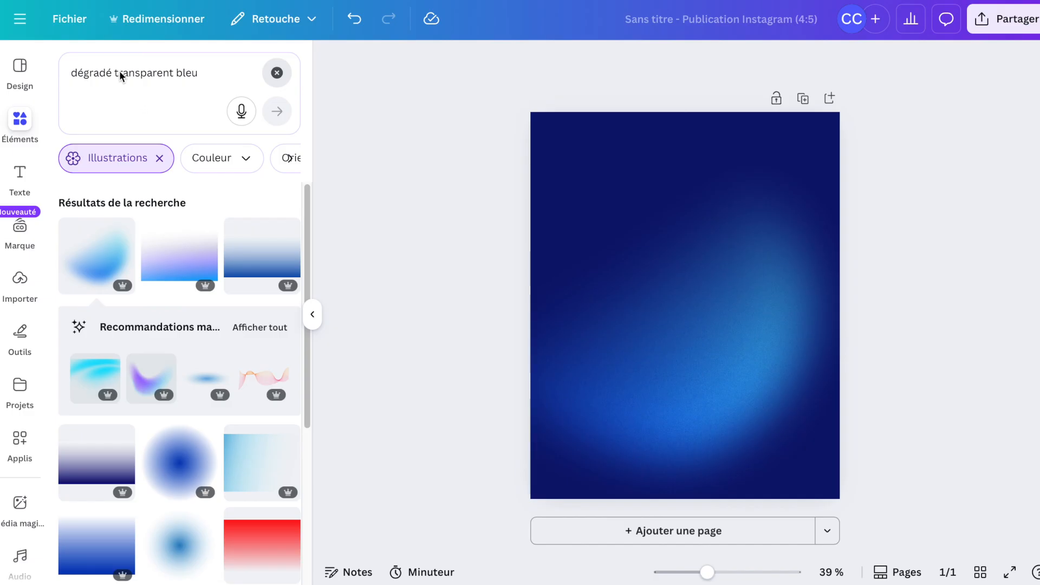
left_click(277, 71)
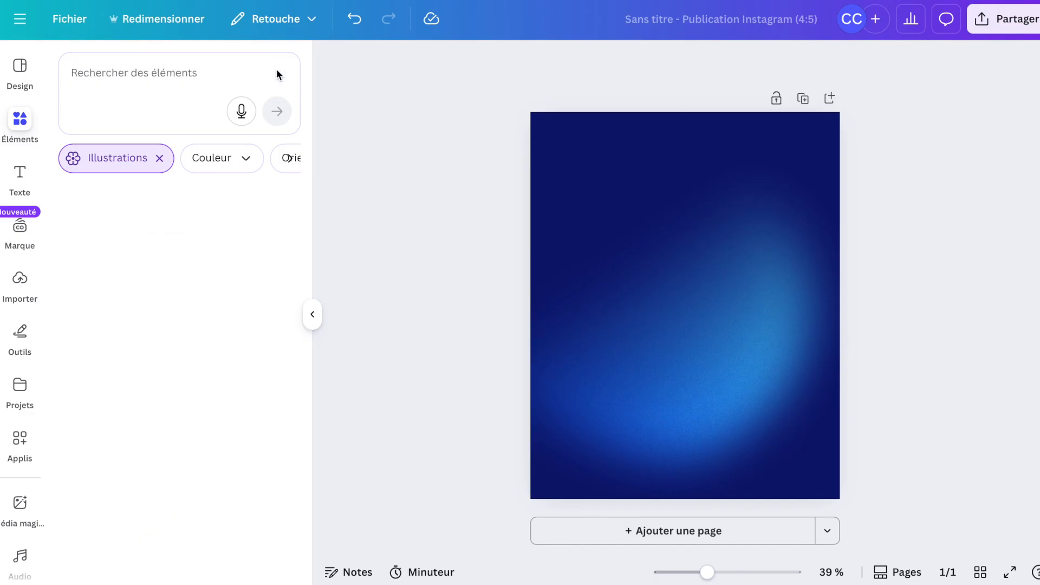
Search the elements library for "étoile" and show all the illustration results.
left_click(194, 77)
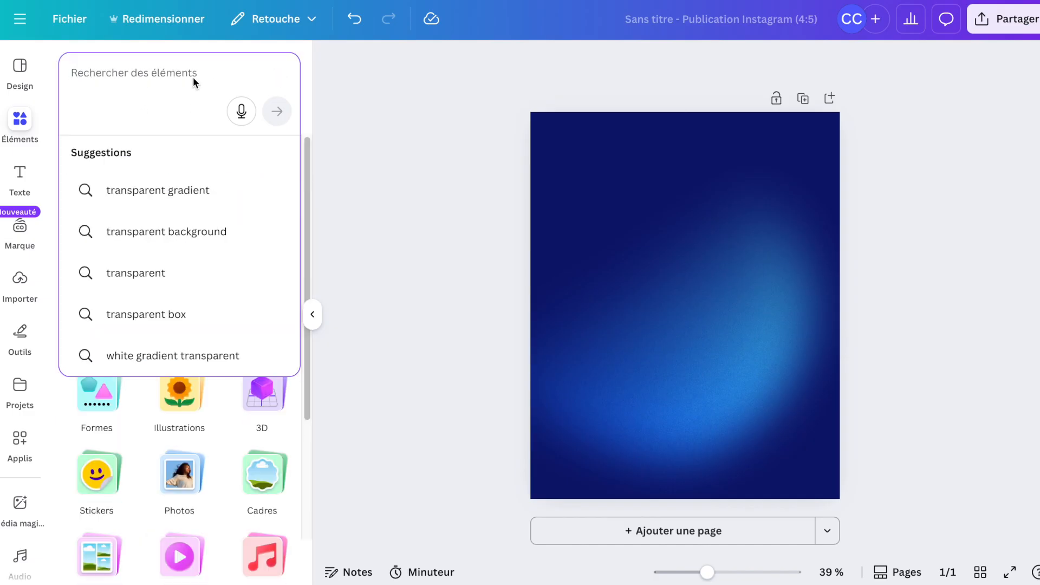
type("étoile")
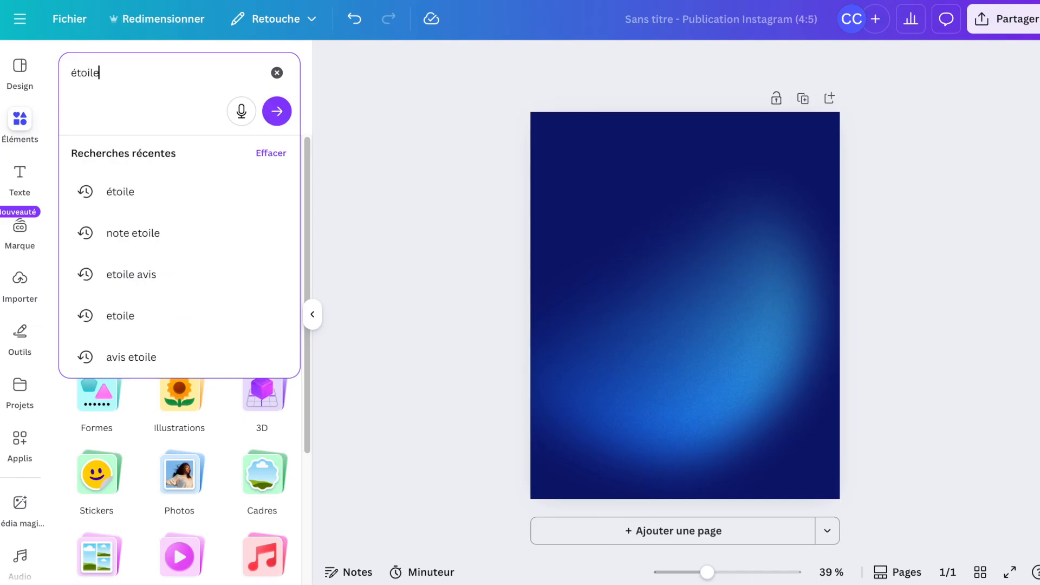
key("Return")
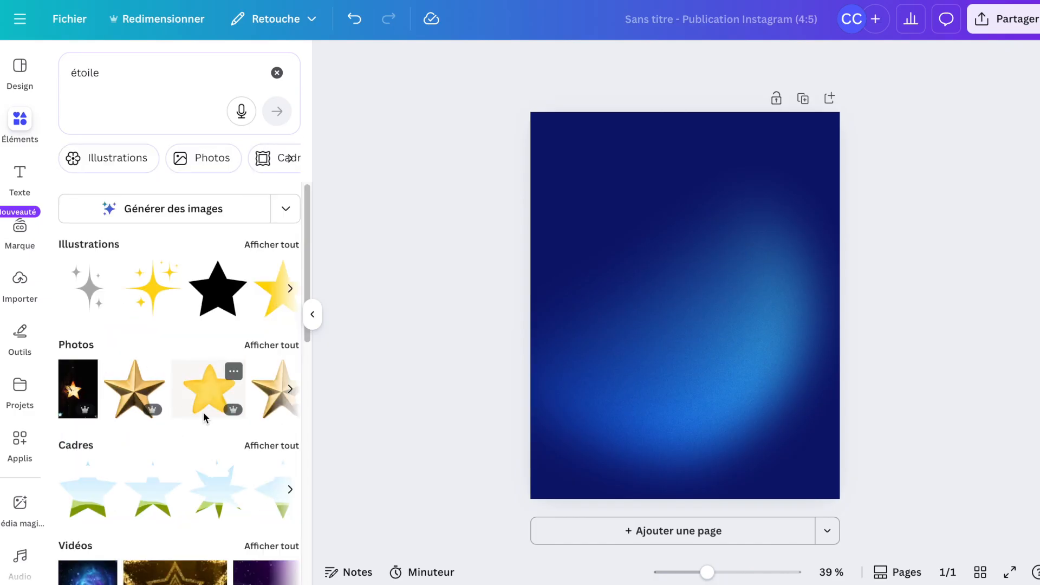
left_click(268, 245)
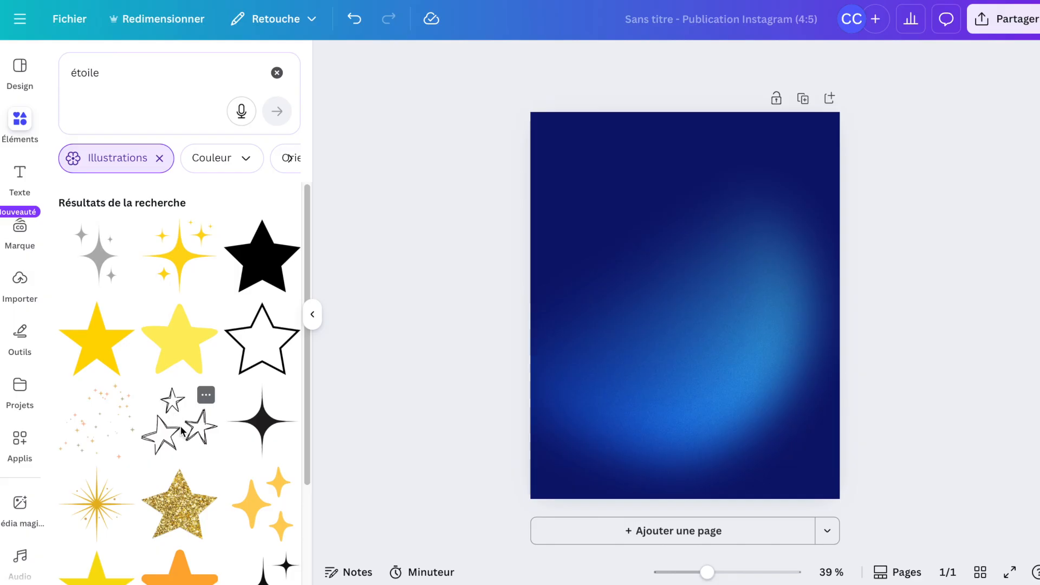
left_click(103, 339)
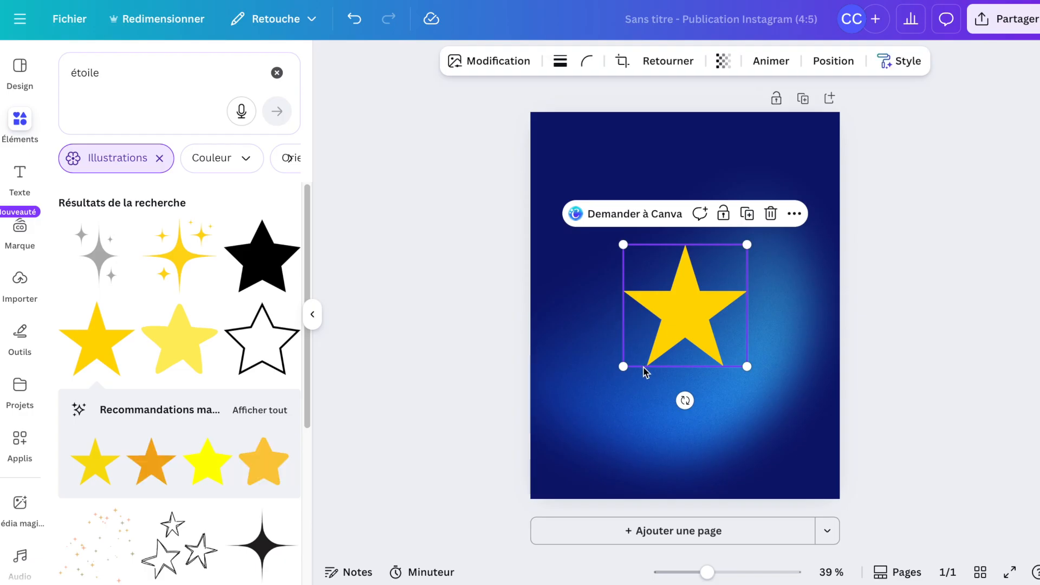
left_click_drag(693, 305, 599, 422)
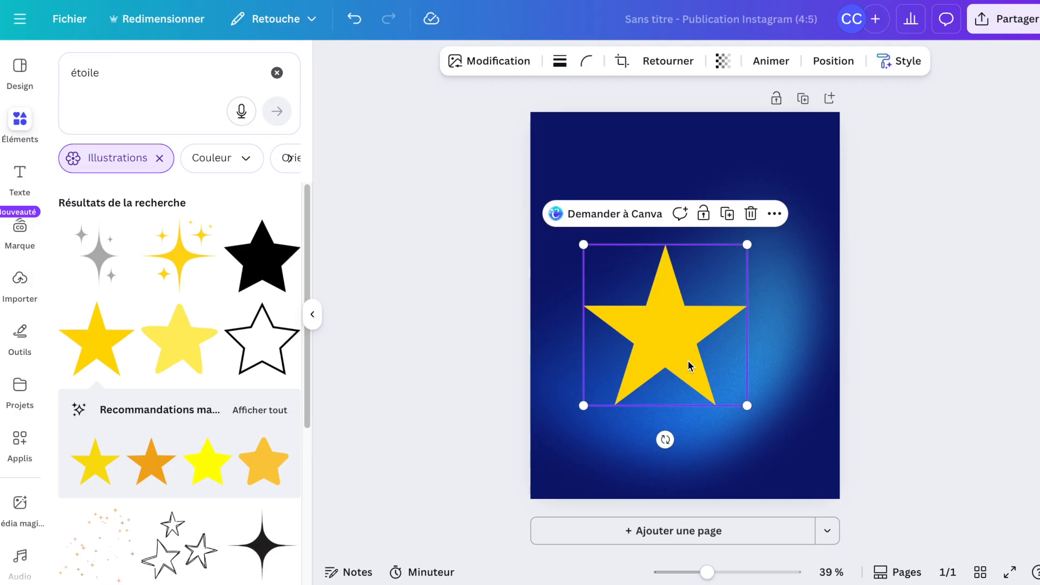
key("Delete")
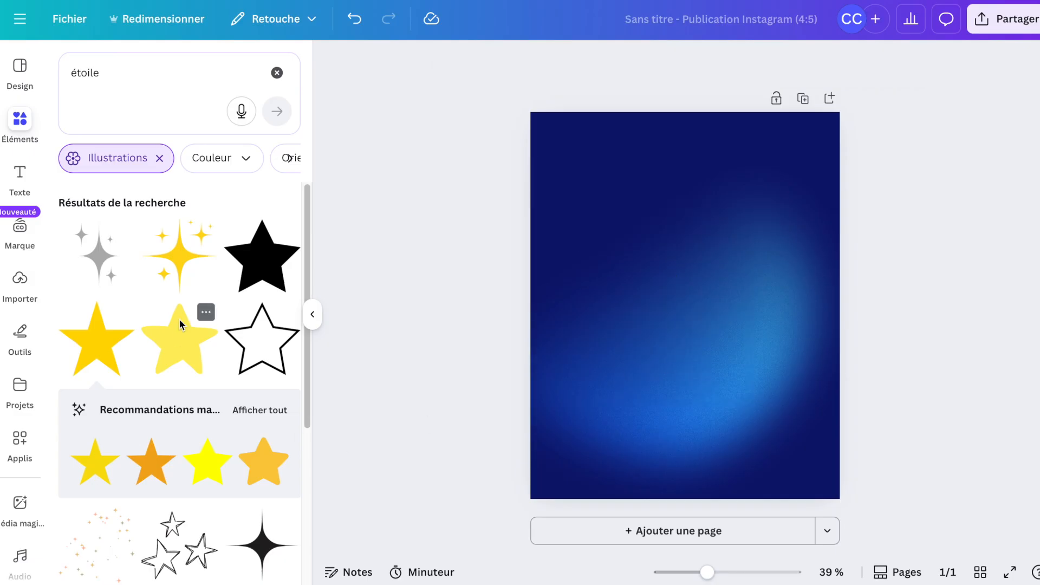
Add the grey sparkles illustration to the page and recolour it with the cyan swatch.
left_click(99, 253)
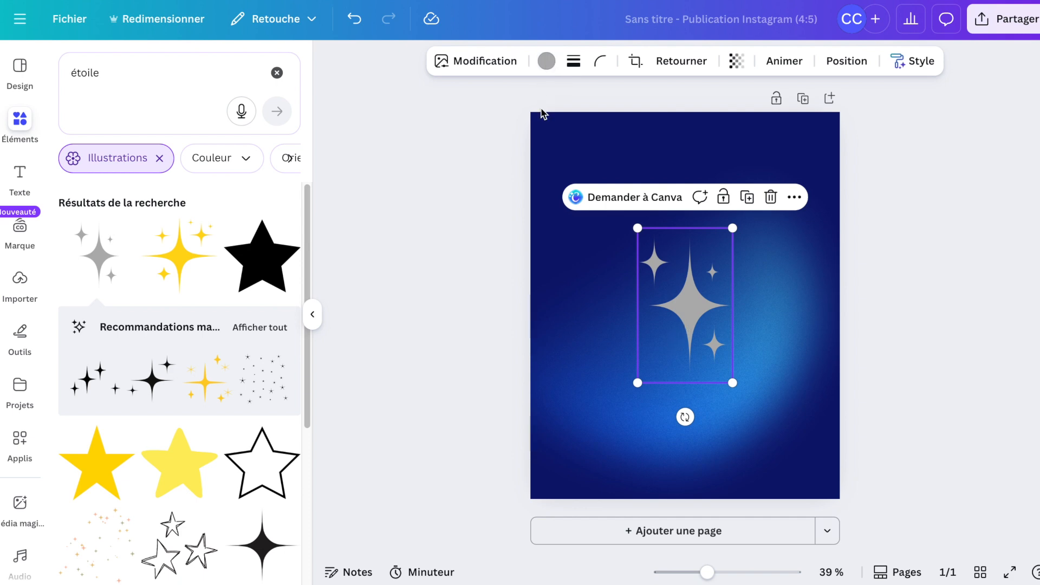
left_click(545, 69)
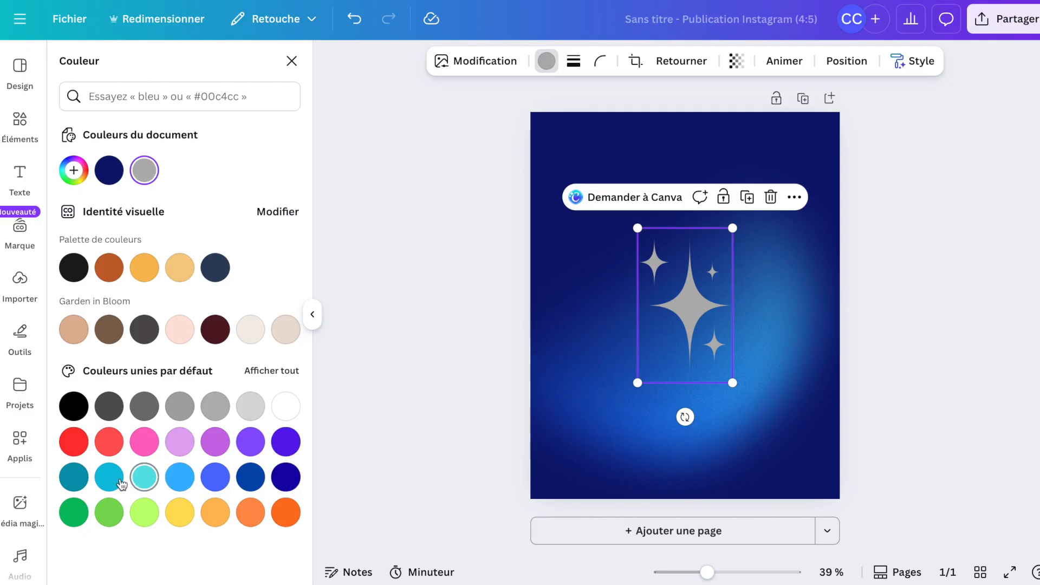
left_click(117, 482)
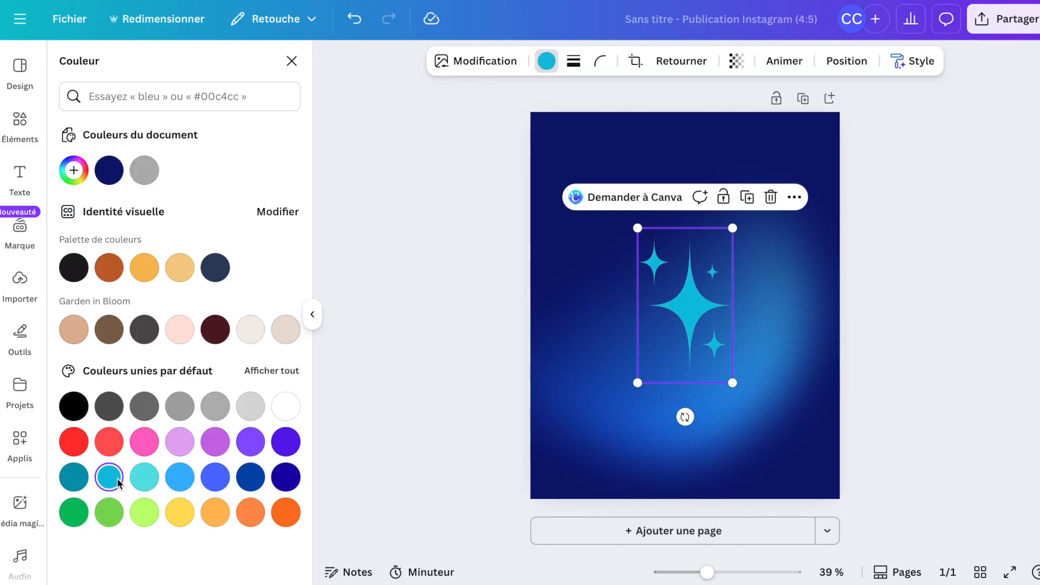
Shrink the sparkles and place them in the page's top-right corner.
left_click_drag(638, 383, 813, 140)
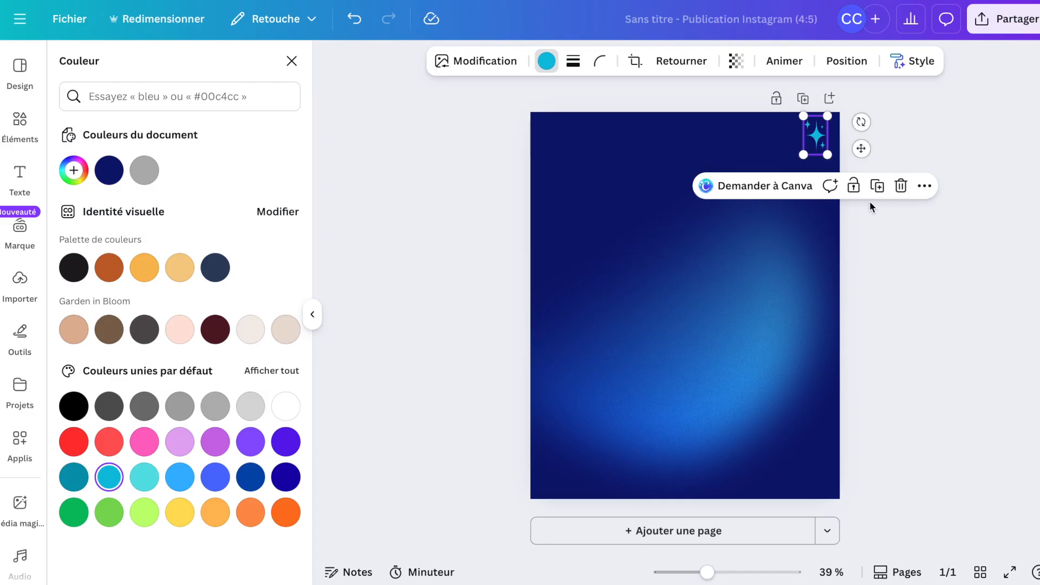
left_click(869, 201)
left_click(876, 299)
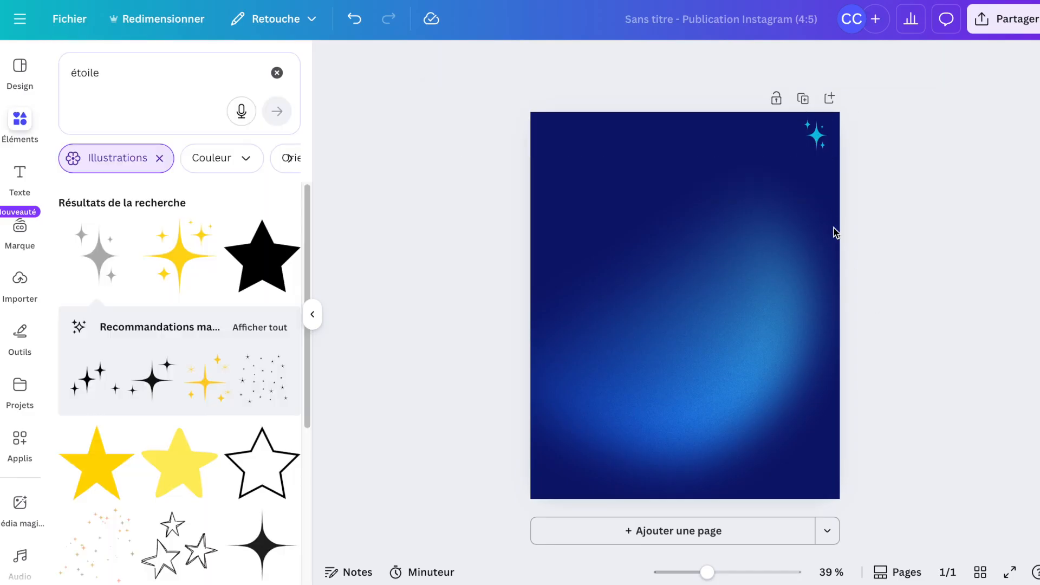
Duplicate the sparkles three times and arrange the copies around the top-right corner.
left_click(819, 140)
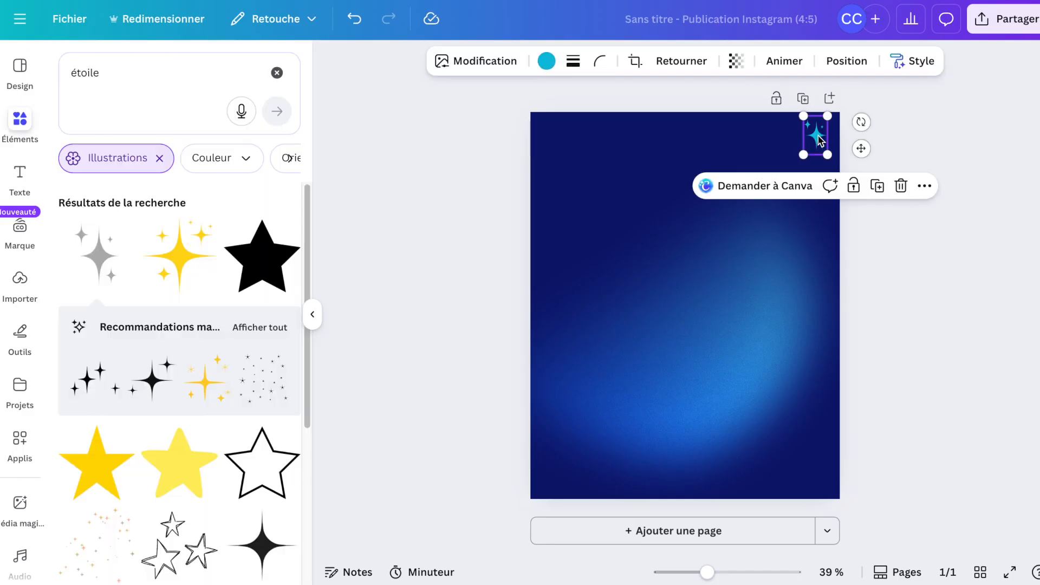
key("ctrl+d")
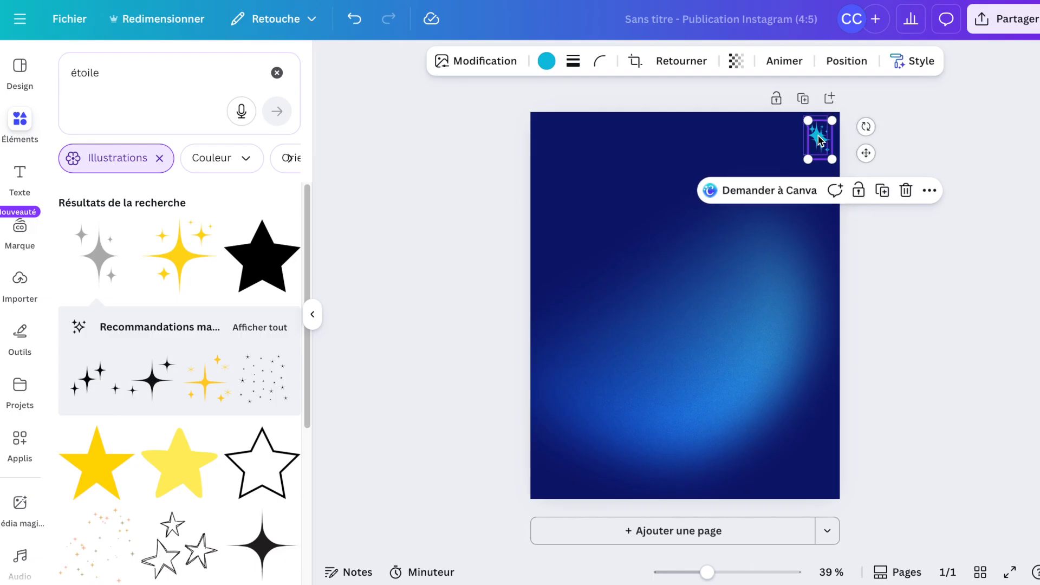
key("ctrl+d")
key("ctrl+d")
left_click(913, 196)
left_click_drag(833, 148, 832, 196)
left_click(887, 193)
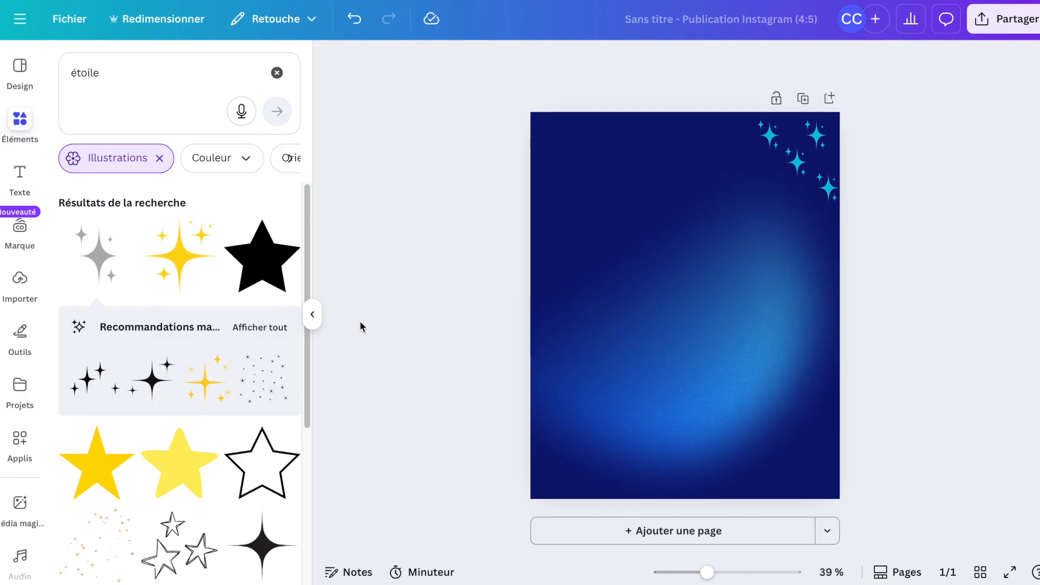
Search the elements for "yoga" and add the tree-pose silhouette on a moon to the page.
type("y")
type("oga")
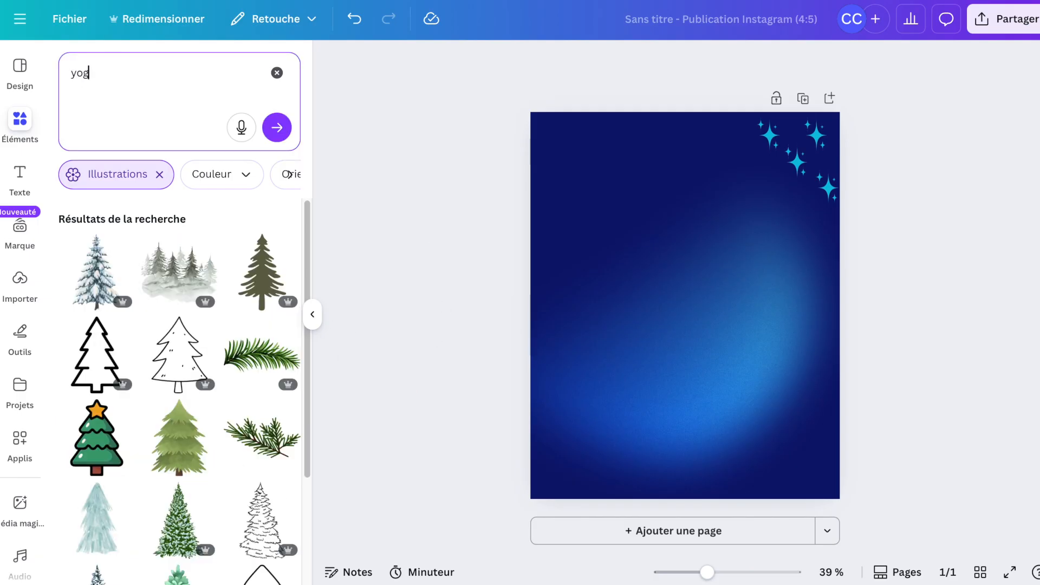
key("Return")
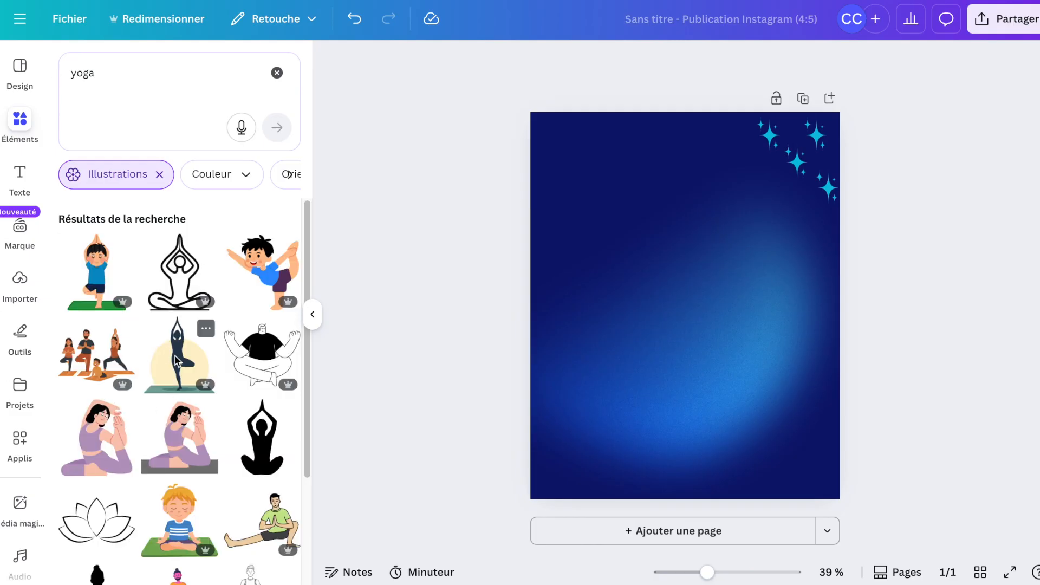
left_click(175, 360)
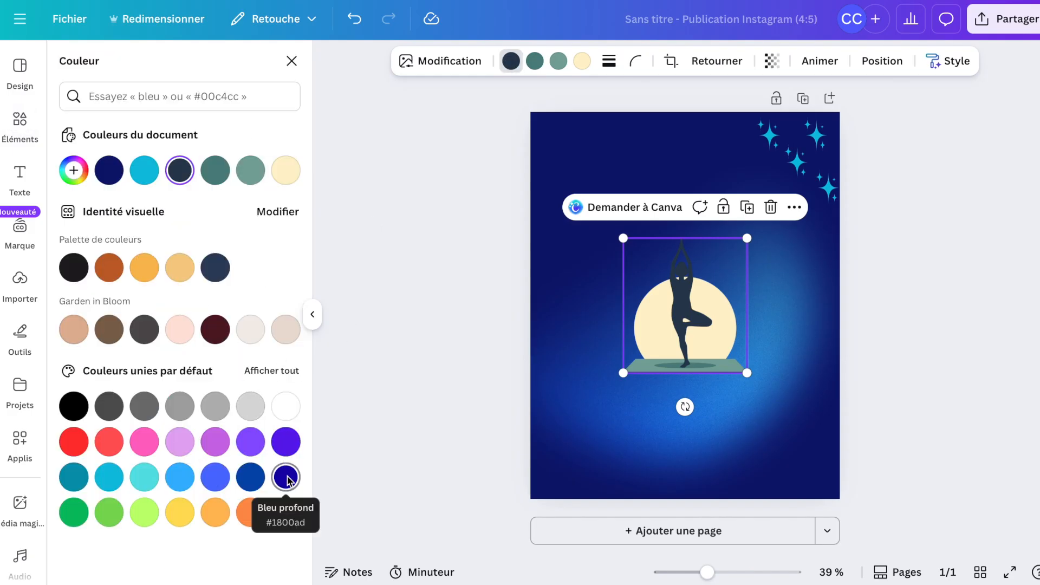
Recolour the yoga figure bright blue and shrink it down to the bottom of the page.
left_click(287, 478)
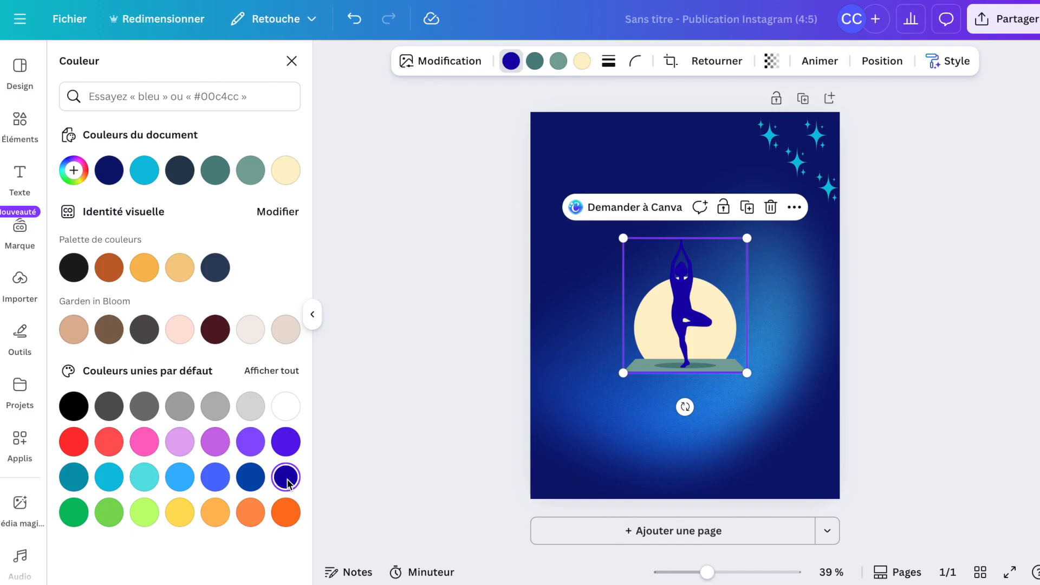
left_click(215, 478)
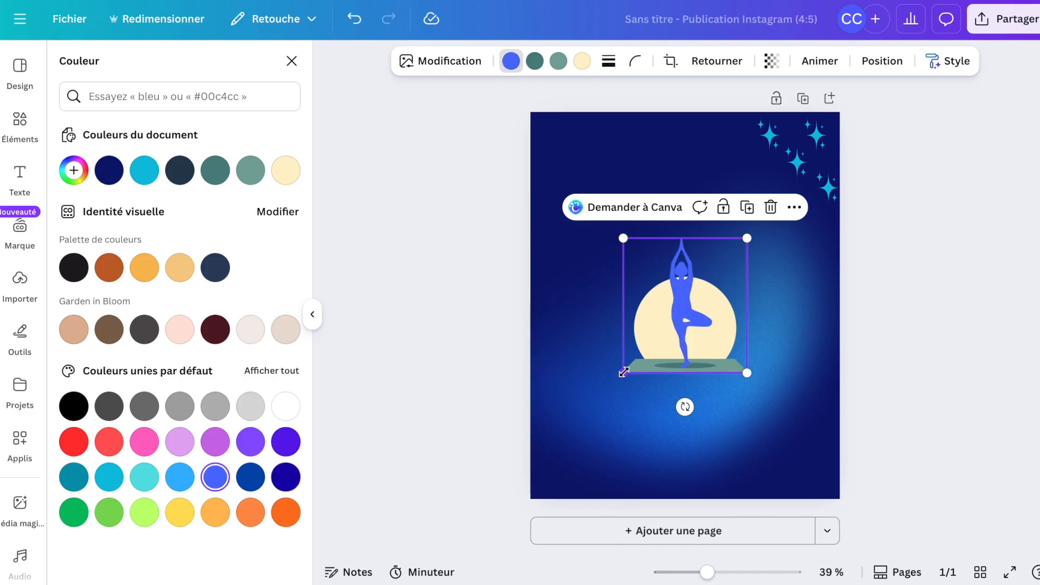
left_click_drag(628, 367, 605, 472)
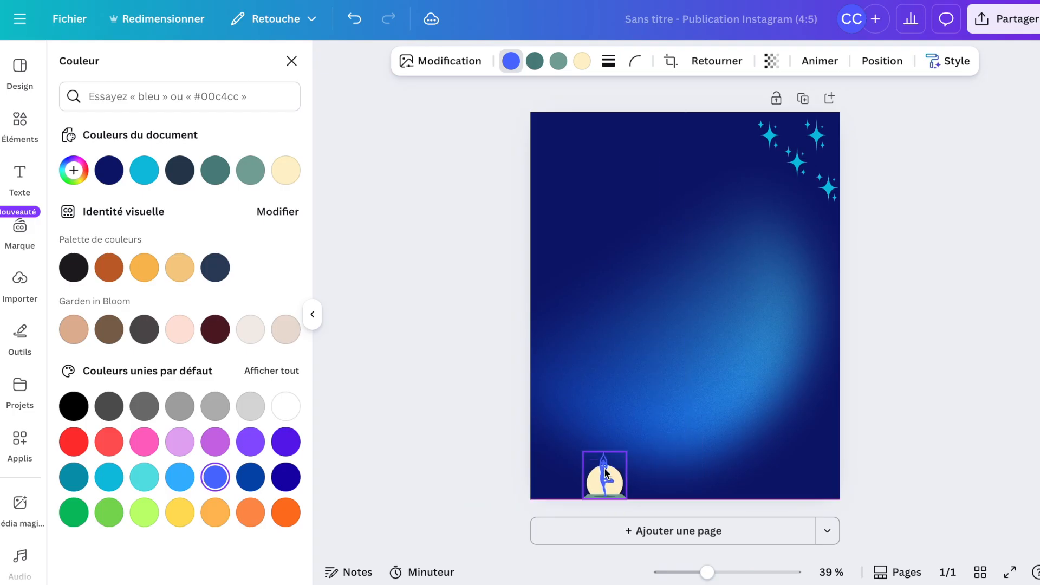
left_click(940, 349)
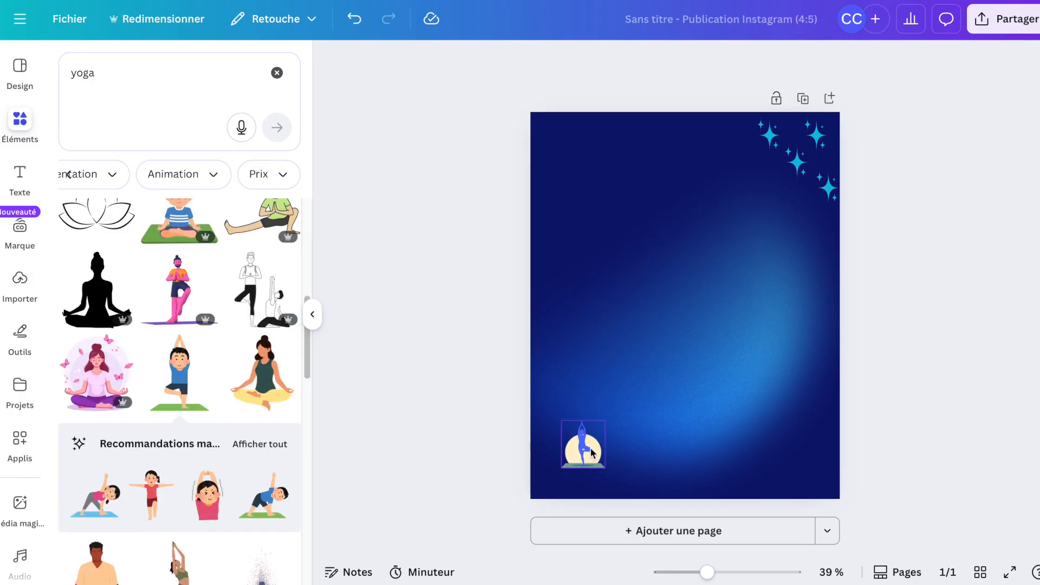
Move the small yoga illustration into the page's bottom-left corner.
left_click(589, 451)
left_click_drag(578, 469, 560, 480)
left_click(920, 332)
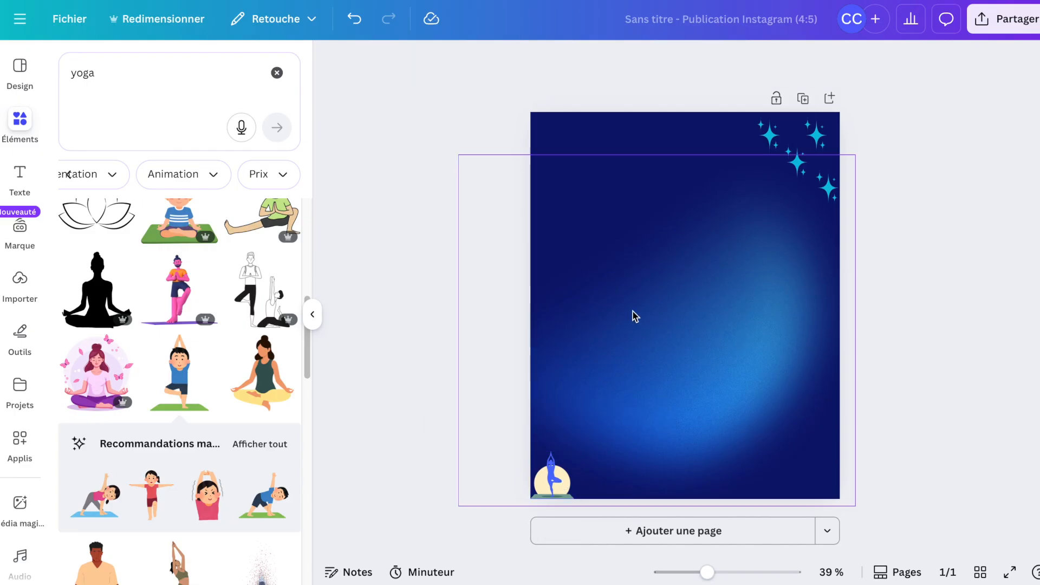
left_click(691, 306)
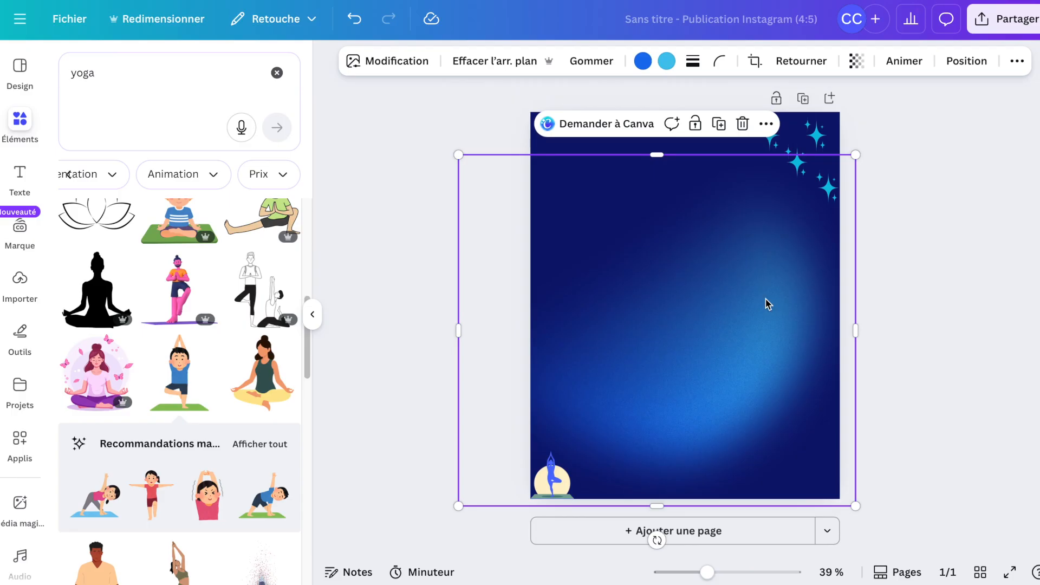
left_click(923, 272)
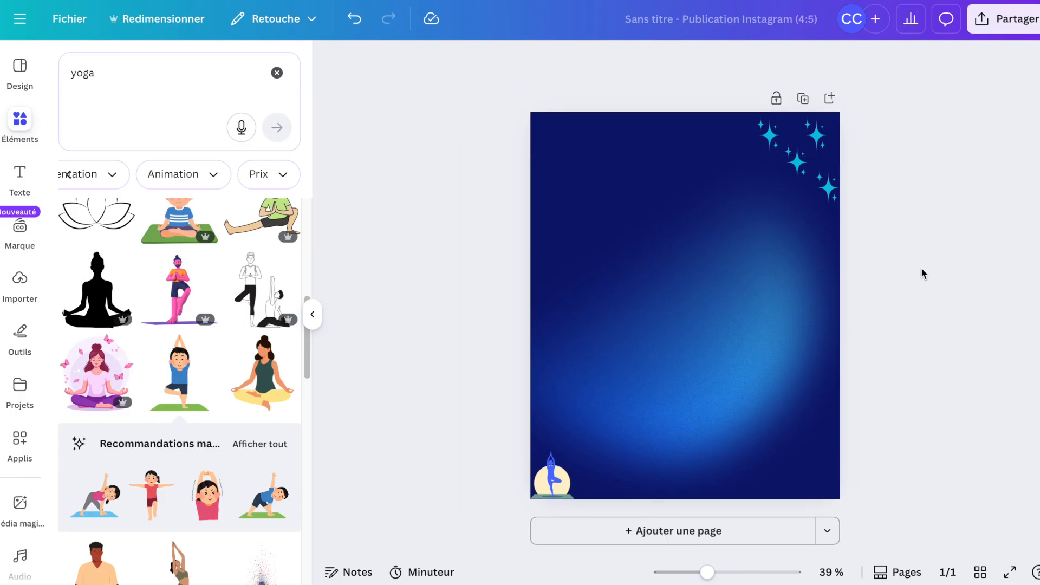
Add a second page and delete its dark blue background.
left_click(829, 99)
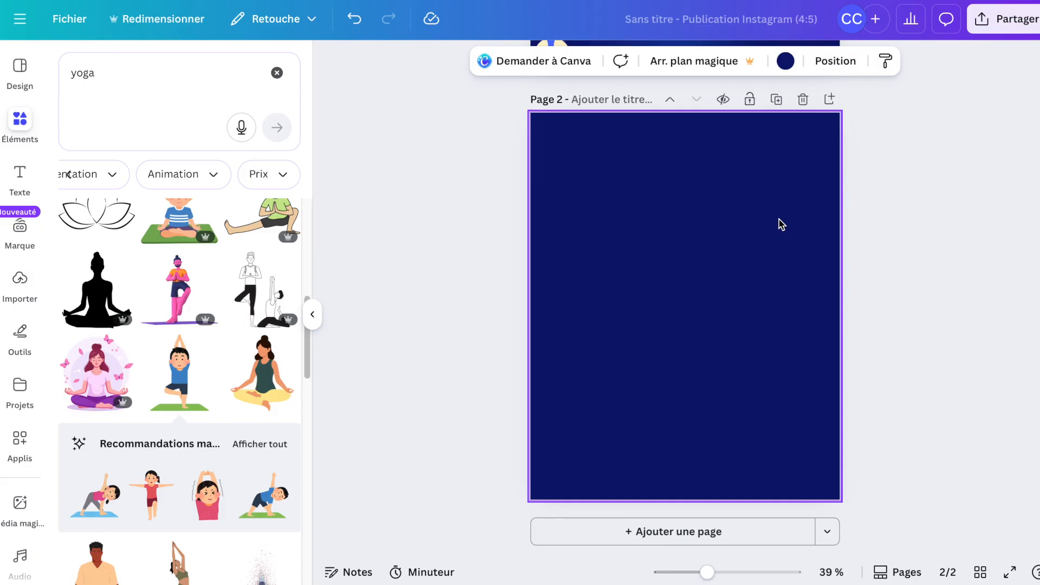
scroll(807, 265, "up", 5)
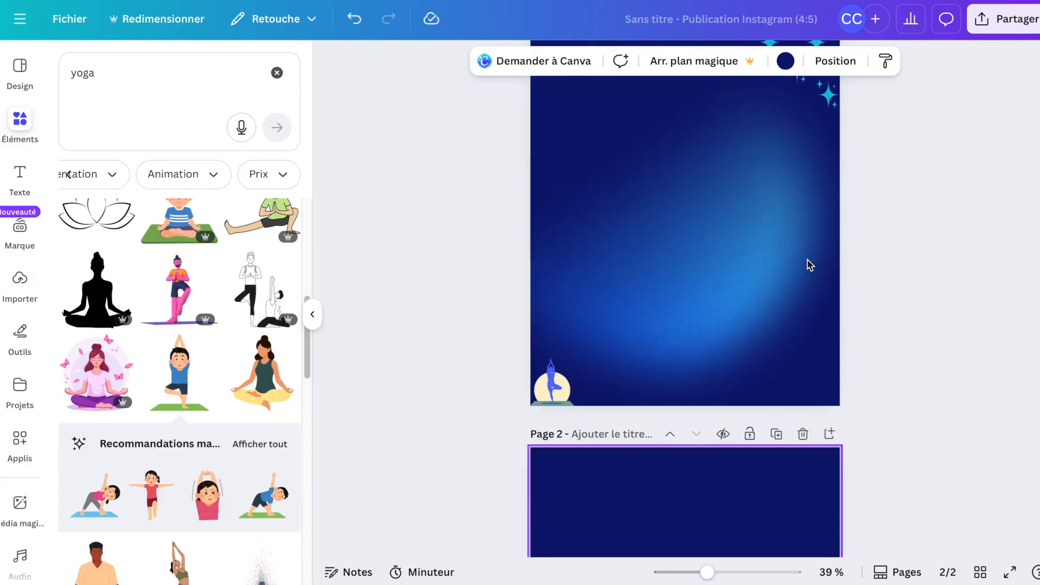
scroll(808, 264, "down", 4)
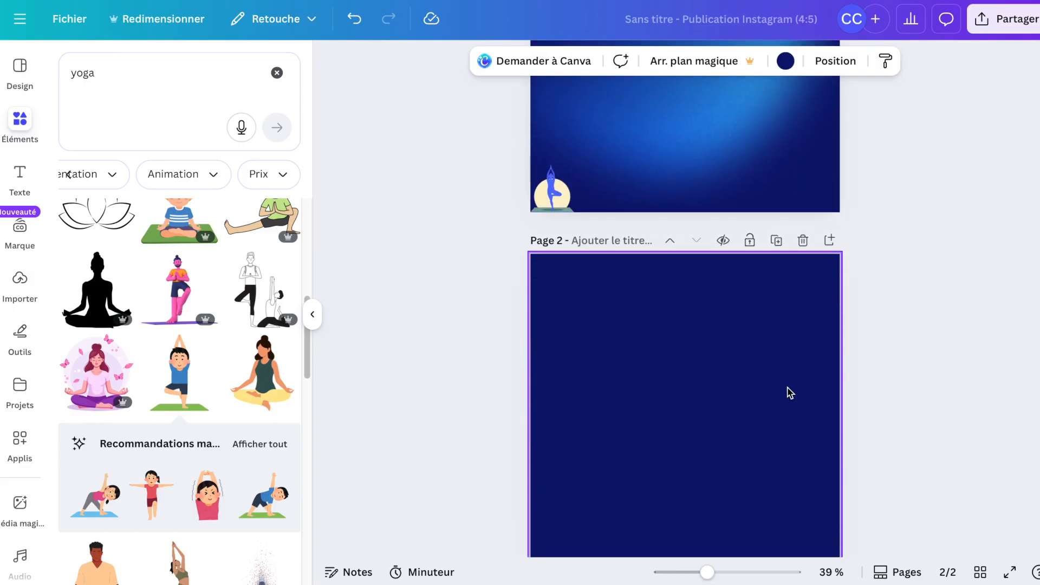
key("Delete")
scroll(685, 303, "down", 2)
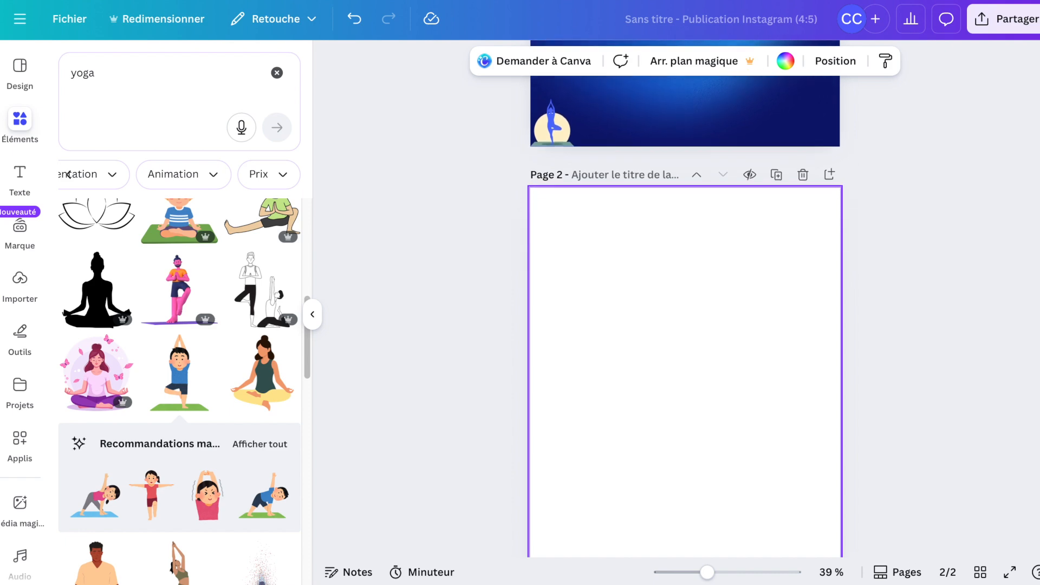
scroll(685, 303, "up", 1)
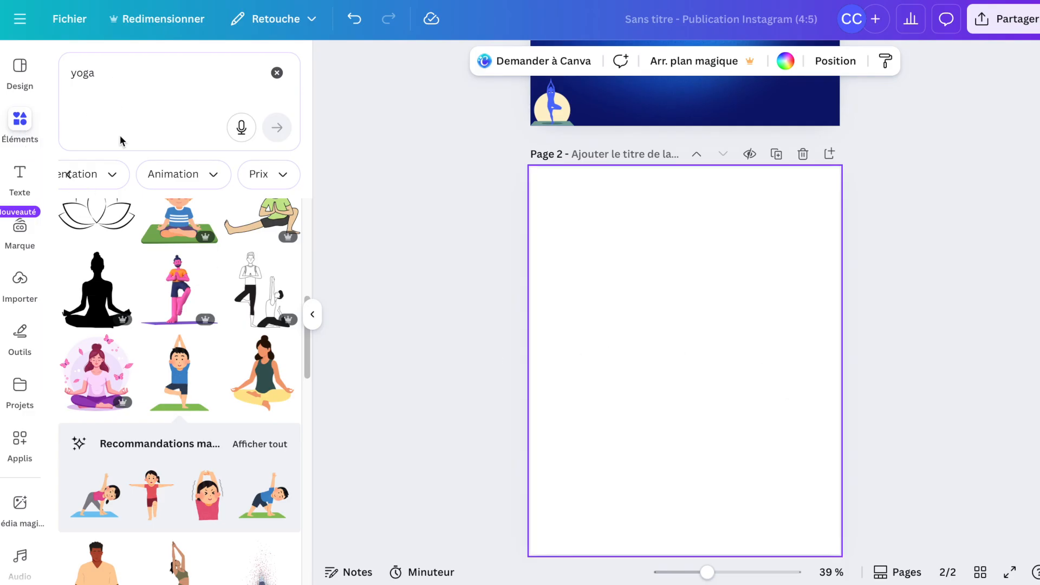
Switch the yoga search results from illustrations to photos and browse them.
scroll(205, 171, "left", 5)
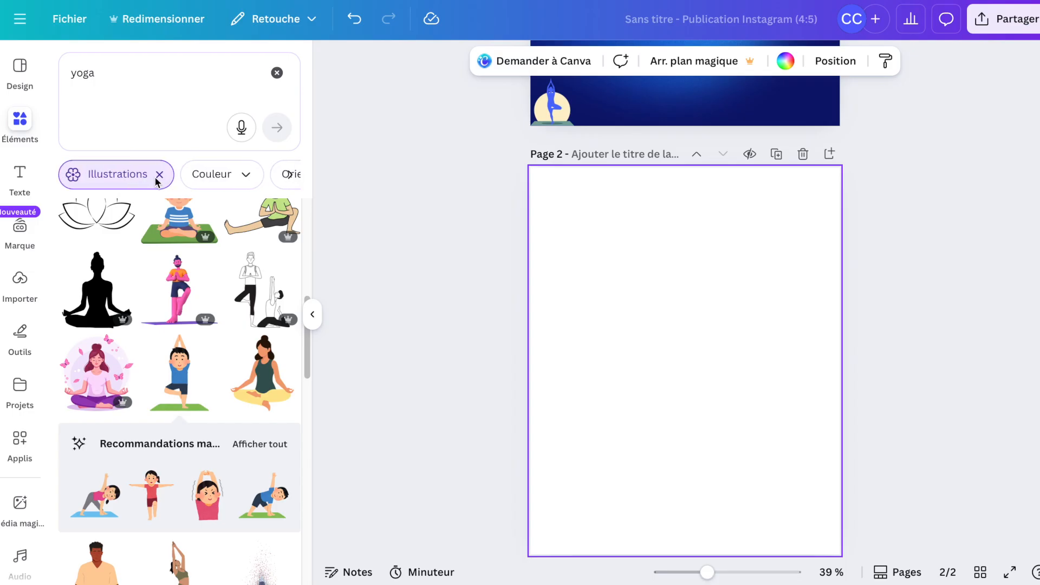
left_click(159, 175)
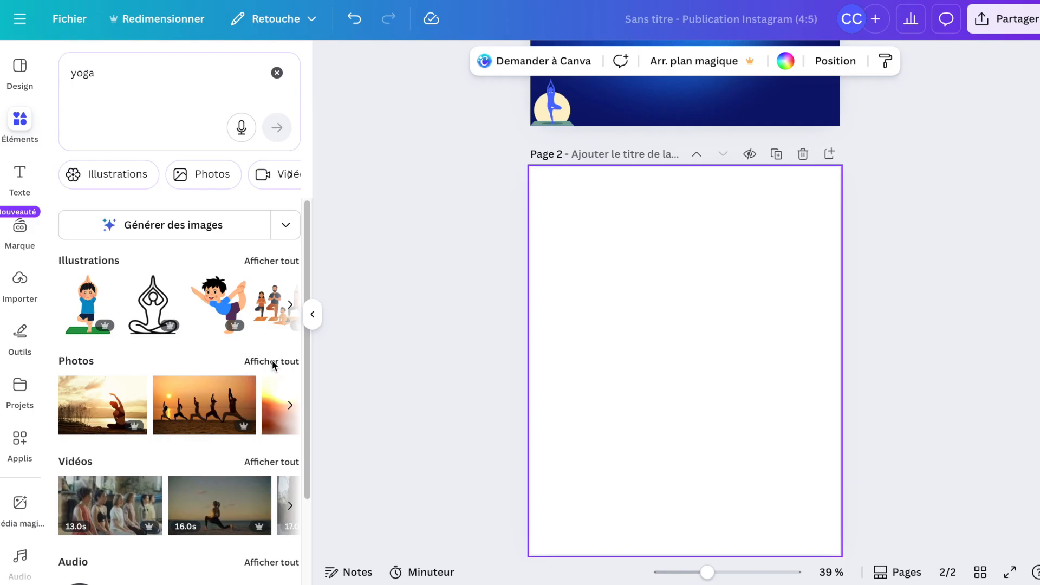
left_click(272, 360)
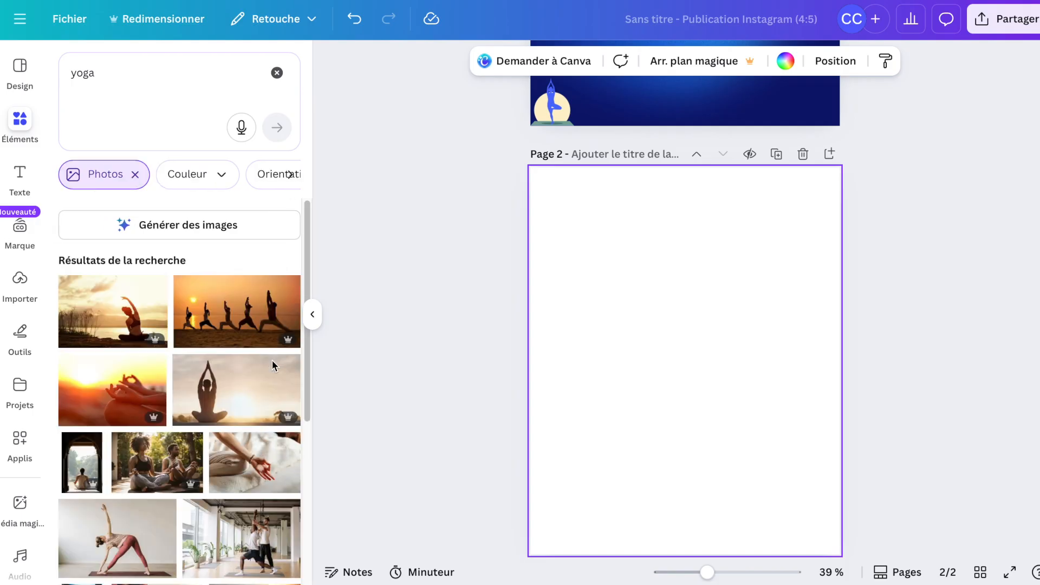
scroll(272, 362, "down", 4)
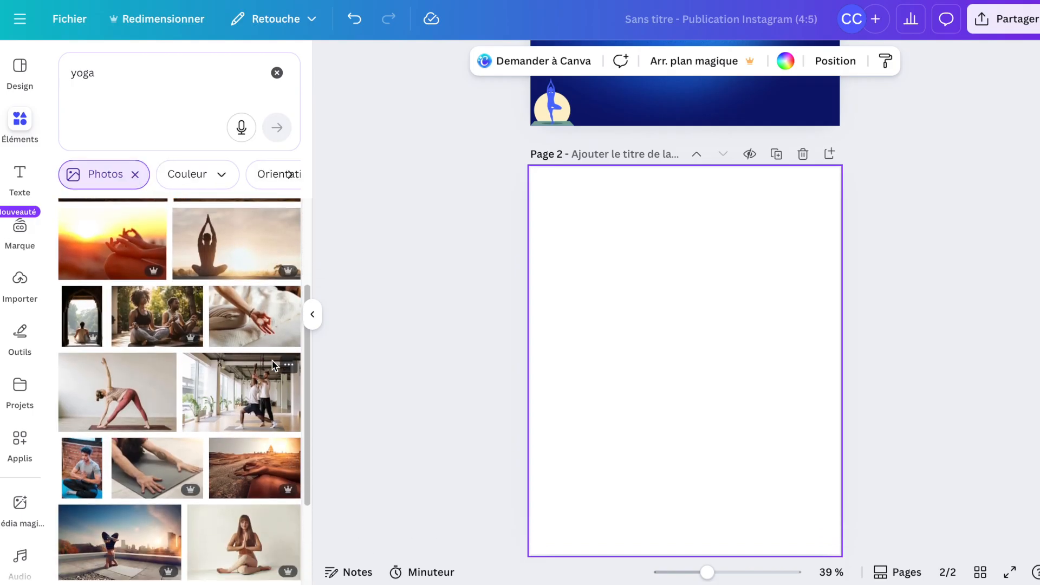
scroll(272, 360, "down", 2)
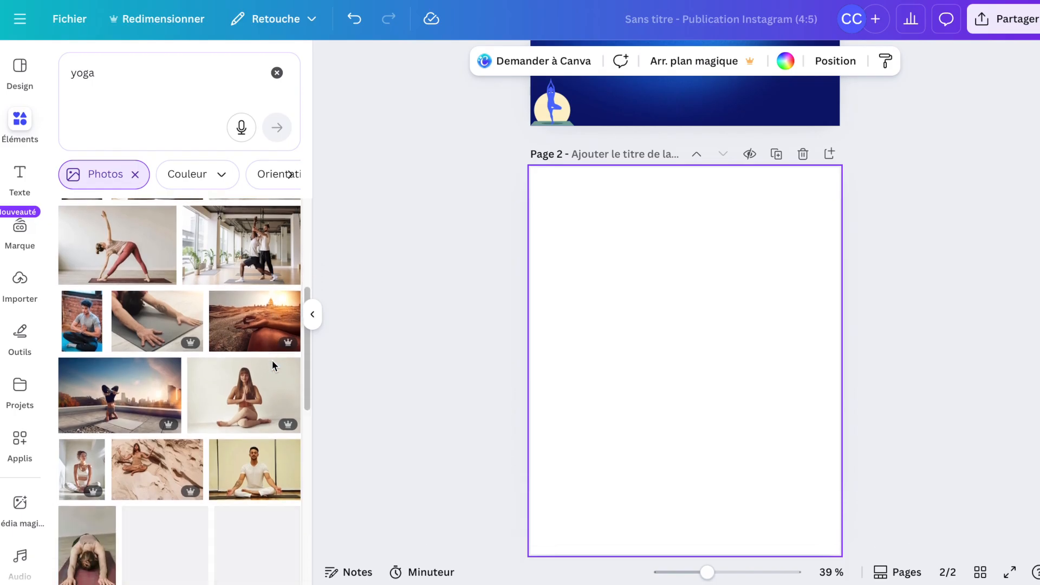
scroll(272, 361, "up", 1)
scroll(272, 361, "down", 1)
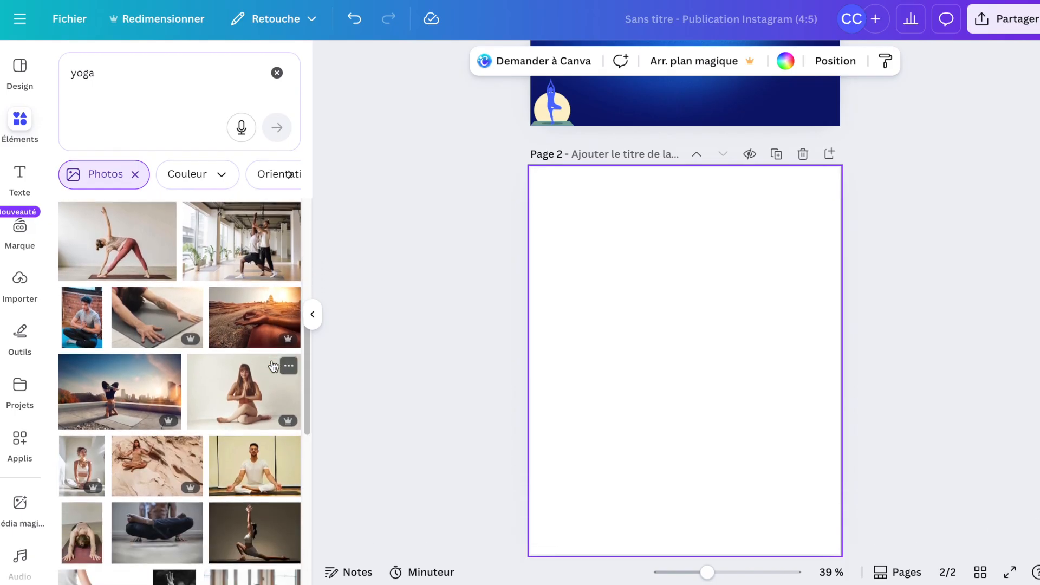
scroll(226, 383, "up", 3)
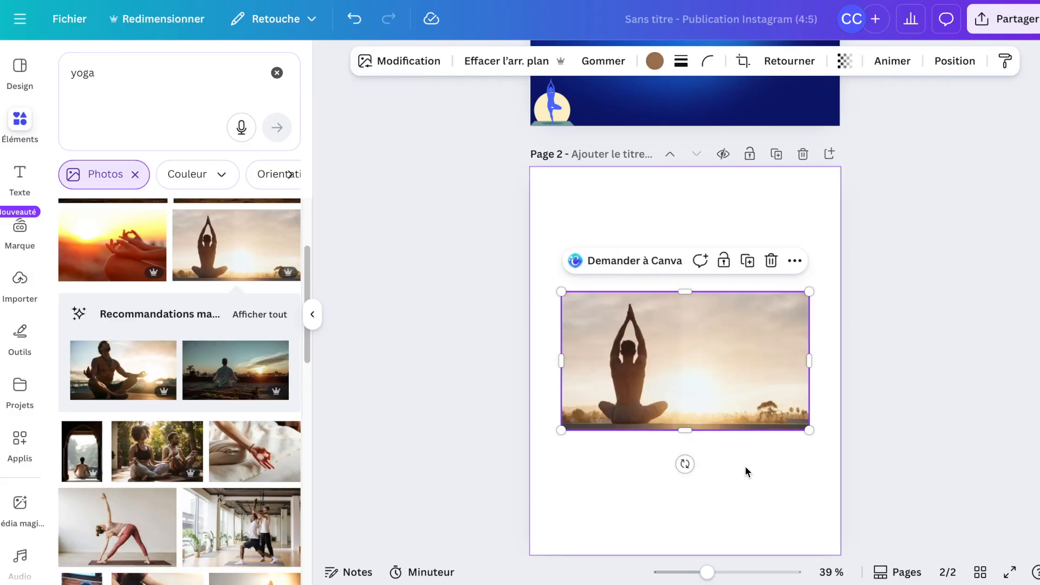
left_click_drag(709, 382, 709, 436)
key("Delete")
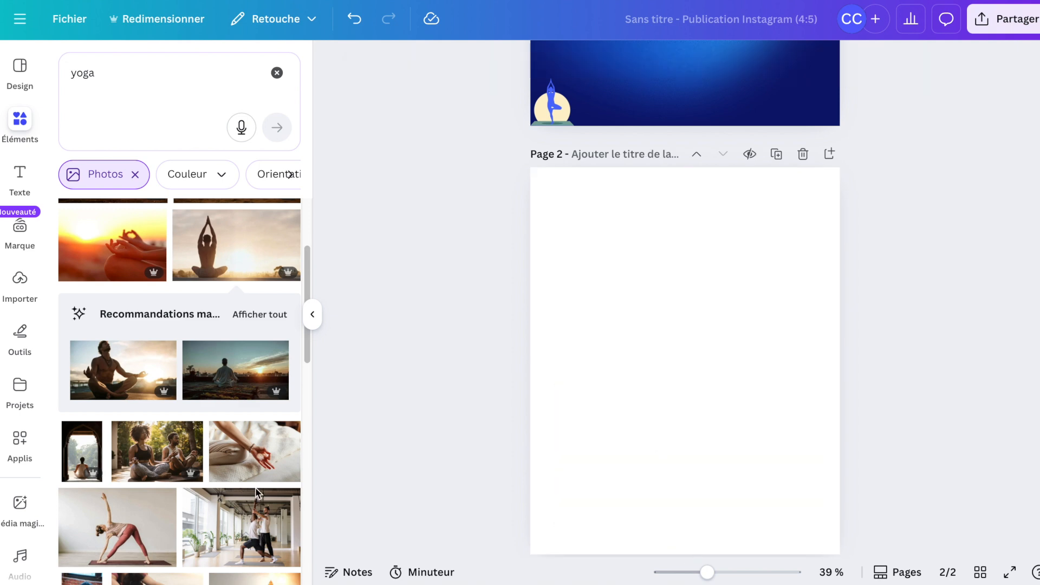
scroll(182, 459, "down", 5)
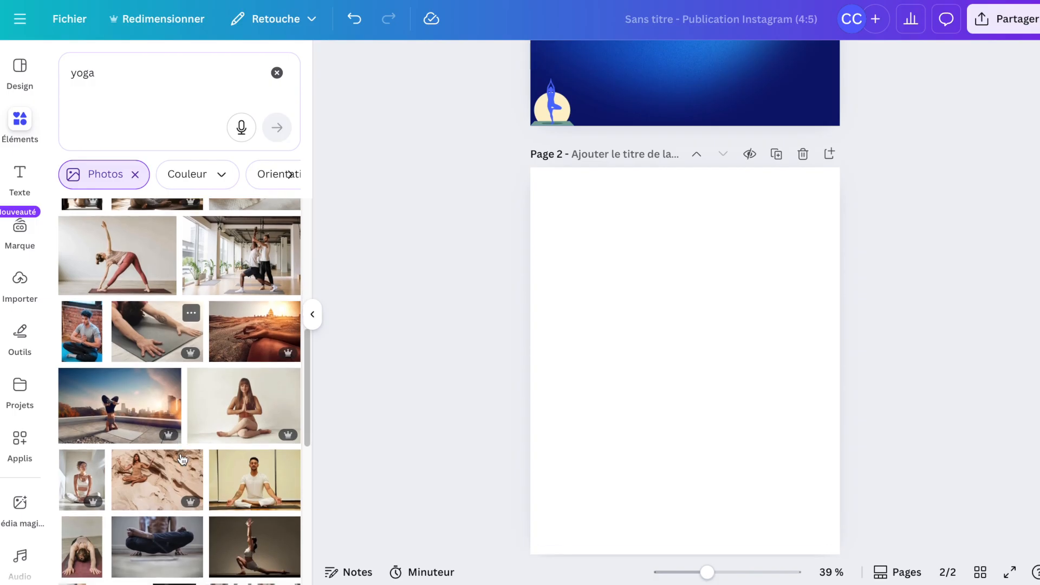
scroll(182, 459, "down", 2)
scroll(182, 460, "down", 1)
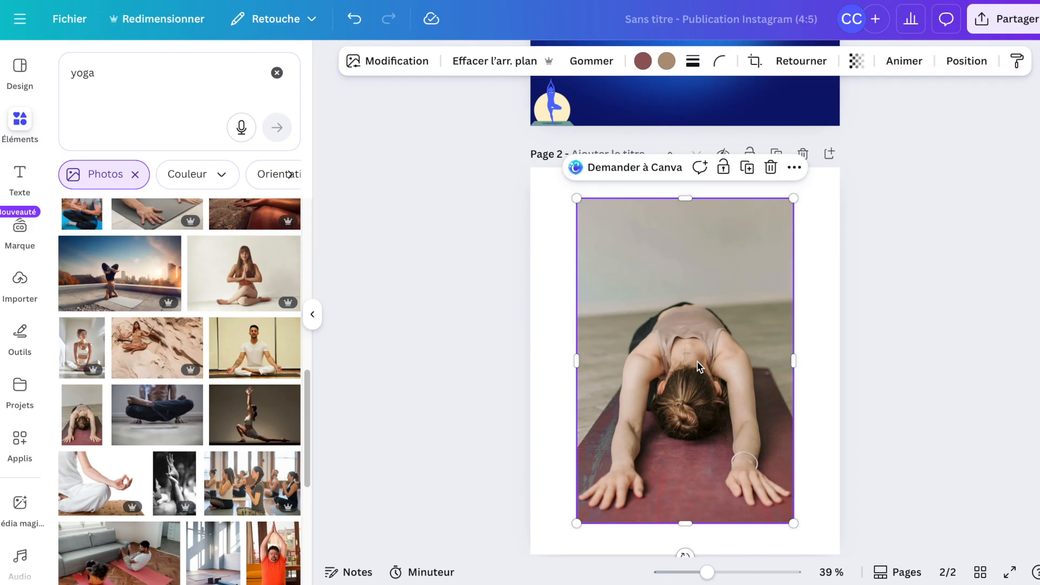
key("Delete")
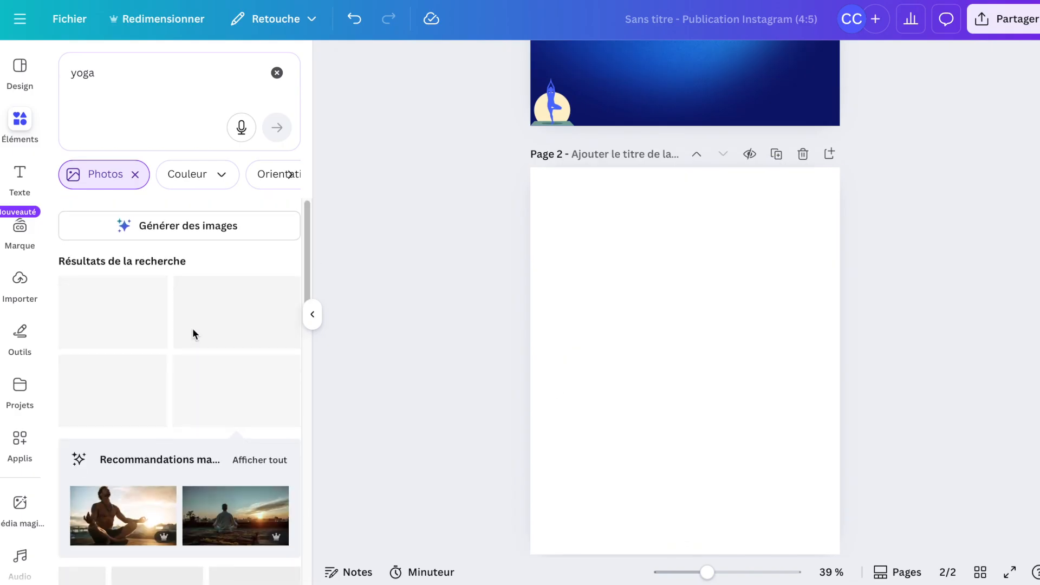
Add the sunset meditation silhouette photo to page 2 and set it as the page background.
scroll(204, 508, "down", 2)
scroll(204, 509, "up", 1)
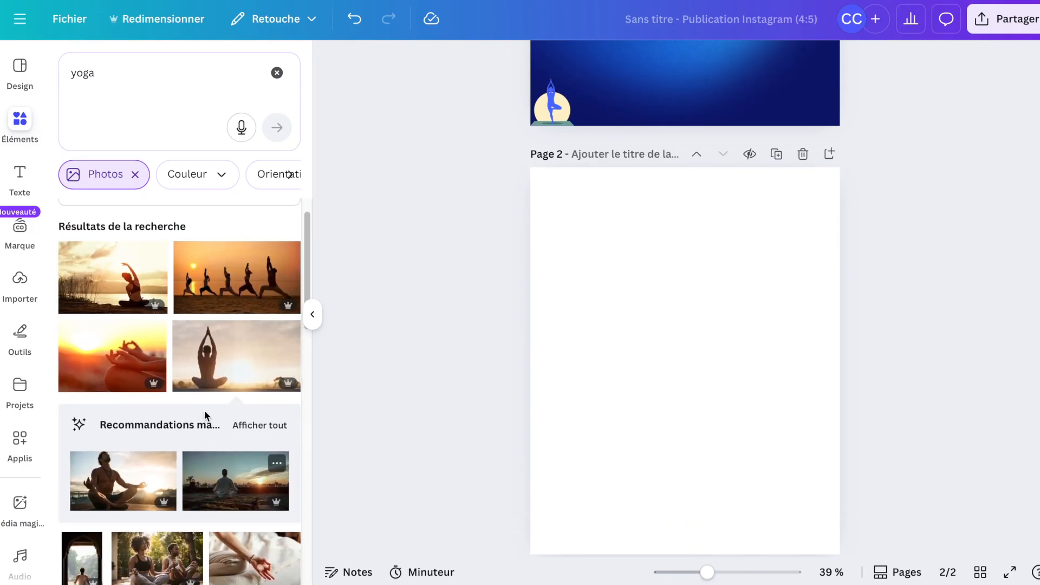
left_click(215, 376)
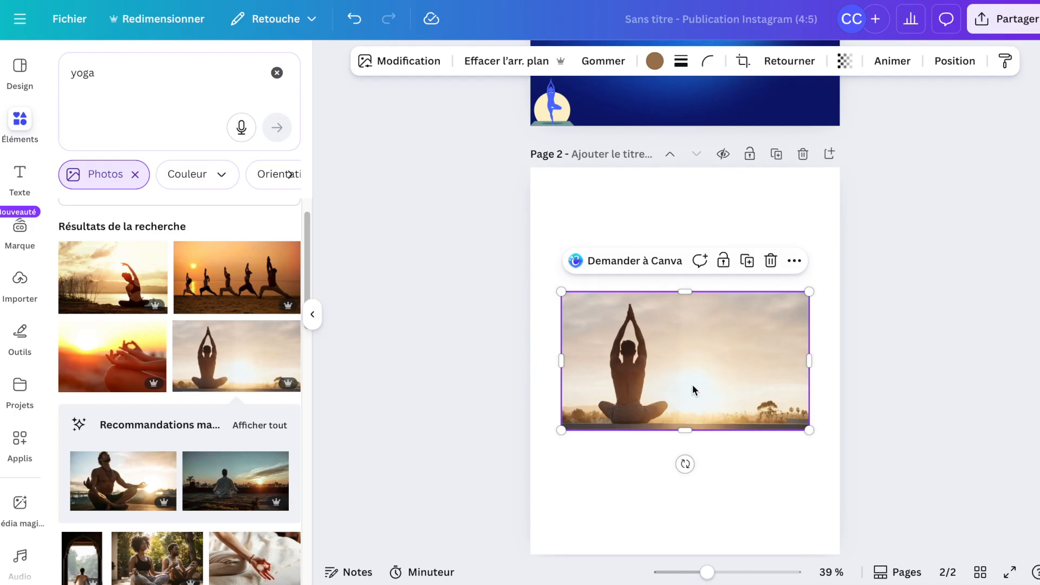
right_click(692, 384)
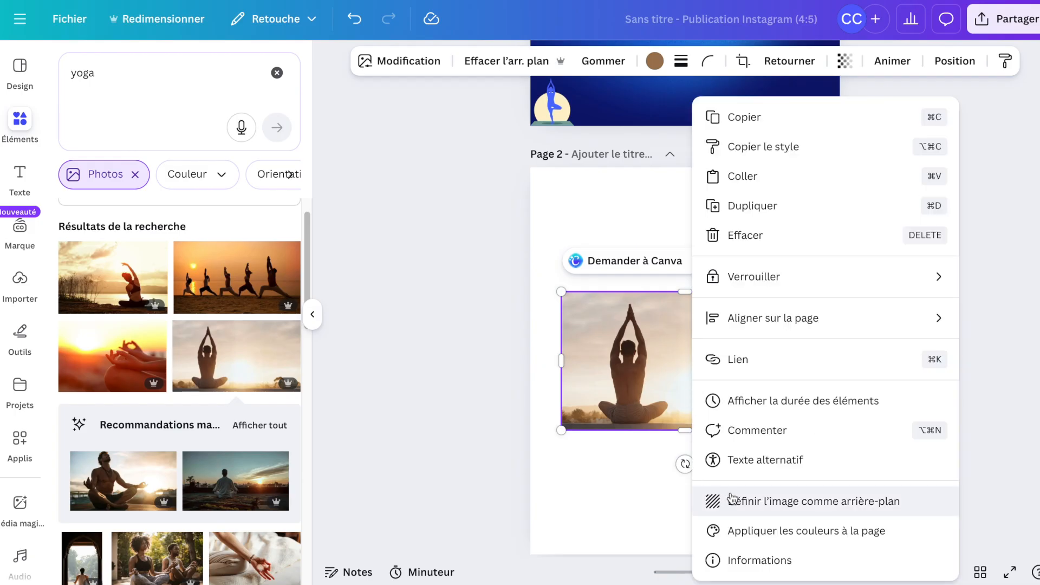
left_click(758, 501)
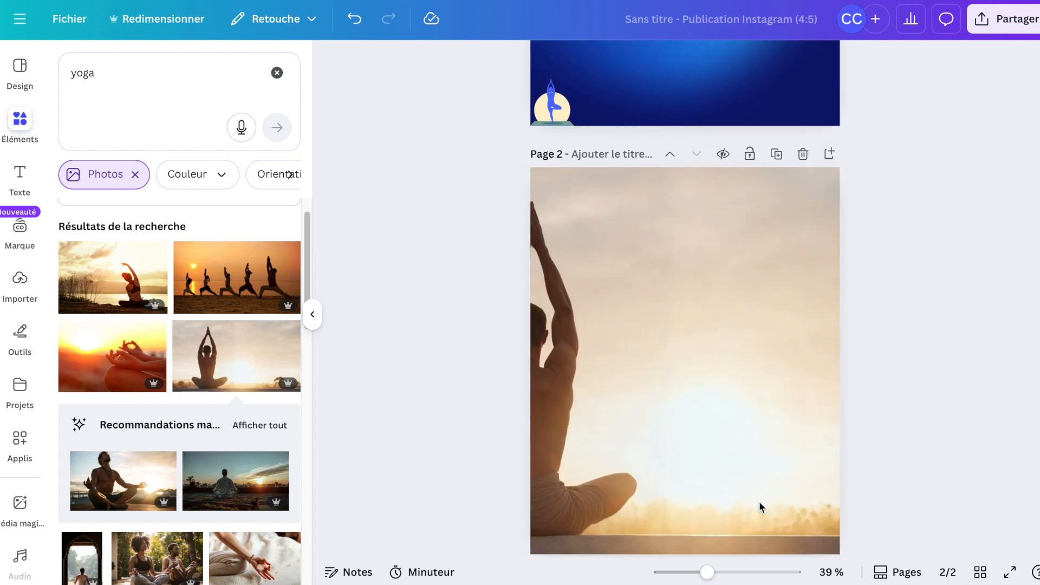
Reposition the page 2 background photo within its crop so the meditating figure sits on the left.
left_click(706, 399)
double_click(706, 399)
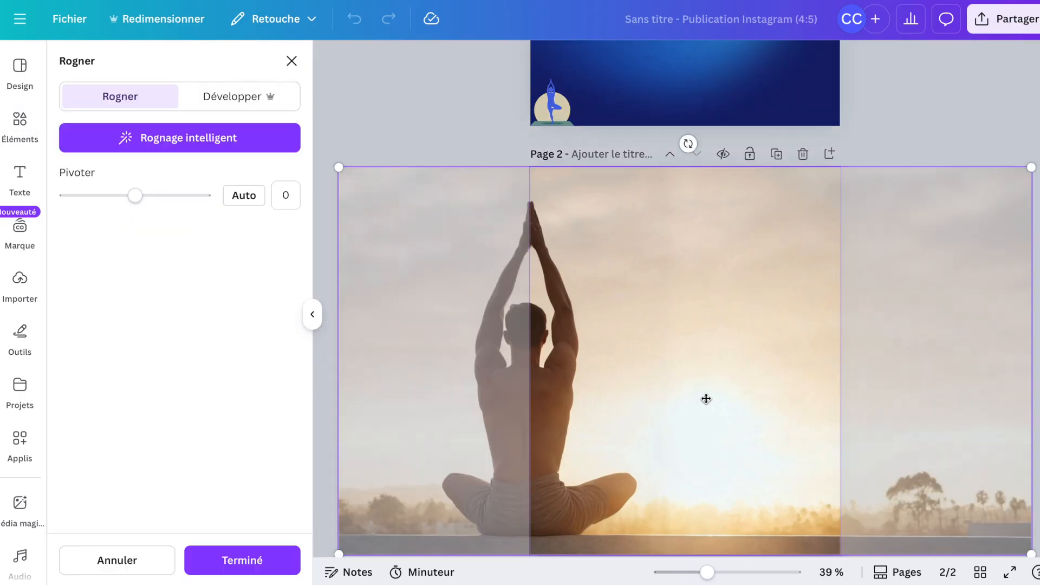
left_click_drag(706, 398, 788, 414)
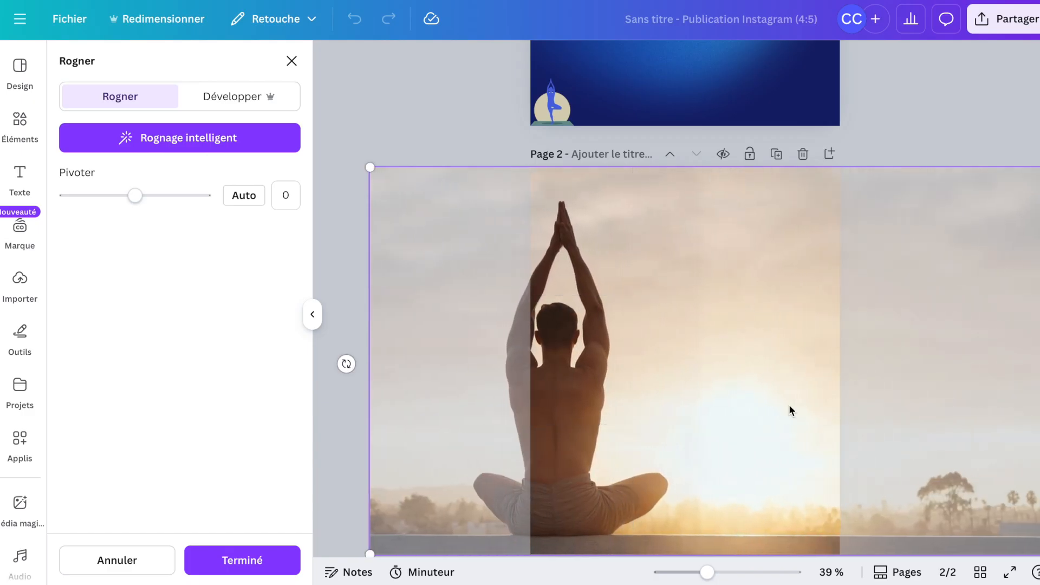
key("Return")
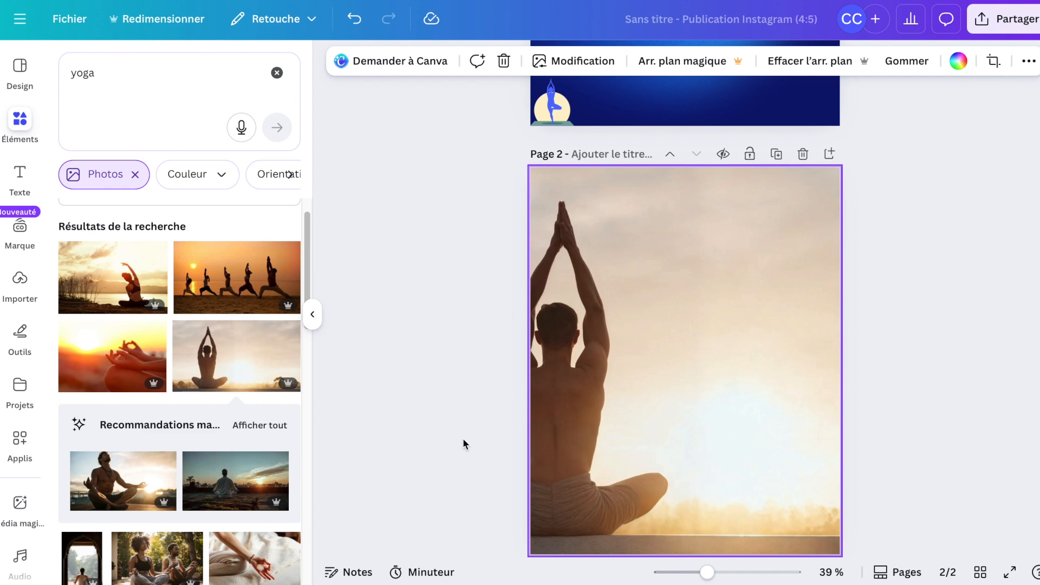
Add a new third page after page 2.
scroll(280, 473, "down", 4)
scroll(281, 473, "down", 2)
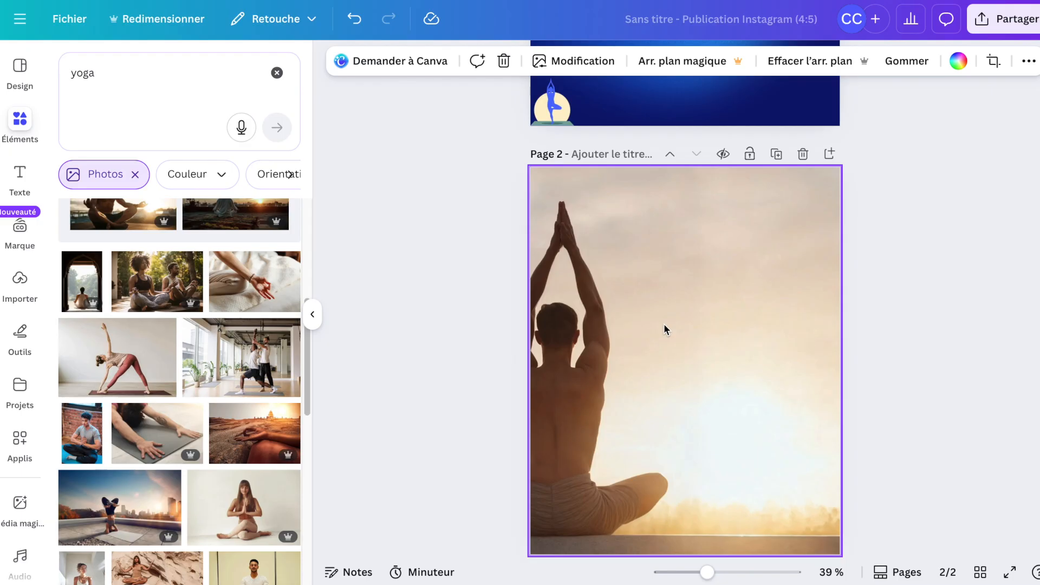
left_click(830, 155)
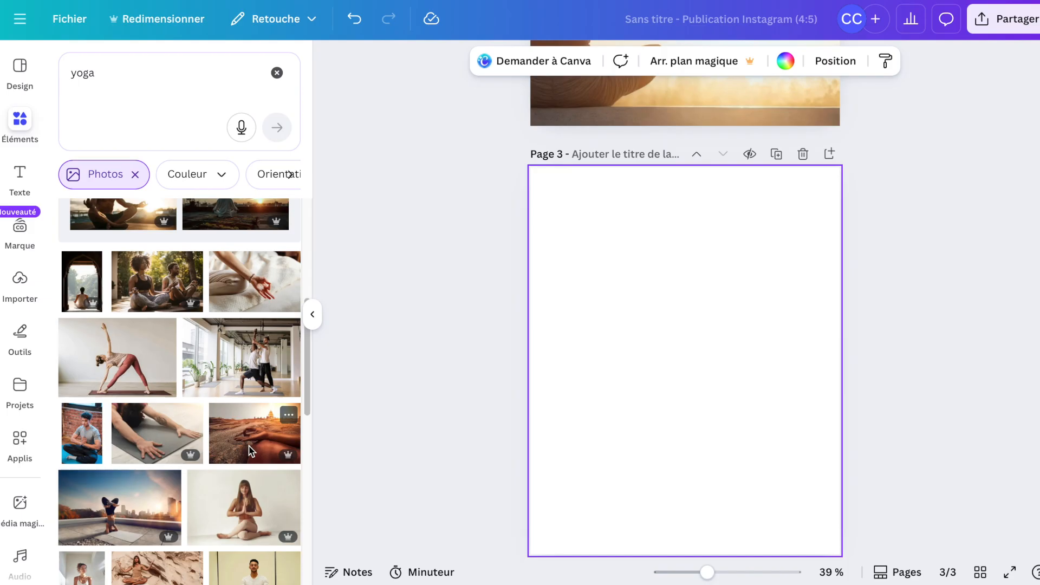
Add the dark close-up meditation photo to page 3 and set it as the page background.
scroll(251, 450, "down", 10)
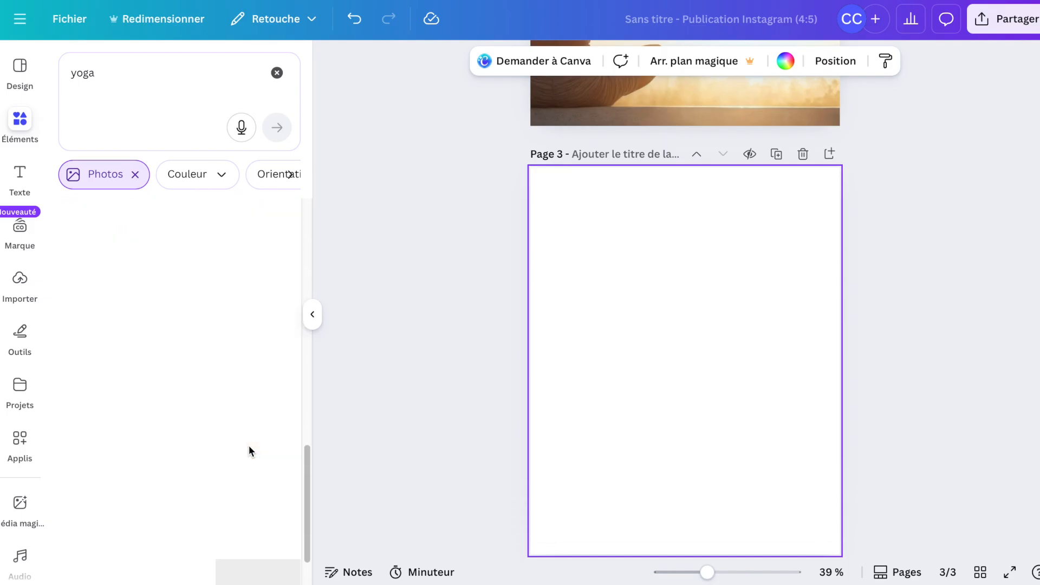
scroll(249, 451, "down", 5)
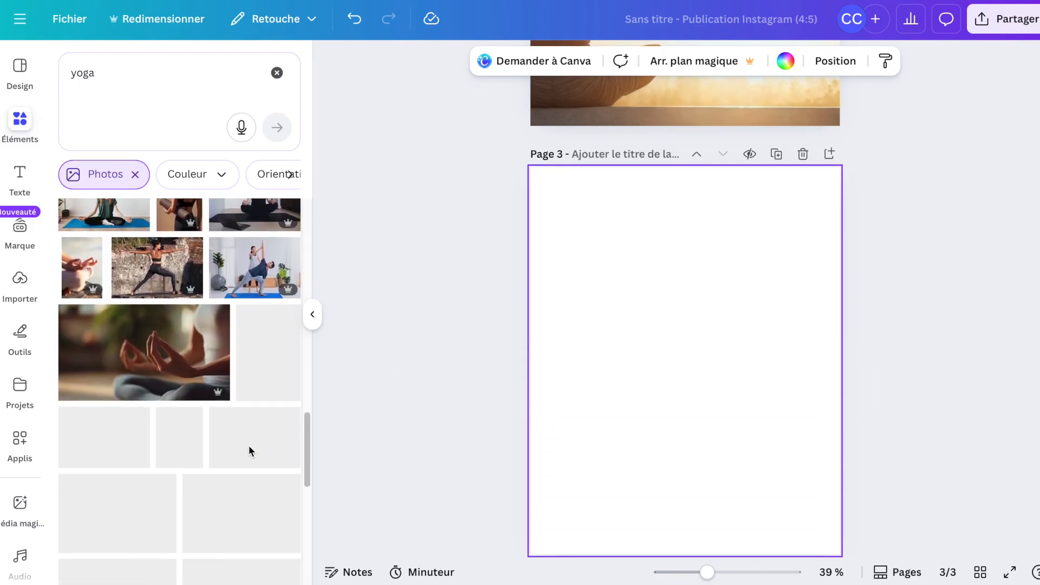
scroll(249, 450, "down", 5)
scroll(249, 451, "down", 3)
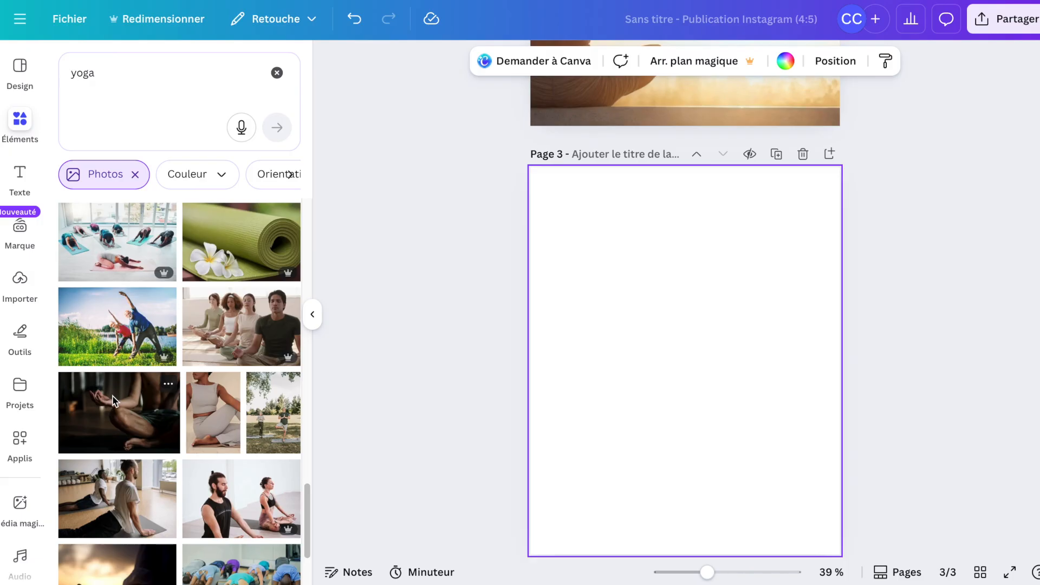
left_click(114, 401)
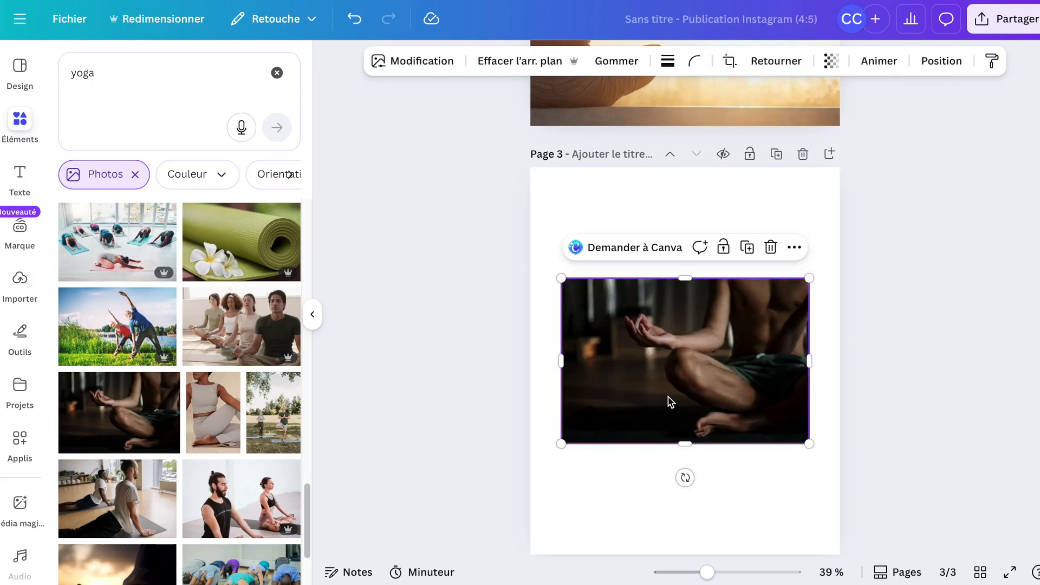
right_click(670, 402)
left_click(717, 501)
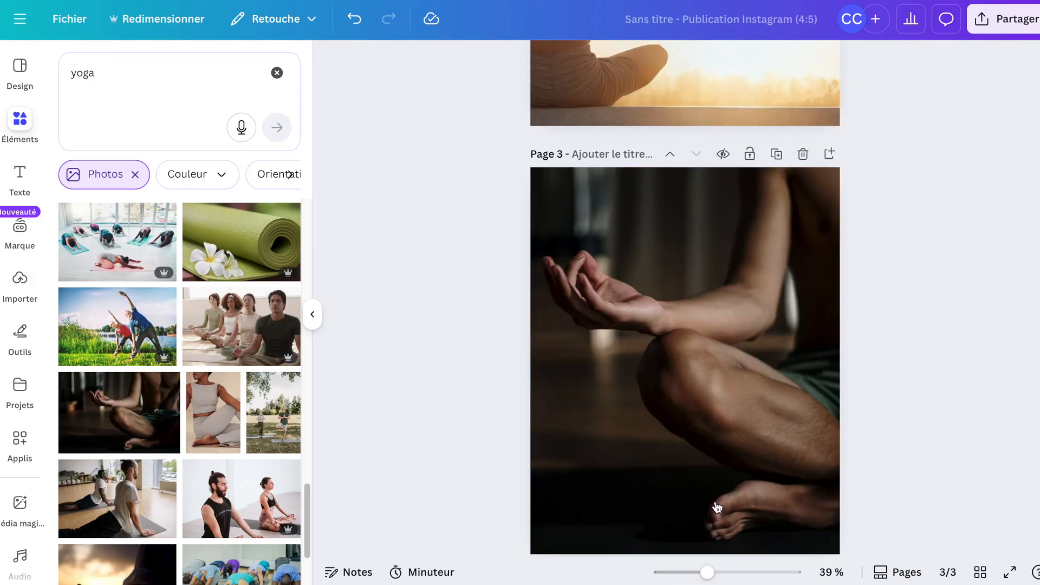
Reposition the page 3 background photo within its crop to frame the meditating hand.
left_click(700, 427)
double_click(698, 425)
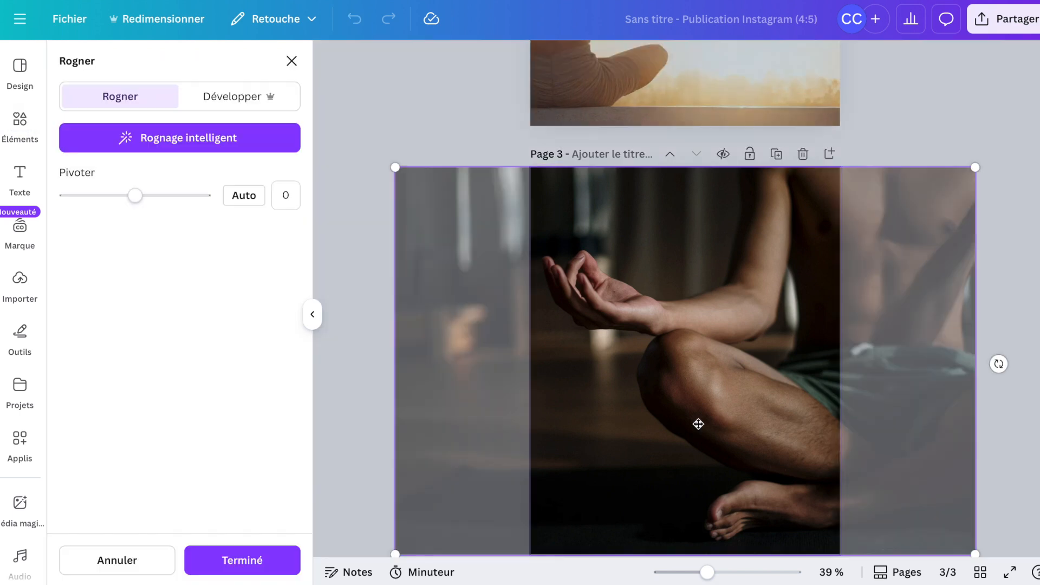
left_click_drag(698, 424, 882, 431)
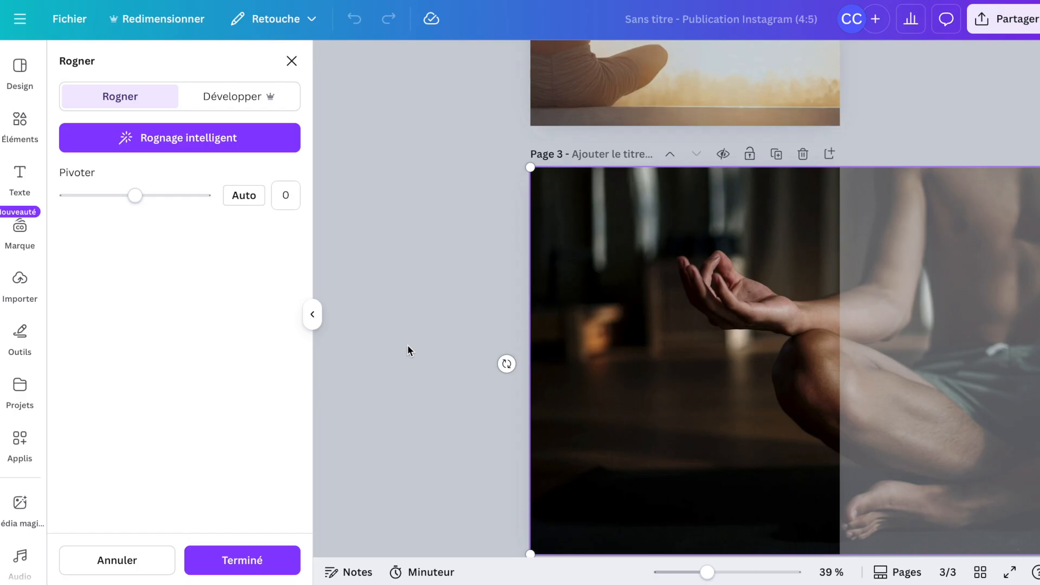
left_click(408, 347)
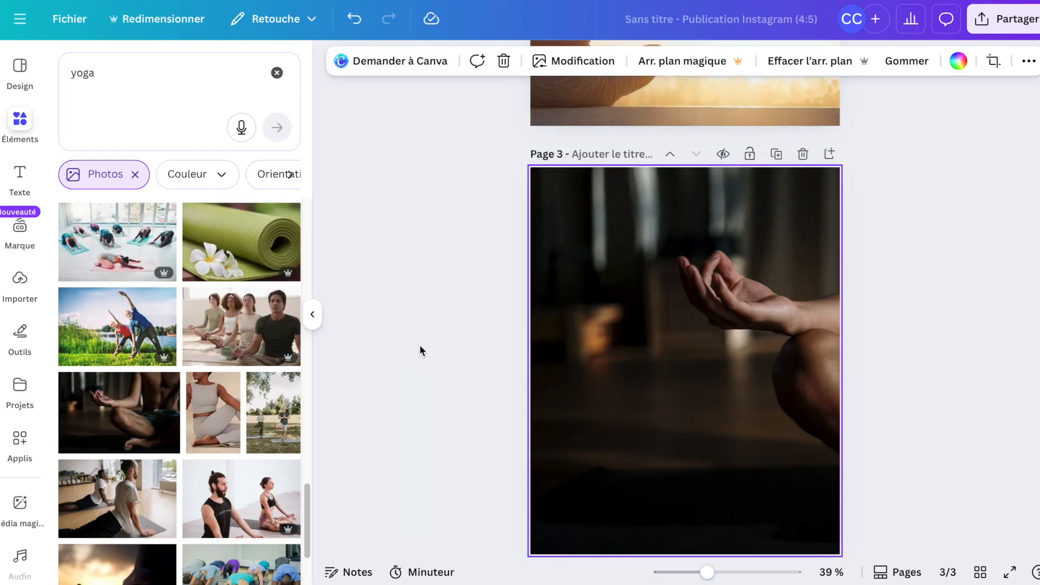
left_click(419, 346)
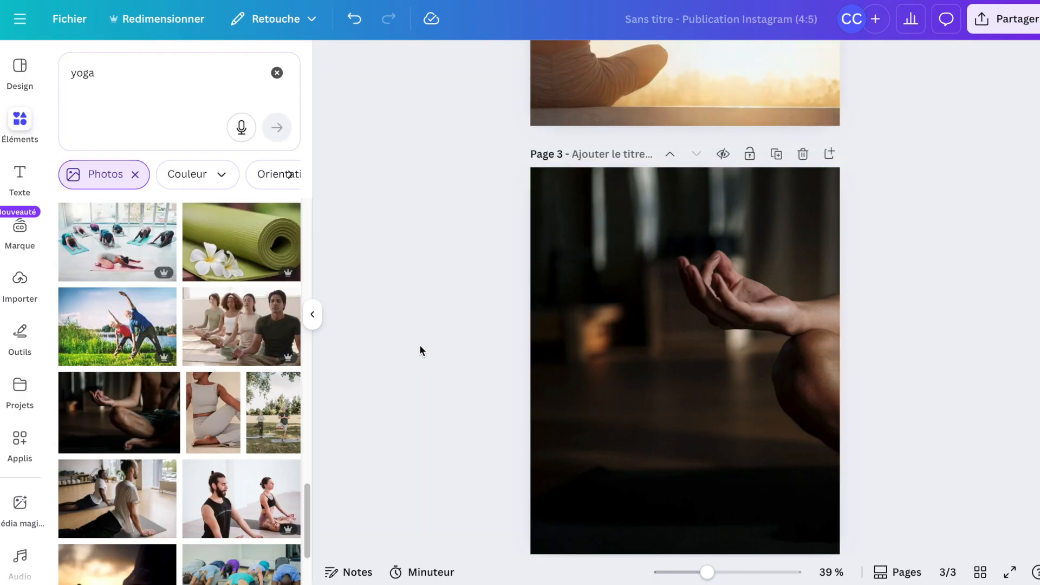
Add a fourth page and clear the yoga element search.
left_click(834, 155)
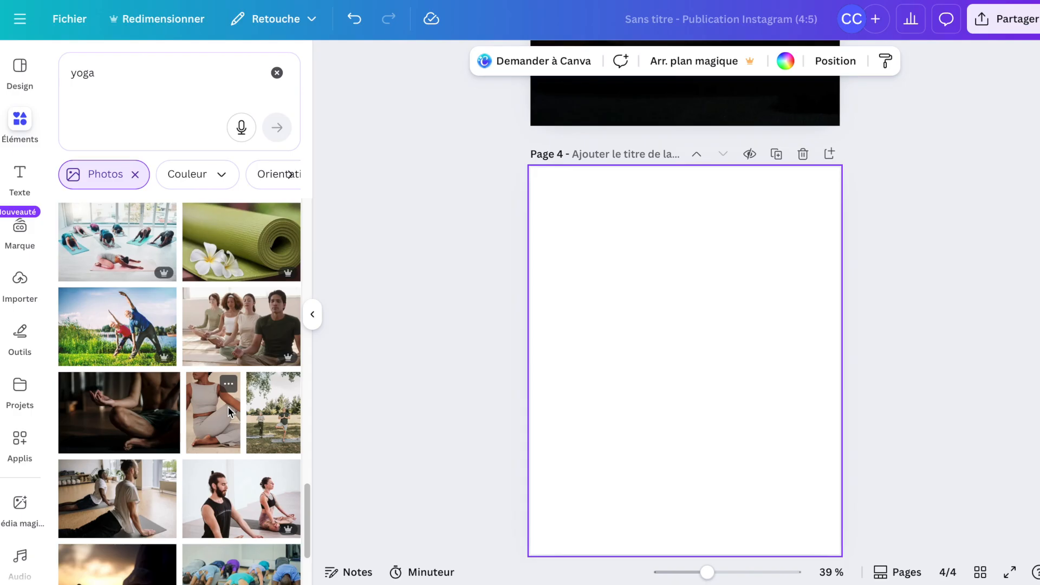
scroll(229, 412, "up", 2)
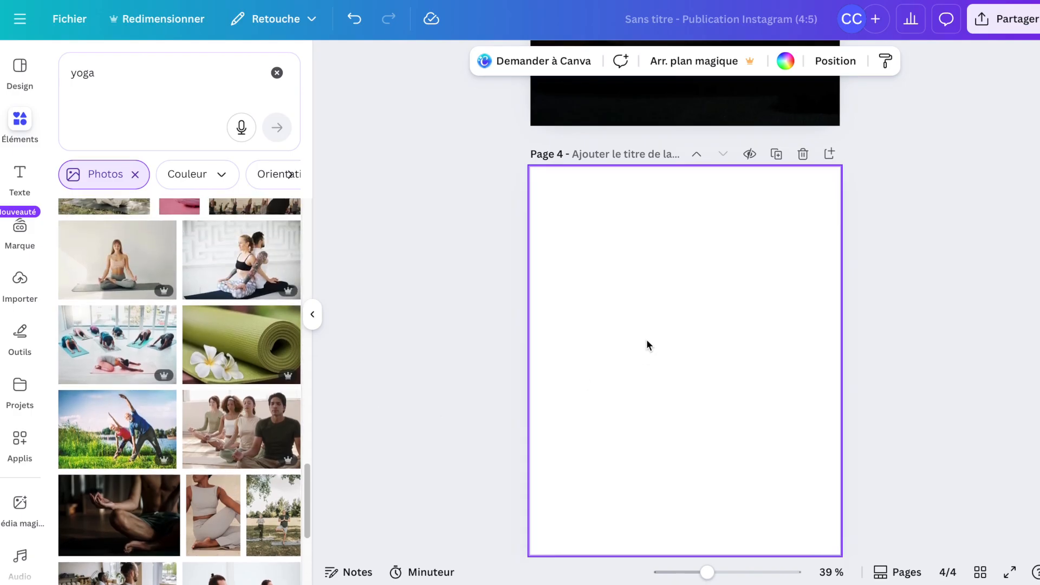
left_click(277, 72)
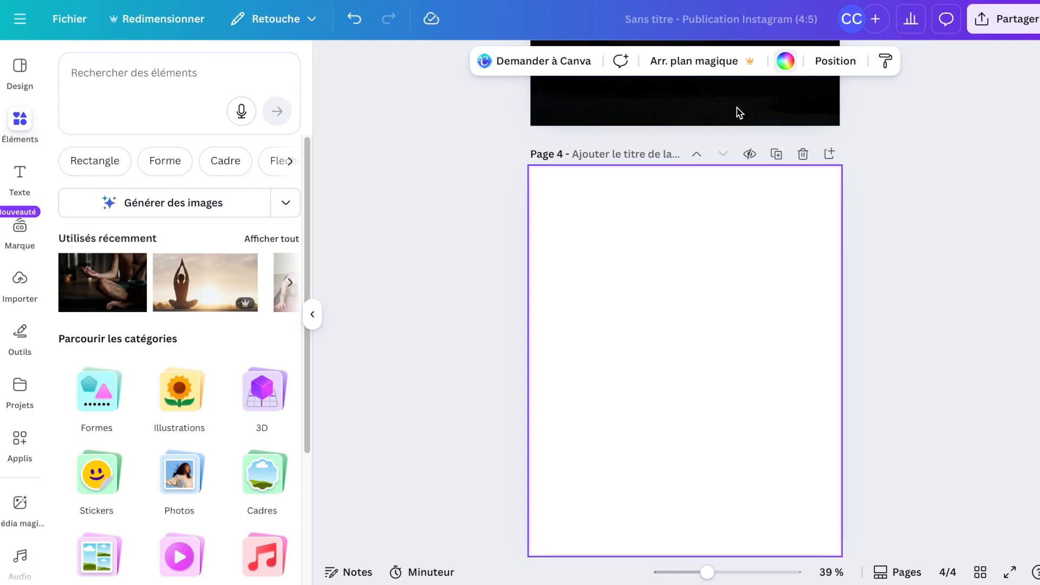
Fill page 4's background with the default blue-to-purple linear gradient.
left_click(785, 61)
scroll(232, 386, "down", 2)
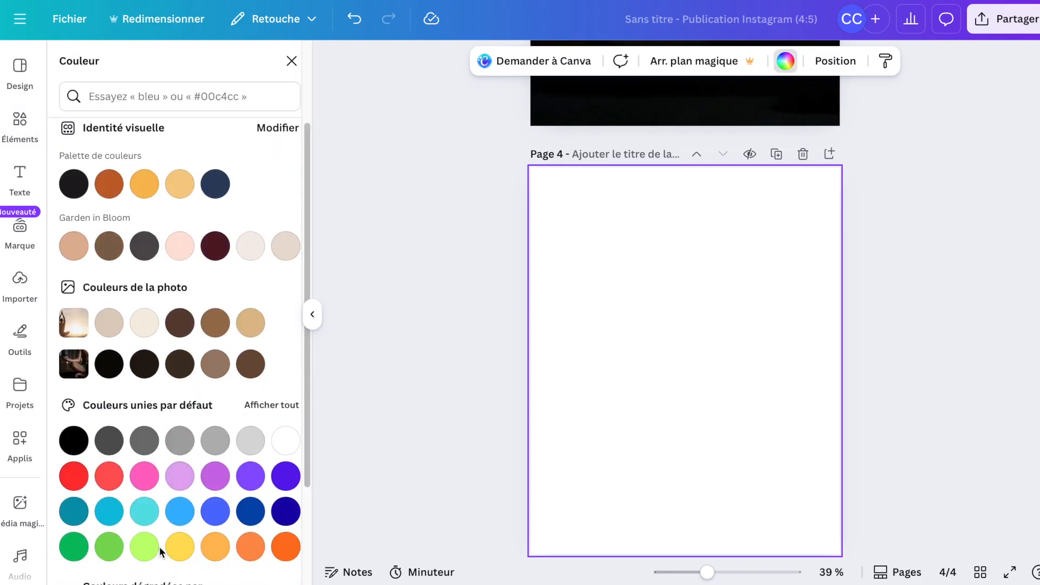
scroll(159, 547, "down", 2)
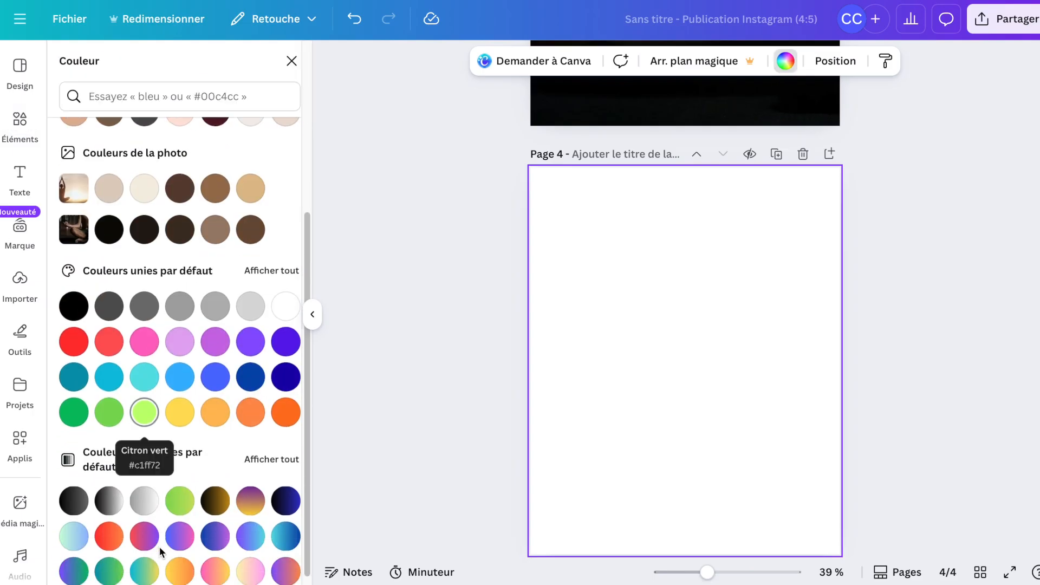
left_click(215, 535)
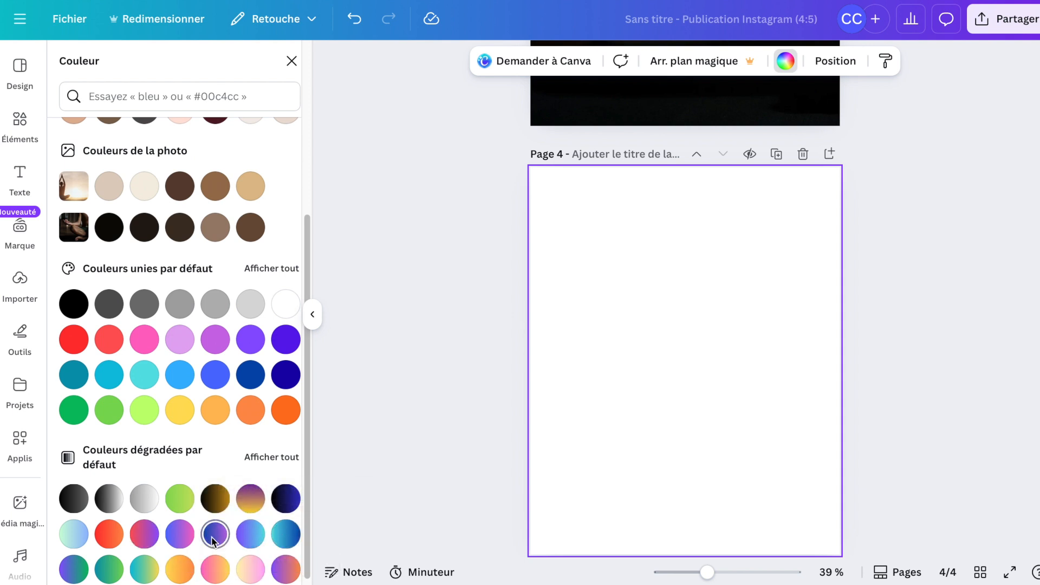
left_click(213, 536)
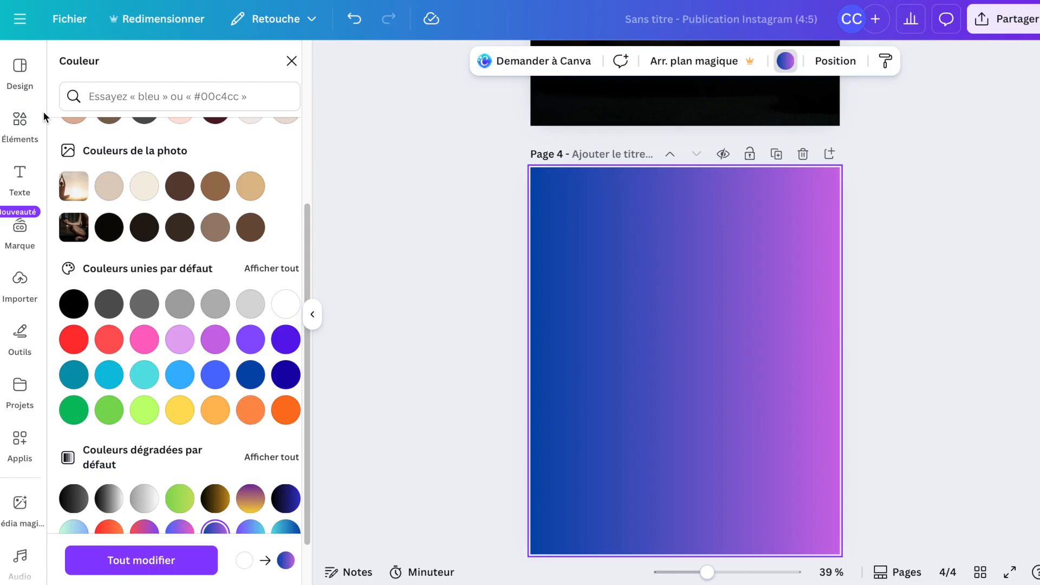
left_click(17, 122)
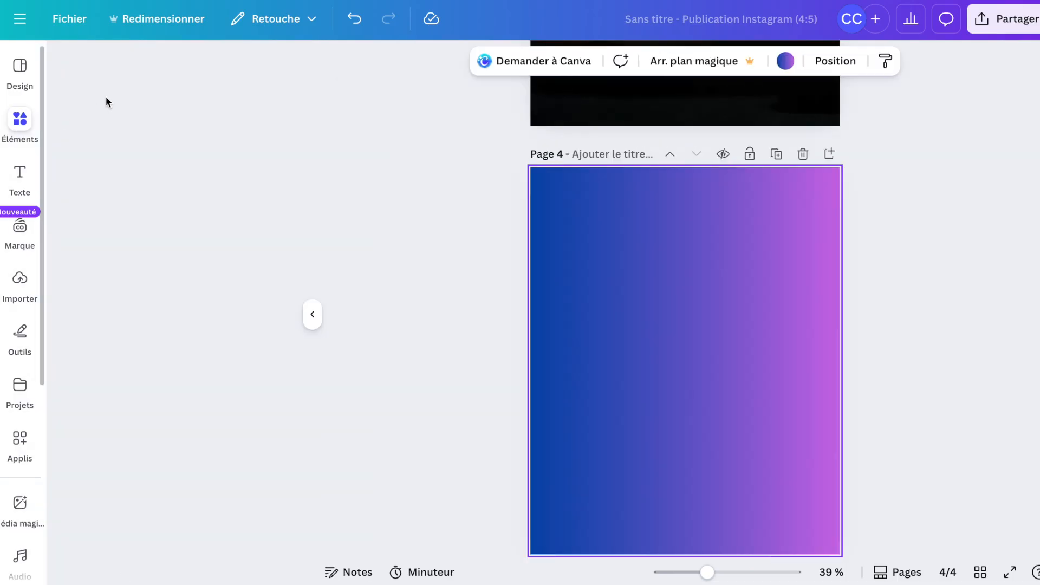
Search the elements for yoga.
left_click(112, 79)
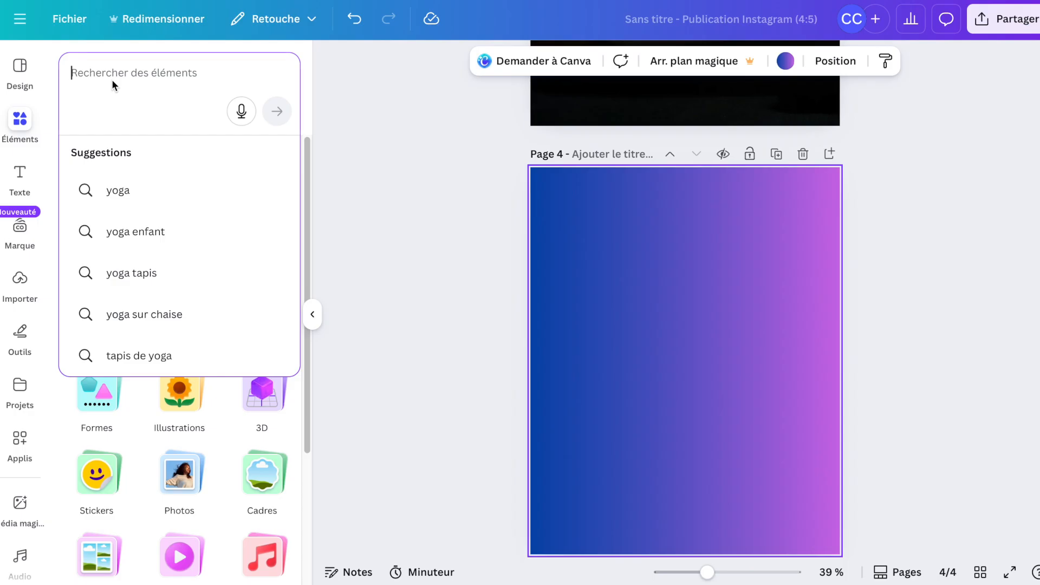
type("fo")
key("BackSpace")
key("BackSpace")
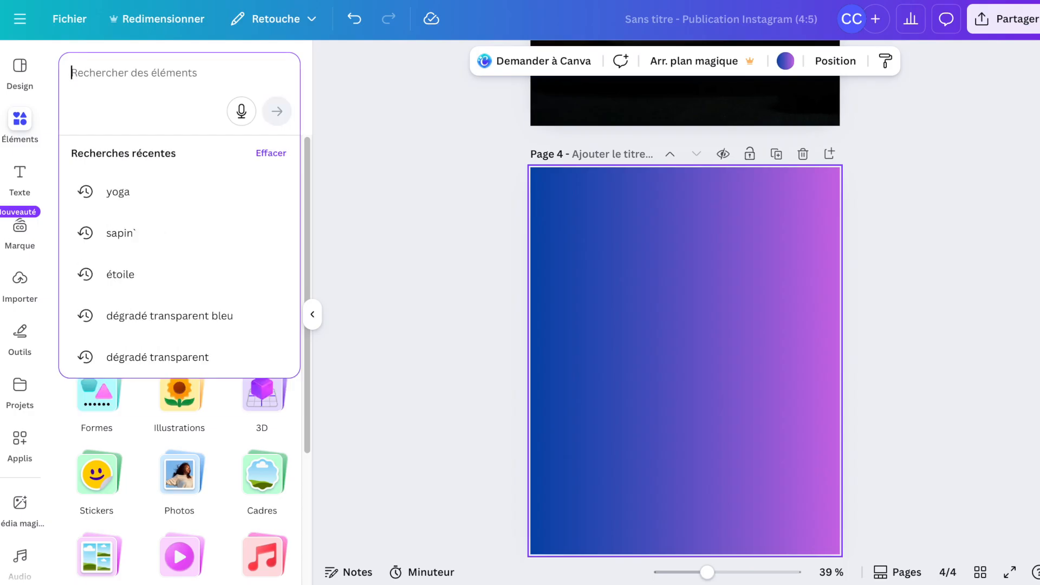
type("yoga")
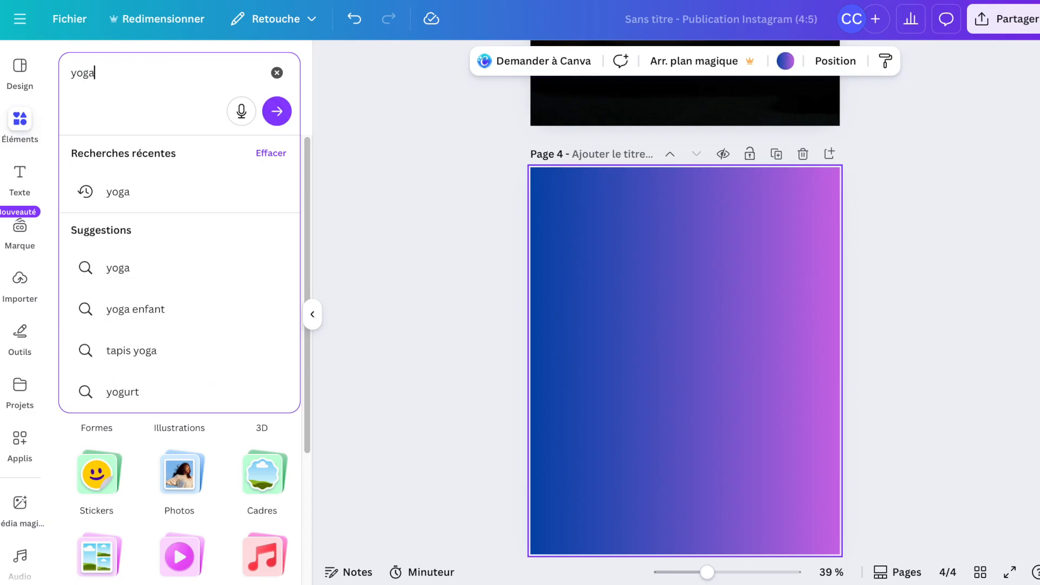
key("Return")
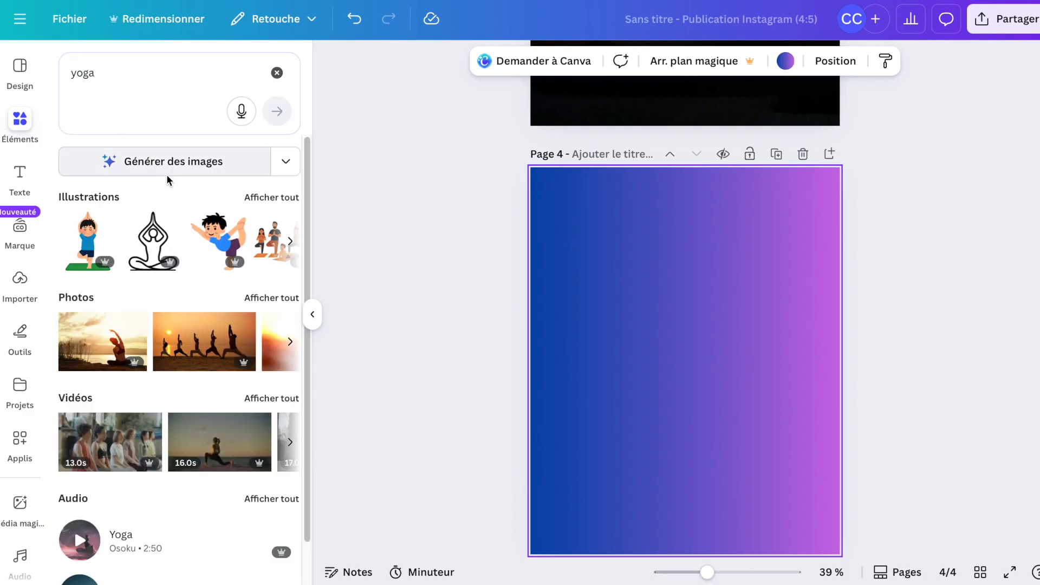
Add the rooftop headstand yoga photo to page 4, enlarge it slightly and move it to the lower middle of the page.
left_click(278, 345)
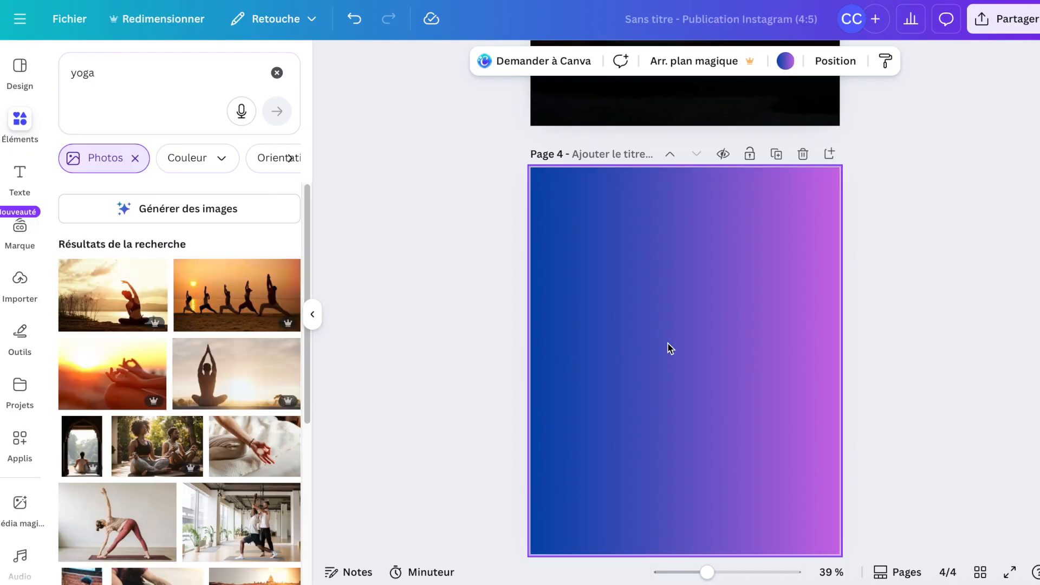
scroll(246, 444, "down", 5)
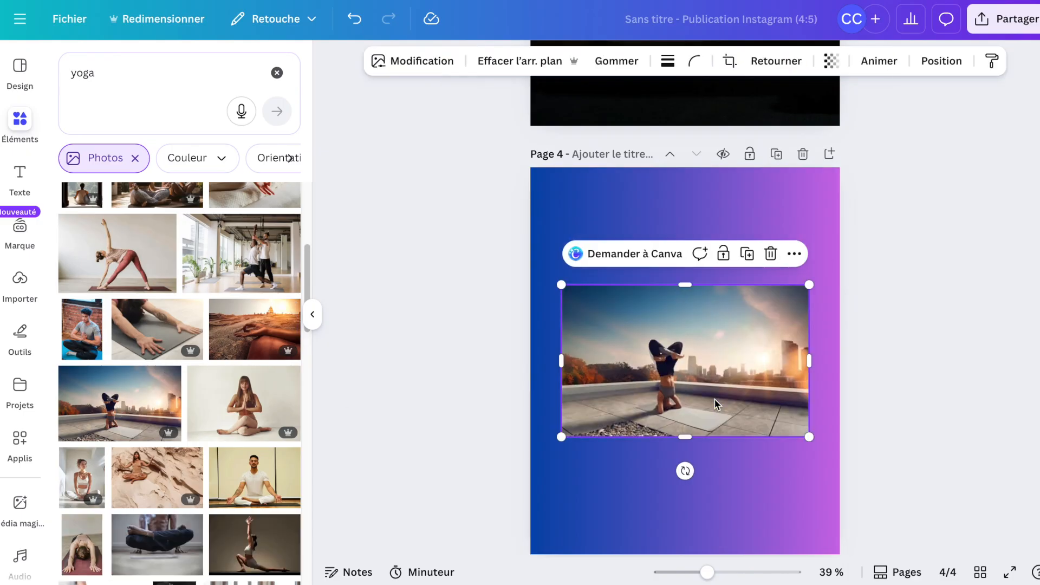
left_click_drag(702, 373, 700, 339)
left_click_drag(811, 253, 822, 274)
left_click_drag(746, 322, 745, 401)
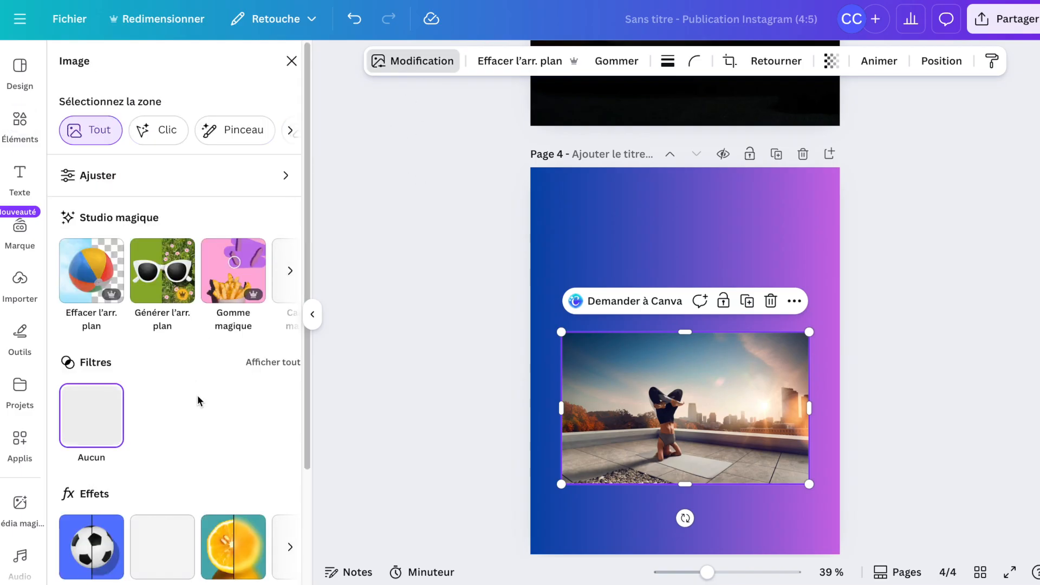
Apply the Inclinée shadow effect to the page 4 photo.
scroll(197, 394, "down", 3)
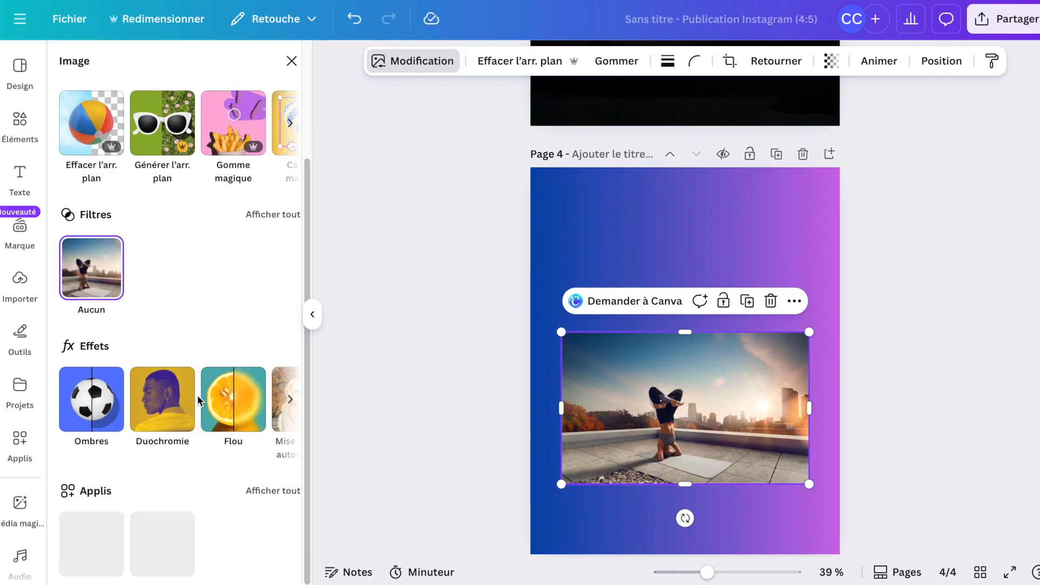
left_click(107, 414)
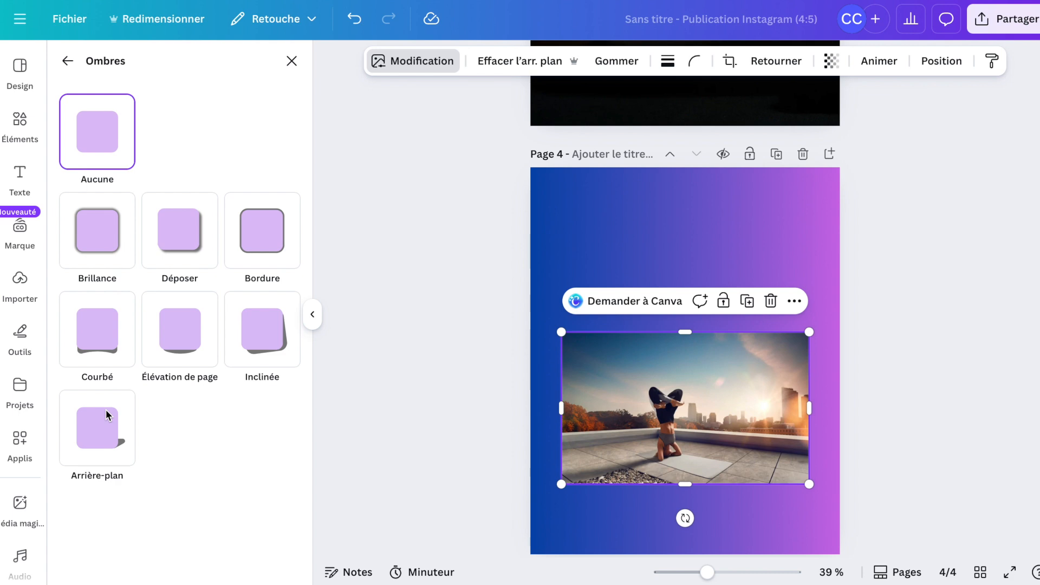
left_click(266, 324)
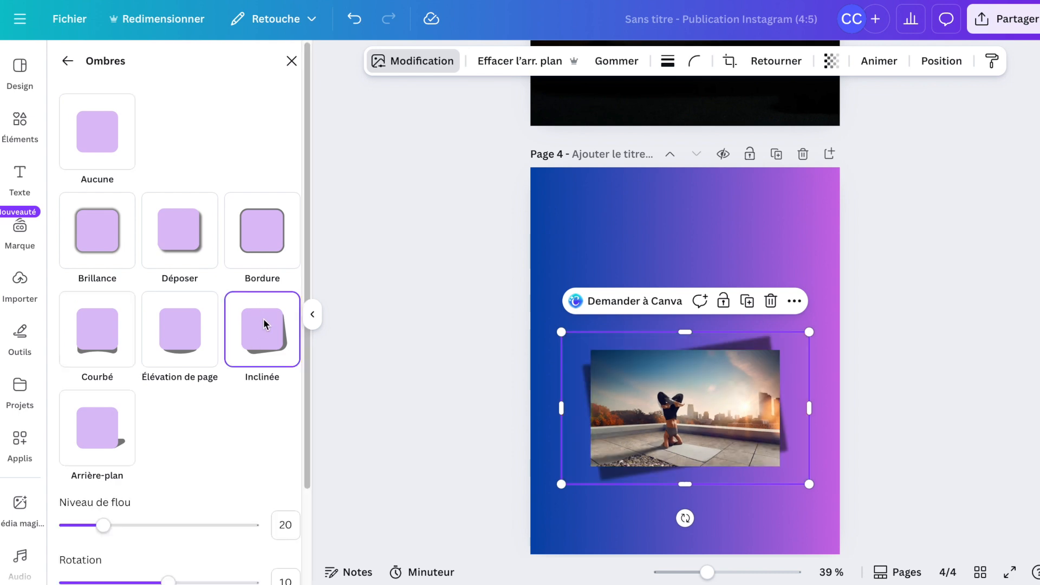
left_click(447, 345)
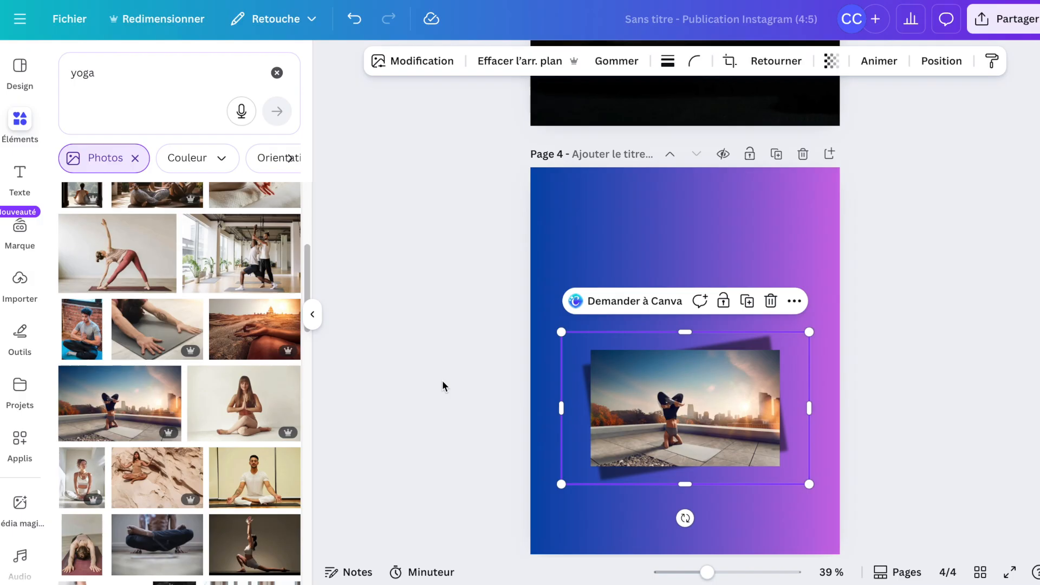
scroll(487, 258, "up", 10)
scroll(487, 258, "up", 5)
scroll(488, 258, "down", 6)
scroll(488, 261, "down", 10)
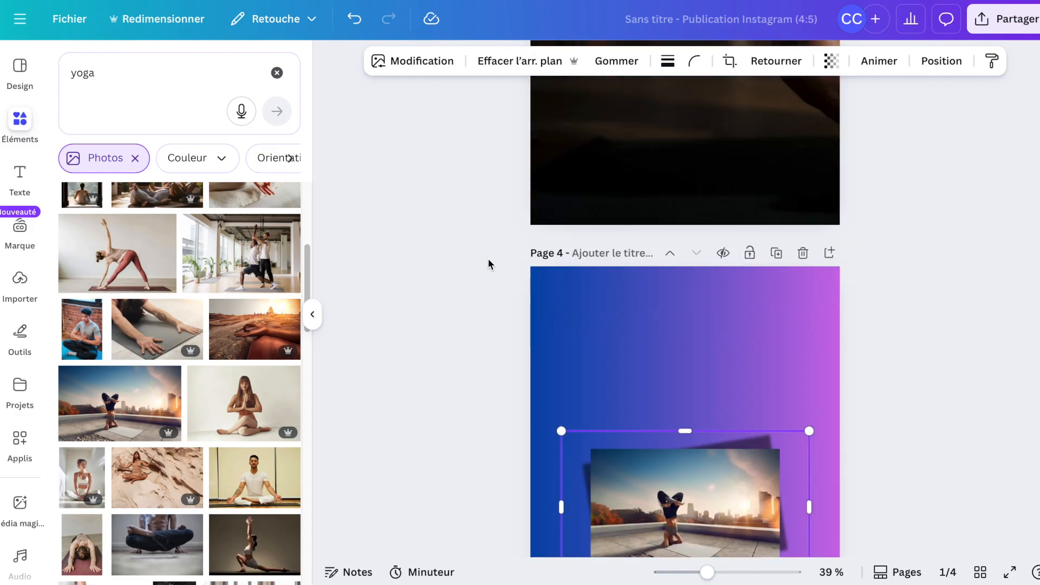
Add a text box on page 1 reading "Tu ne dors pas des nuits ?".
scroll(487, 258, "down", 3)
scroll(487, 258, "up", 4)
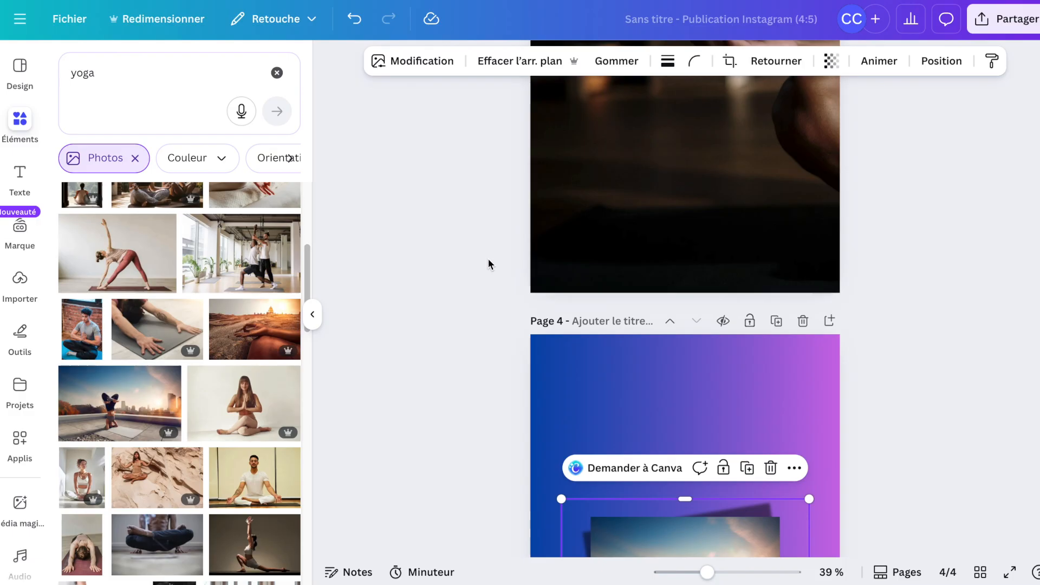
scroll(488, 260, "up", 10)
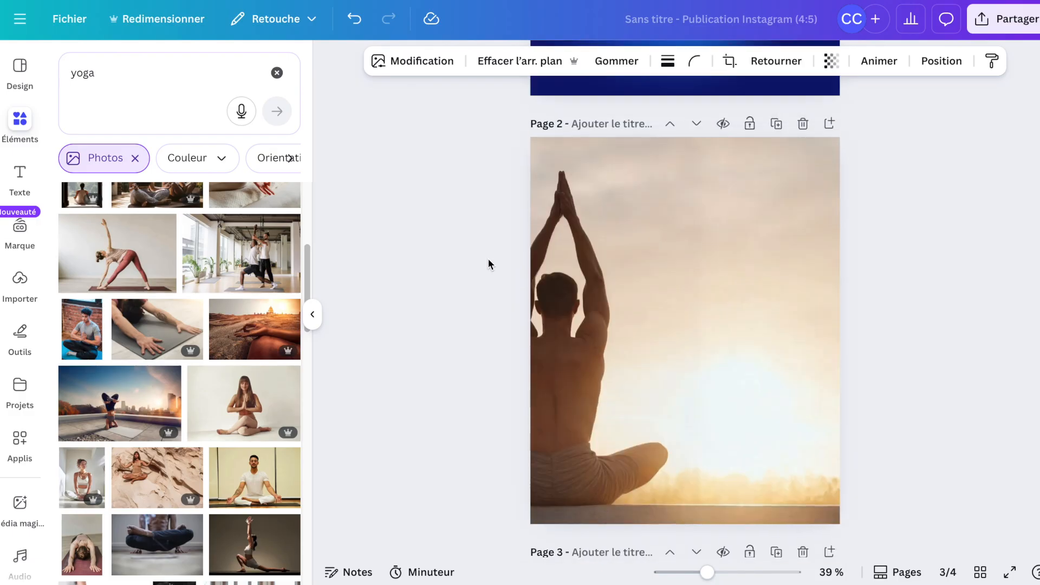
scroll(487, 257, "up", 5)
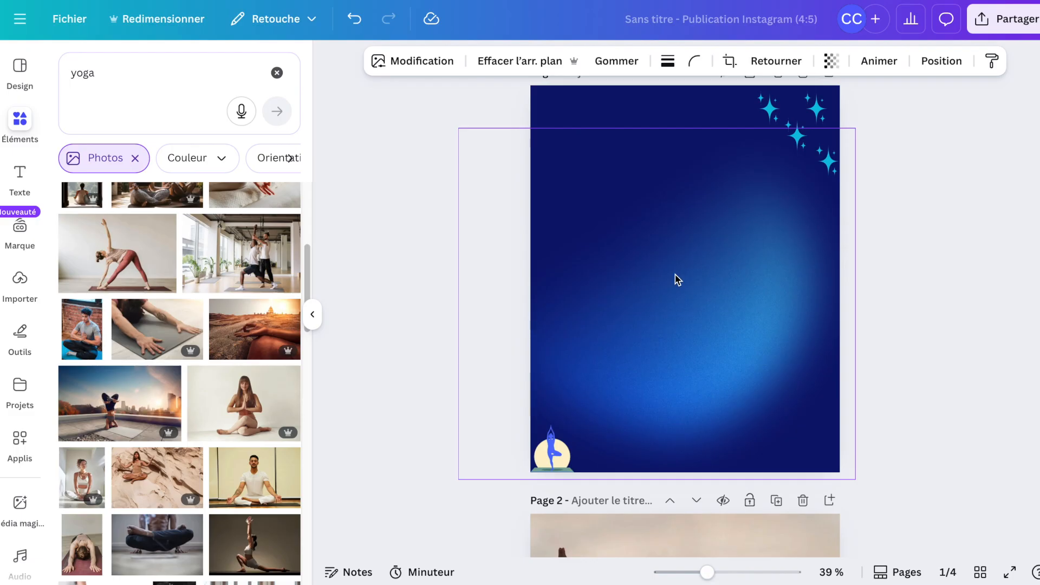
left_click(20, 174)
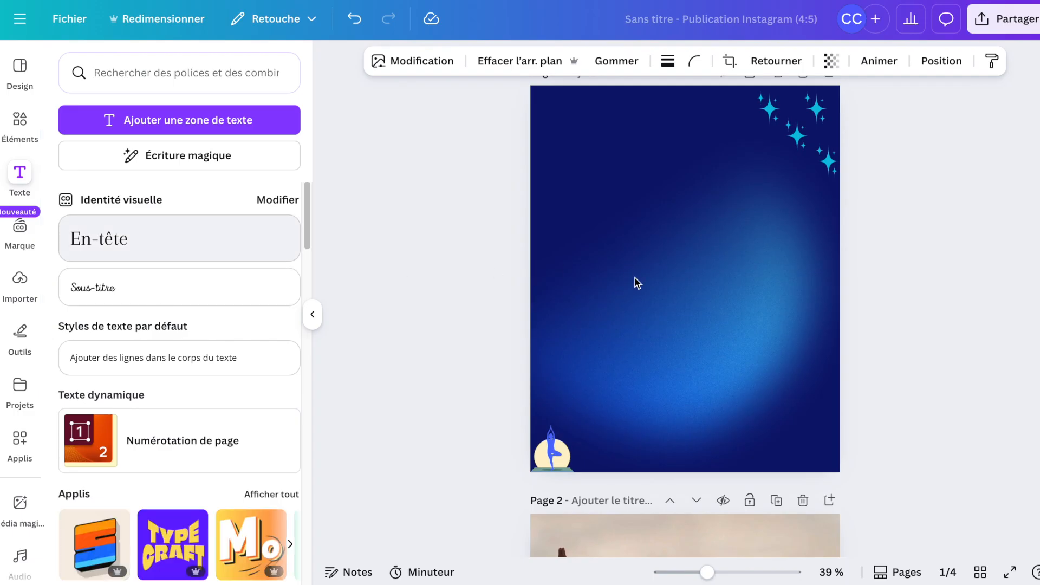
left_click(671, 281)
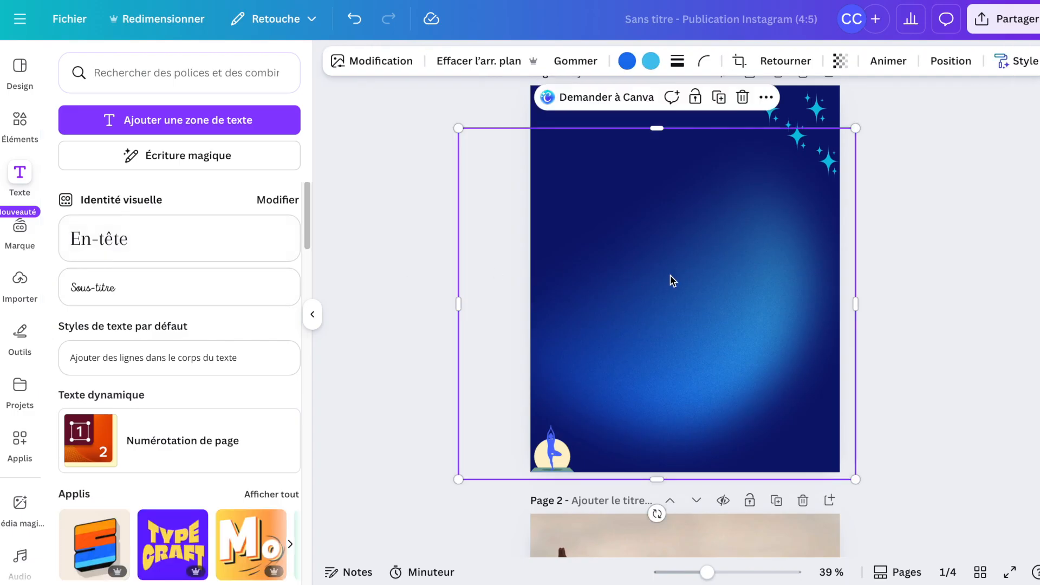
key("t")
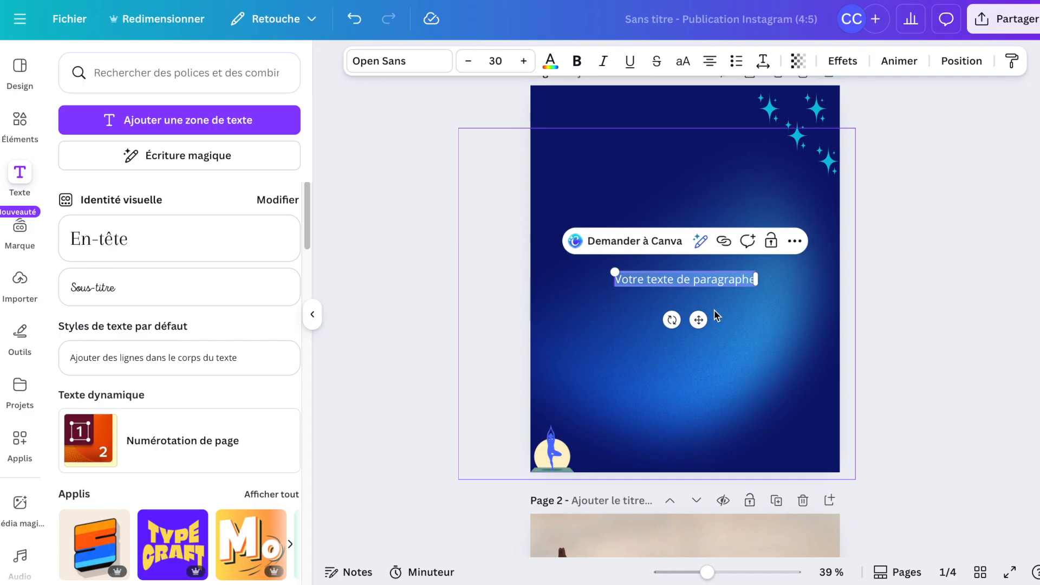
type("Tu ne dors pas des nuits ?")
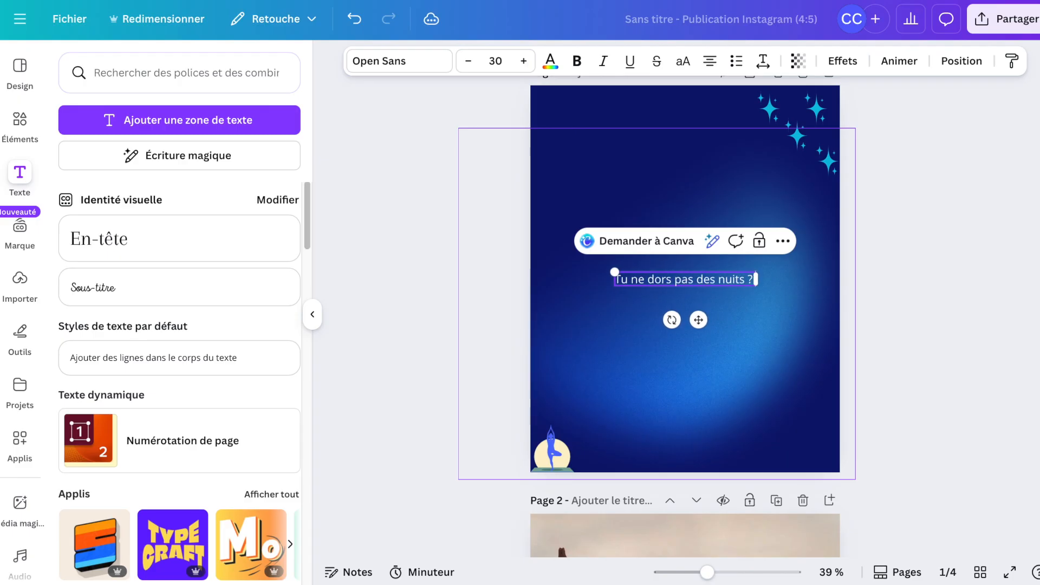
left_click(713, 386)
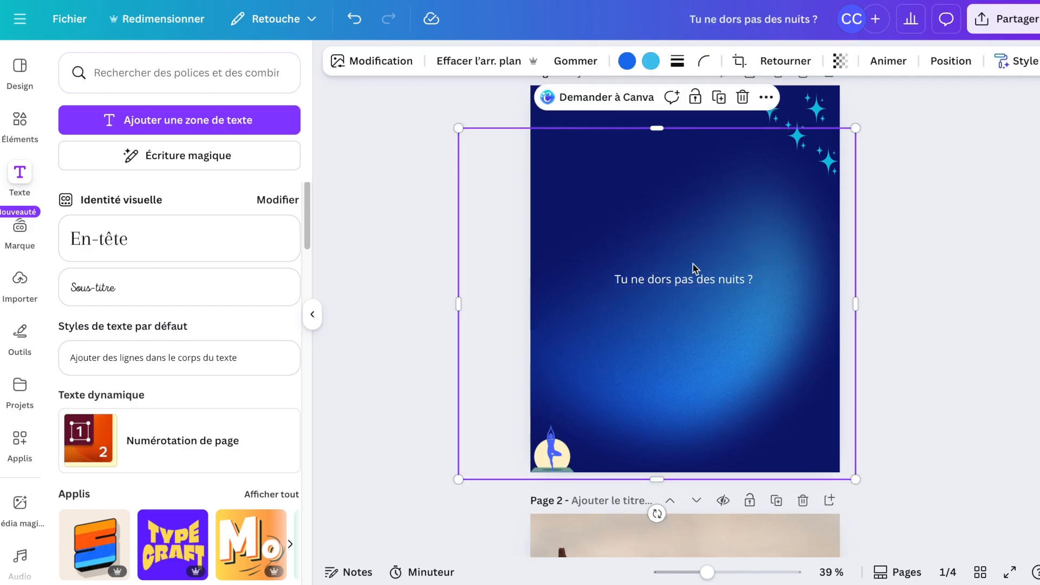
Move the heading near the top of page 1 and enlarge its font size to 47.8.
left_click_drag(695, 282, 697, 191)
left_click(677, 346)
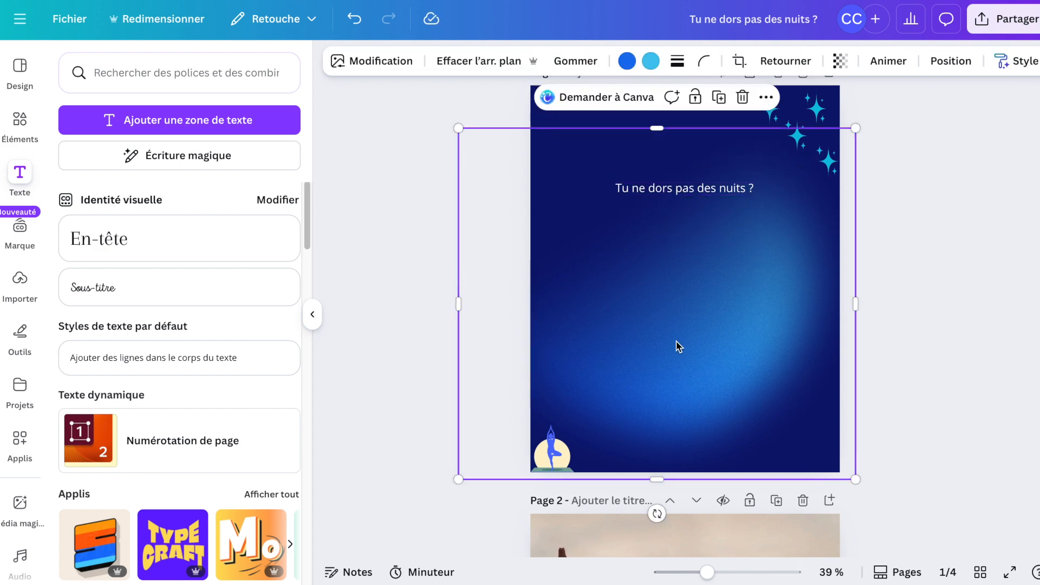
left_click(672, 190)
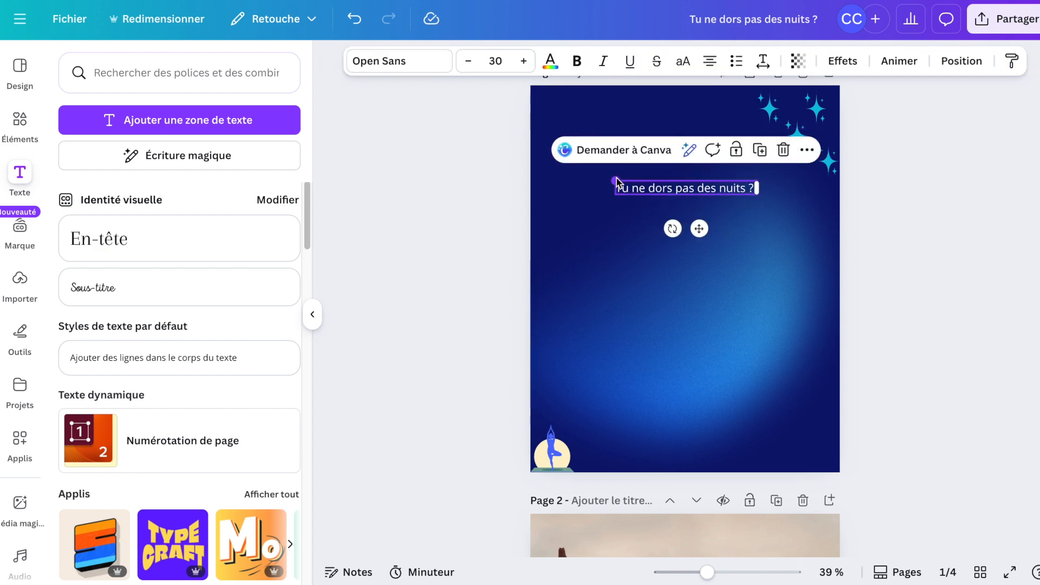
left_click_drag(609, 181, 574, 185)
left_click(524, 61)
left_click(524, 61)
left_click(524, 61)
left_click(523, 61)
left_click(523, 61)
left_click(524, 61)
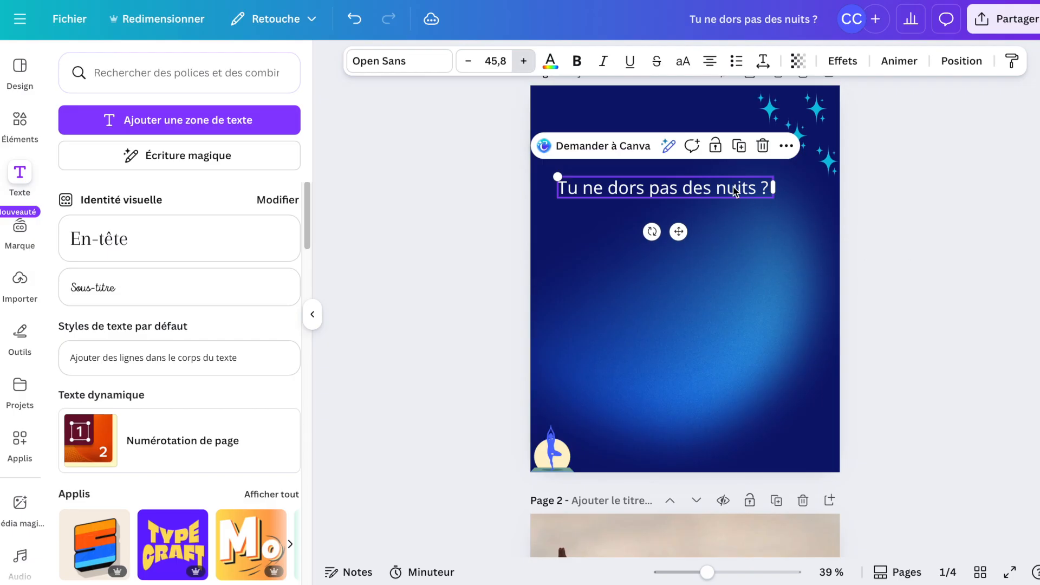
left_click(761, 215)
left_click_drag(698, 188, 714, 227)
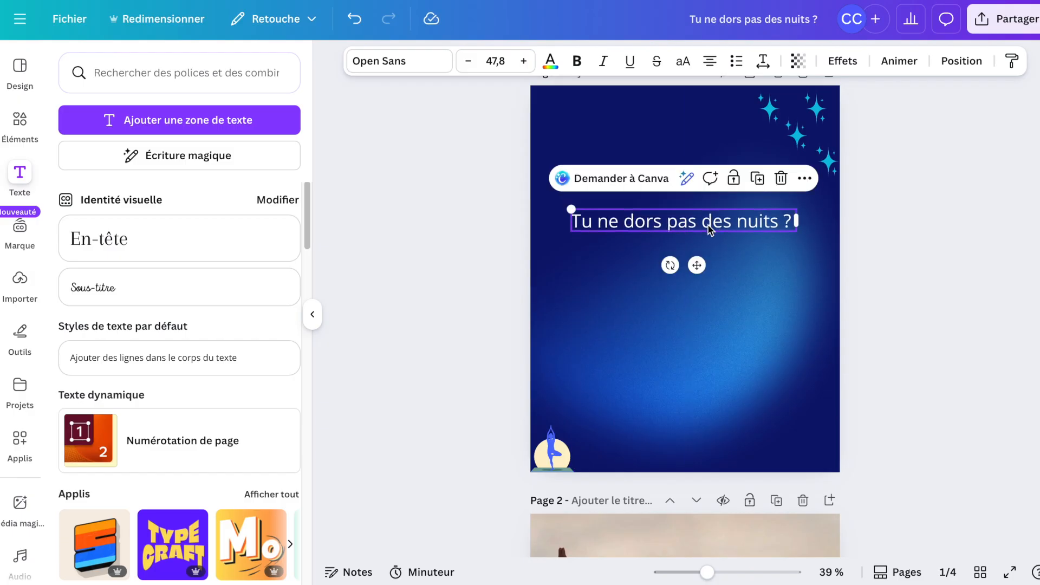
left_click(708, 349)
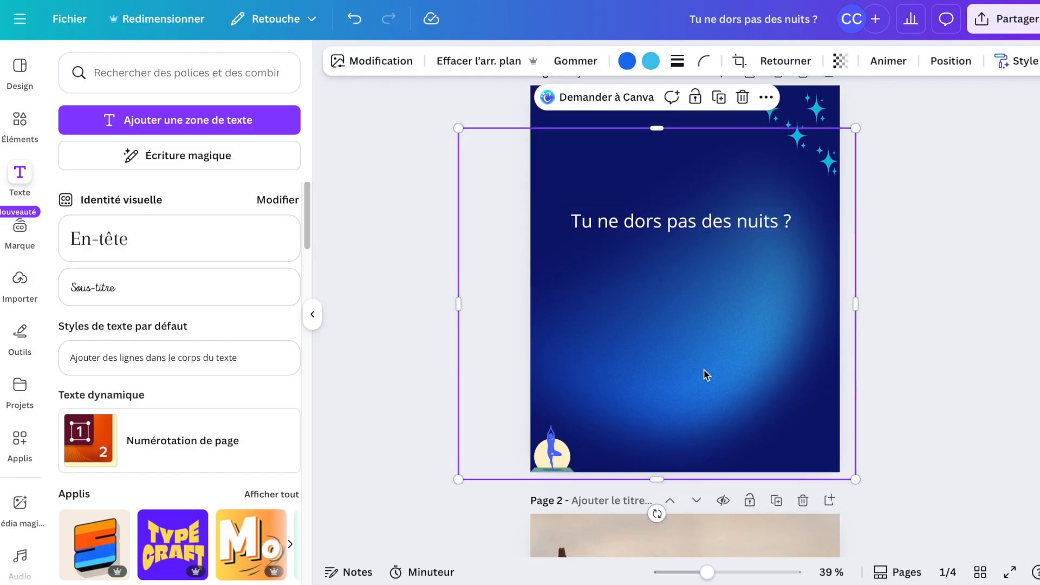
Add a second text box reading "Alors tu devrais essayer ça !" and place it below the heading.
key("t")
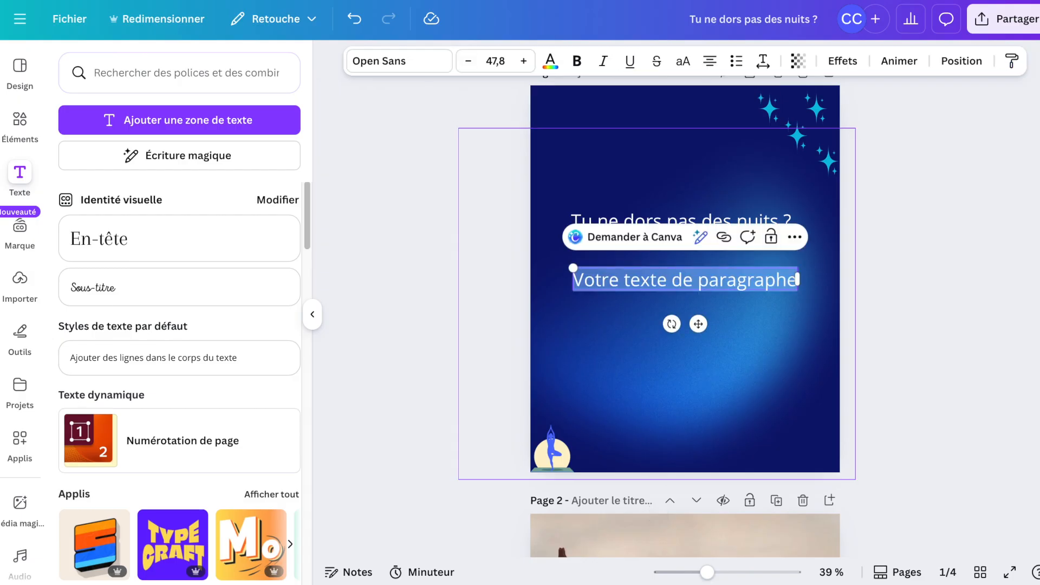
type("Alors tu devrais essay")
key("BackSpace")
key("BackSpace")
type("ayer ça")
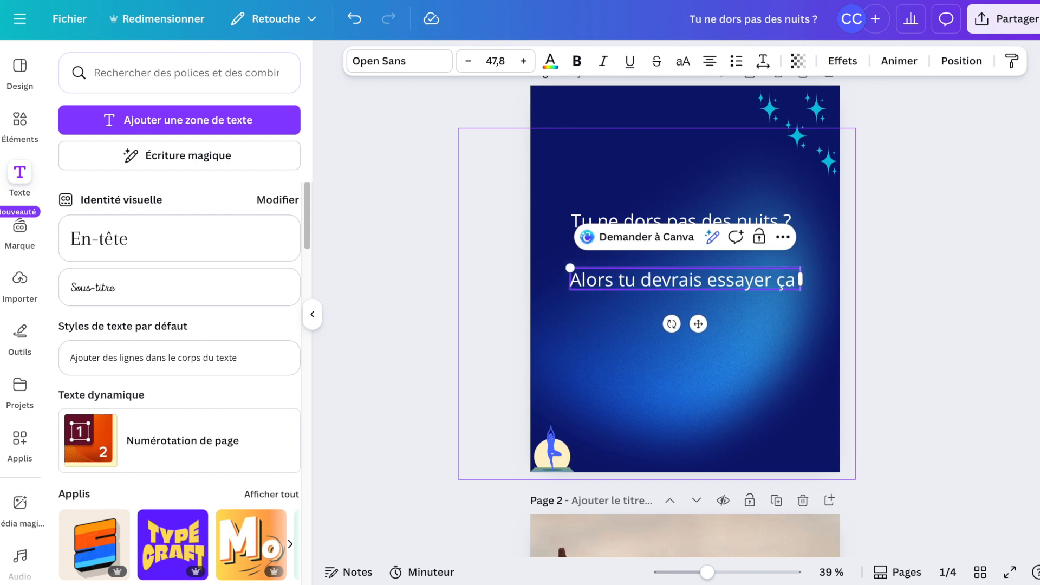
type(" !")
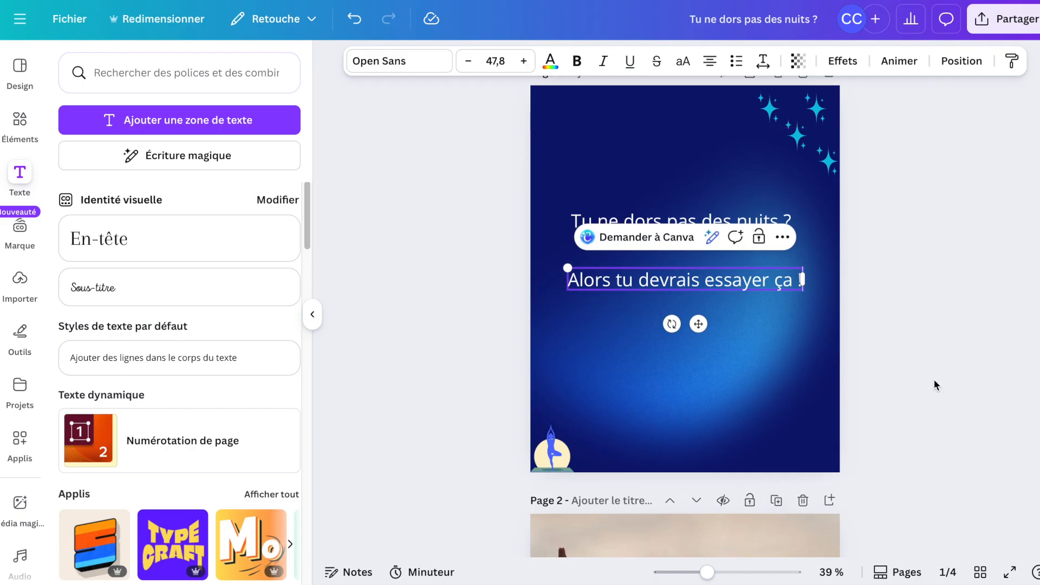
left_click(753, 295)
left_click_drag(752, 298, 754, 345)
Color the heading text with the light cream shade from the Garden in Bloom palette.
left_click(725, 232)
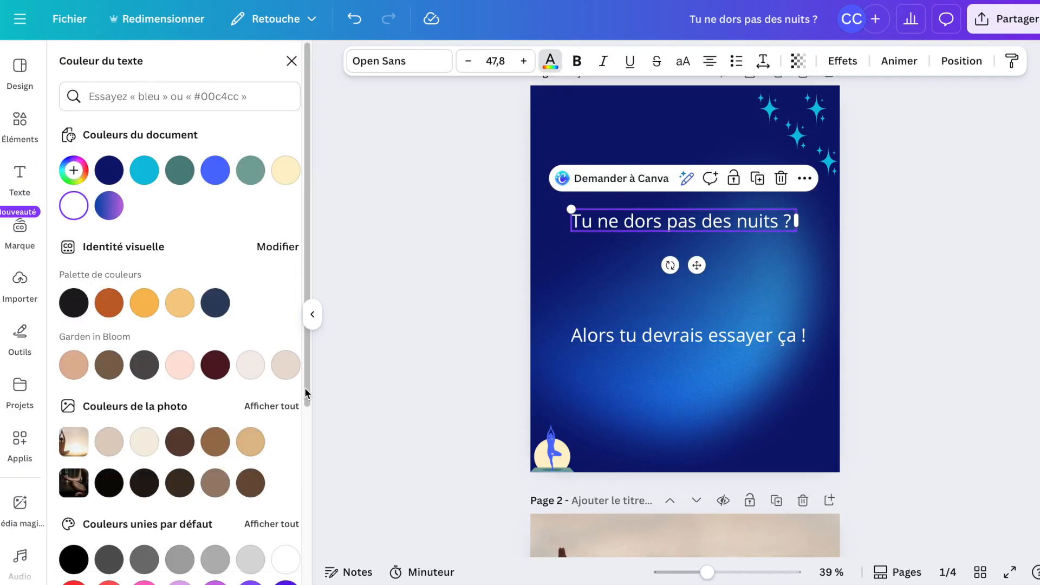
scroll(269, 486, "down", 3)
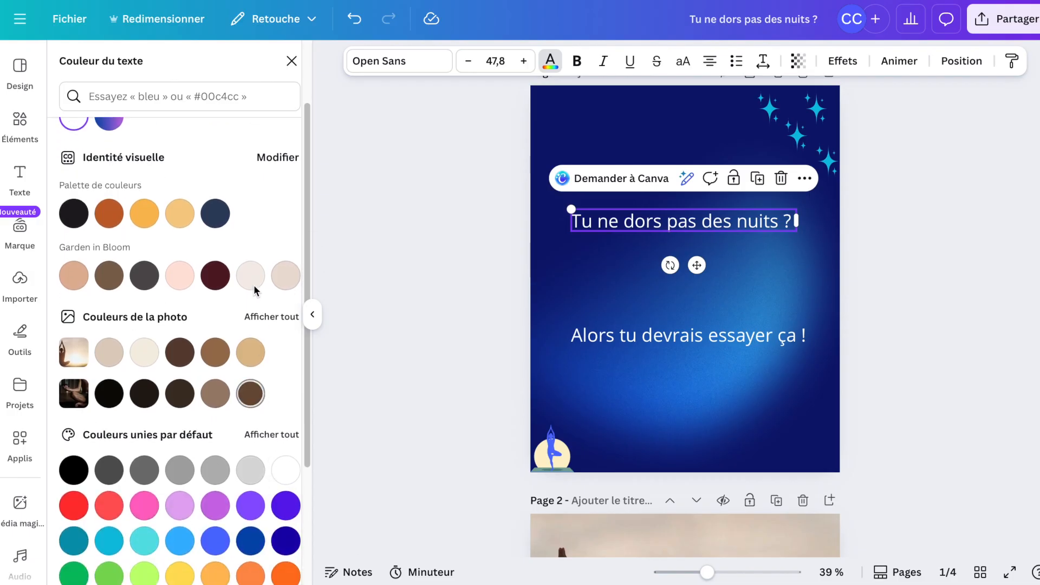
left_click(254, 288)
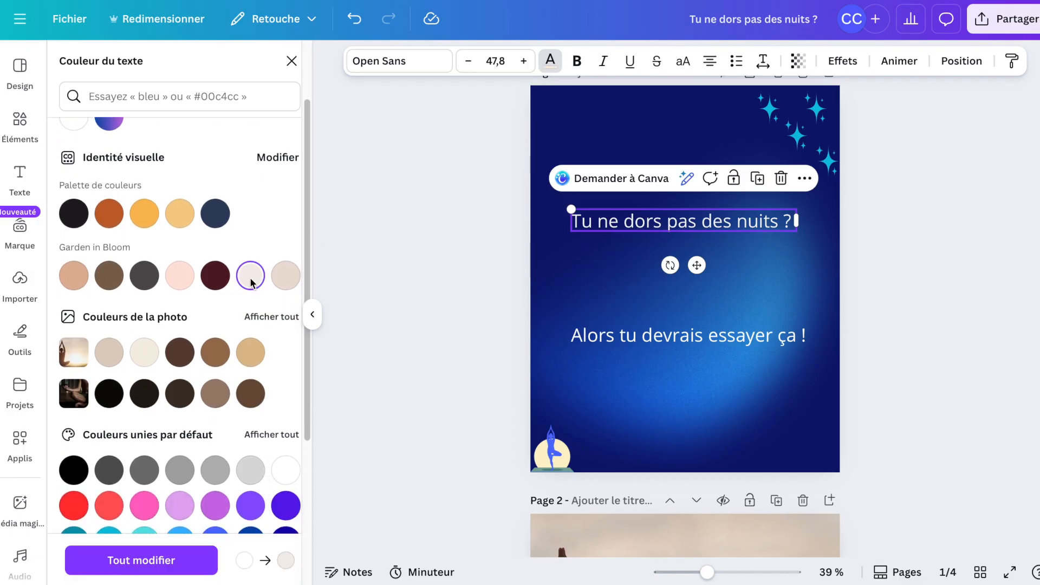
Set the second text's color to white after trying purple.
key("Tab")
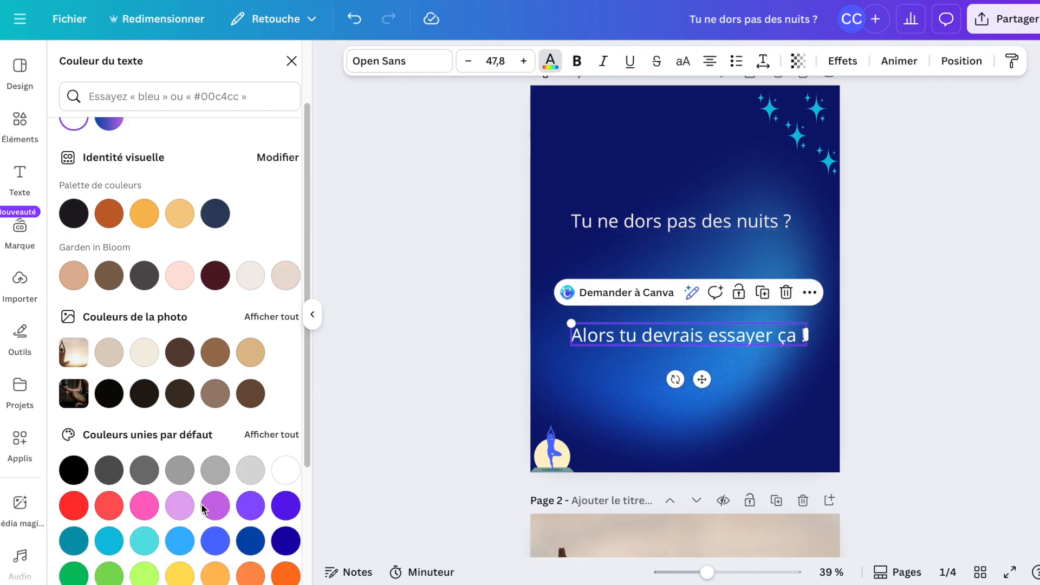
left_click(215, 509)
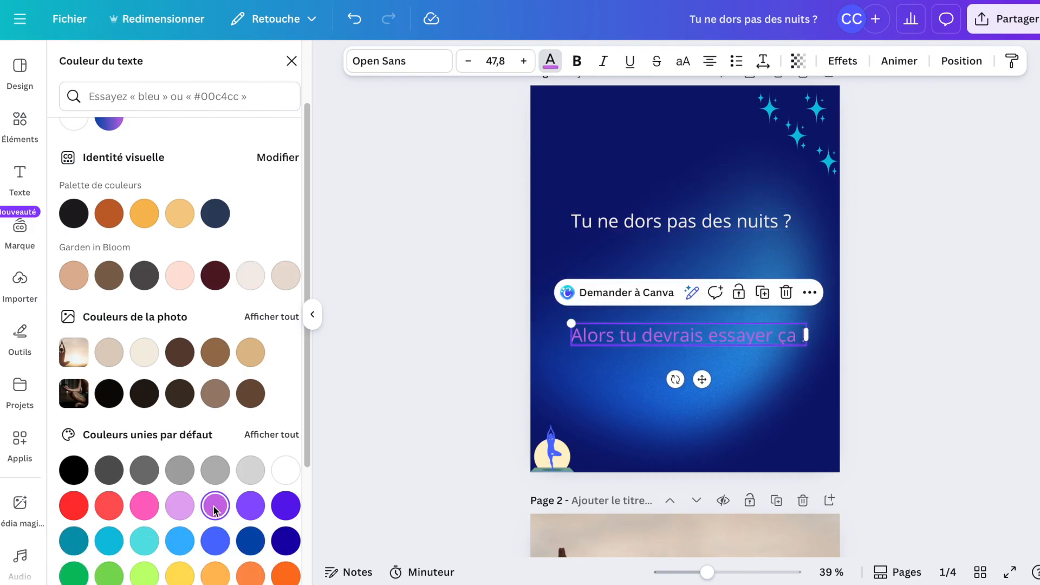
left_click(280, 475)
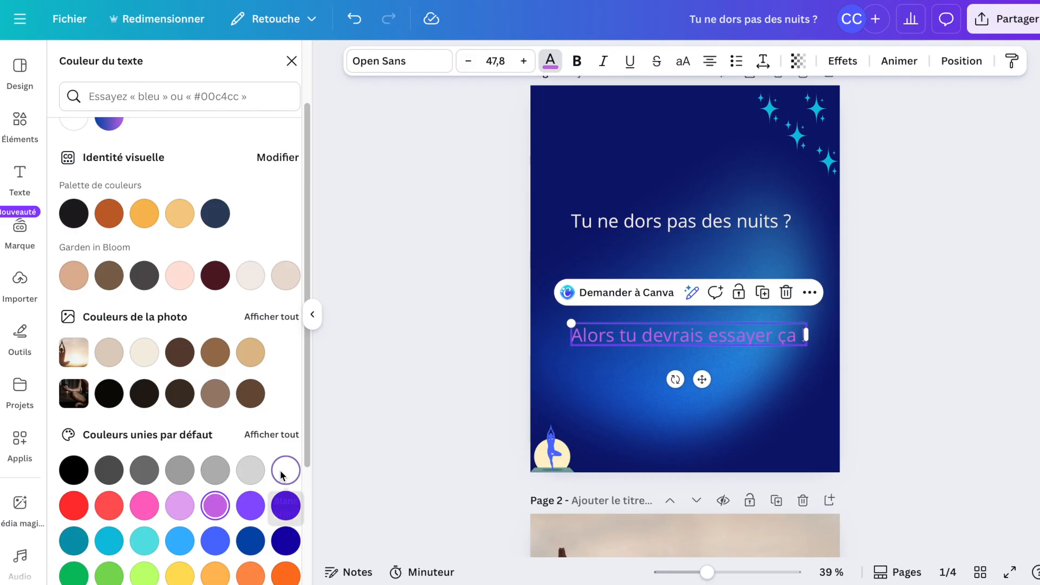
Change the heading's font to The Seasons, split it onto two lines and left-align it.
left_click(670, 226)
left_click(427, 65)
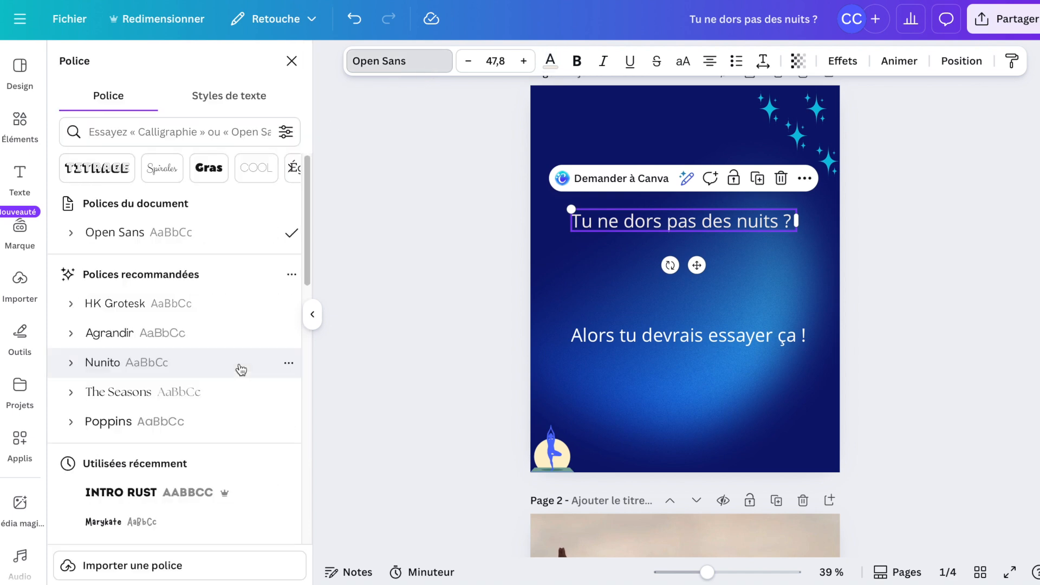
scroll(240, 370, "down", 1)
left_click(183, 362)
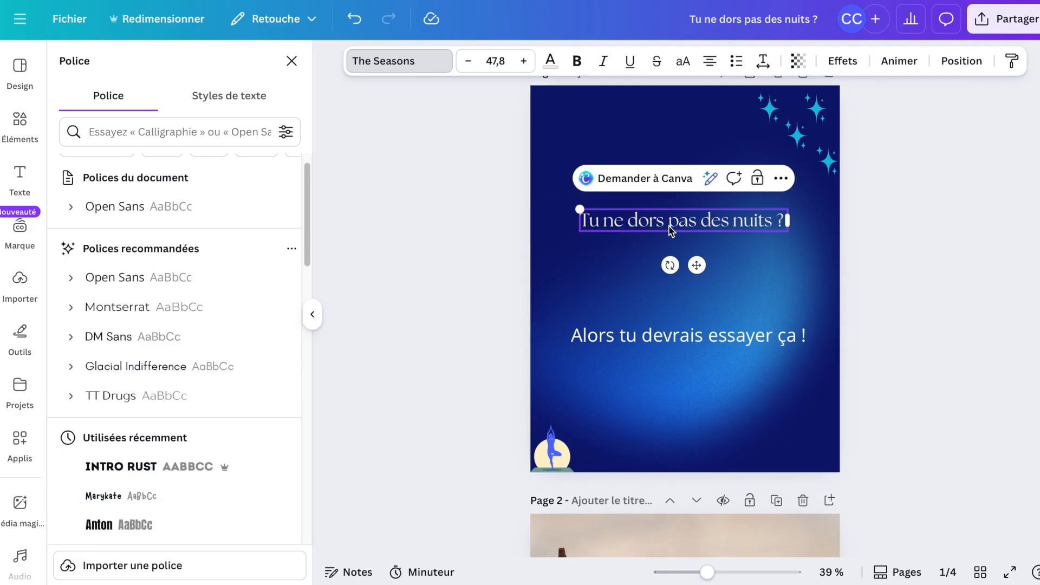
key("Return")
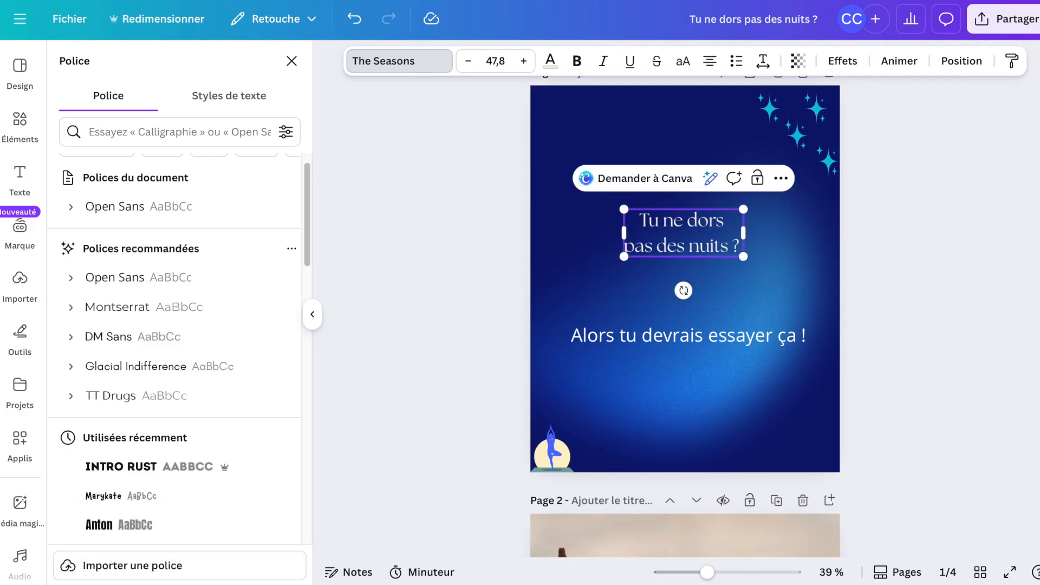
left_click(945, 250)
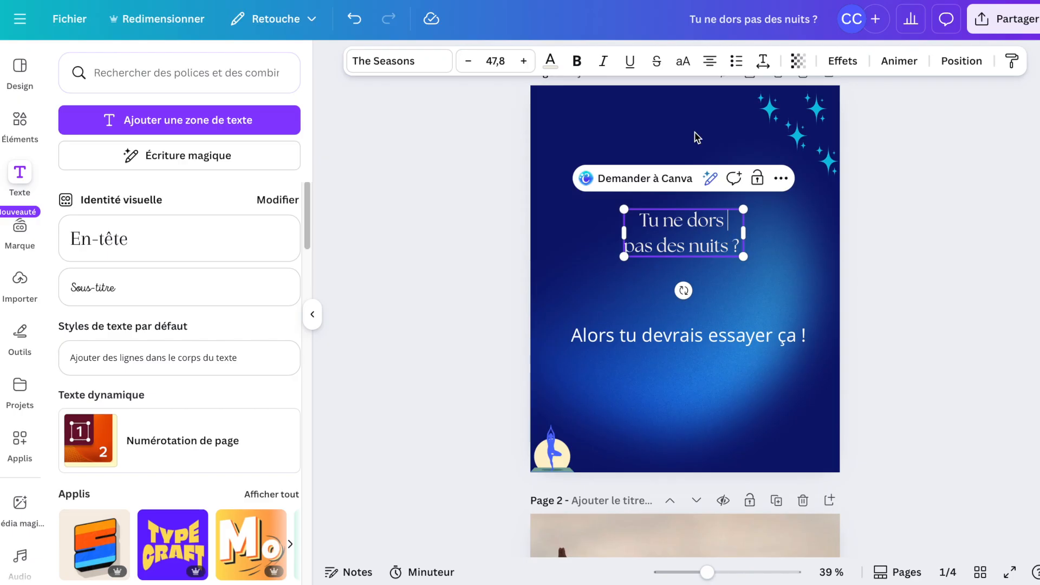
left_click(709, 61)
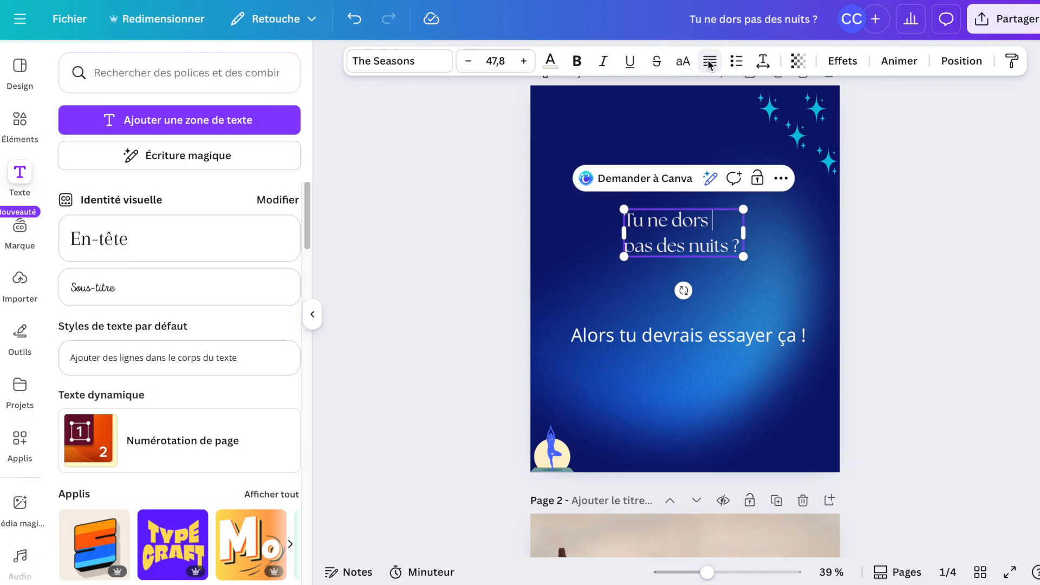
Center-align the heading, enlarge it to about 81.5 and move it slightly upward.
left_click(709, 62)
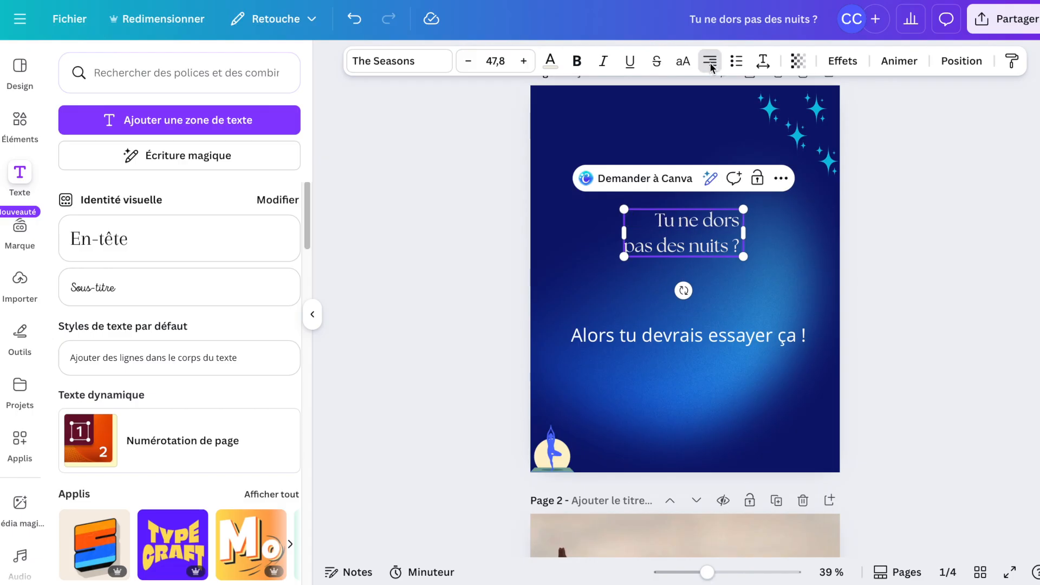
left_click(786, 260)
left_click(729, 251)
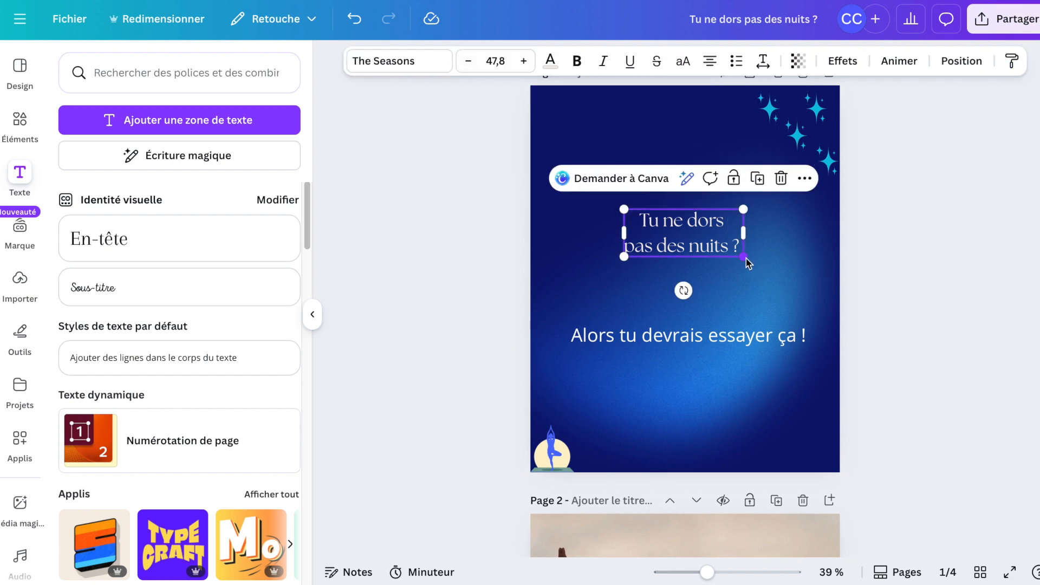
left_click_drag(743, 257, 827, 292)
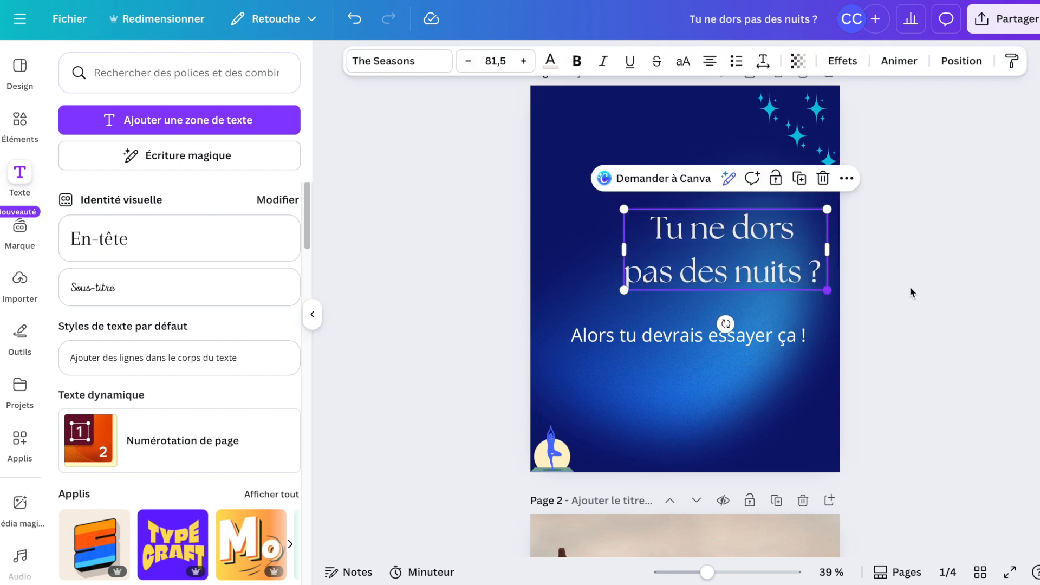
mouse_move(718, 255)
left_mouse_down()
mouse_move(696, 246)
mouse_move(714, 244)
left_mouse_up()
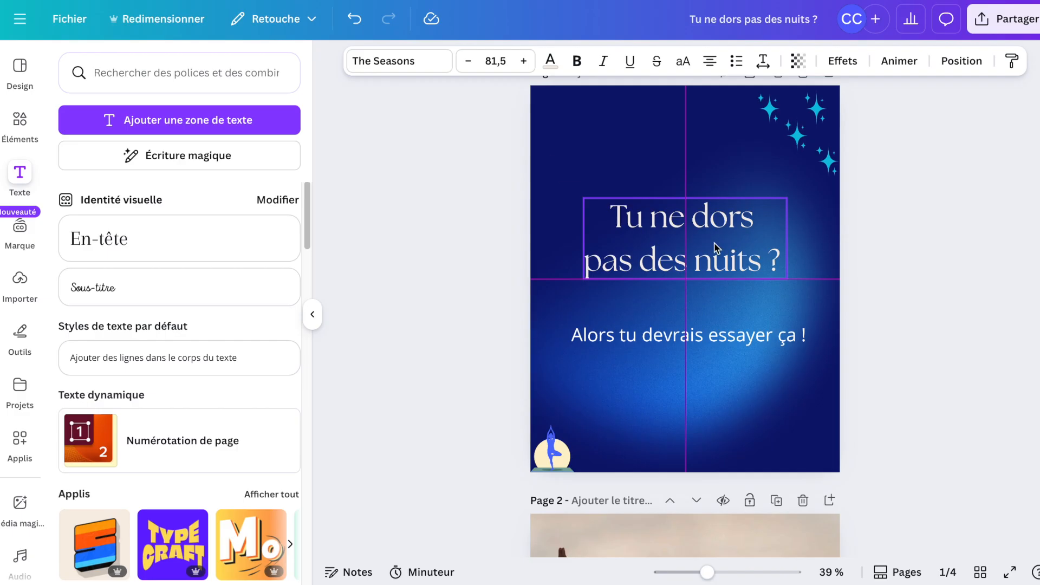
Change the second text's font to Anton.
left_click(720, 345)
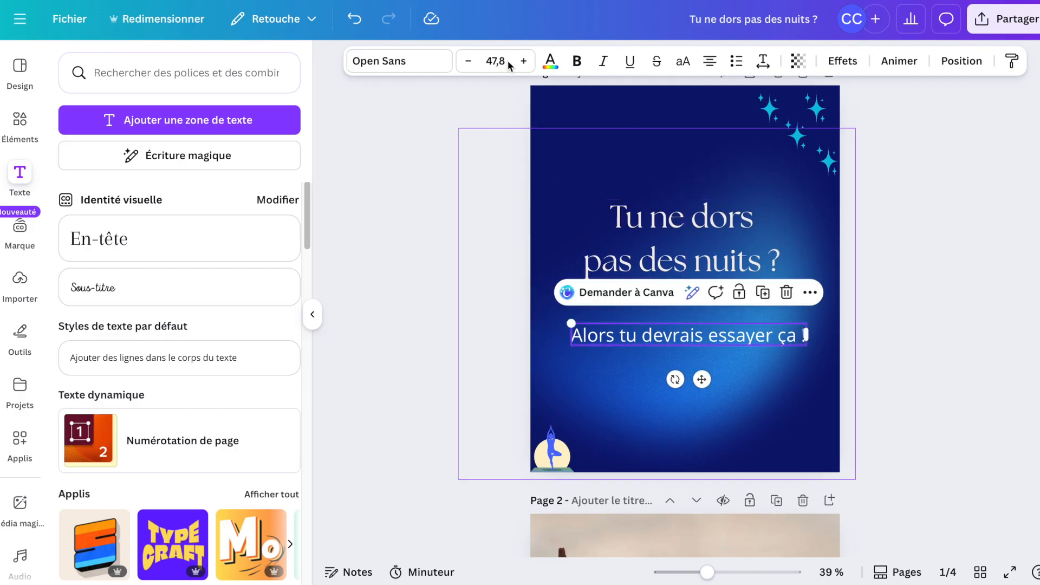
left_click(426, 70)
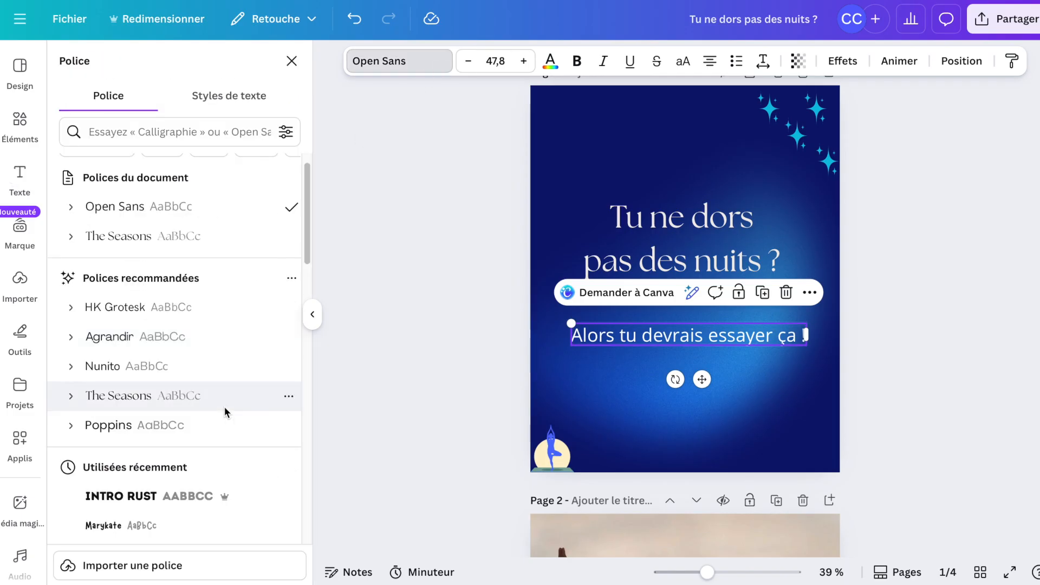
scroll(225, 411, "down", 3)
scroll(224, 409, "down", 1)
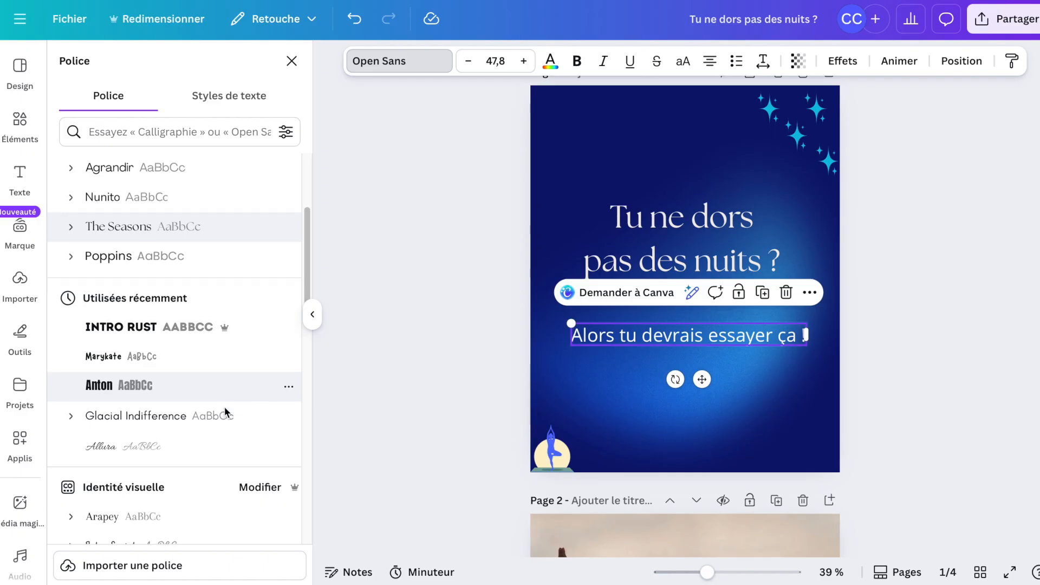
left_click(146, 384)
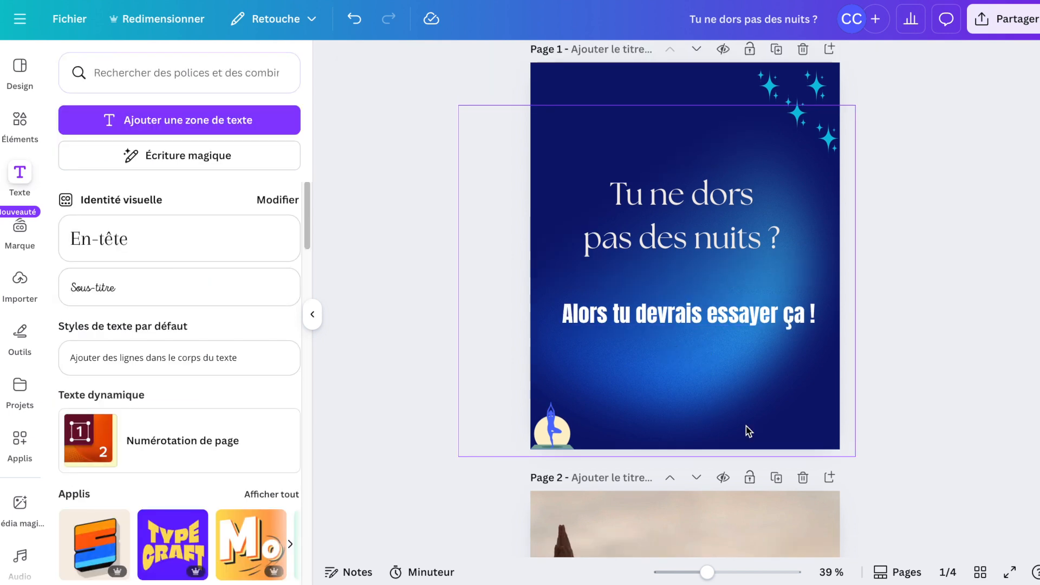
Add a small text box with the account's Instagram handle at about 17.9 size near the page's bottom centre.
key("t")
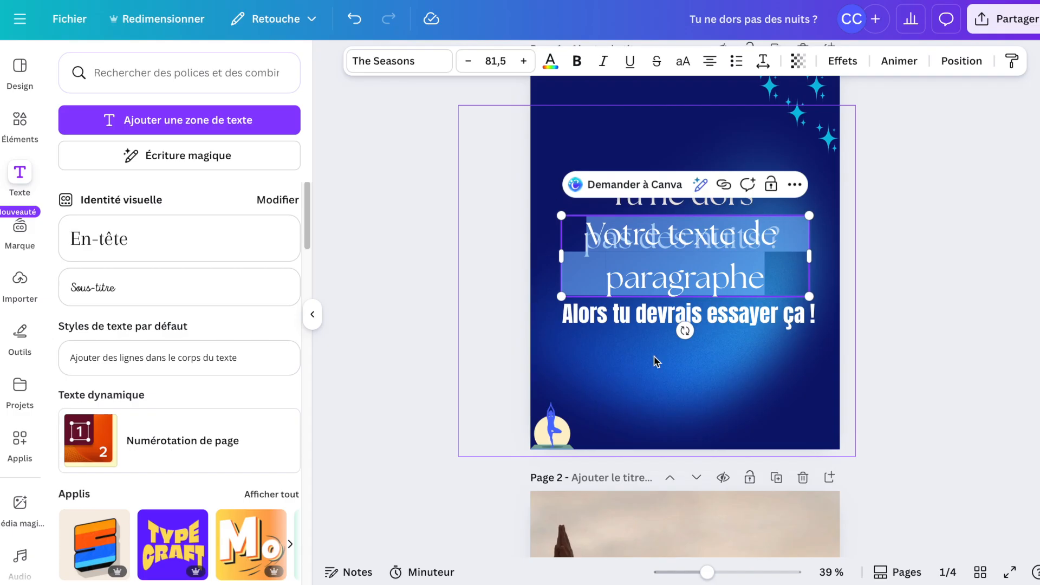
type("@")
type("dayr.me")
type("dias")
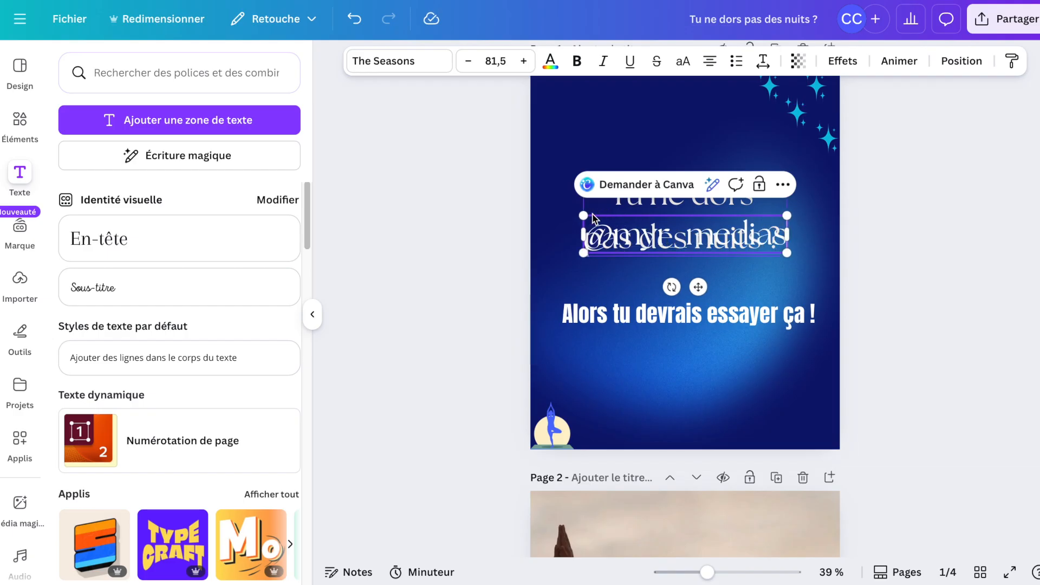
left_click_drag(591, 217, 740, 266)
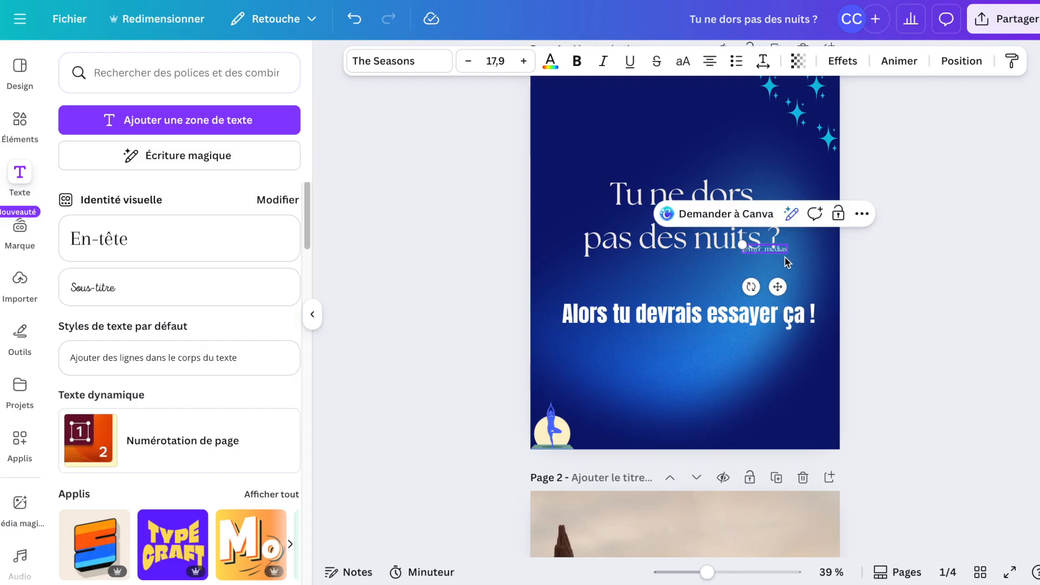
left_click_drag(773, 250, 691, 434)
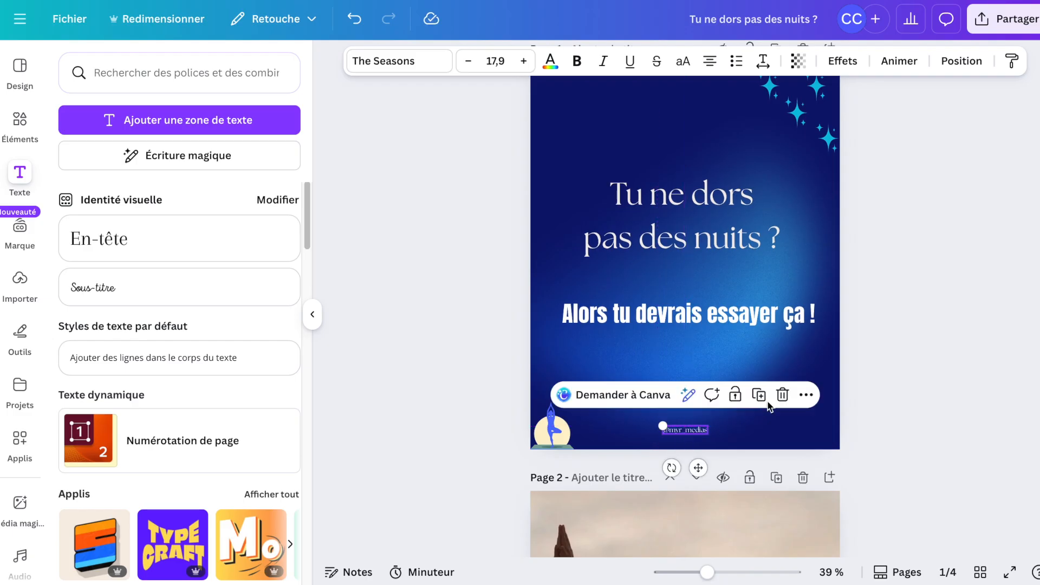
left_click(898, 326)
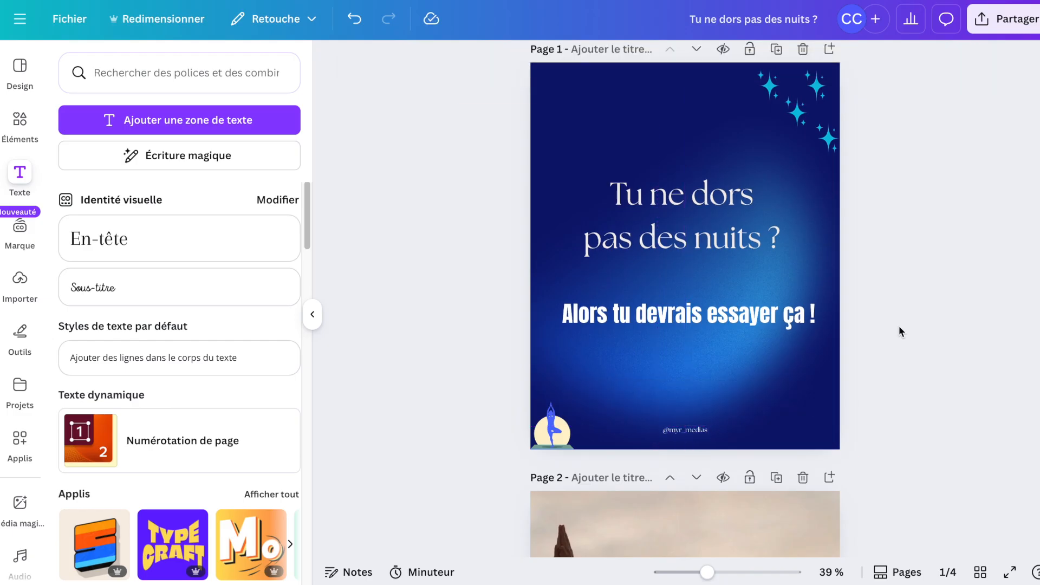
Fine-tune the positions of the second text and the handle text, moving the handle slightly higher.
left_click(816, 328)
left_click(807, 316)
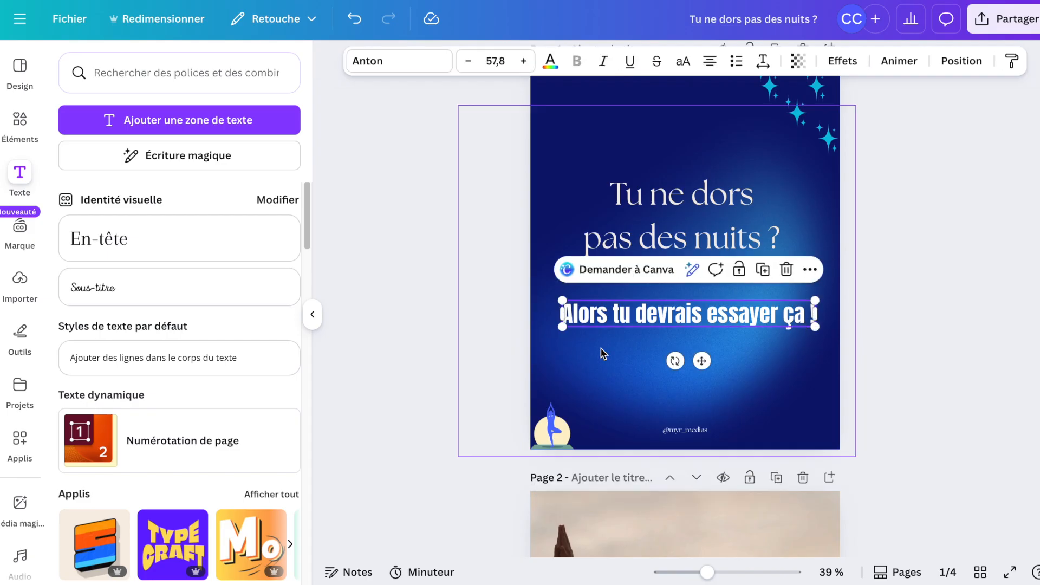
mouse_move(633, 324)
left_mouse_down()
mouse_move(607, 324)
mouse_move(634, 323)
left_mouse_up()
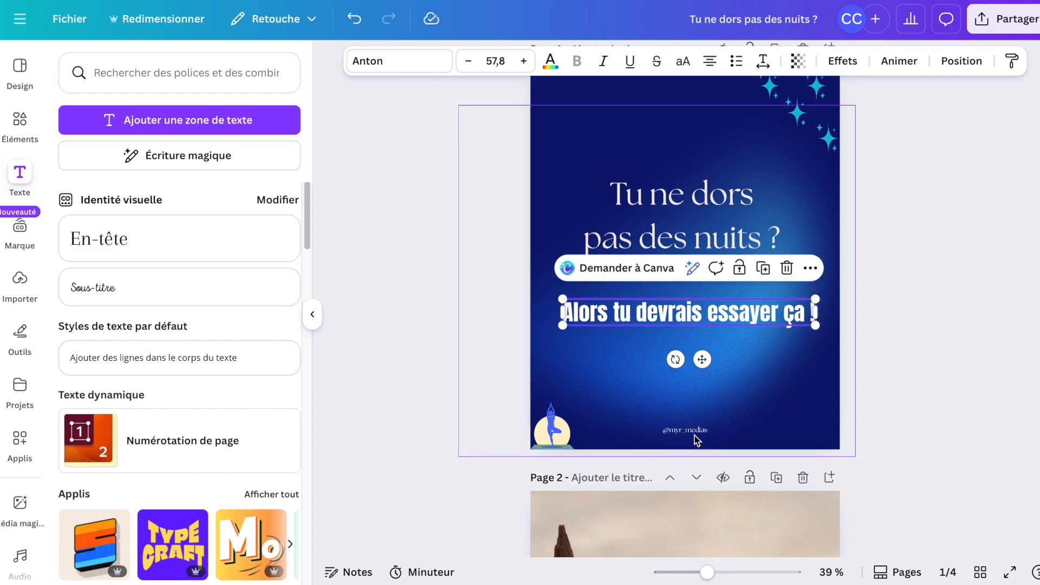
left_click_drag(692, 435, 692, 428)
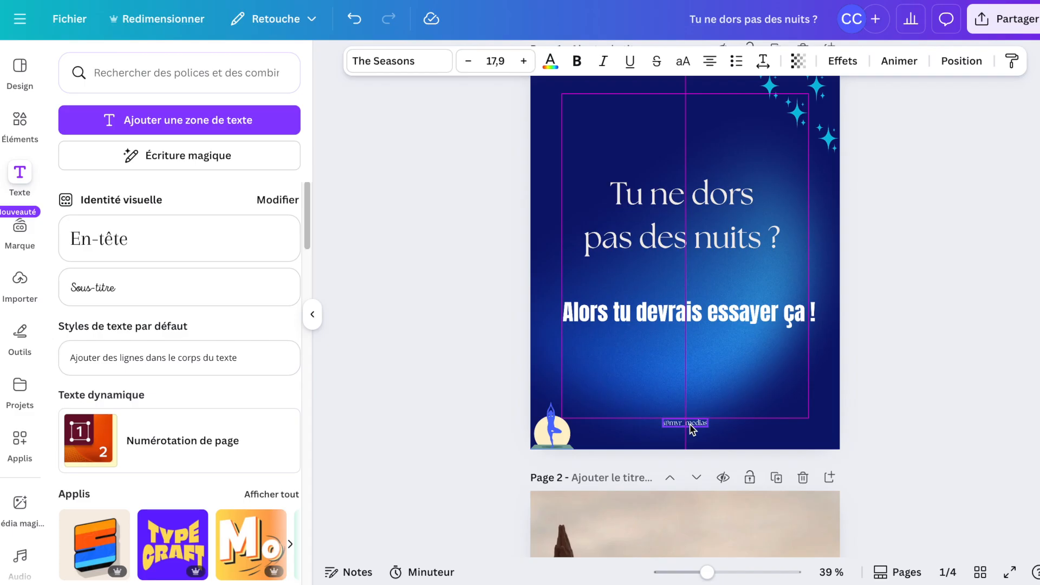
left_click_drag(691, 428, 692, 428)
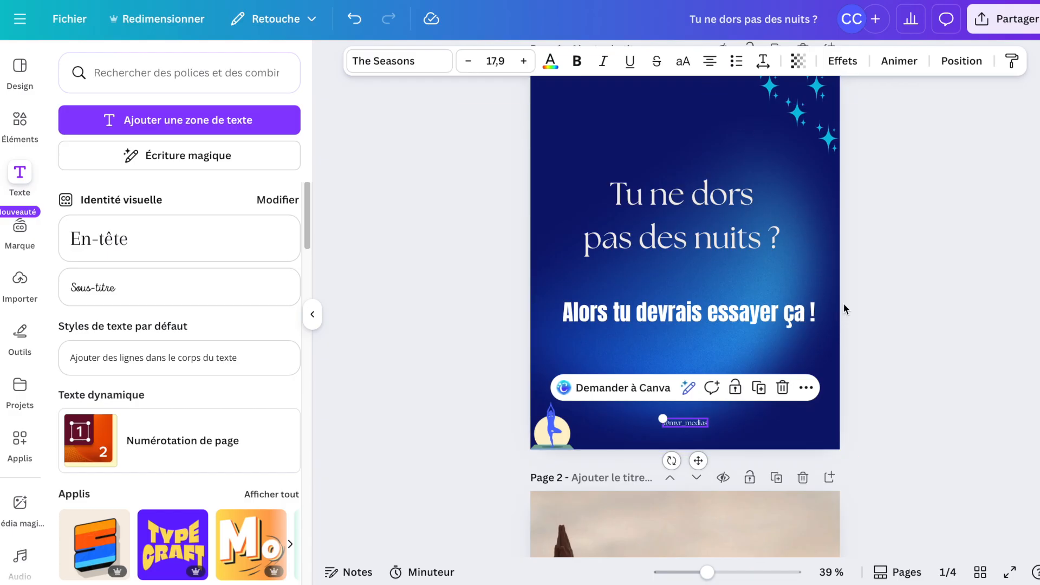
Try to paste a copy of the heading onto page 2.
scroll(843, 307, "down", 5)
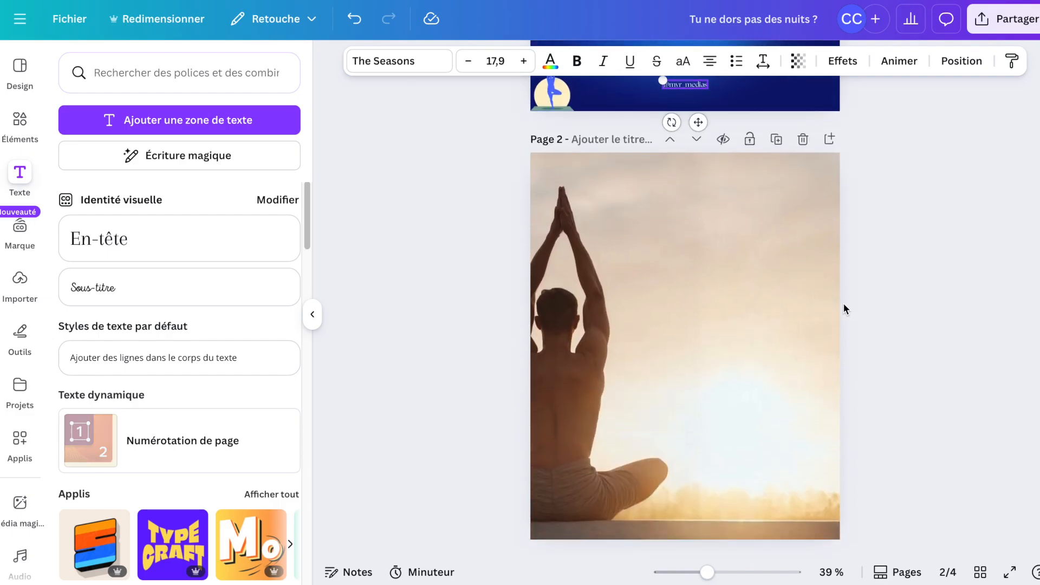
scroll(730, 300, "up", 6)
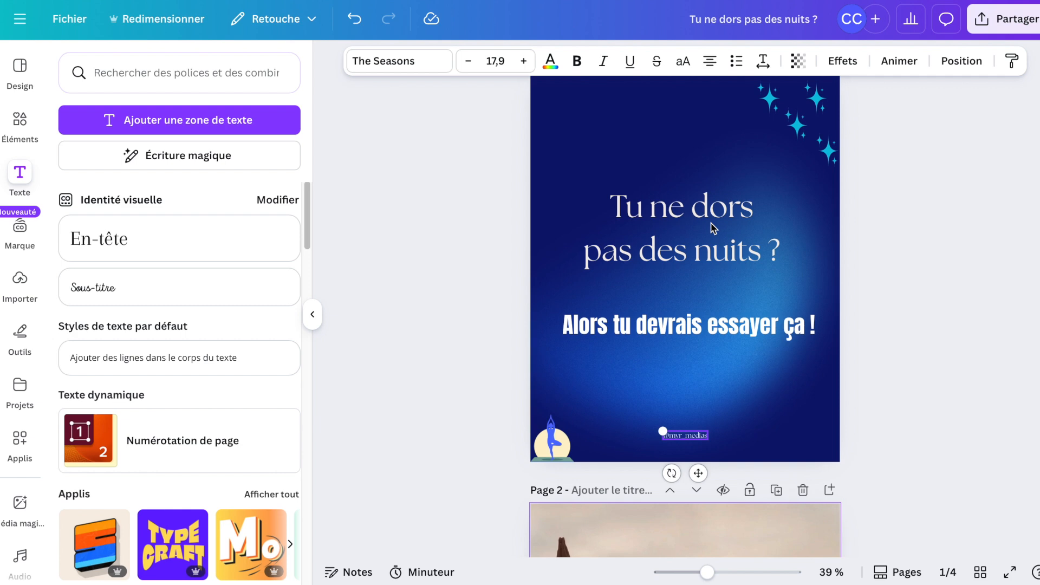
left_click(712, 228)
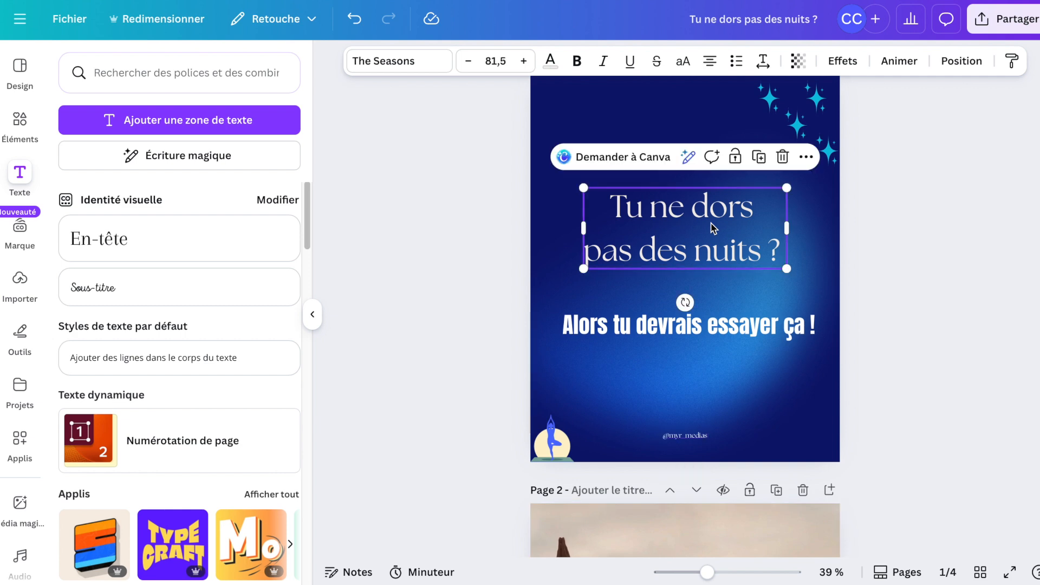
scroll(711, 227, "down", 8)
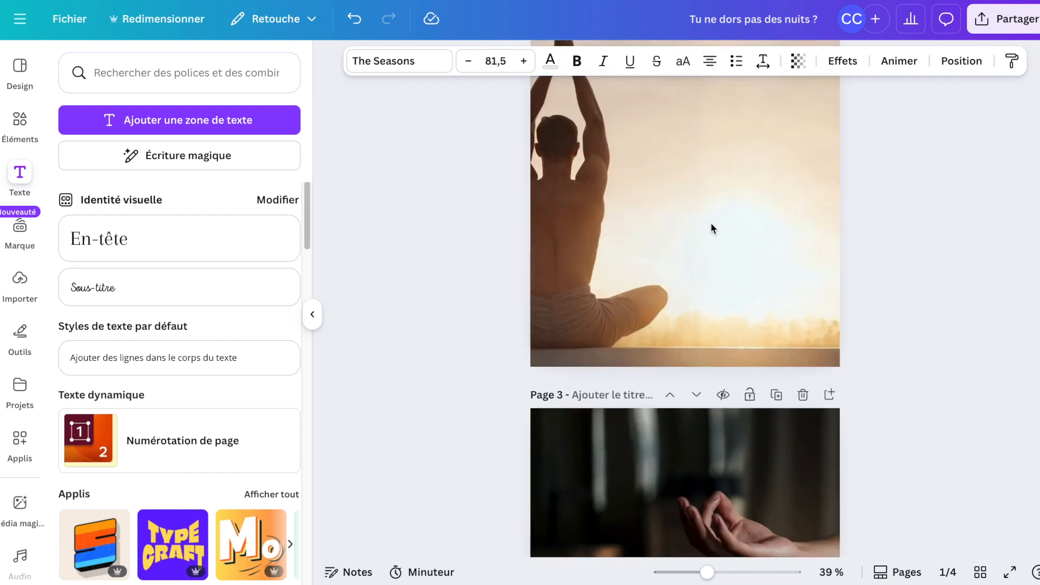
scroll(711, 228, "up", 8)
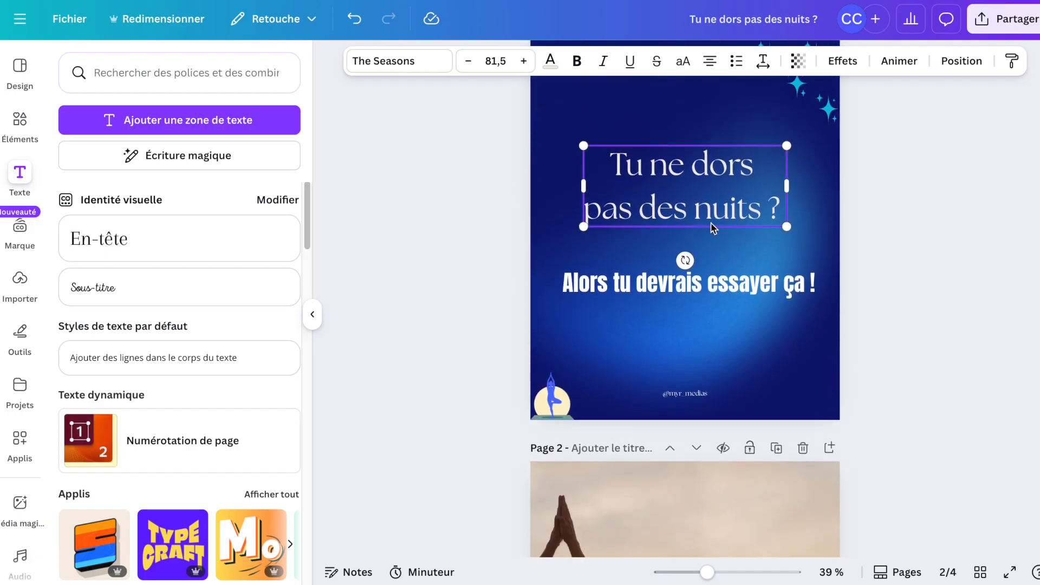
scroll(712, 228, "down", 8)
scroll(712, 227, "up", 3)
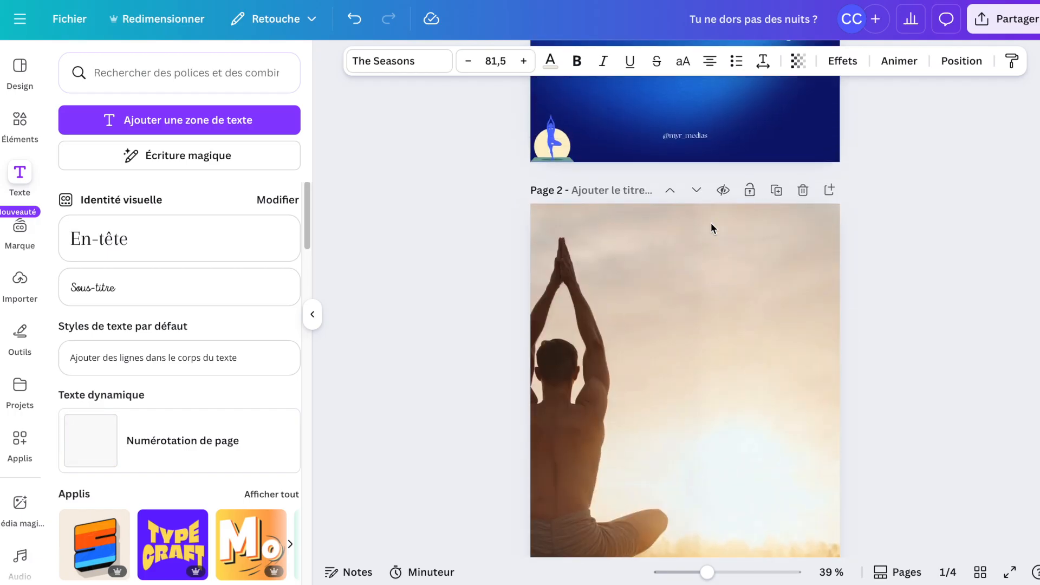
scroll(711, 227, "up", 5)
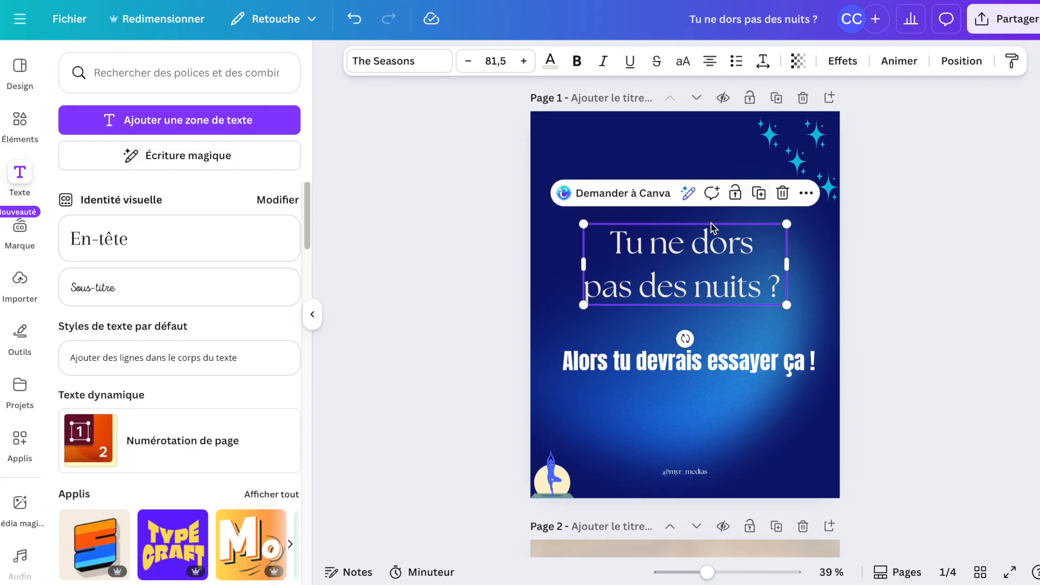
left_click(705, 272)
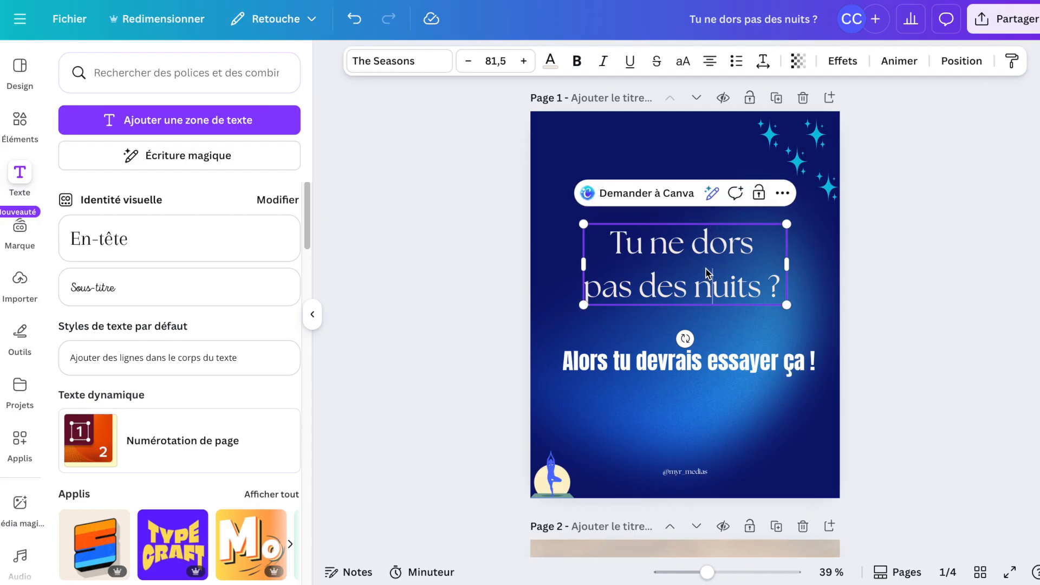
scroll(705, 271, "down", 5)
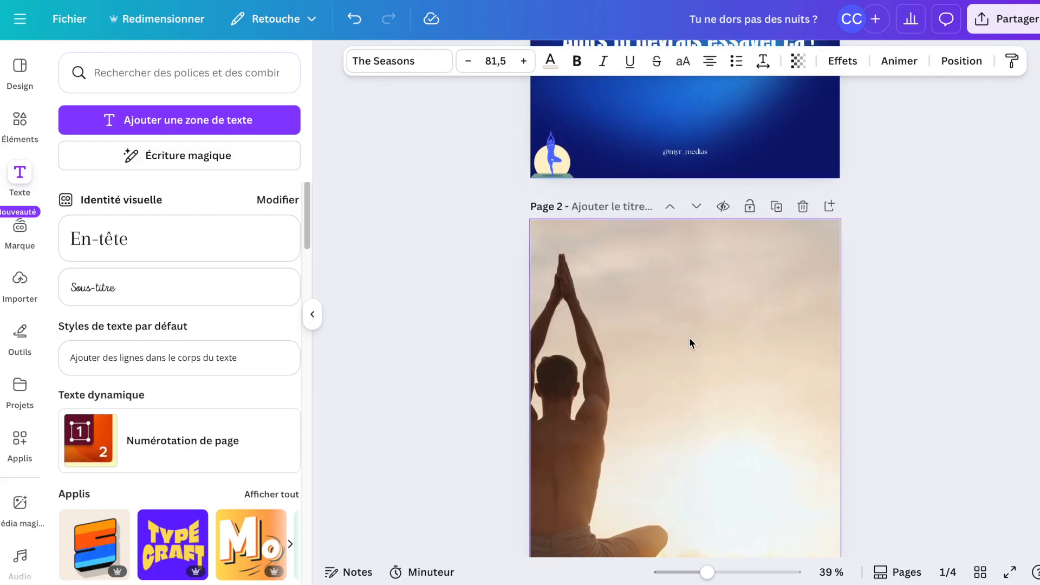
key("ctrl+v")
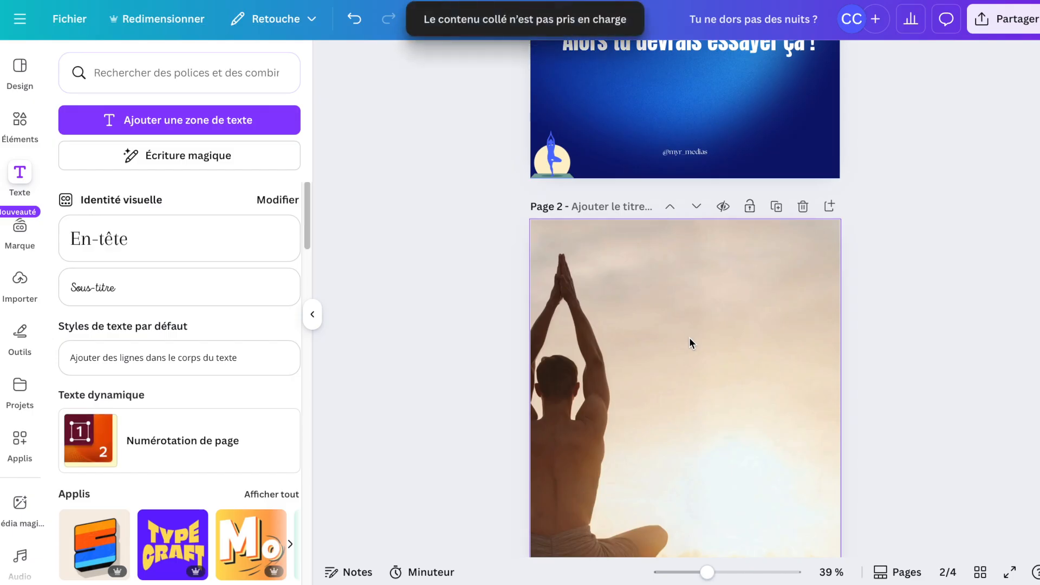
Copy the cover heading and paste it onto page 2.
scroll(688, 342, "up", 5)
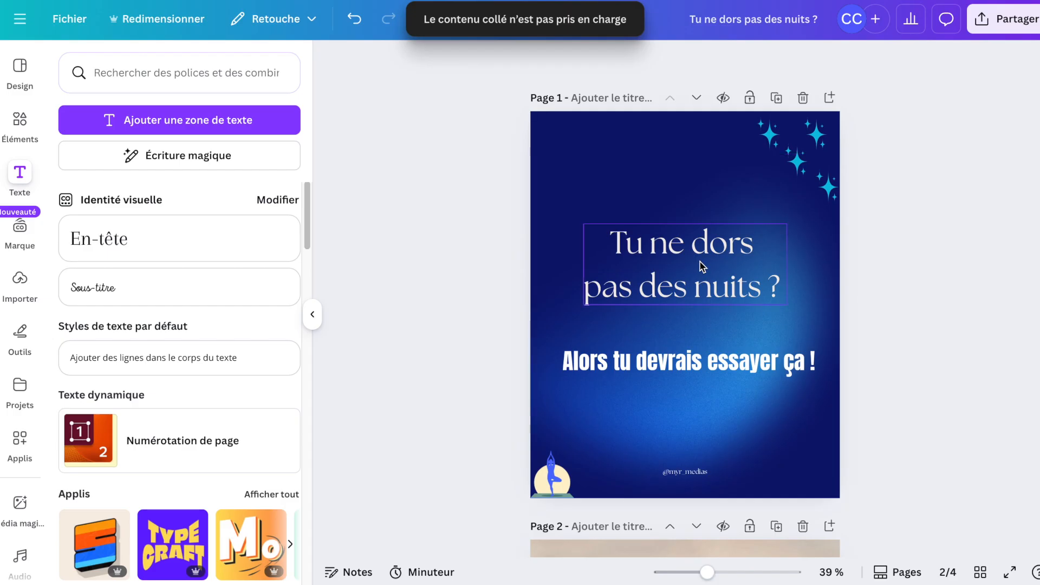
left_click(700, 266)
scroll(699, 266, "down", 8)
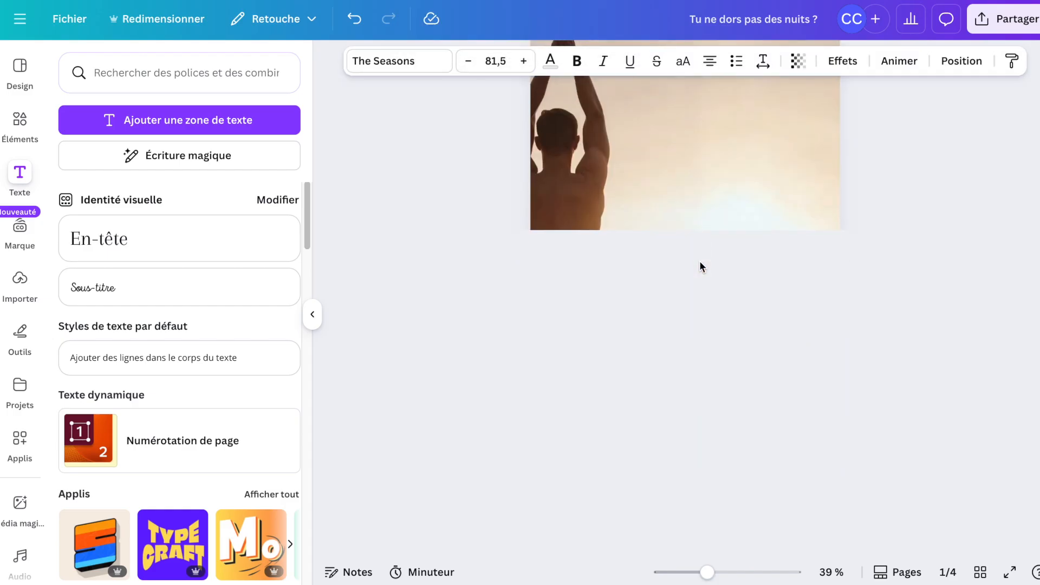
scroll(684, 288, "down", 3)
scroll(684, 287, "up", 5)
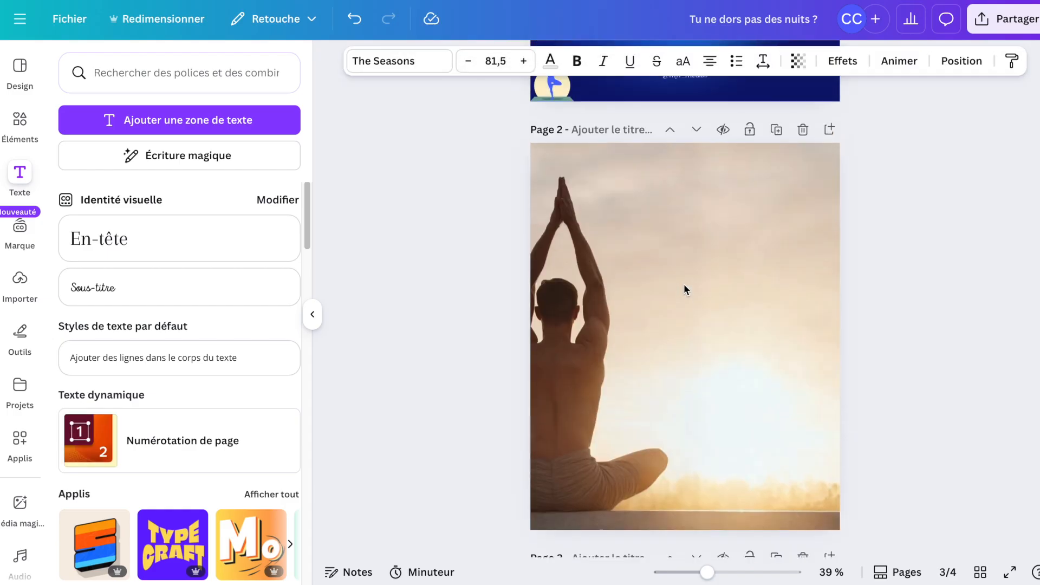
key("ctrl+v")
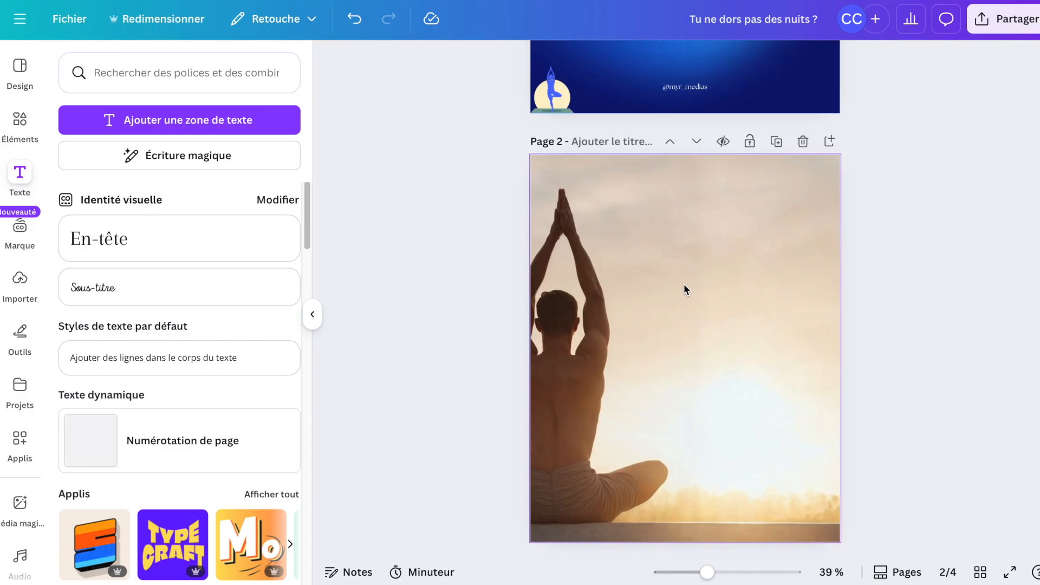
Replace the pasted heading text on page 2 with "C'est quand la dernière fois que tu as fait une".
left_click(895, 340)
left_click(733, 264)
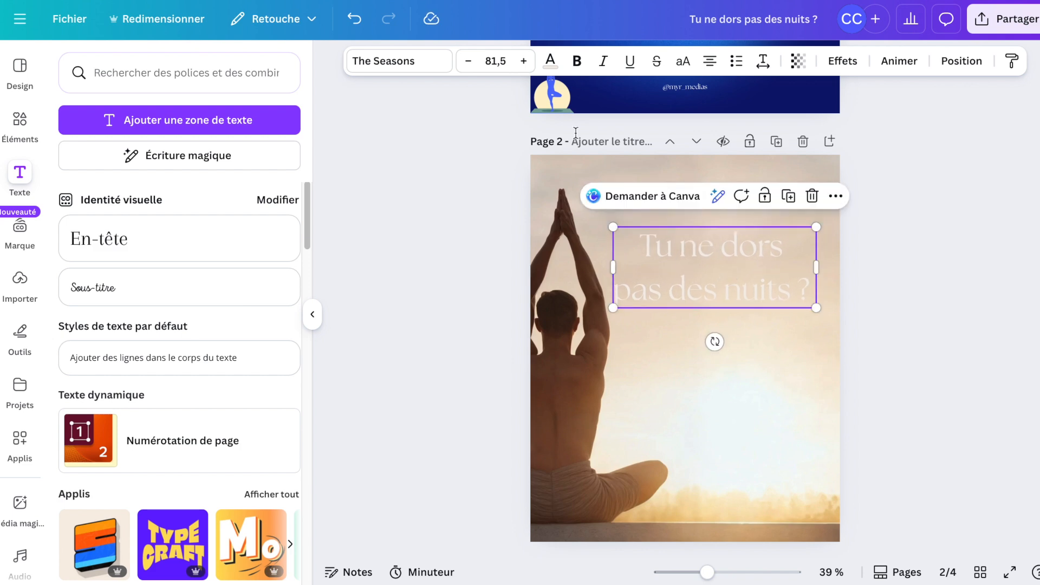
double_click(808, 292)
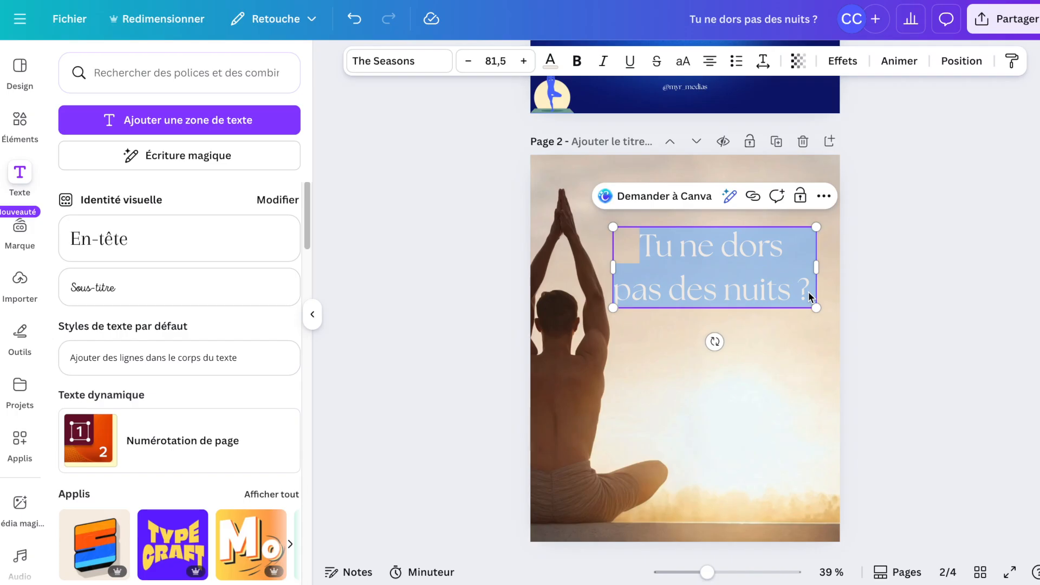
type("C")
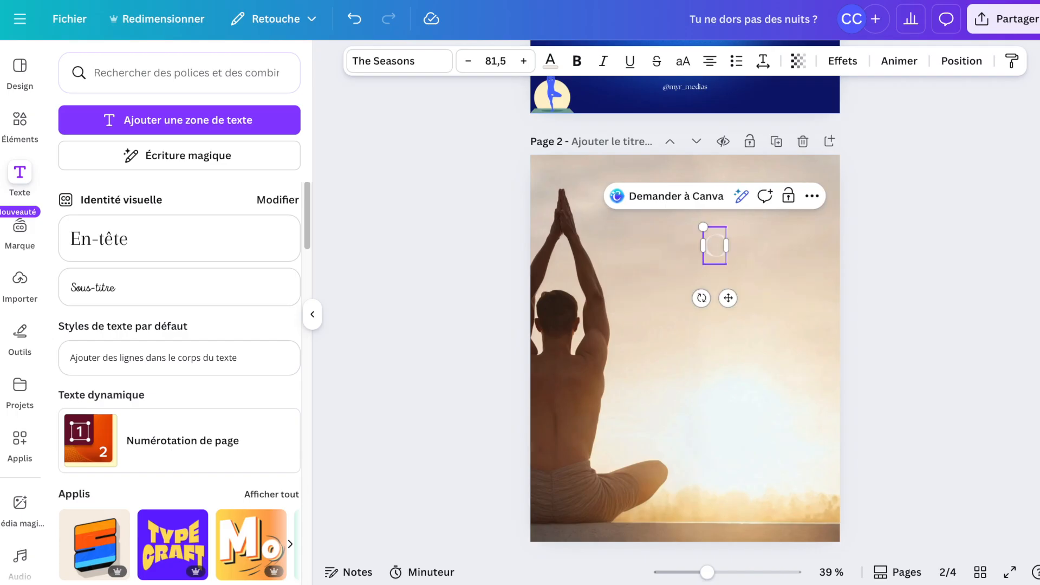
type("'est quand")
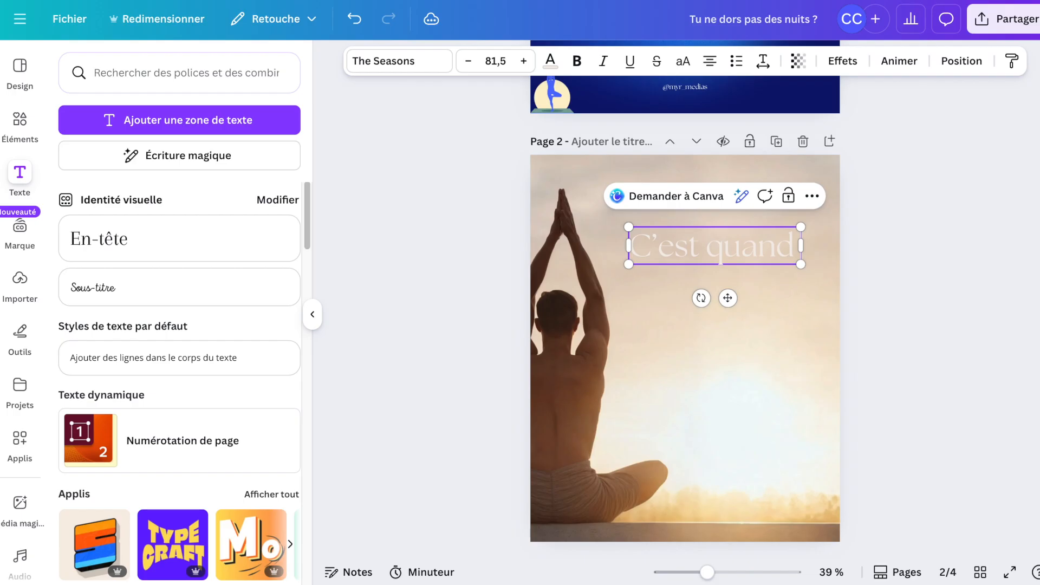
type(" la dernièr")
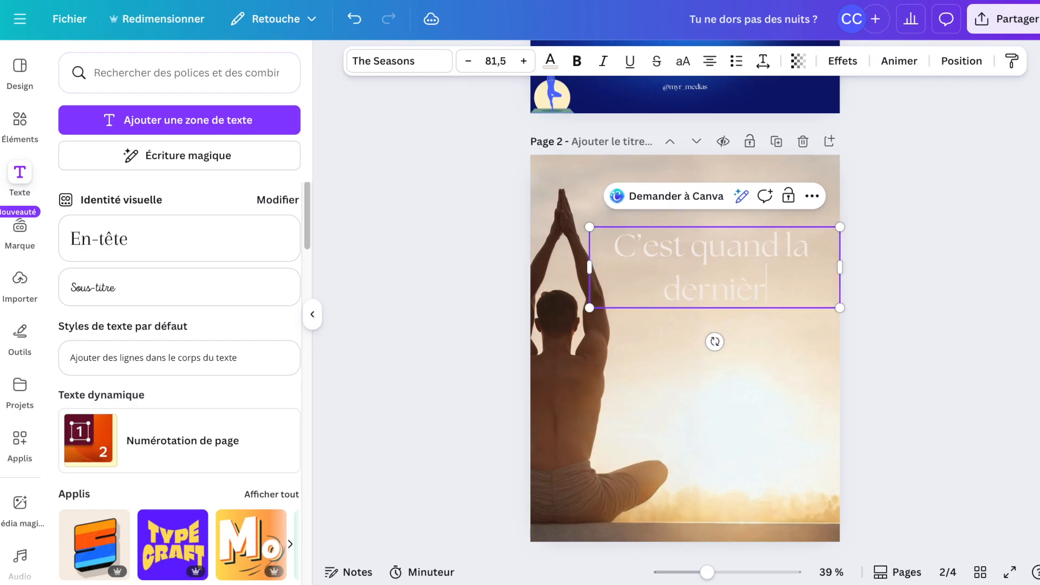
type("e fois que ")
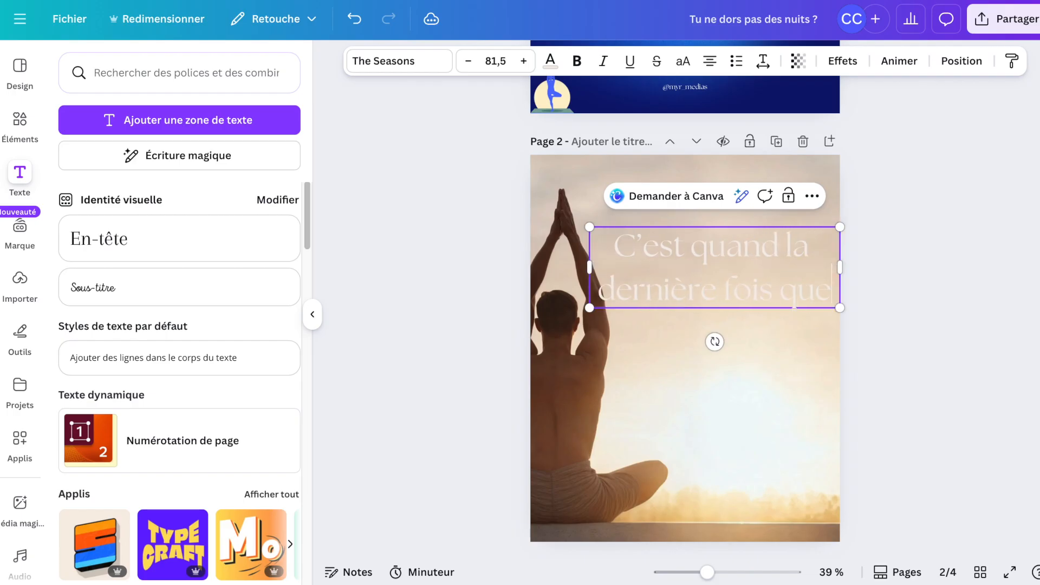
type("tu as fa")
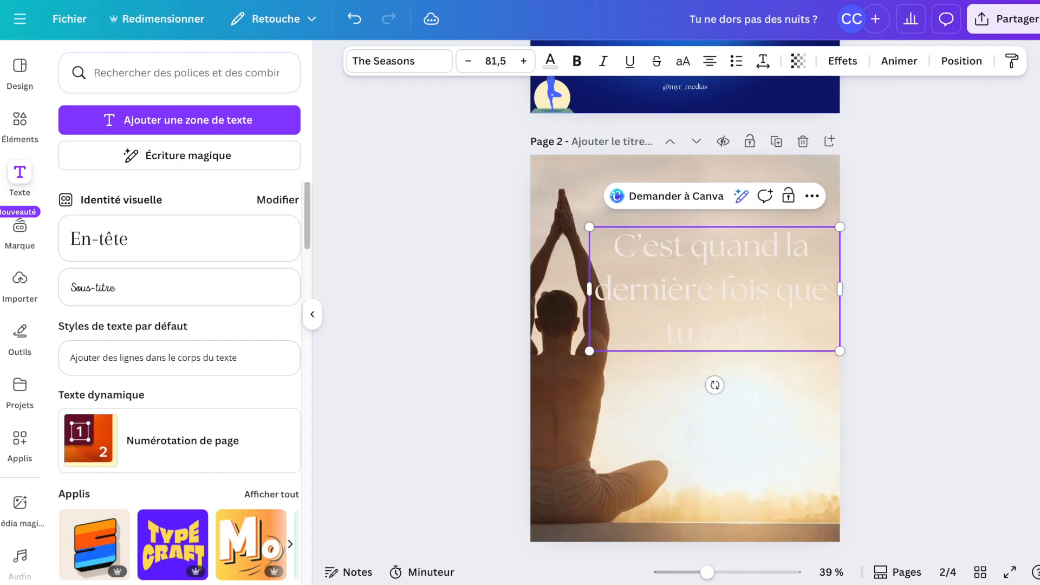
type("it une")
left_click(899, 329)
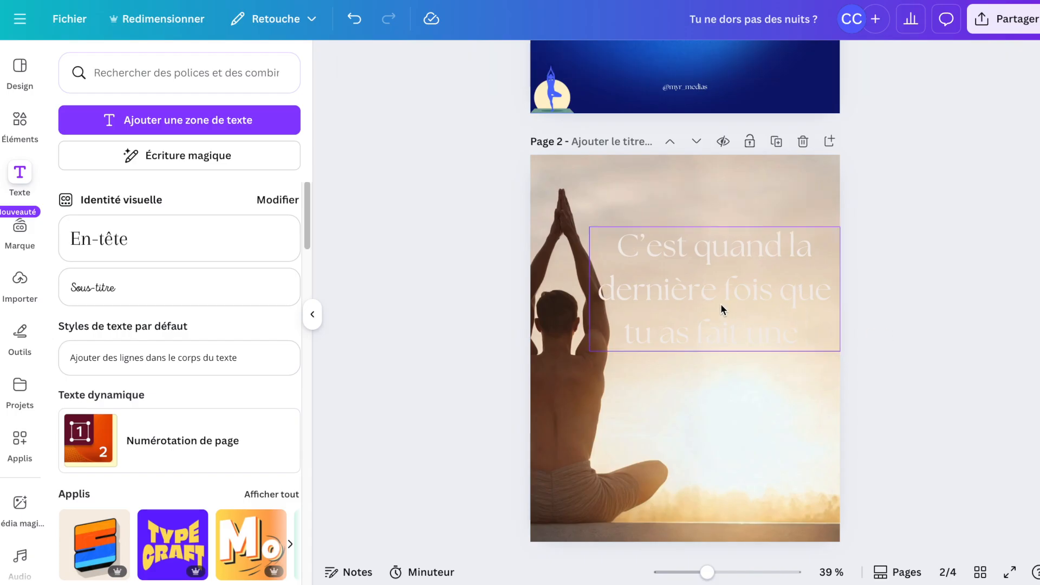
Set the page 2 heading's text colour to the dark blue solid colour.
left_click(720, 303)
left_click(550, 61)
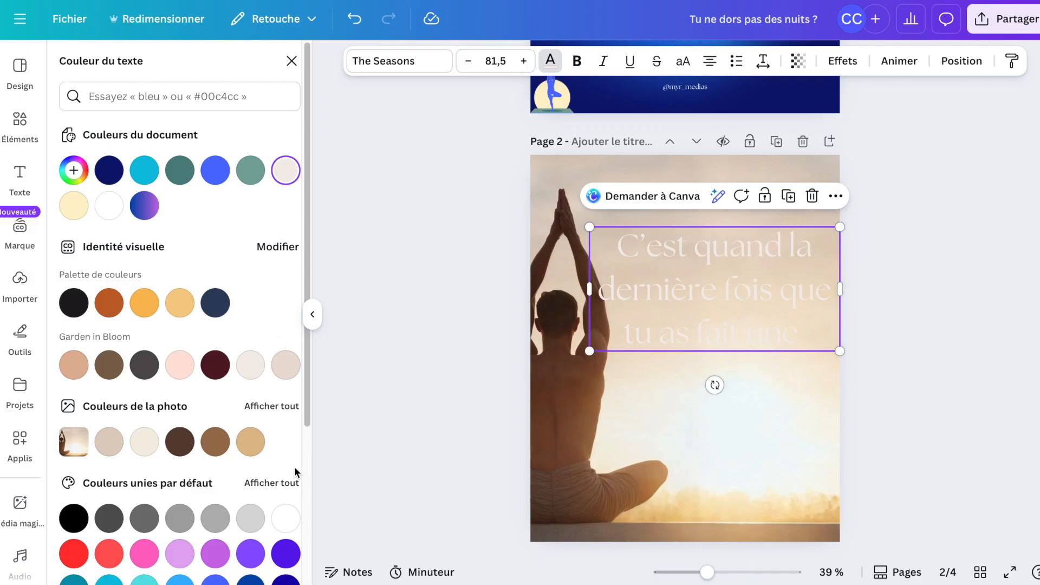
scroll(294, 468, "down", 2)
left_click(286, 508)
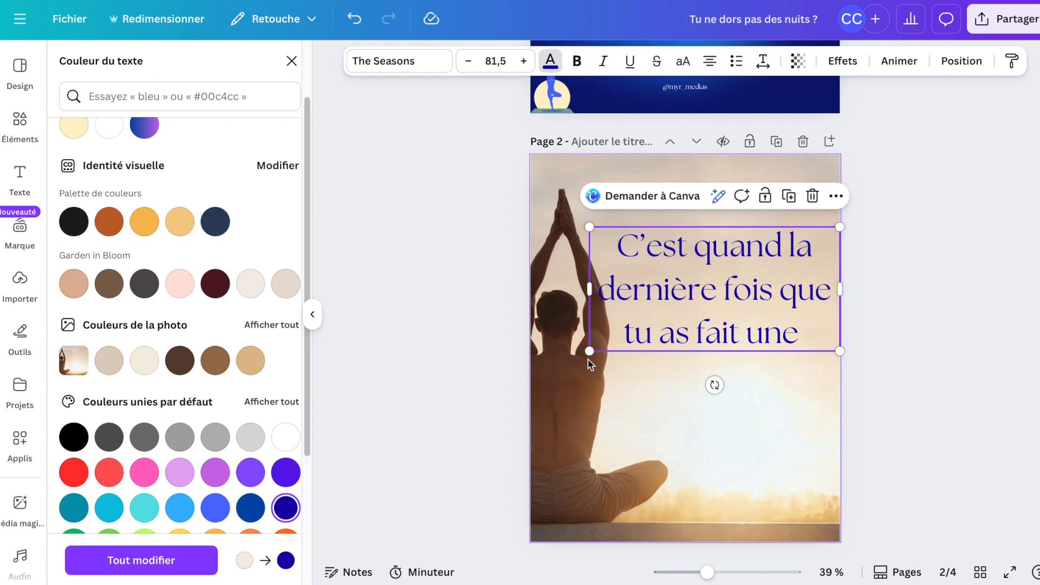
Narrow the page 2 heading box so the font becomes size 70, and reposition it on the photo.
left_click_drag(637, 336, 625, 335)
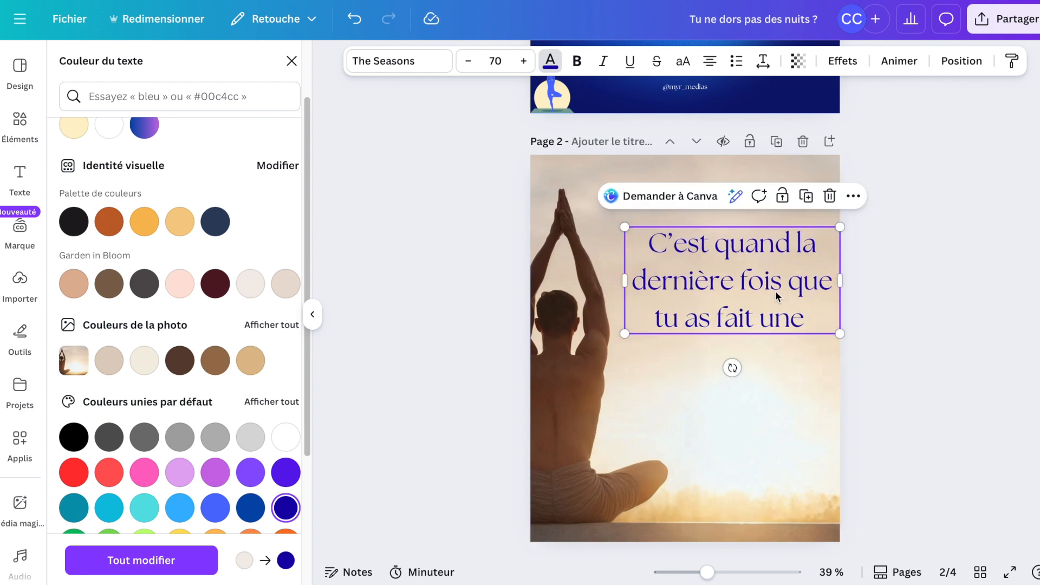
left_click(763, 283)
left_click_drag(754, 291, 732, 286)
scroll(732, 286, "up", 4)
left_click(724, 183)
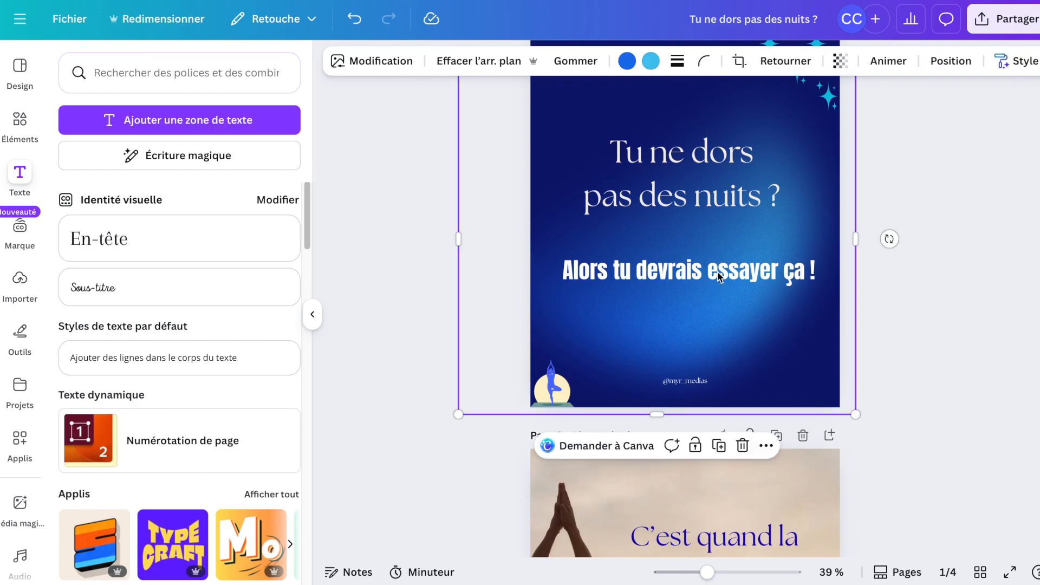
left_click(940, 315)
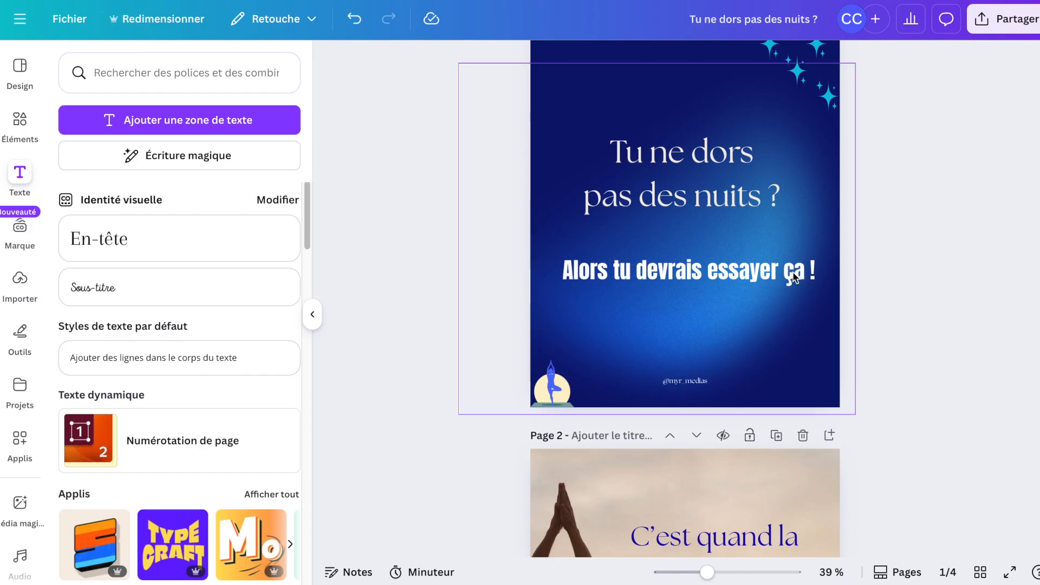
right_click(641, 286)
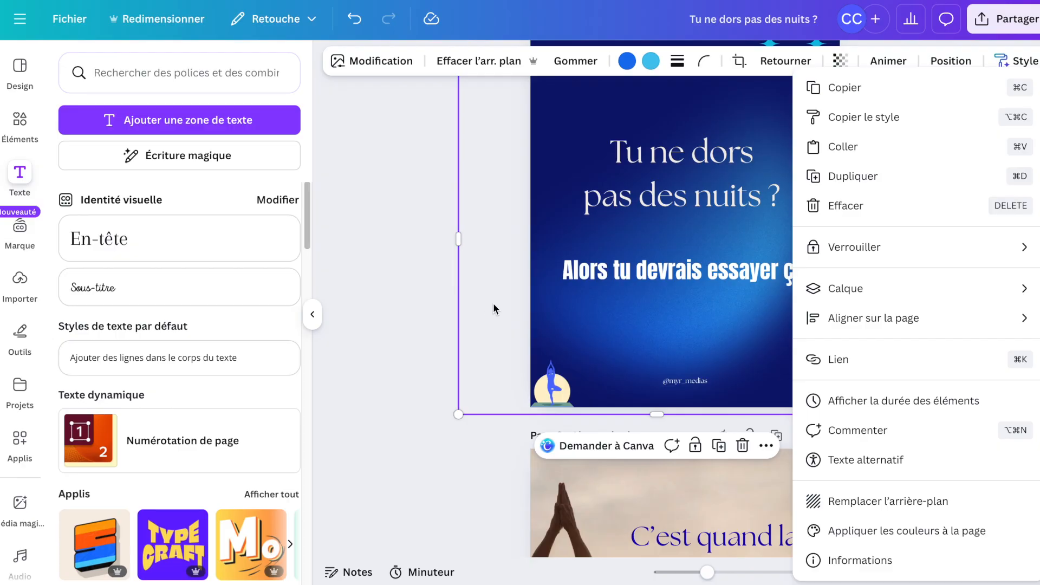
left_click(388, 291)
left_click_drag(693, 298, 567, 303)
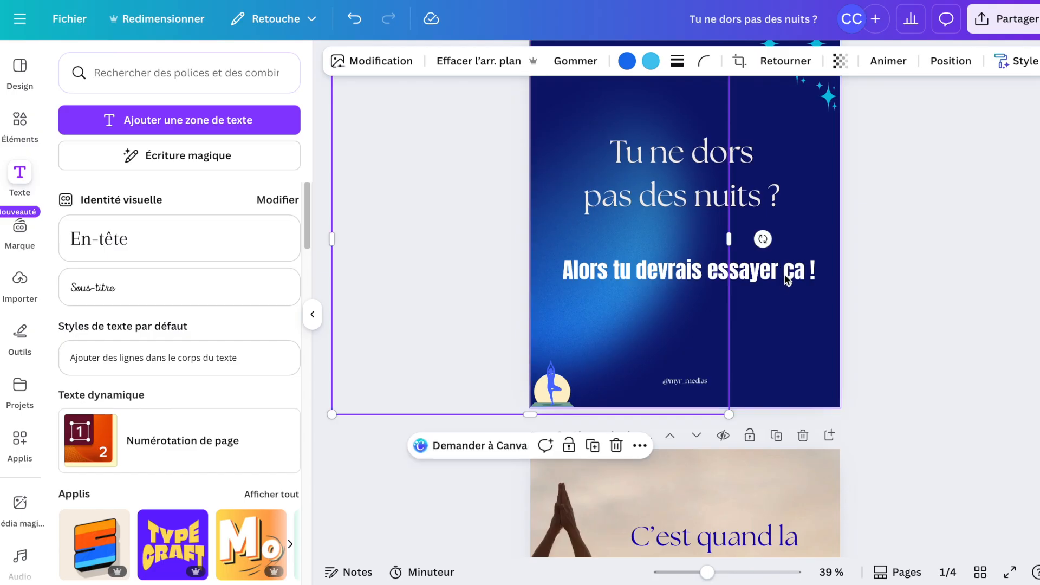
key("Escape")
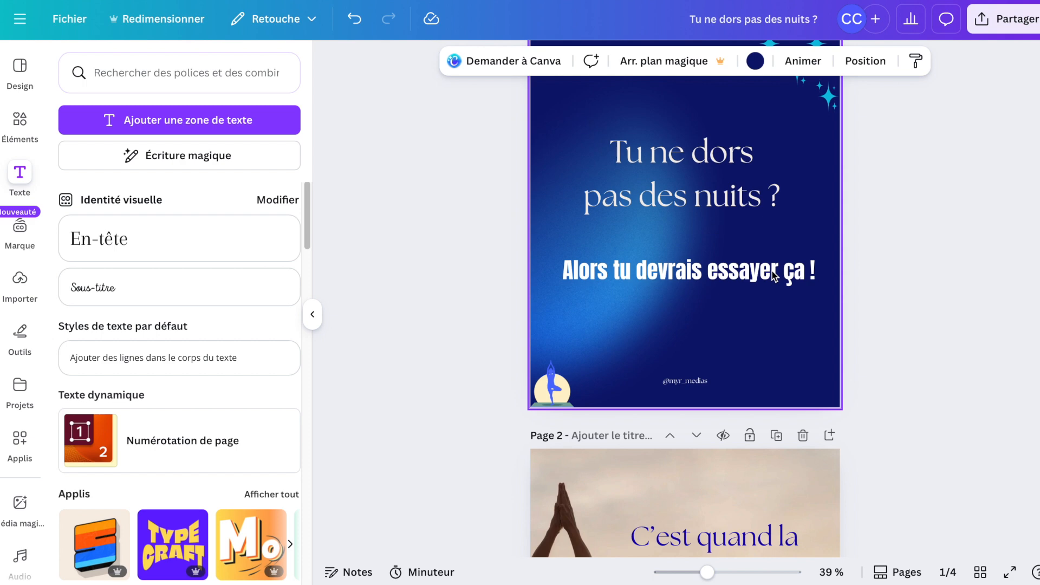
left_click(901, 313)
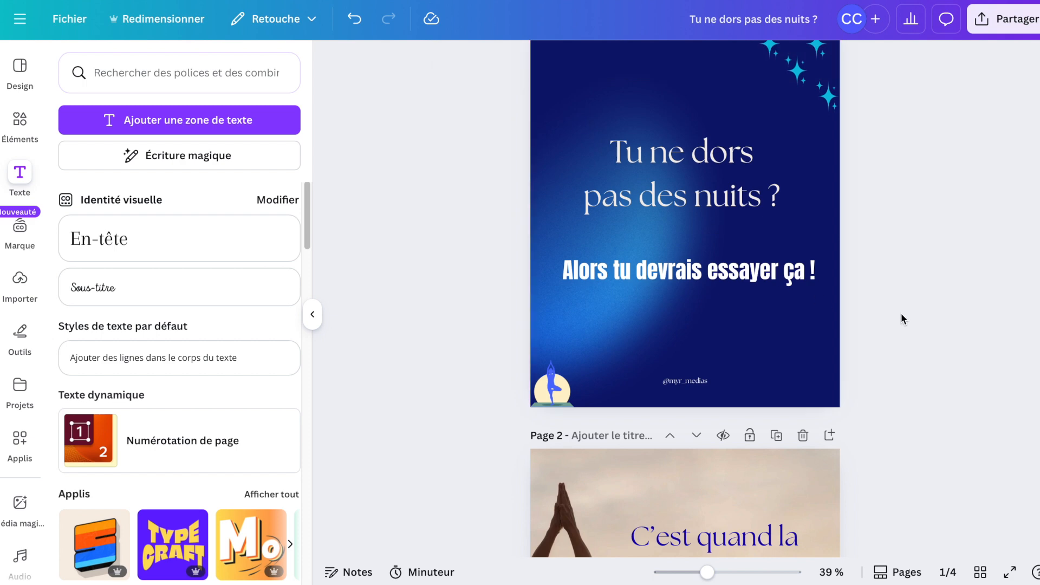
Copy the cover's subtitle "Alors tu devrais essayer ça !" and paste it onto page 2.
left_click(779, 270)
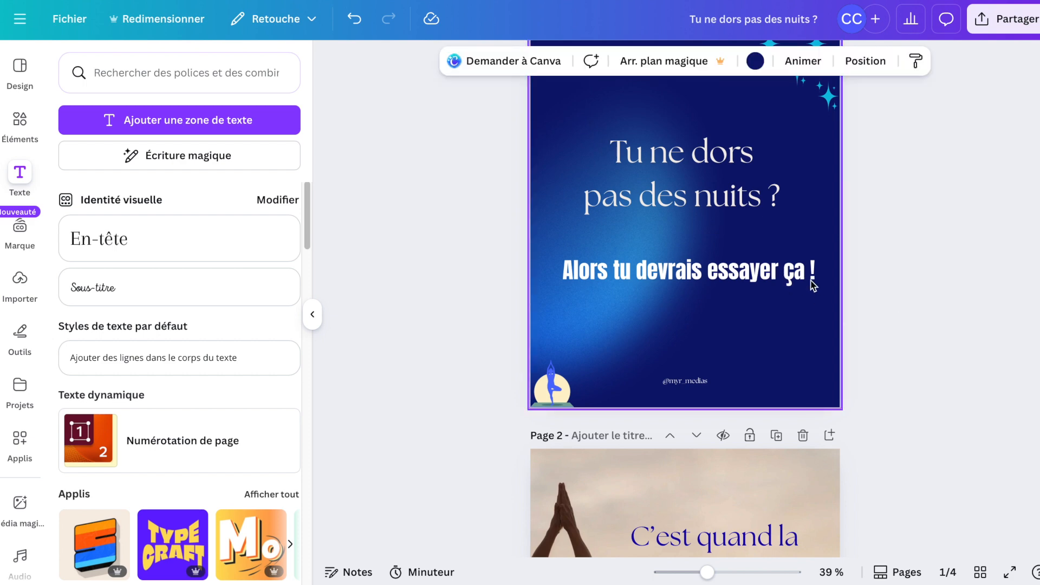
scroll(813, 282, "up", 1)
left_click(759, 323)
left_click(770, 309)
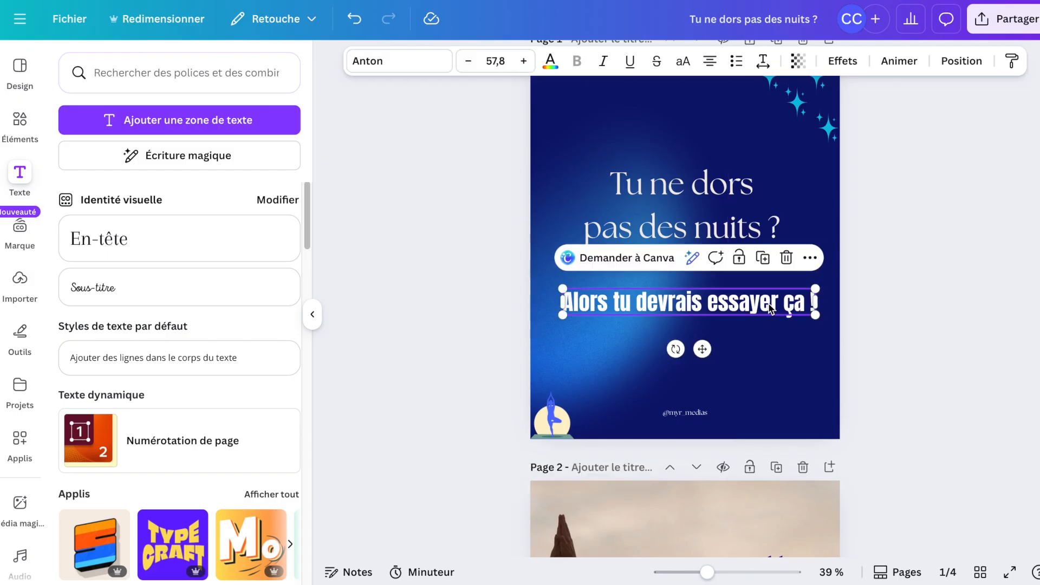
scroll(768, 304, "down", 10)
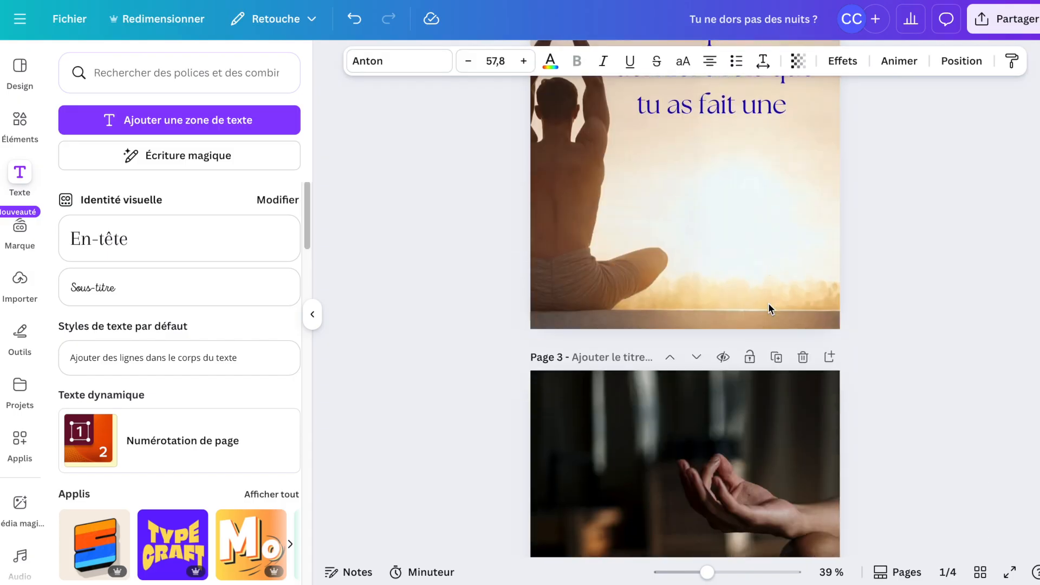
left_click(713, 205)
type("Alors tu devrais essayer ça !")
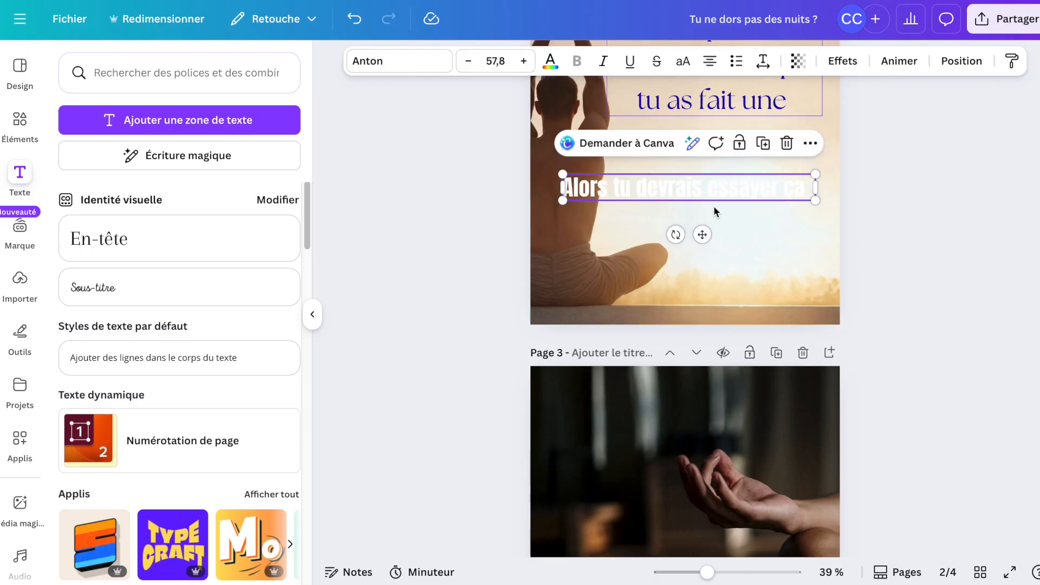
Replace the pasted subtitle text on page 2 with "VRAIE PAUSE?".
left_click(758, 101)
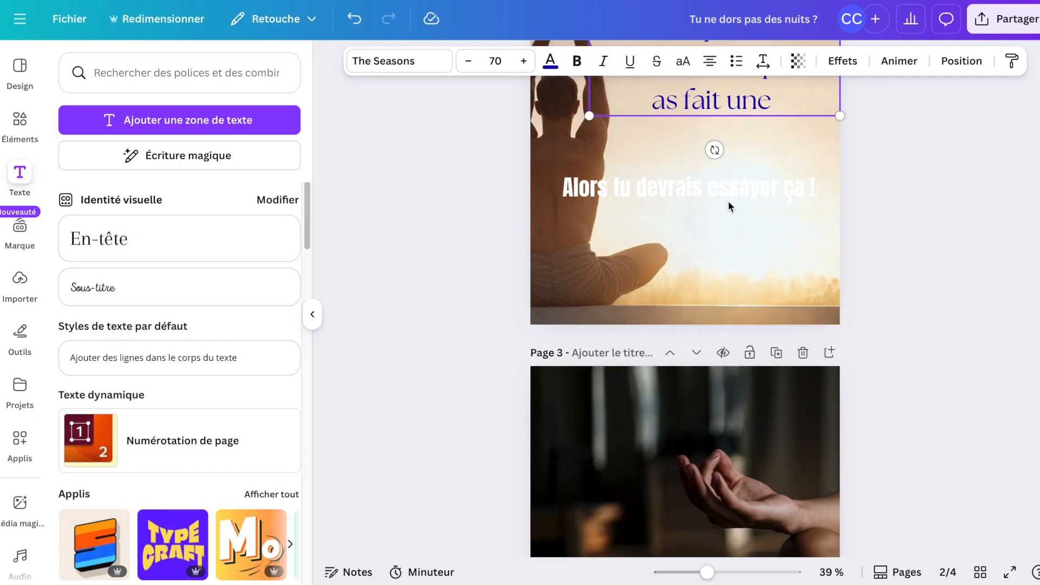
scroll(862, 244, "up", 5)
scroll(863, 245, "down", 3)
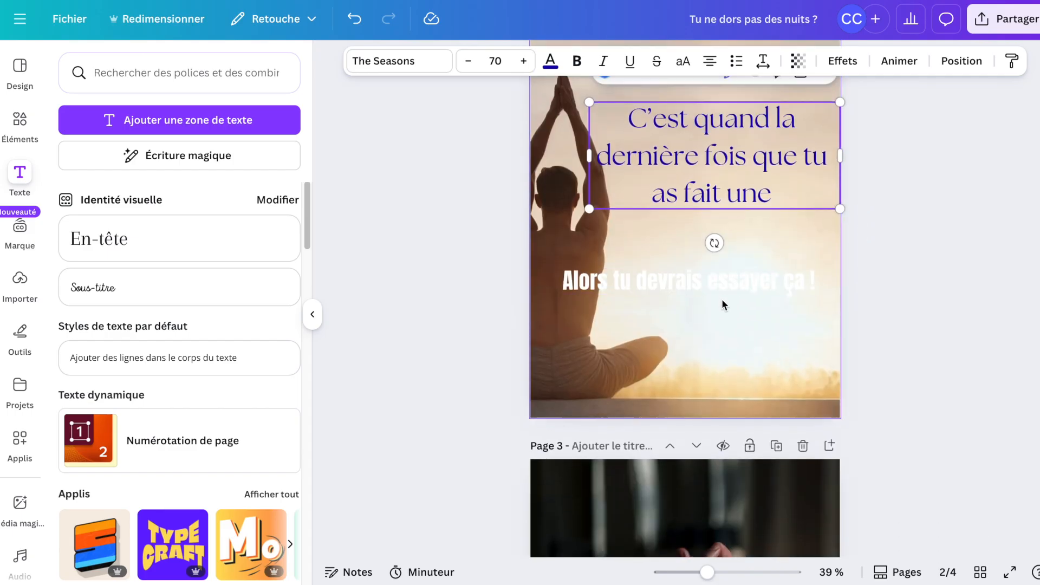
double_click(719, 285)
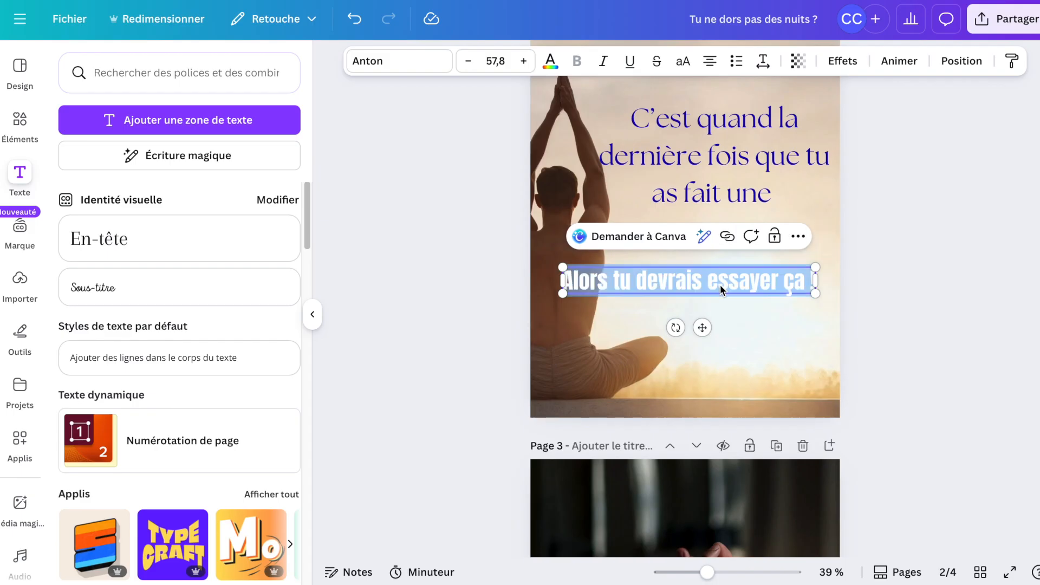
type("VRA")
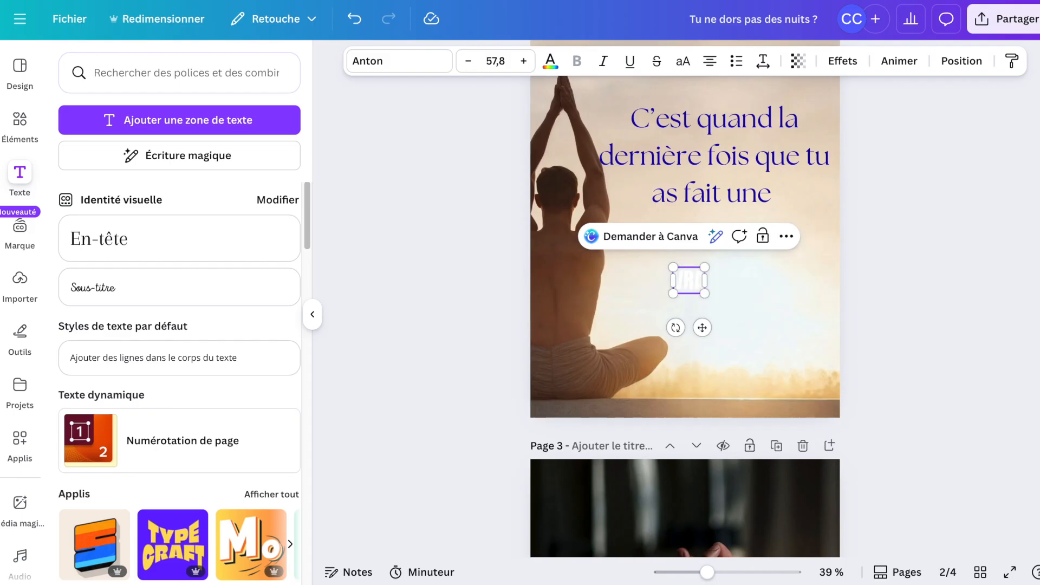
type("IE P")
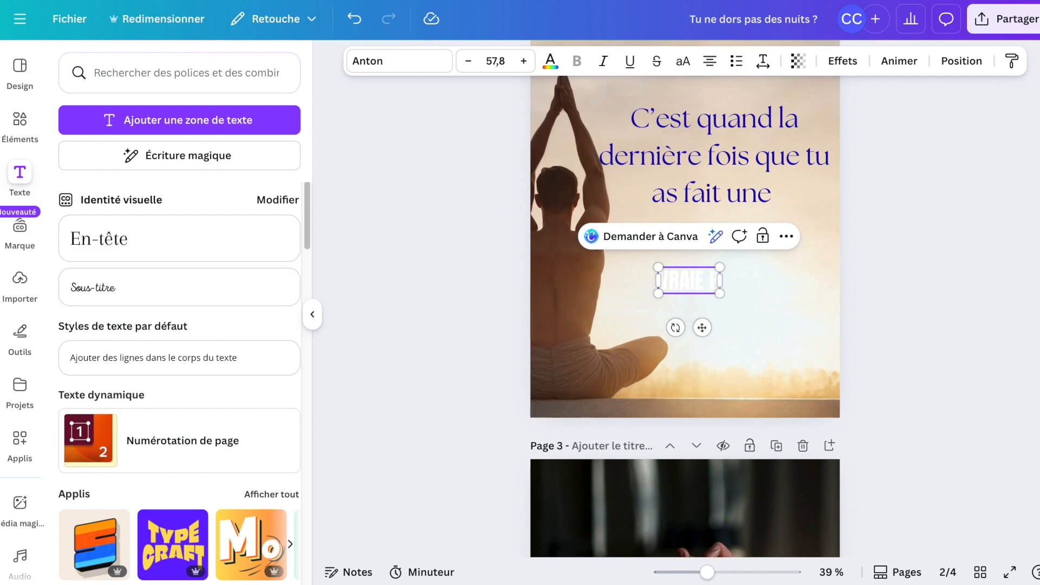
type("AUSE?")
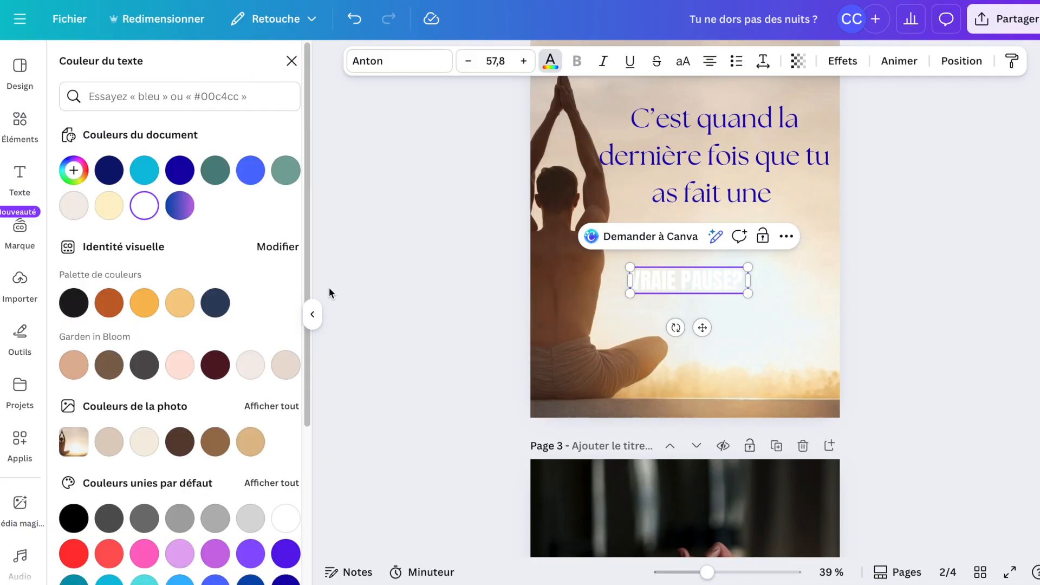
Try colouring the "VRAIE PAUSE?" text dark blue and enlarge its box to font size 111.
scroll(296, 555, "down", 2)
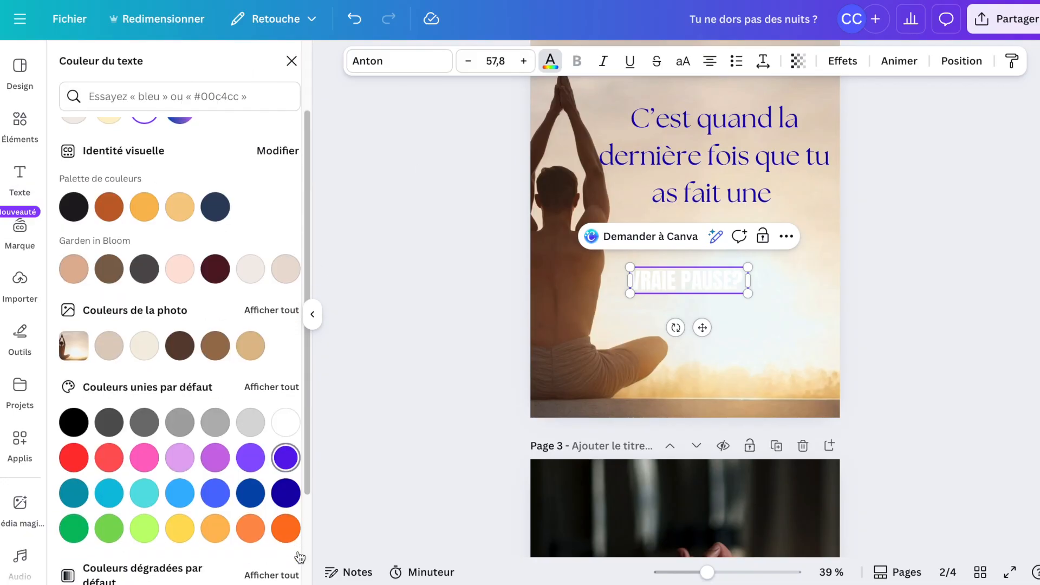
left_click(285, 495)
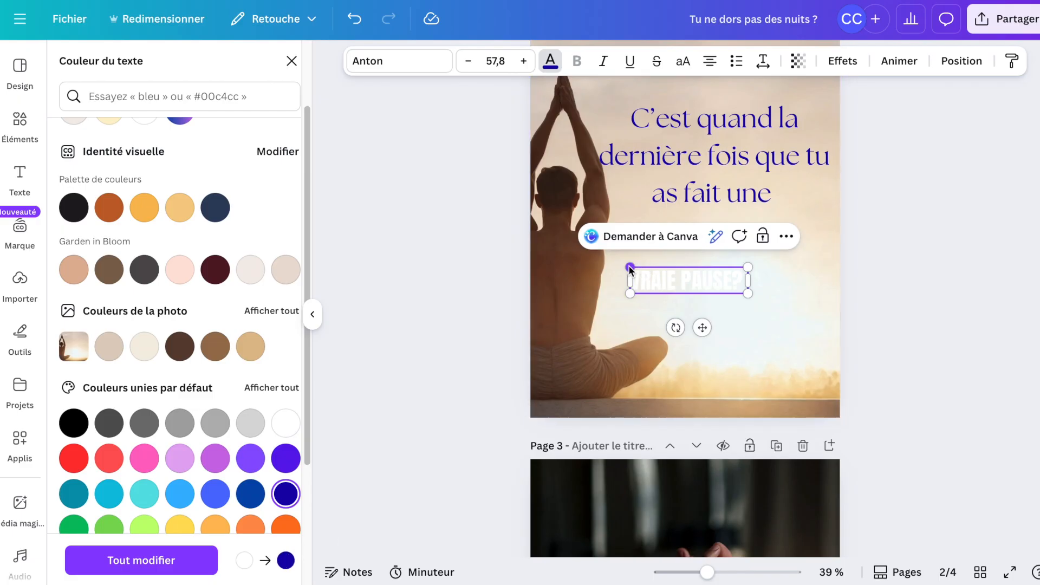
left_click_drag(628, 266, 600, 260)
left_click_drag(749, 293, 826, 315)
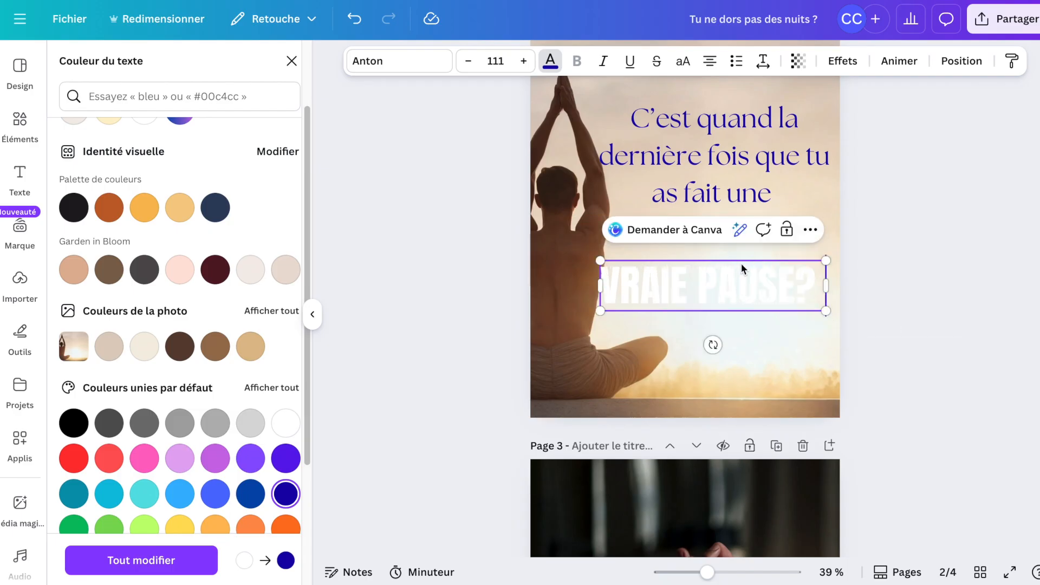
Select all of "VRAIE PAUSE?", colour it dark blue, and move it up just beneath the heading.
left_click_drag(741, 263, 748, 249)
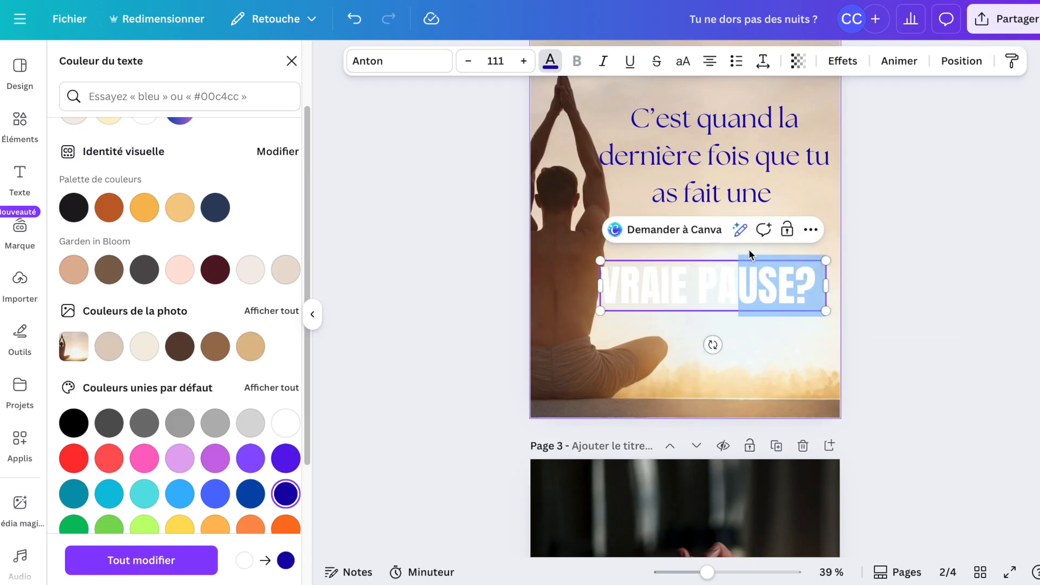
left_click(812, 292)
left_click_drag(817, 290, 598, 295)
left_click(286, 494)
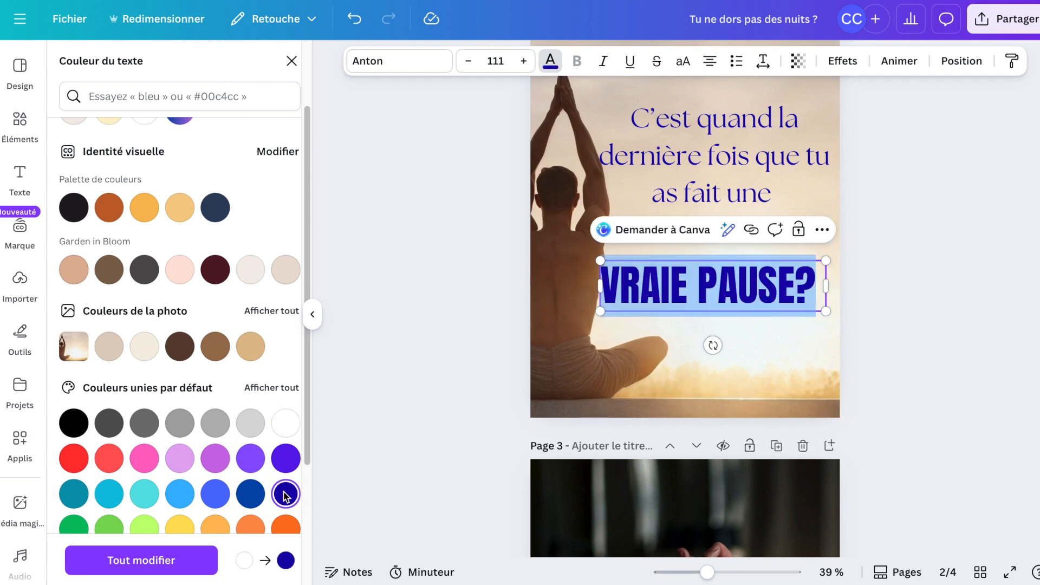
left_click(967, 326)
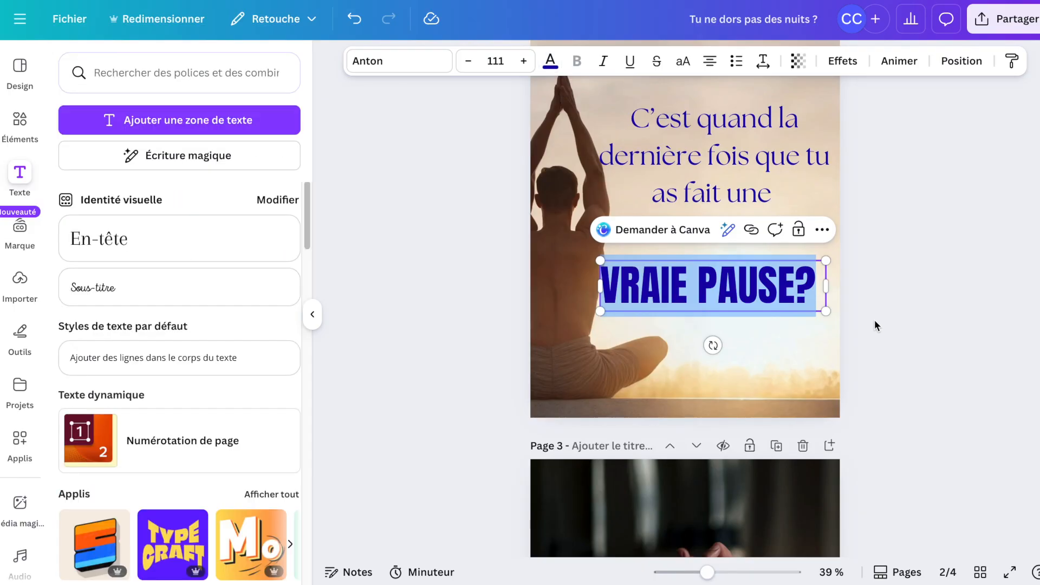
left_click(873, 320)
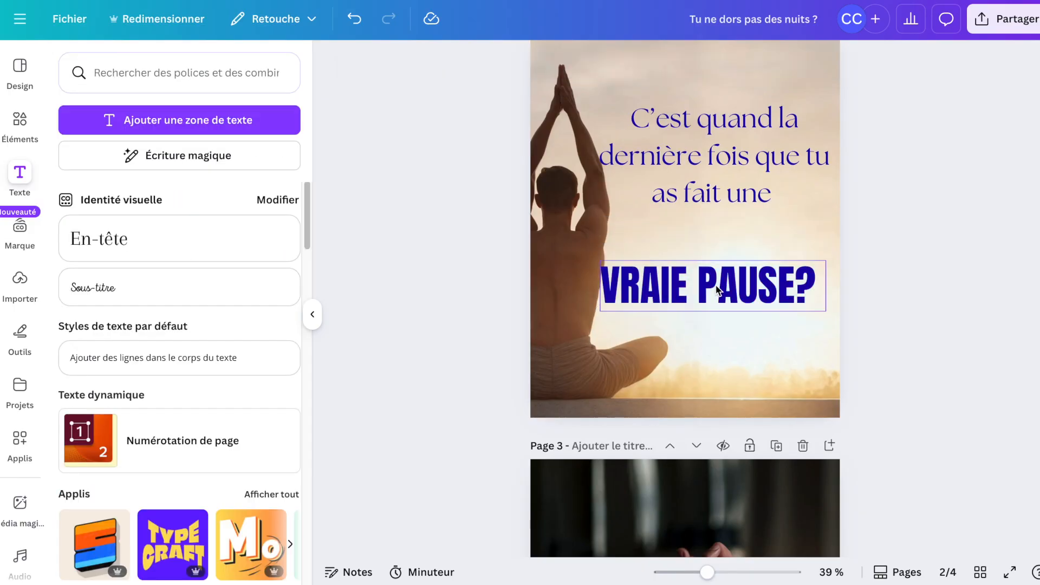
left_click_drag(729, 269, 743, 232)
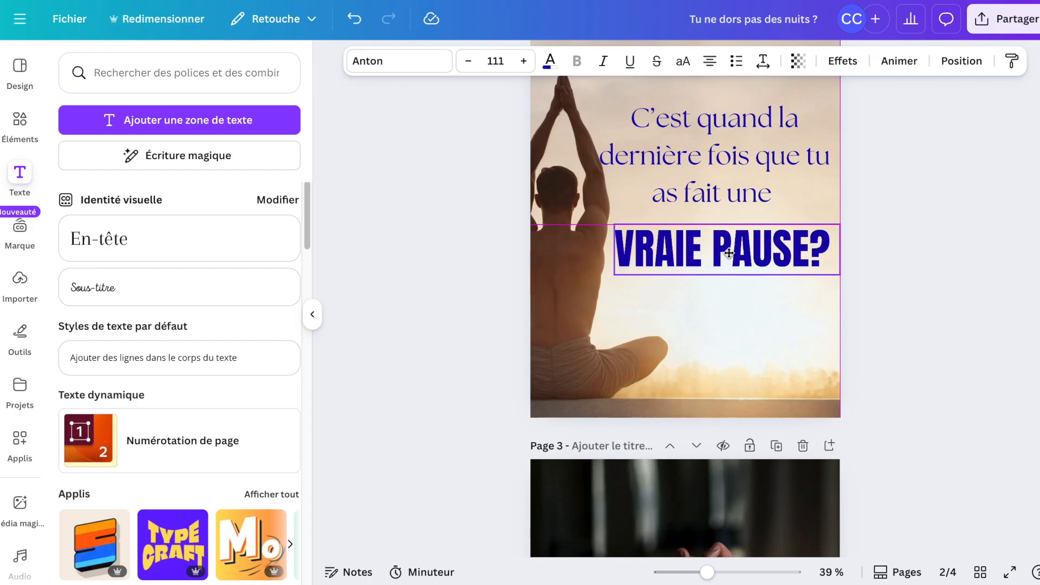
Narrow the heading text box on page 2 from its left edge.
left_click(907, 279)
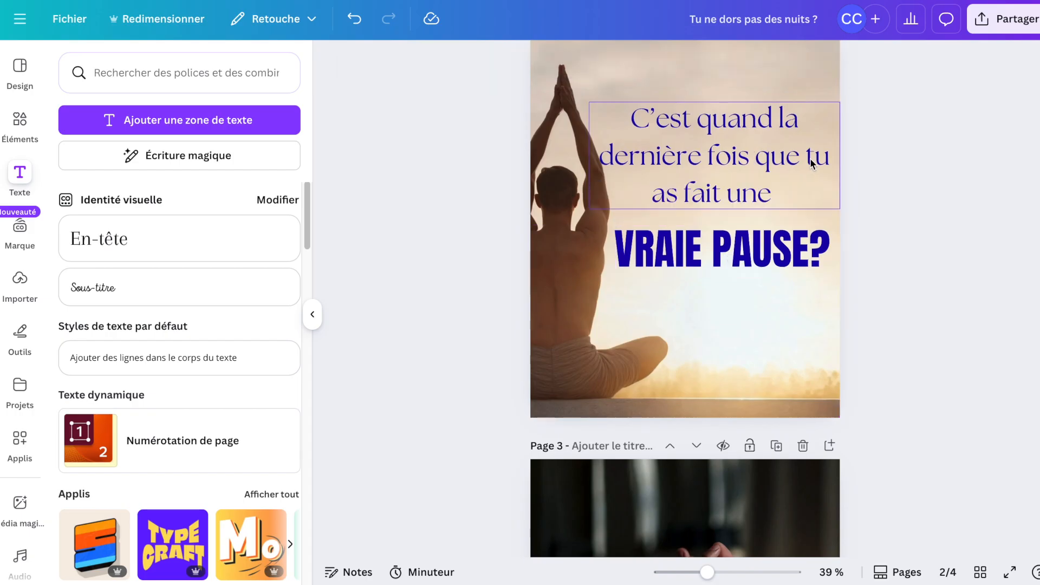
left_click(616, 202)
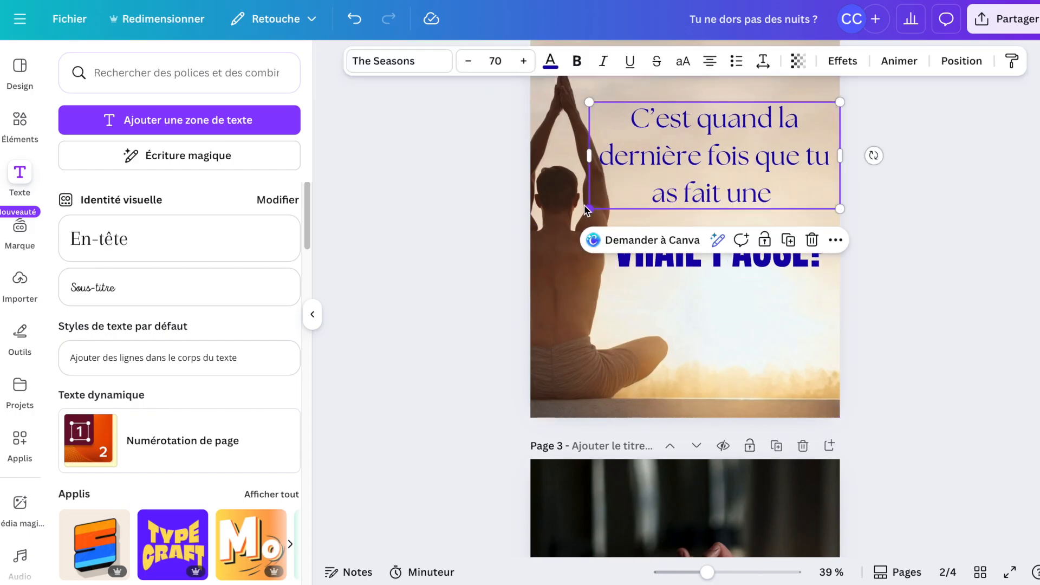
left_click_drag(590, 213, 623, 182)
left_click(887, 187)
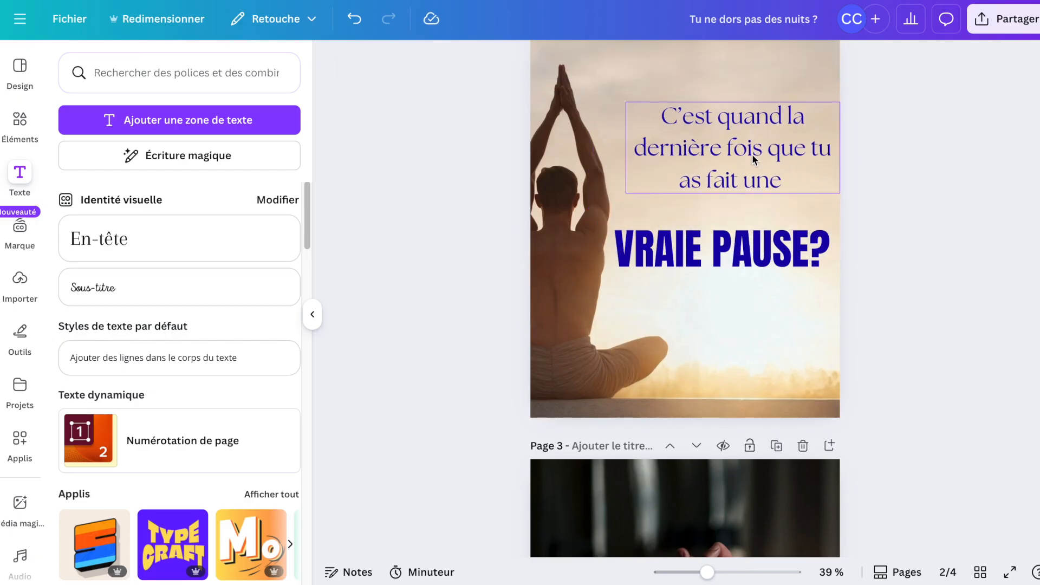
Move the heading down on page 2 and shrink "VRAIE PAUSE?" to about 98.7 beneath it.
left_click_drag(752, 155, 728, 178)
left_click_drag(743, 265, 736, 266)
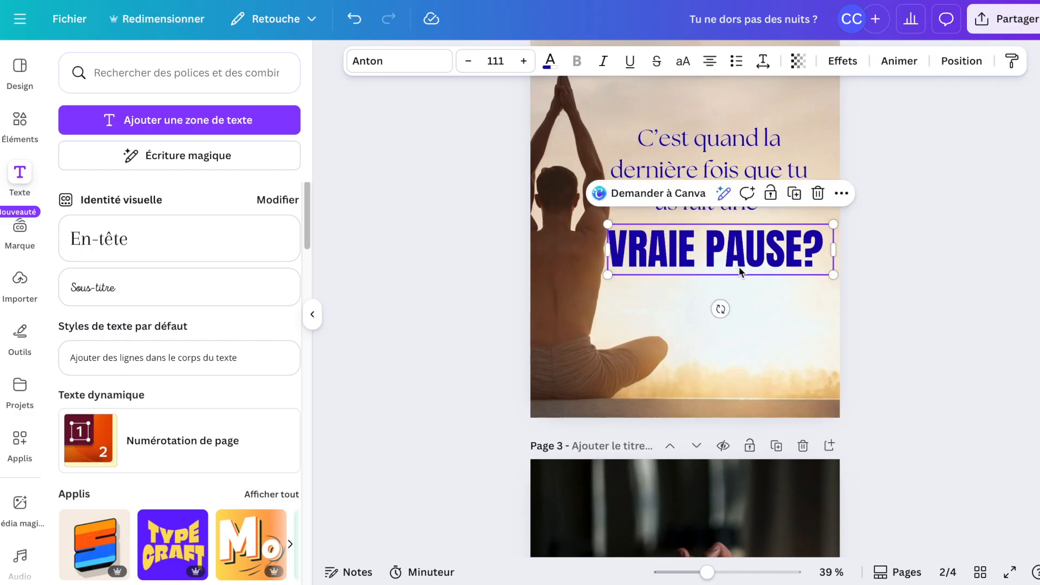
left_click_drag(834, 276, 809, 269)
left_click(753, 248)
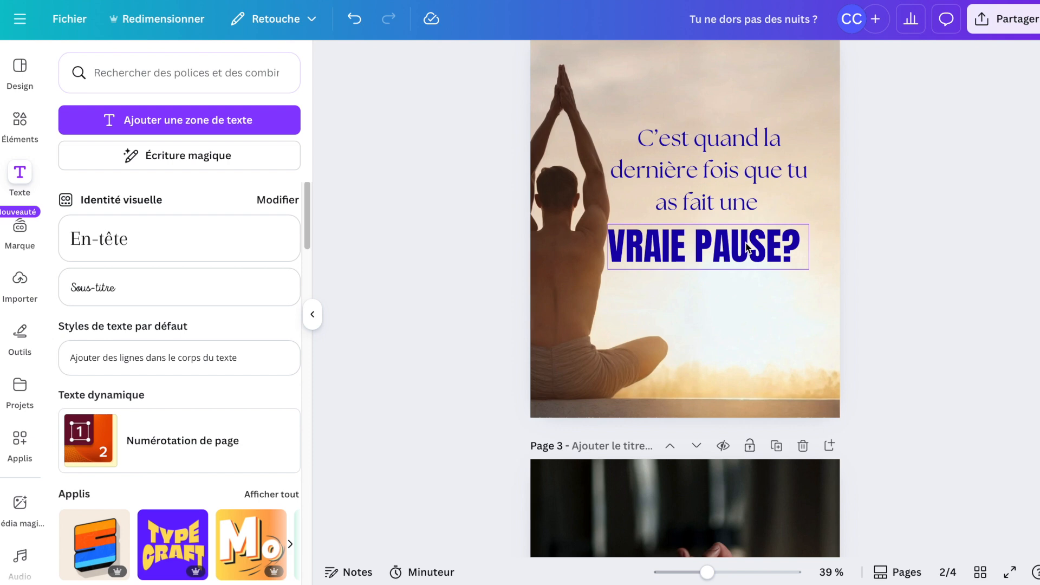
left_click_drag(749, 246, 756, 246)
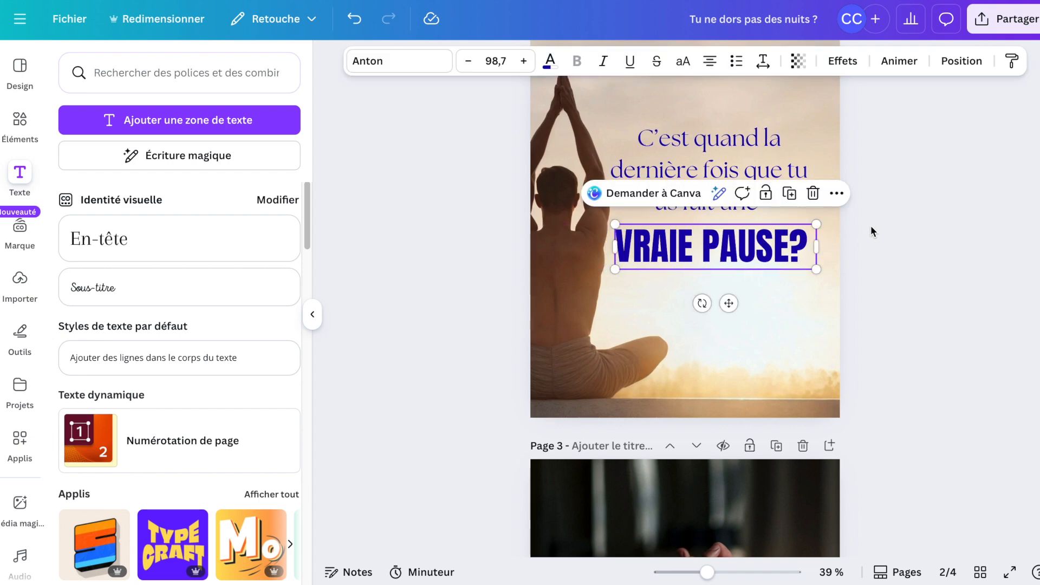
left_click(872, 225)
Copy the Instagram handle from the cover onto the bottom centre of page 2.
scroll(872, 225, "up", 3)
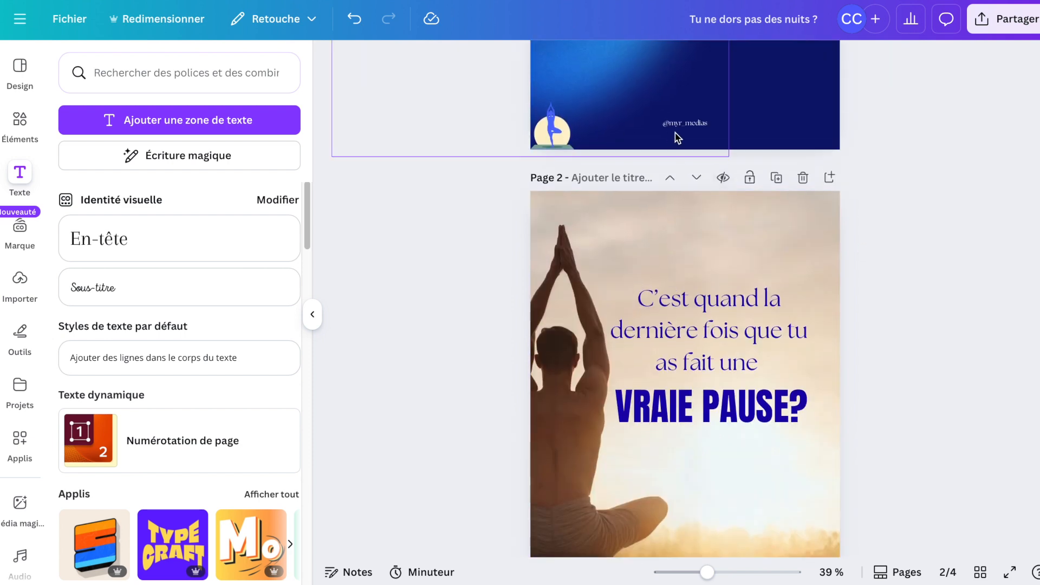
left_click(685, 123)
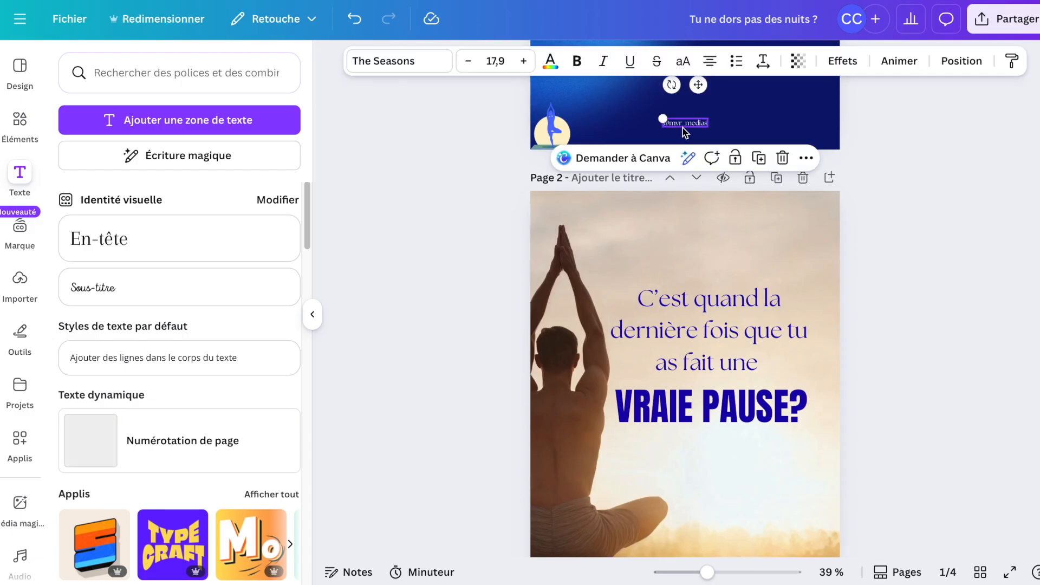
scroll(685, 133, "down", 4)
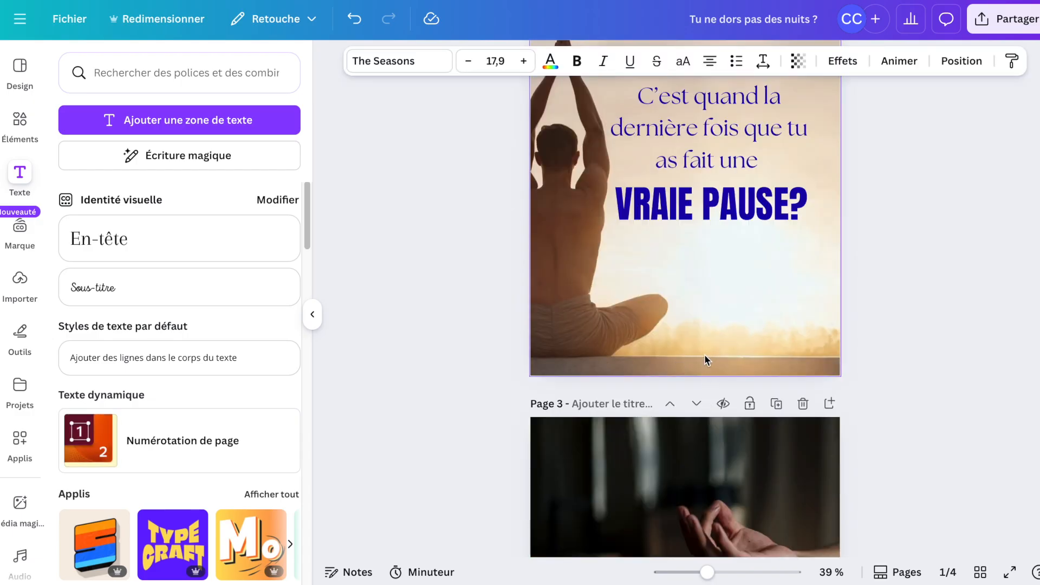
left_click(706, 362)
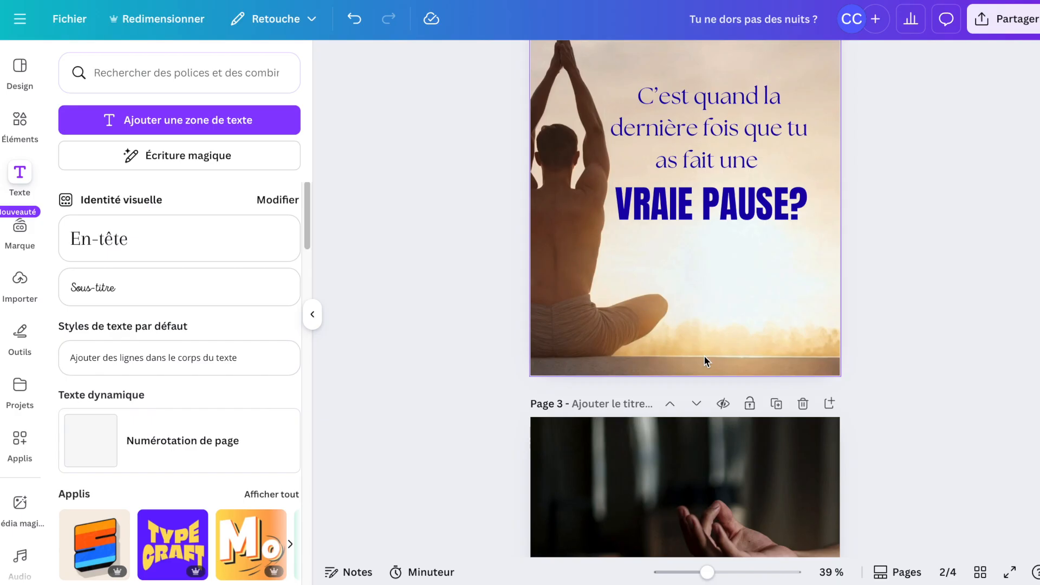
left_click(699, 349)
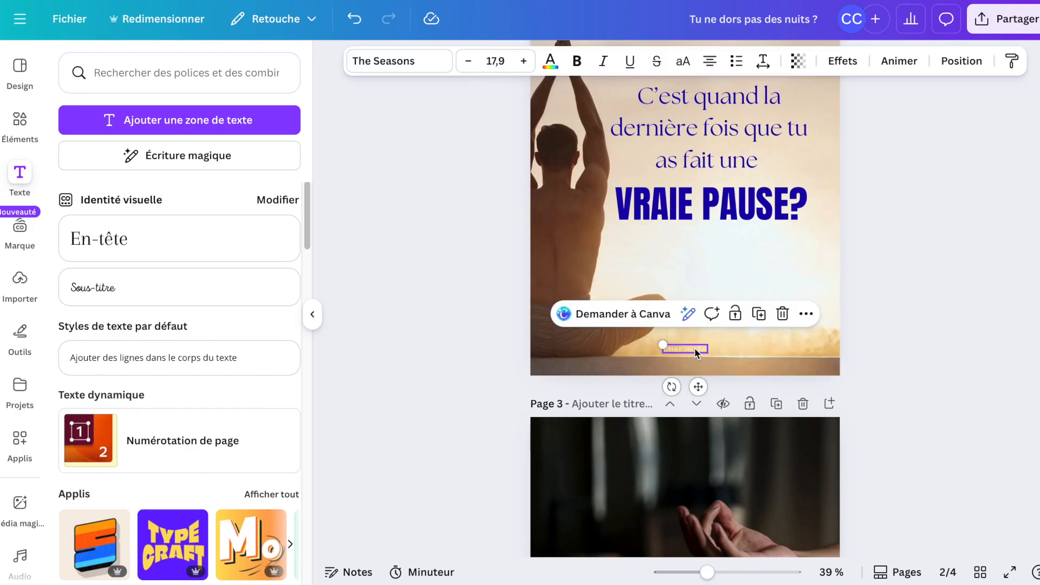
left_click_drag(695, 349, 706, 362)
left_click(912, 287)
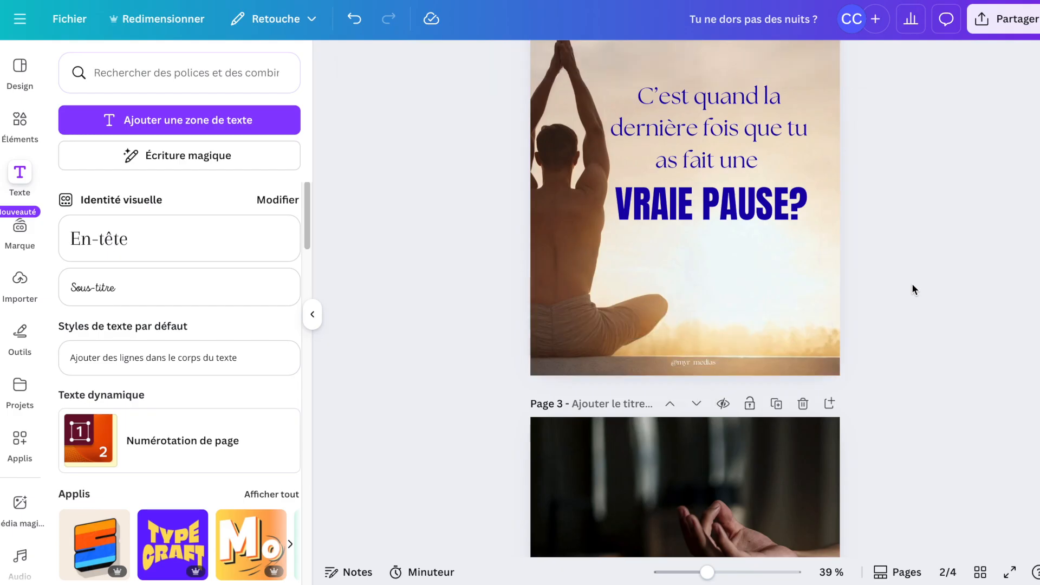
Copy the yoga logo from the cover and paste it into the bottom-right corner of page 2.
scroll(912, 287, "up", 2)
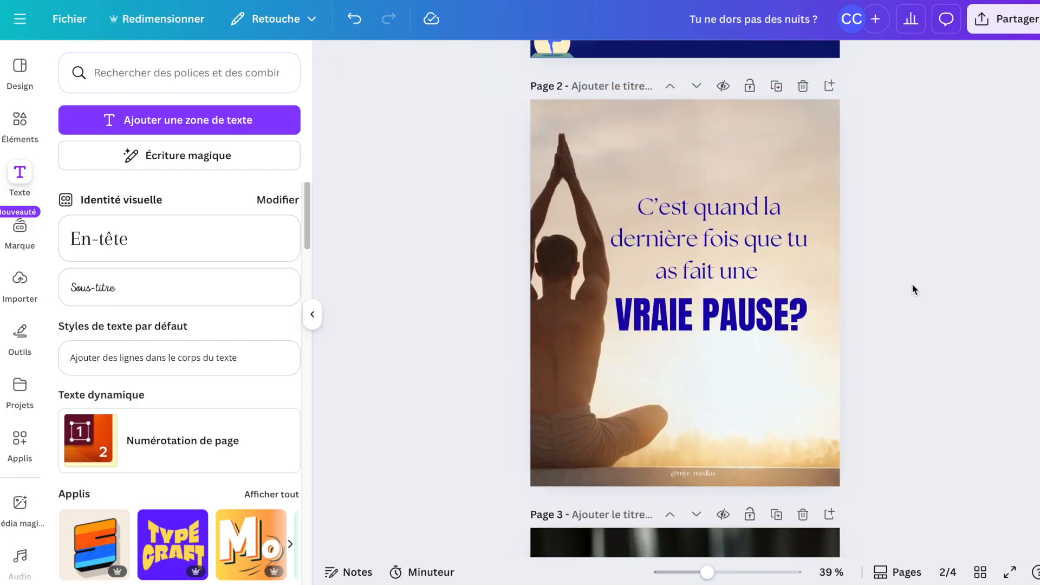
left_click(554, 56)
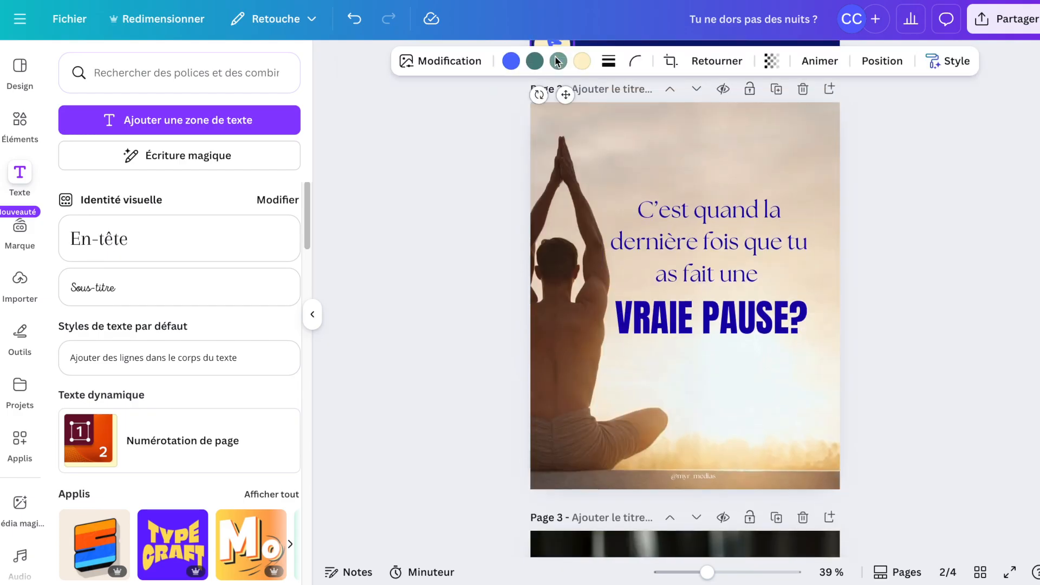
left_click(722, 379)
key("super+v")
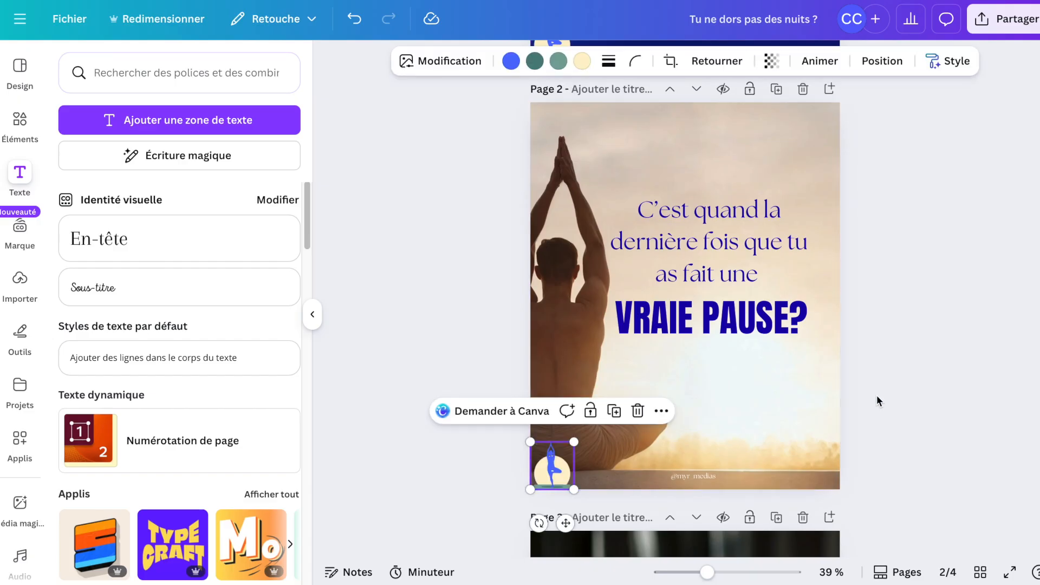
key("Escape")
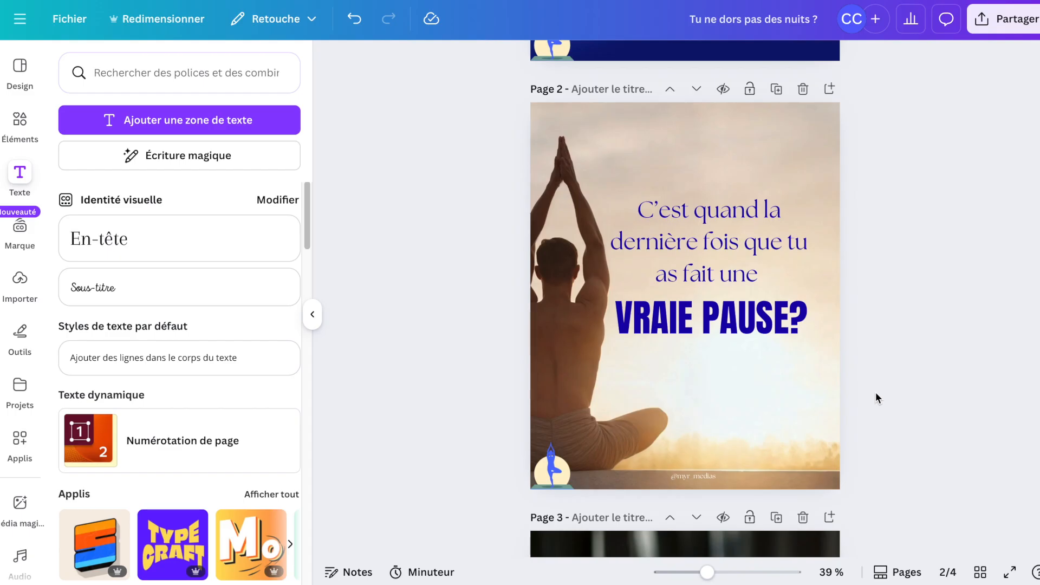
left_click_drag(553, 480, 814, 477)
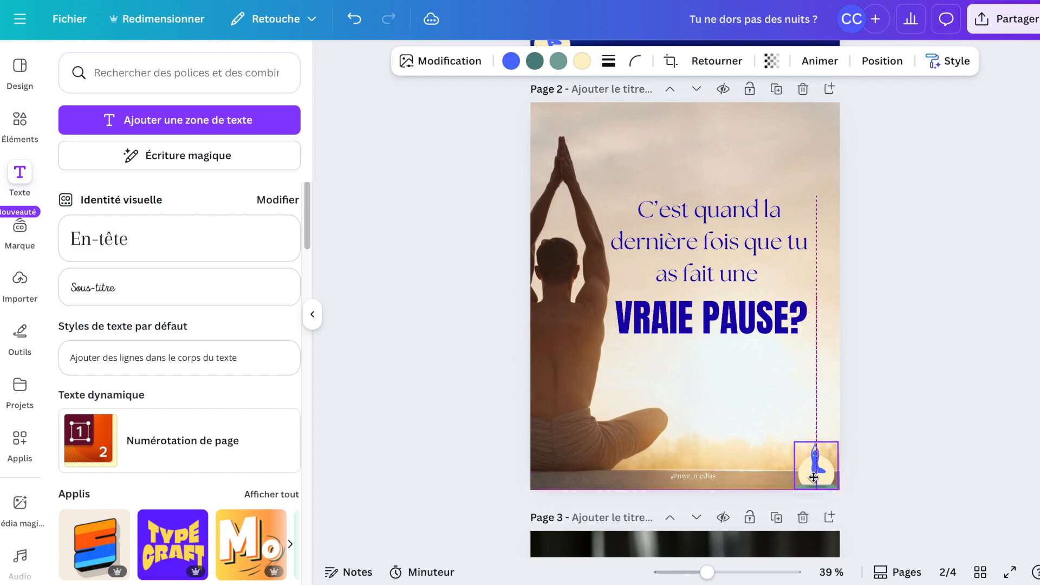
left_click(908, 430)
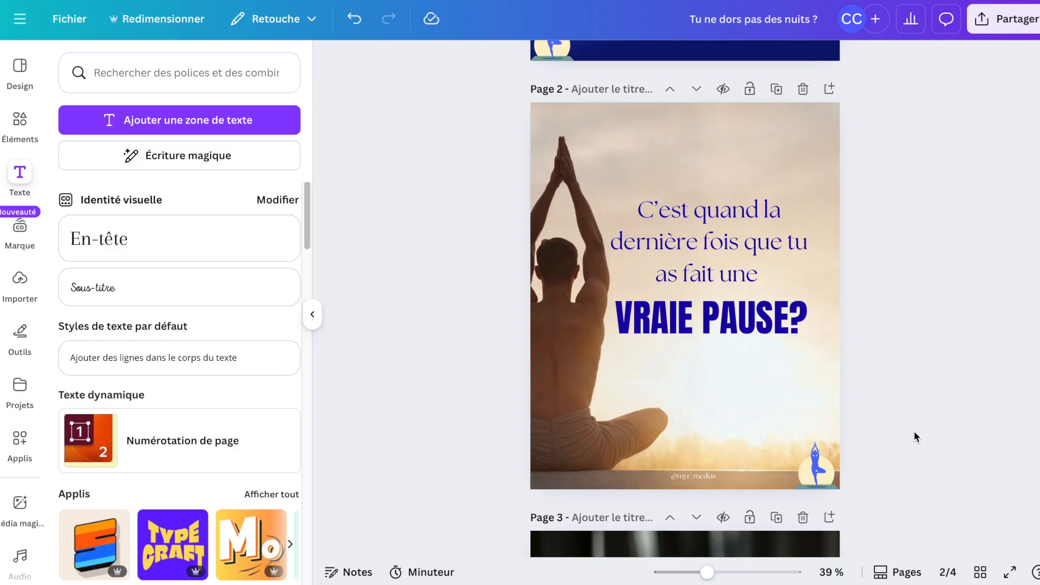
Copy the "C'est quand la dernière fois que tu as fait une" heading from page 2, undoing a stray duplicate paste.
scroll(914, 432, "up", 5)
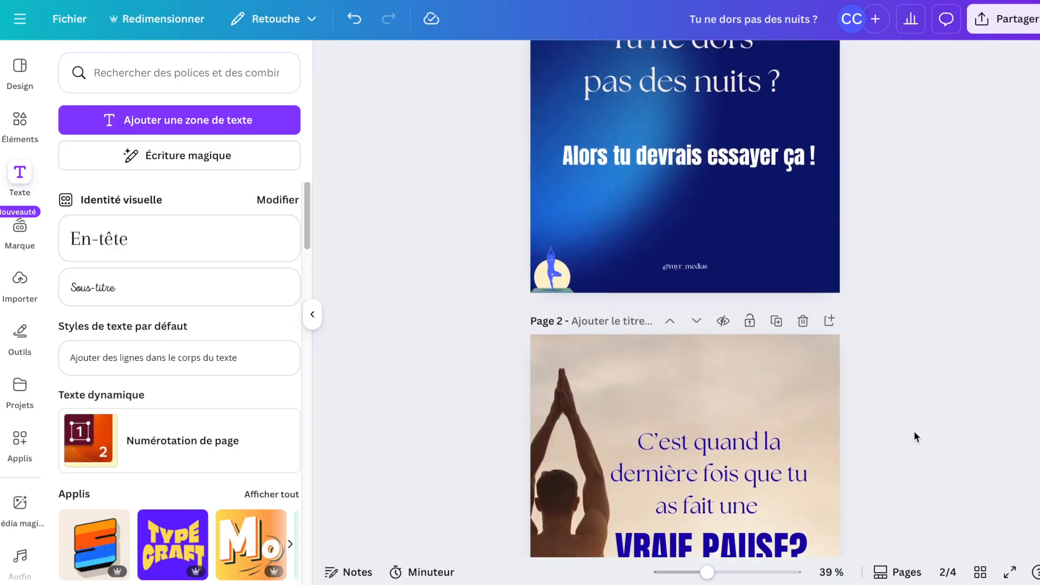
scroll(915, 433, "down", 5)
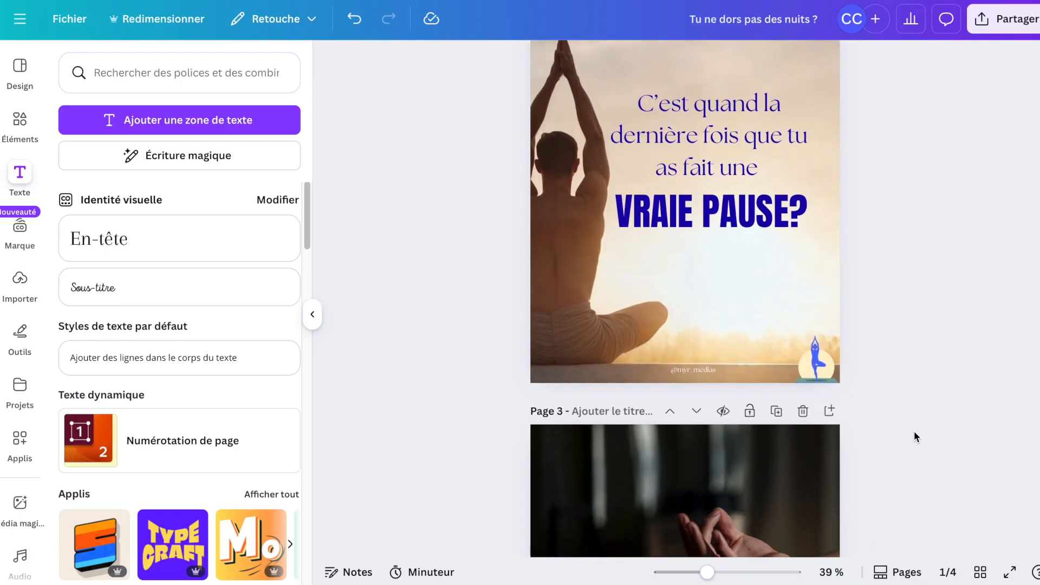
scroll(914, 432, "down", 3)
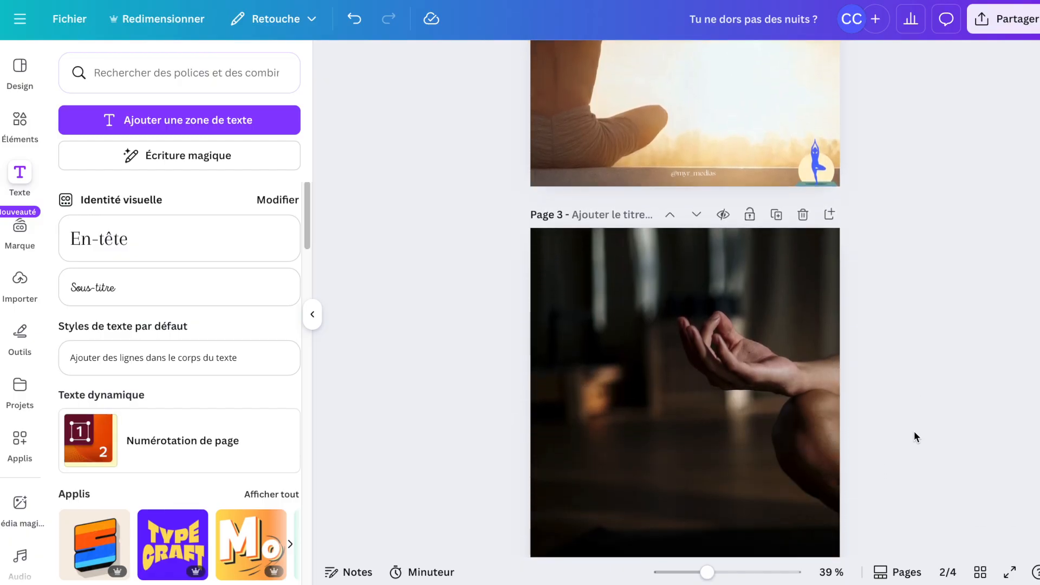
scroll(914, 431, "up", 3)
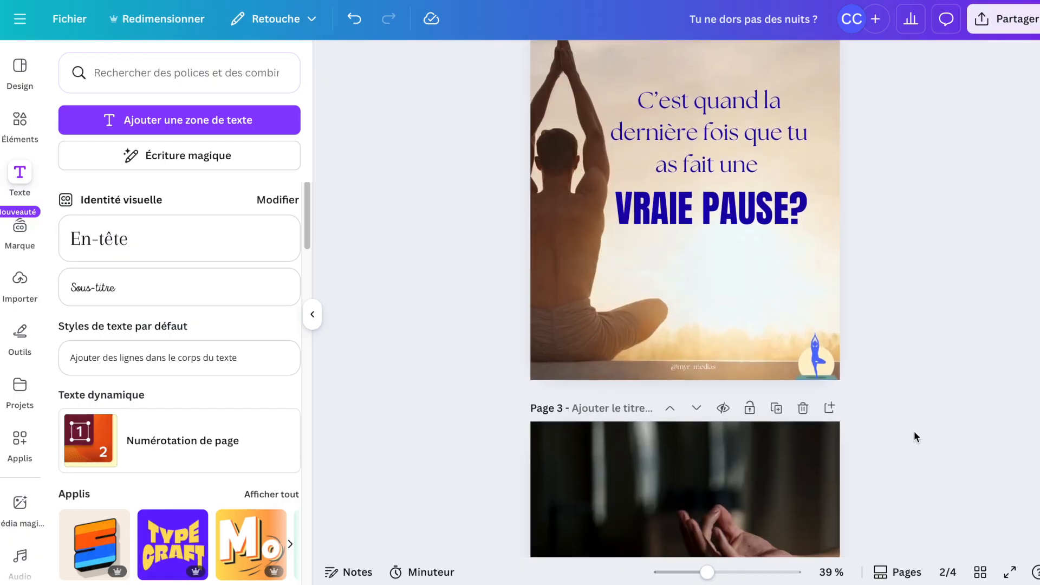
scroll(914, 435, "up", 2)
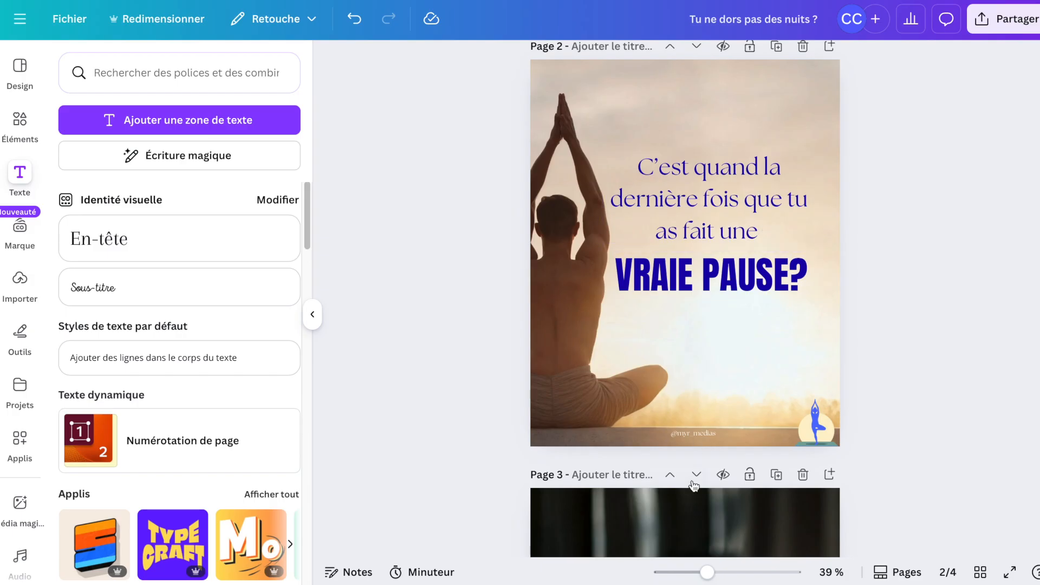
left_click(698, 239)
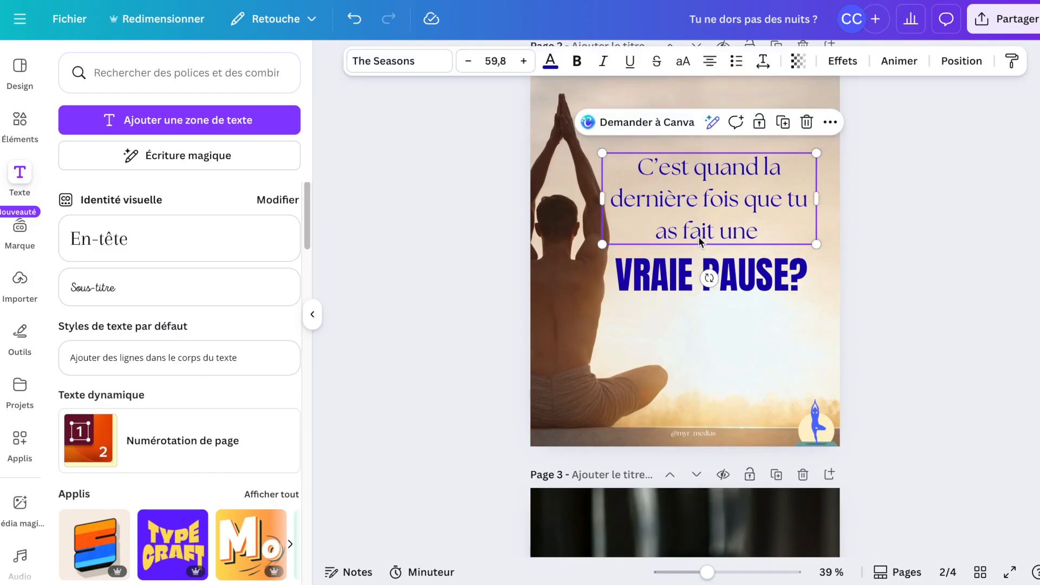
scroll(699, 238, "down", 5)
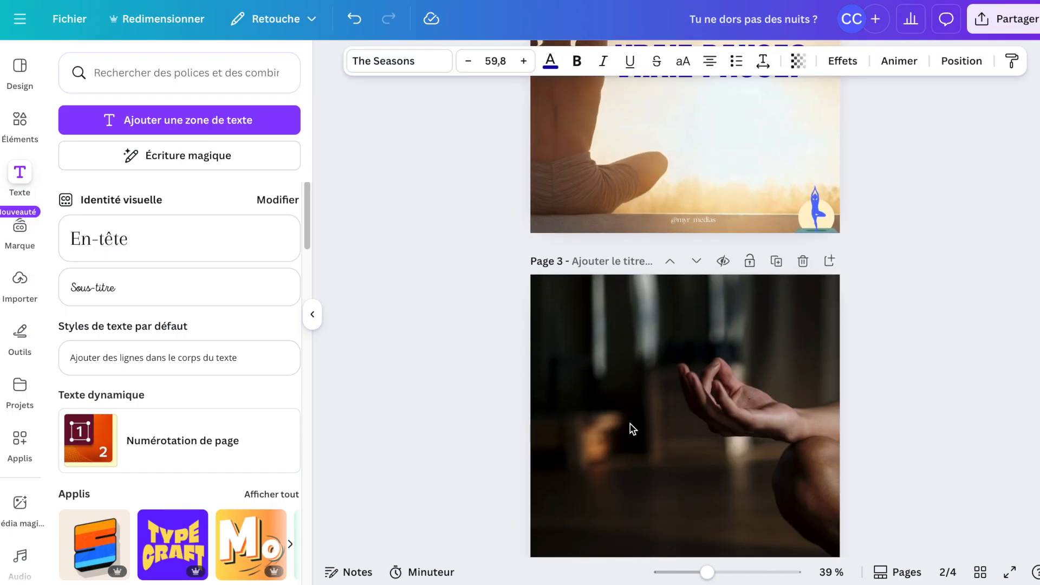
scroll(633, 429, "down", 4)
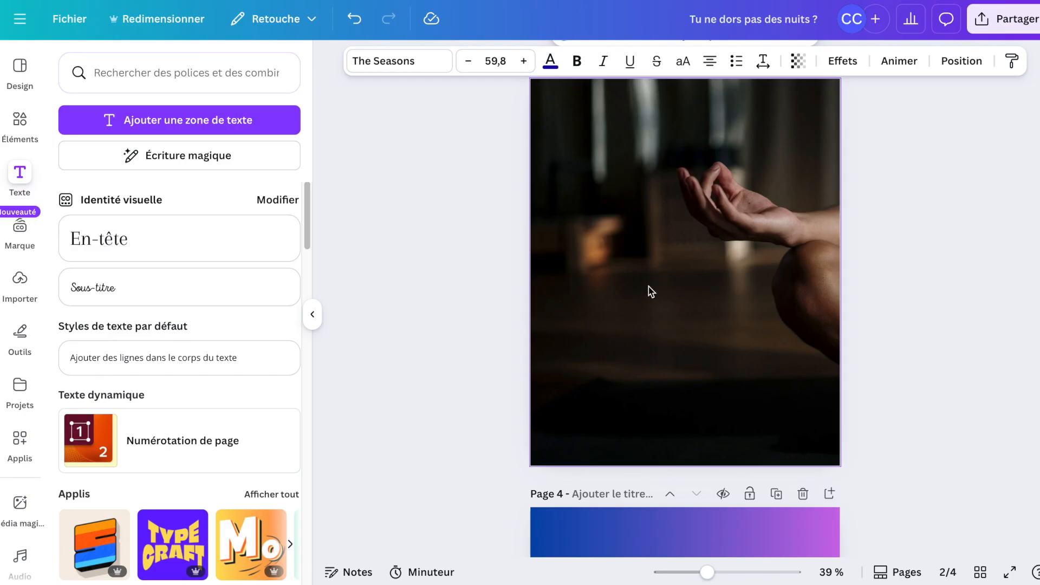
scroll(649, 291, "up", 5)
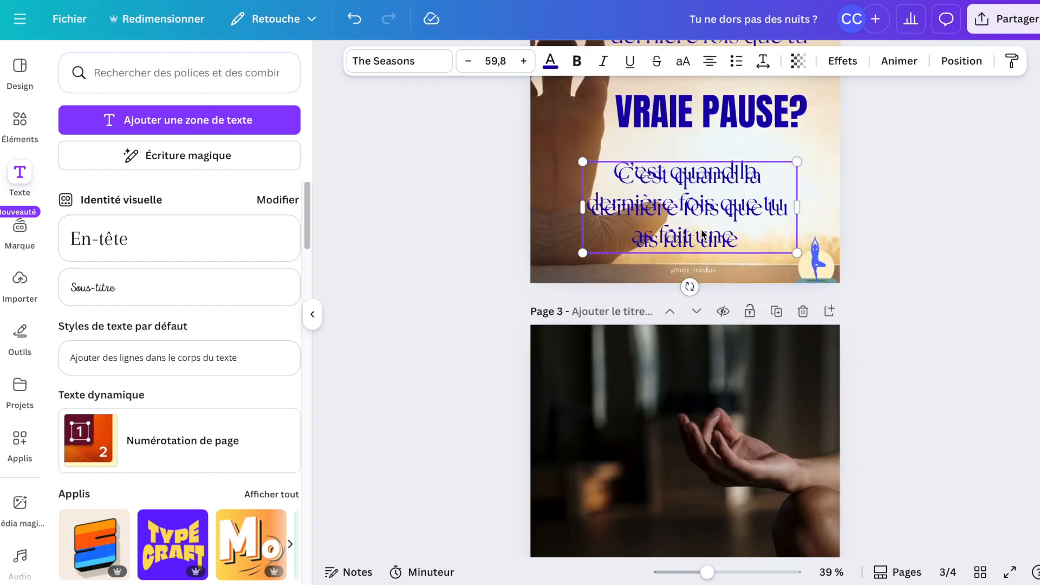
key("ctrl+z")
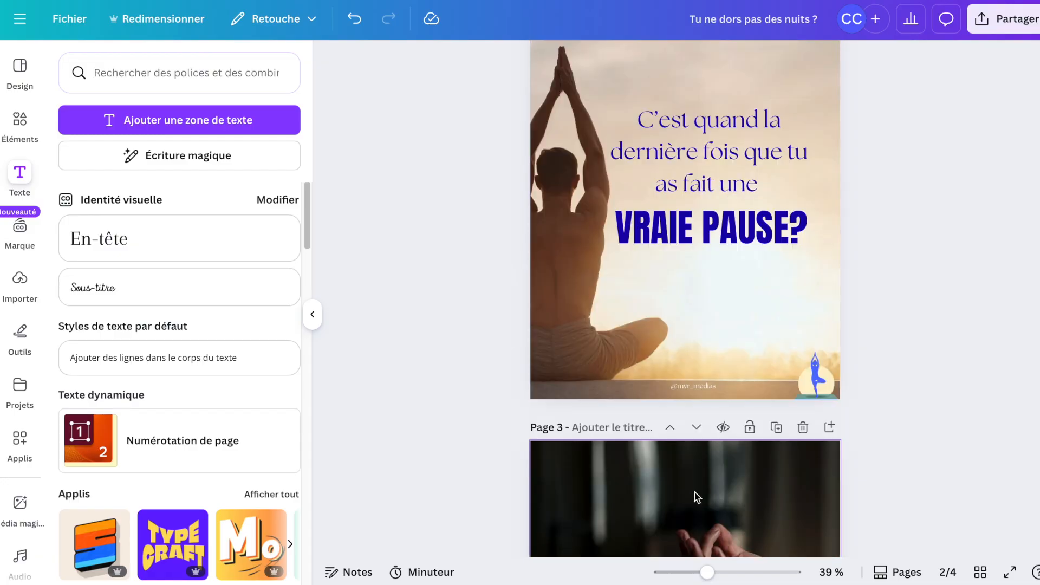
Paste the heading onto page 3 and move it up to the middle of the photo.
scroll(696, 495, "down", 5)
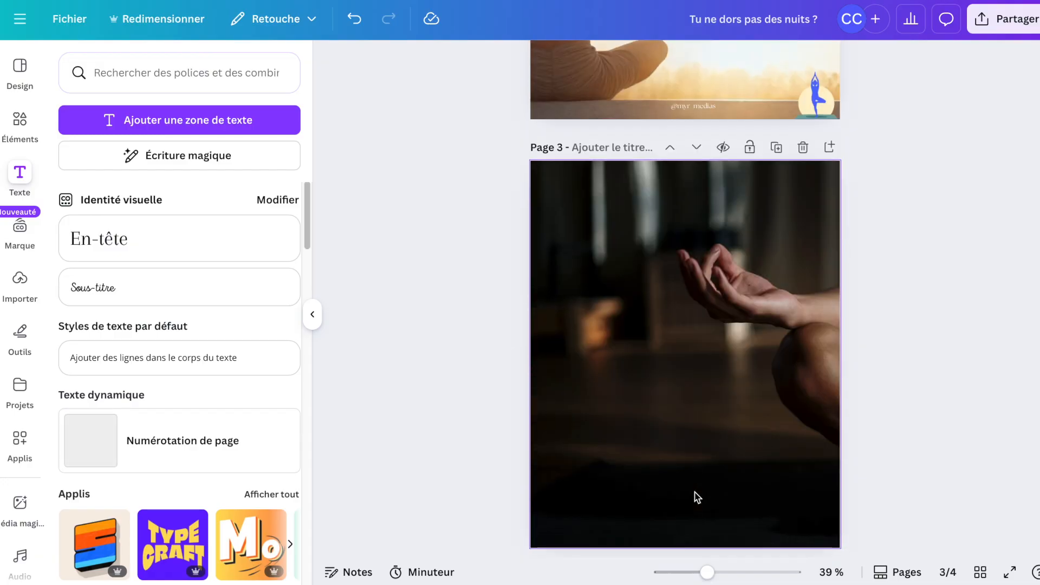
left_click(670, 387)
key("ctrl+v")
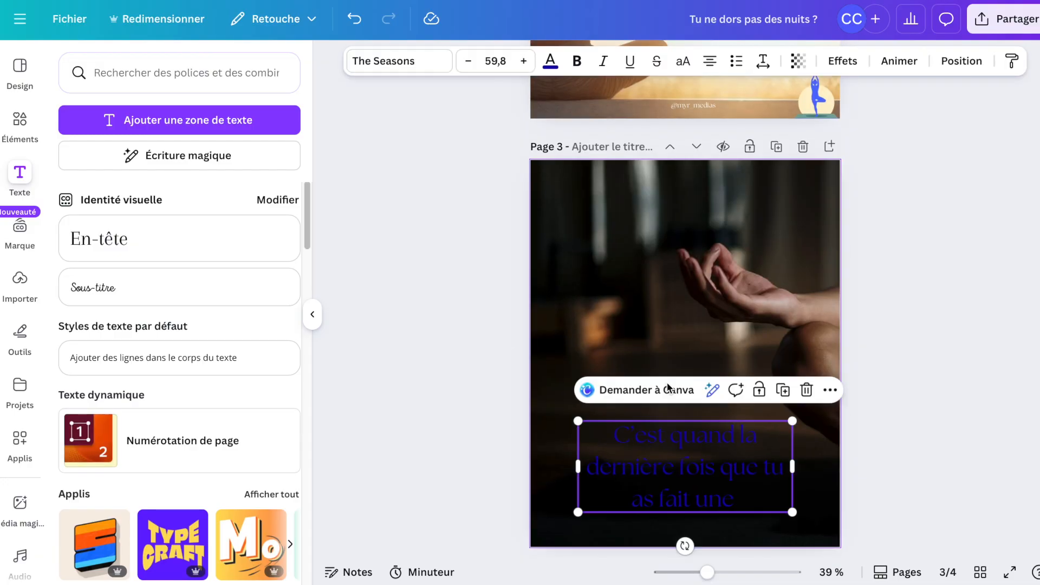
left_click_drag(680, 488, 663, 398)
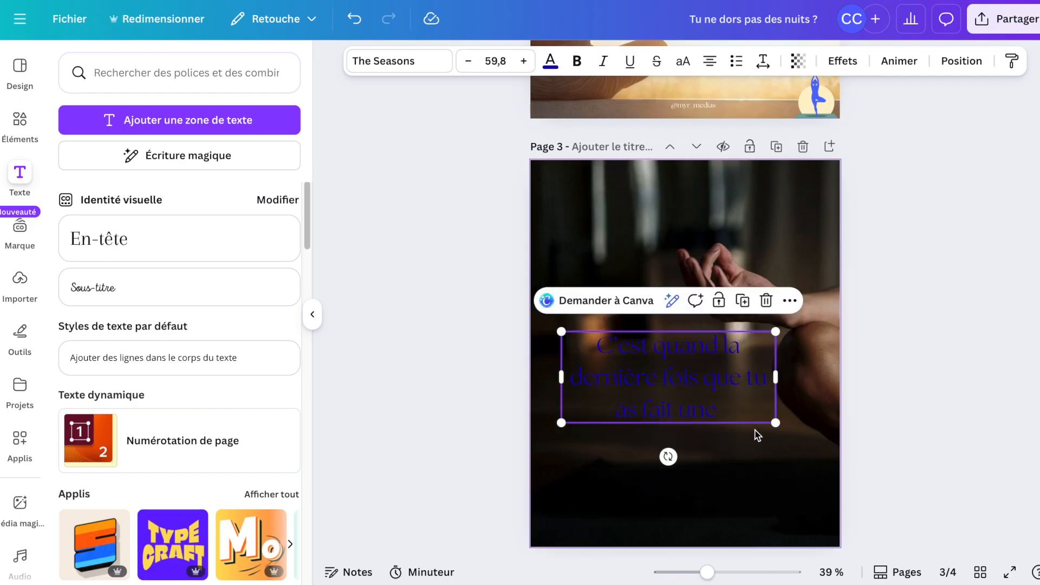
Colour the page 3 heading white and widen its box to fit two lines.
left_click(551, 72)
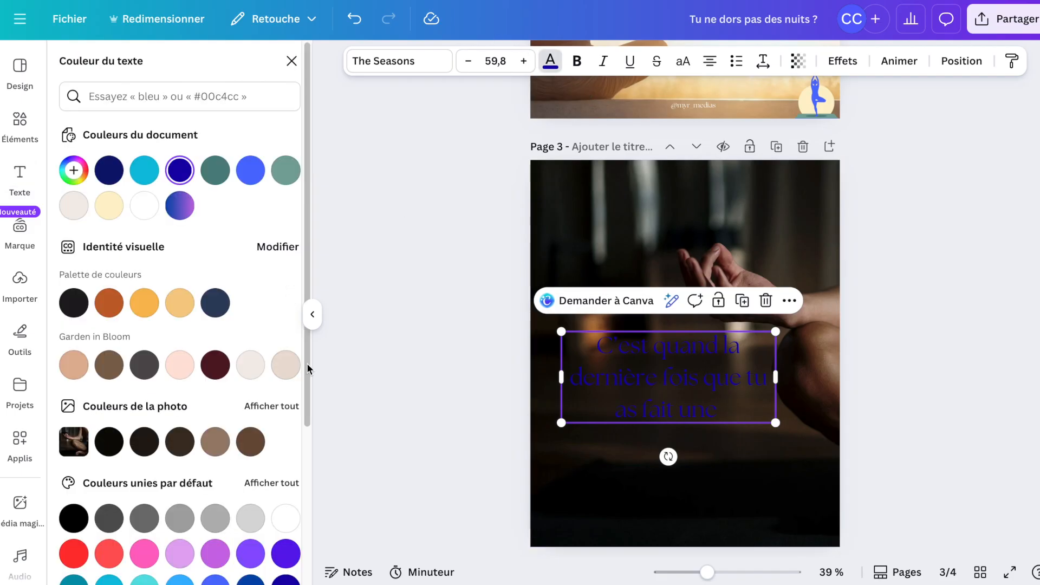
left_click(152, 213)
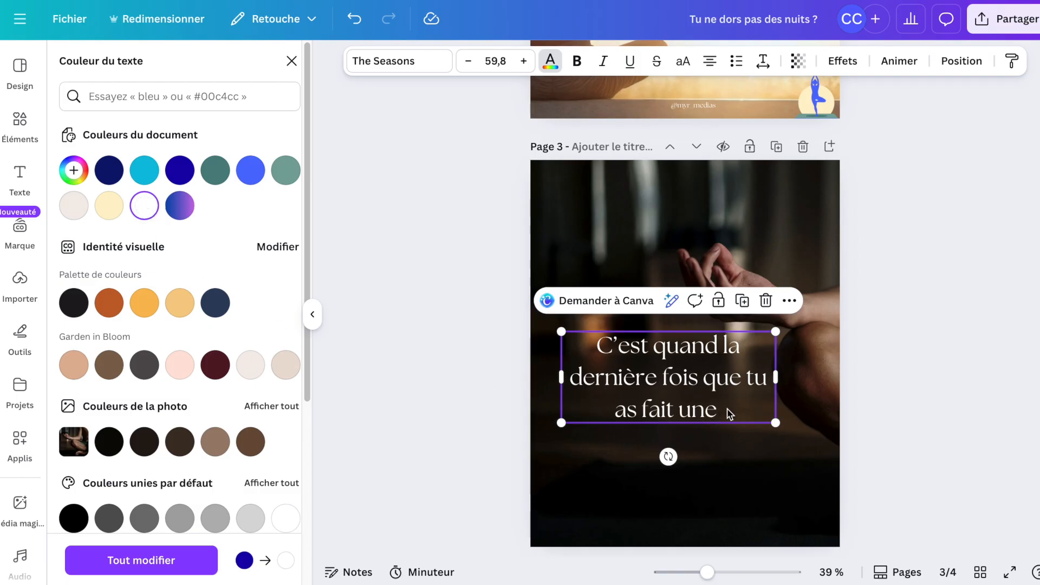
left_click(730, 414)
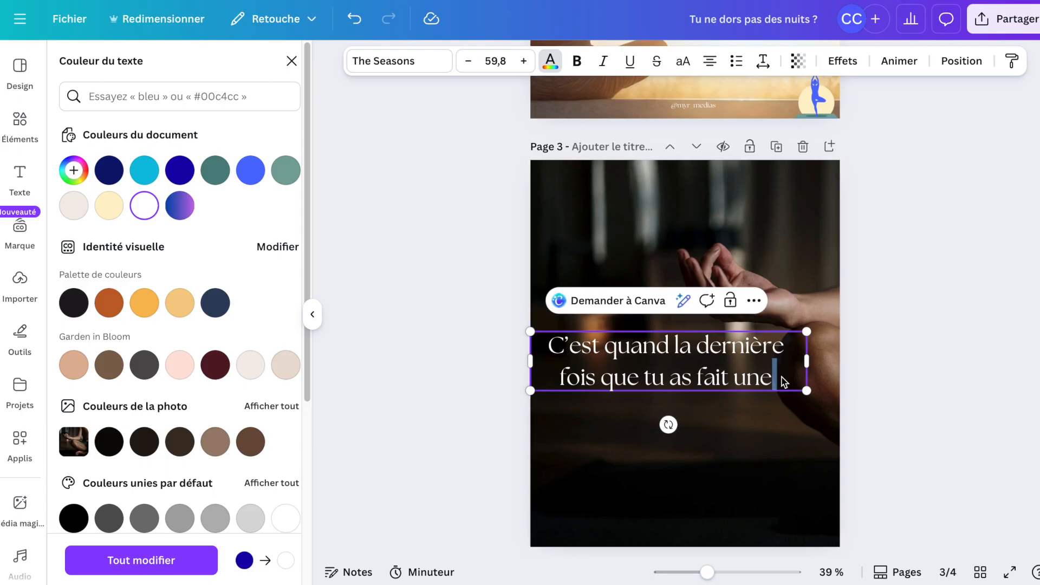
Replace the page 3 heading text with "Méditer ce n'est pas juste se mettre assis en tailleur".
left_click_drag(783, 378, 552, 345)
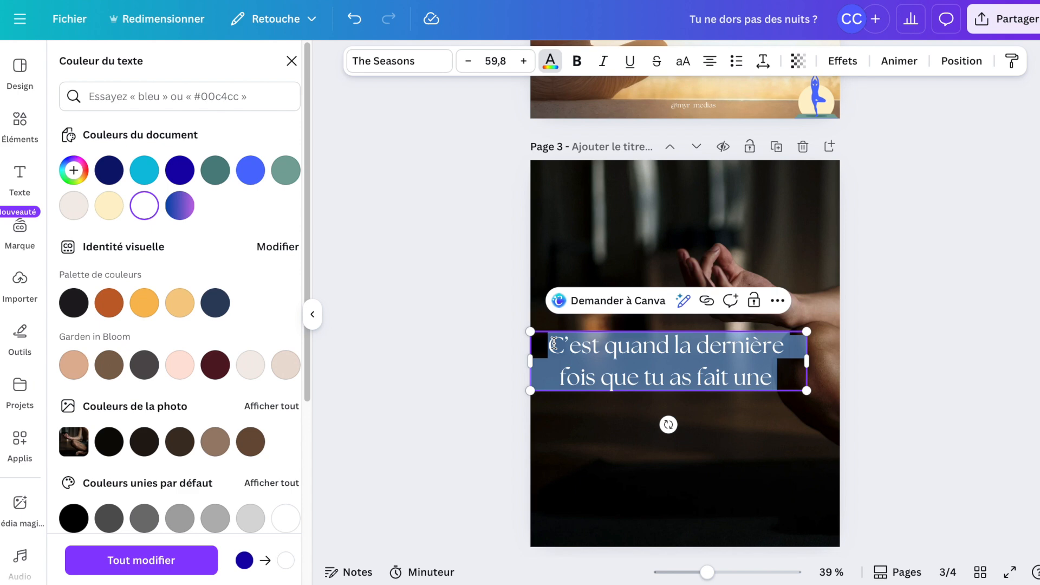
type("Medit")
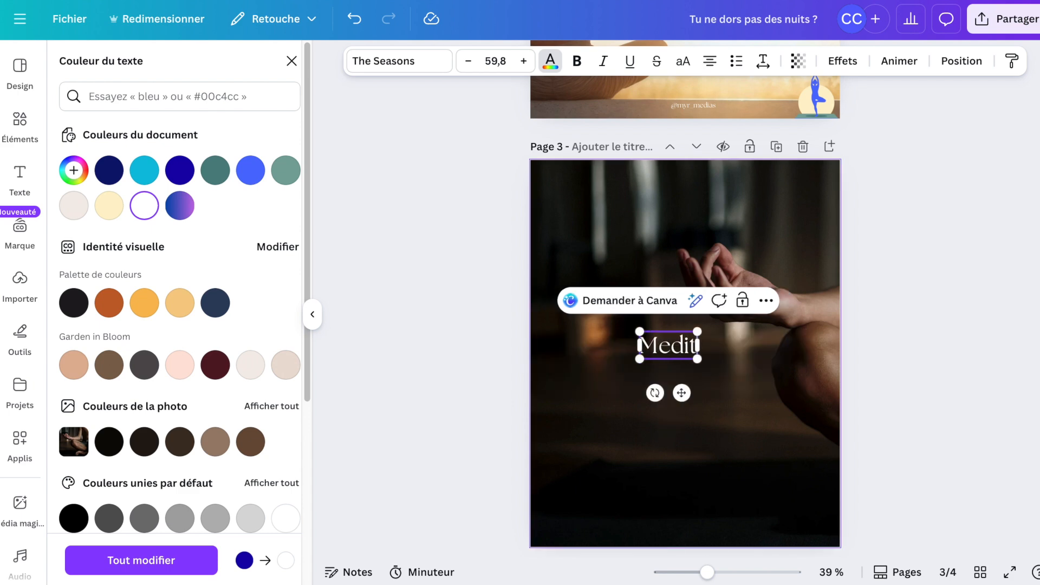
type("er ce n'est")
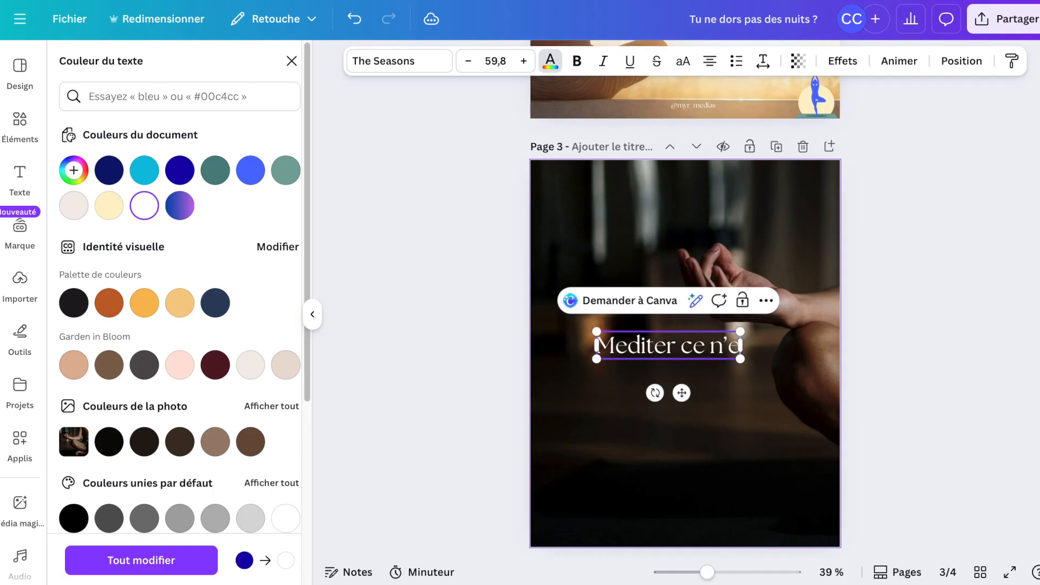
type(" pas juste")
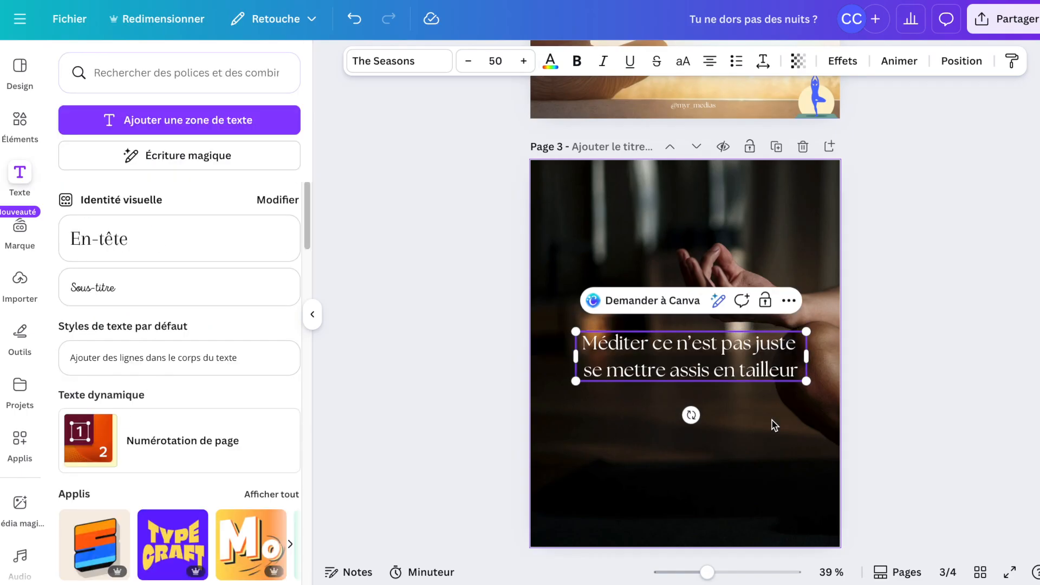
left_click(957, 299)
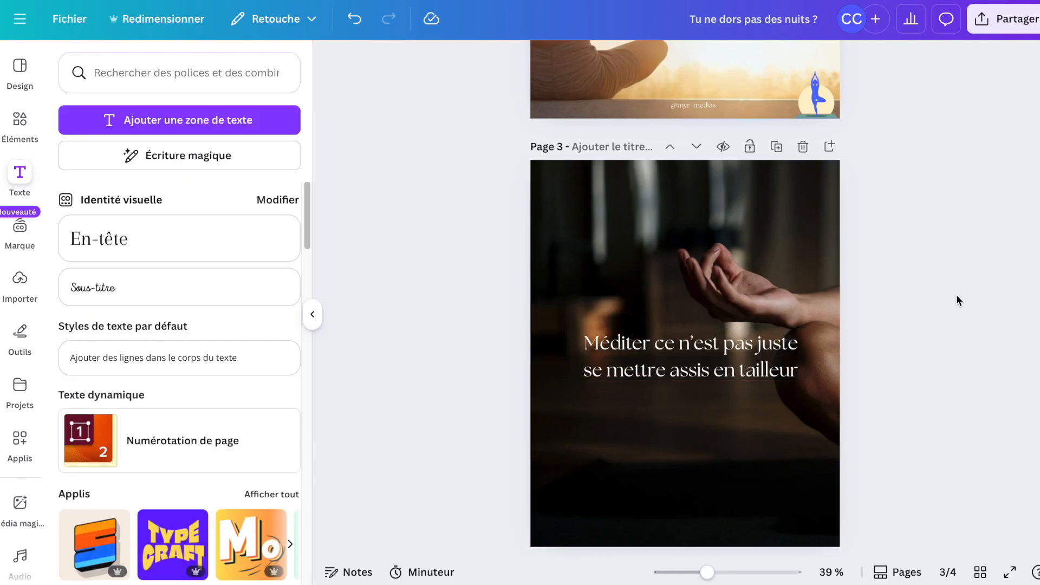
Apply a light grey background effect behind the page 3 heading.
left_click(787, 360)
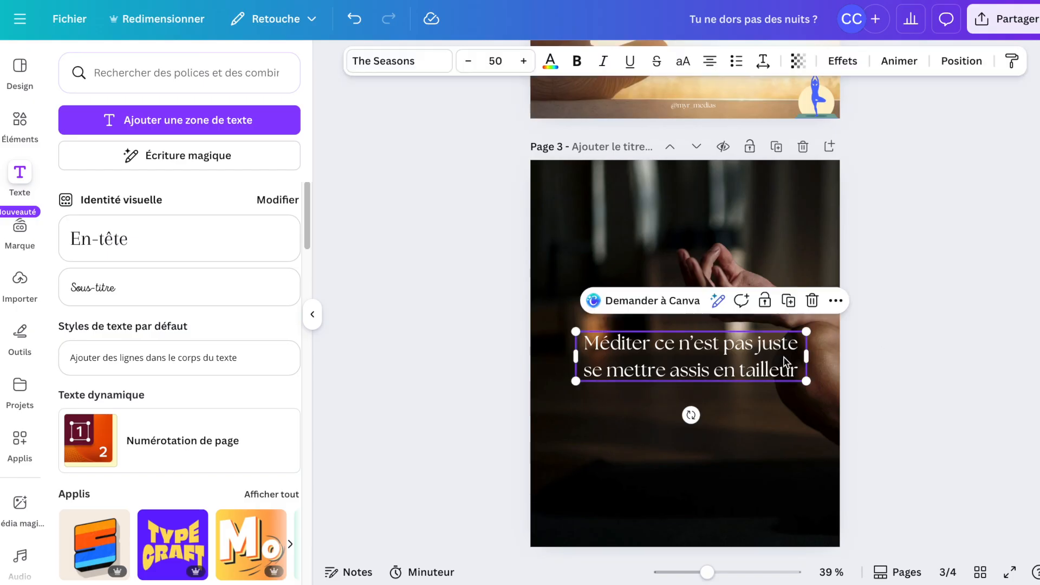
left_click(838, 63)
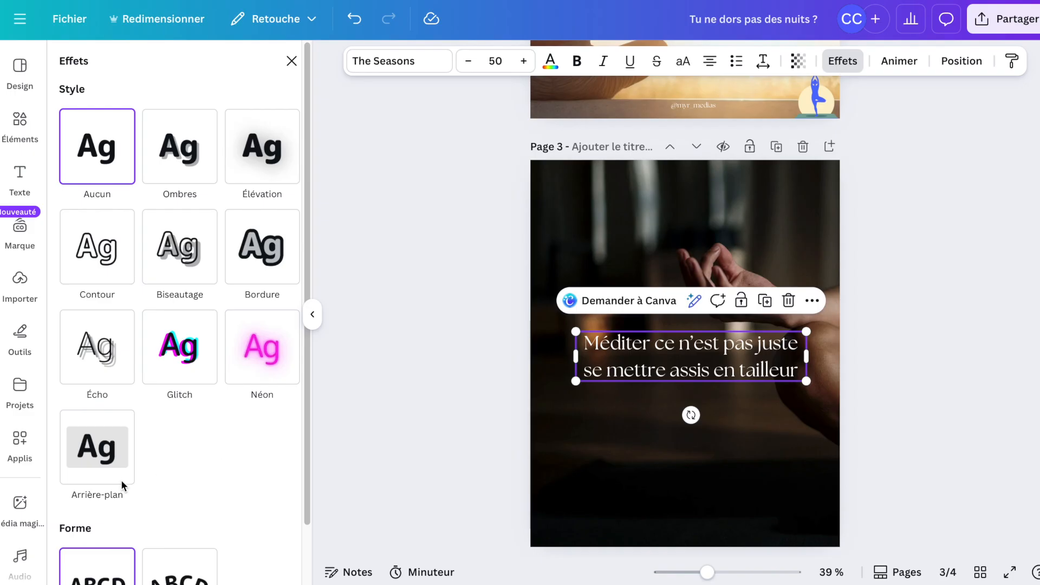
left_click(106, 454)
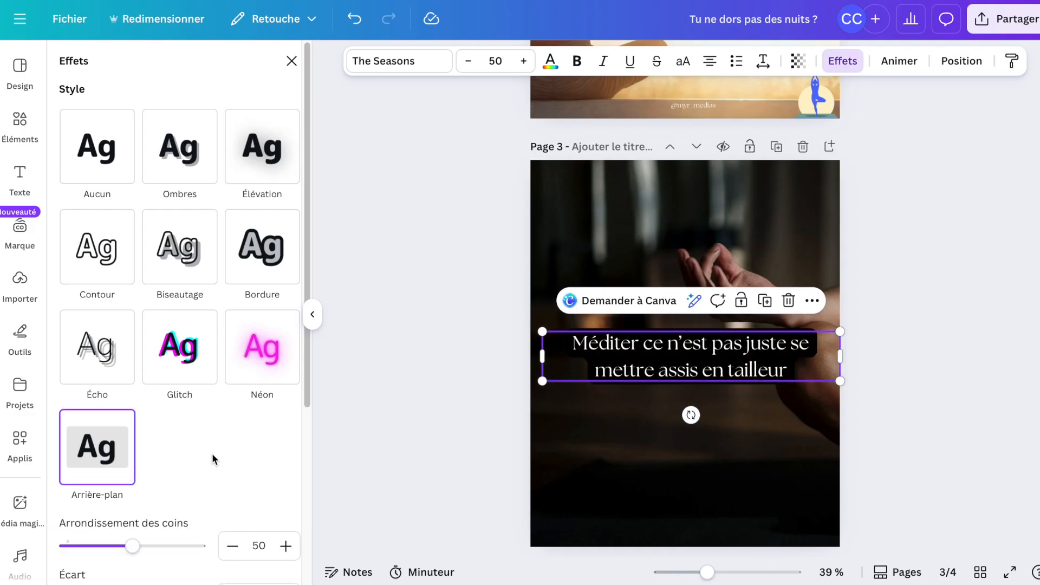
scroll(212, 452, "down", 5)
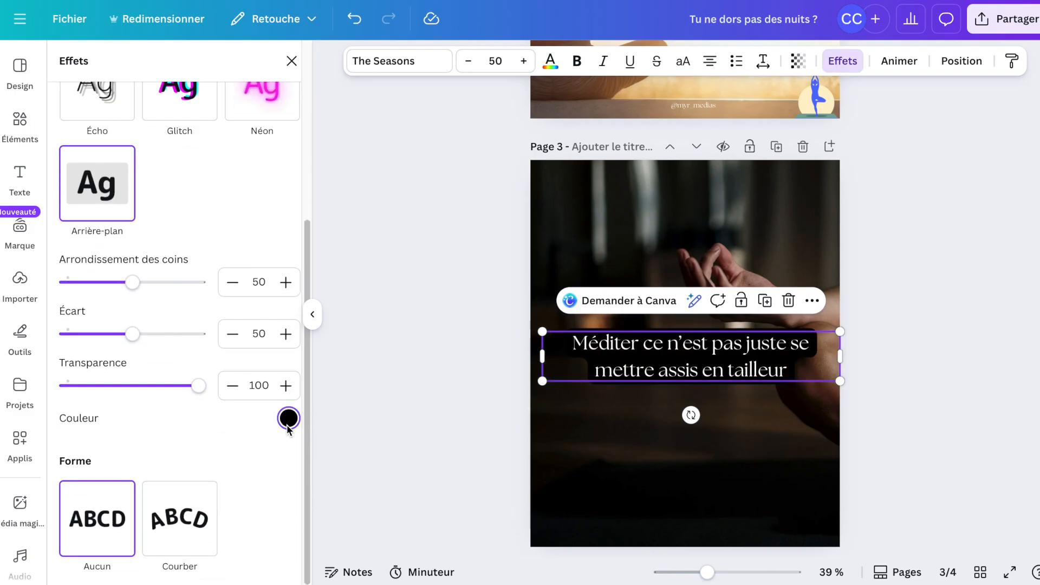
left_click(288, 420)
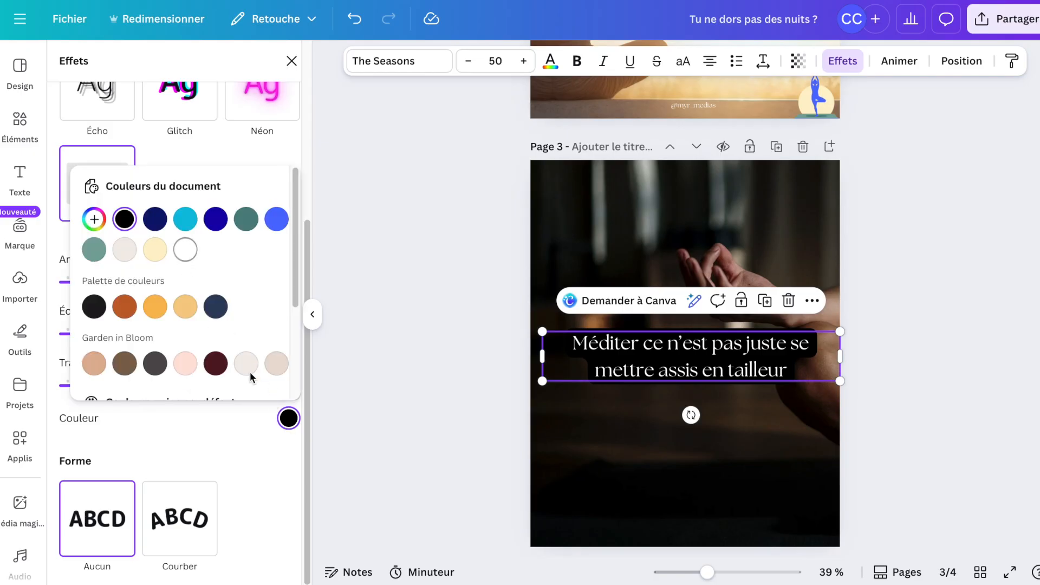
scroll(187, 364, "down", 2)
scroll(194, 373, "down", 1)
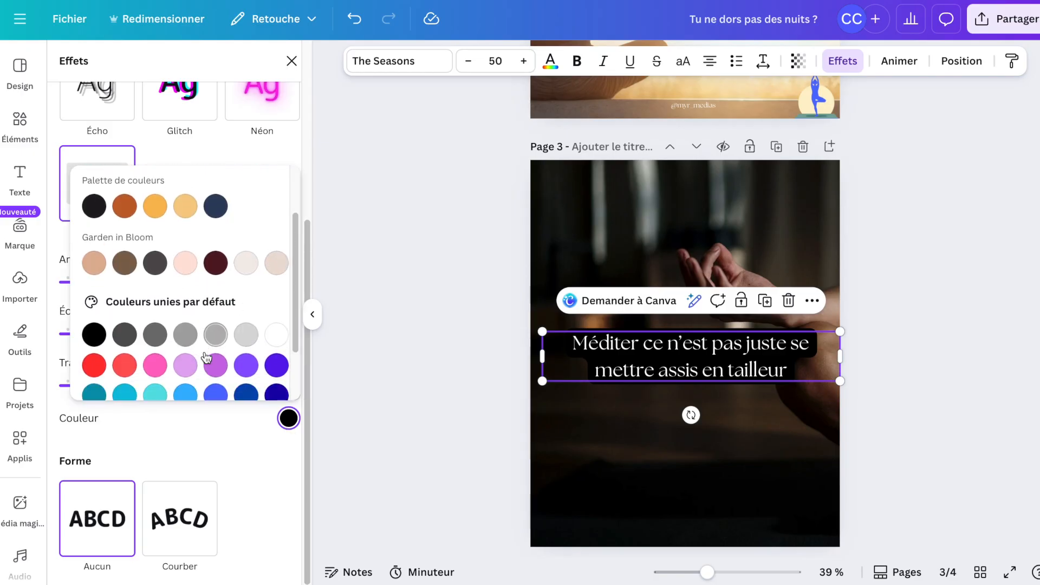
left_click(247, 336)
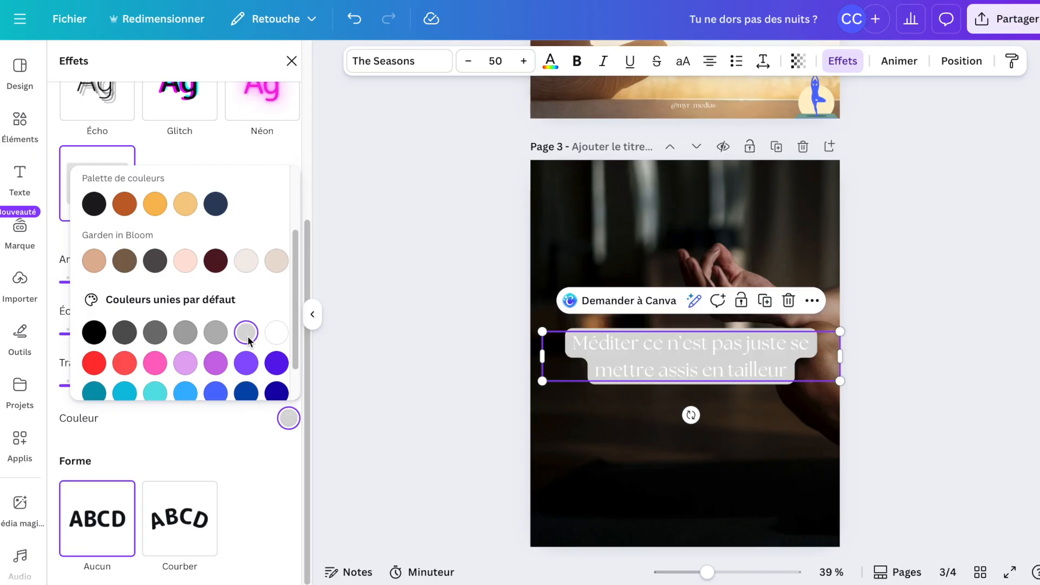
Colour the page 3 heading text dark blue.
left_click(548, 69)
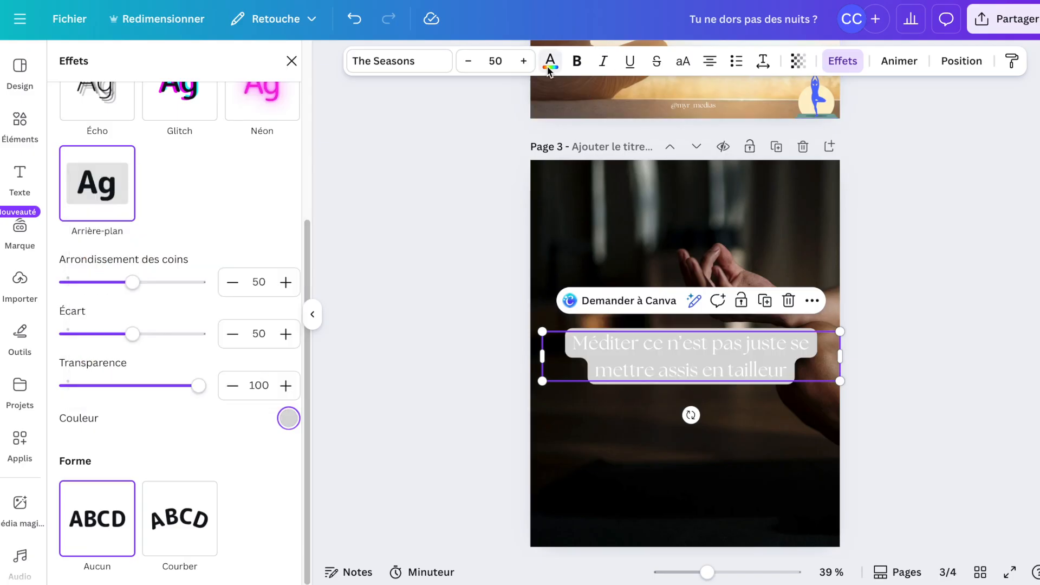
left_click(548, 69)
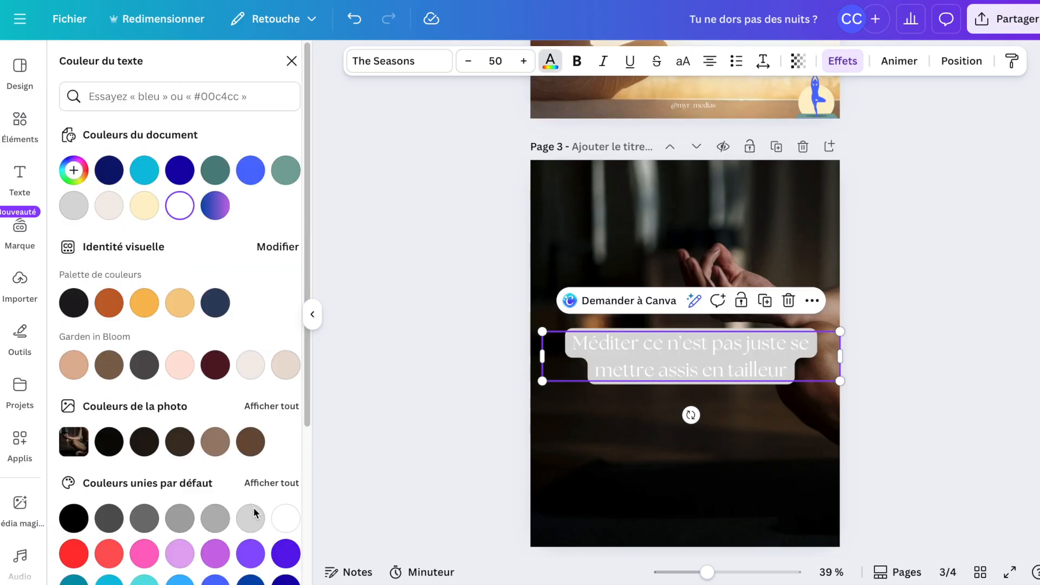
scroll(251, 509, "down", 2)
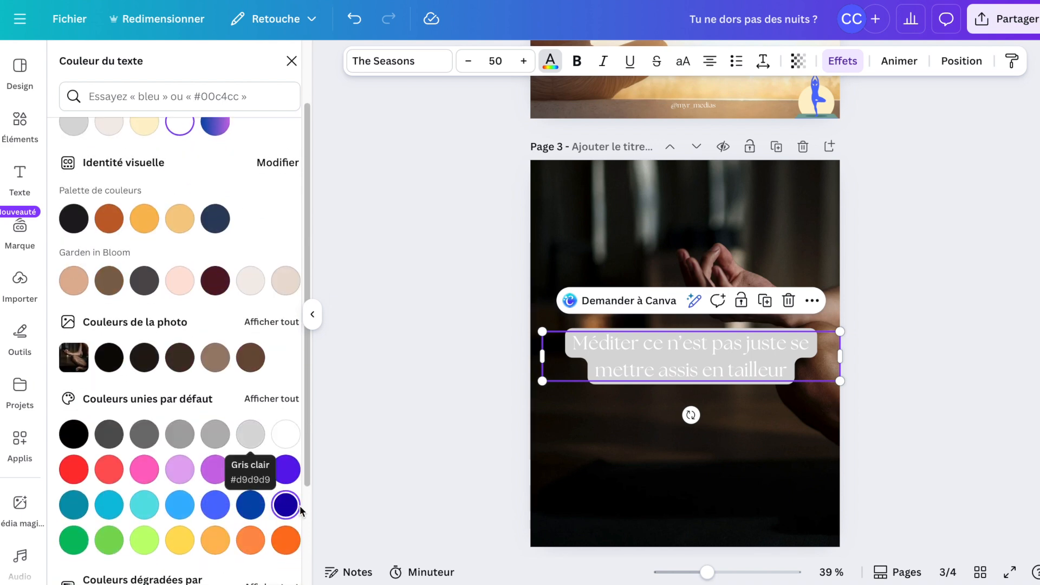
left_click(299, 505)
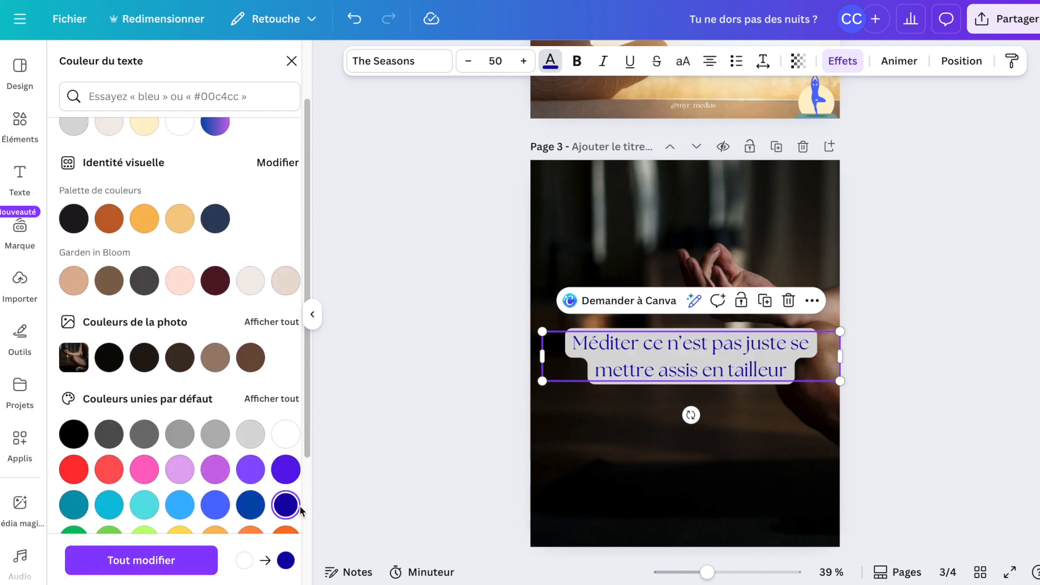
left_click(904, 401)
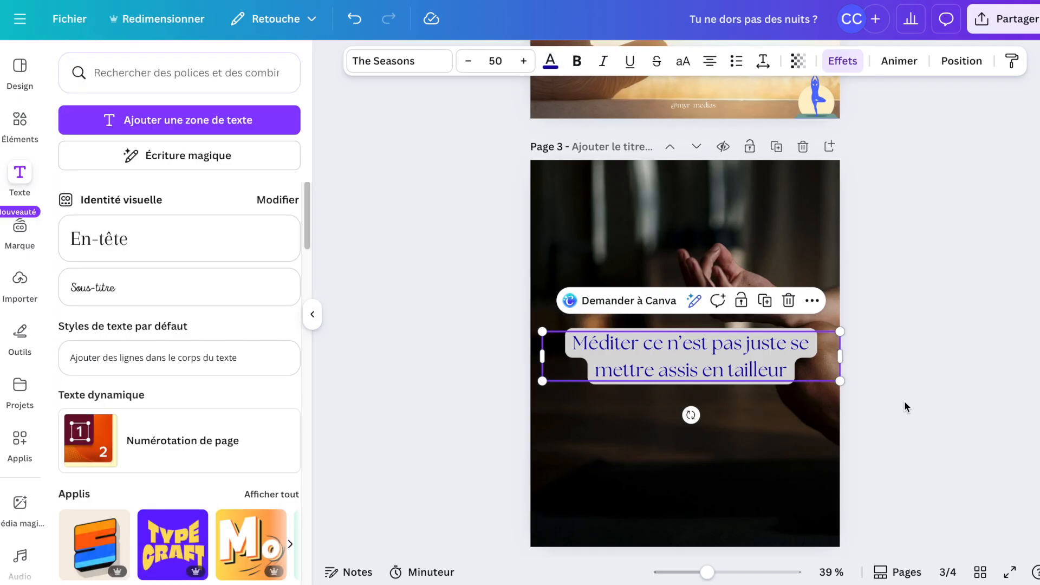
left_click(904, 401)
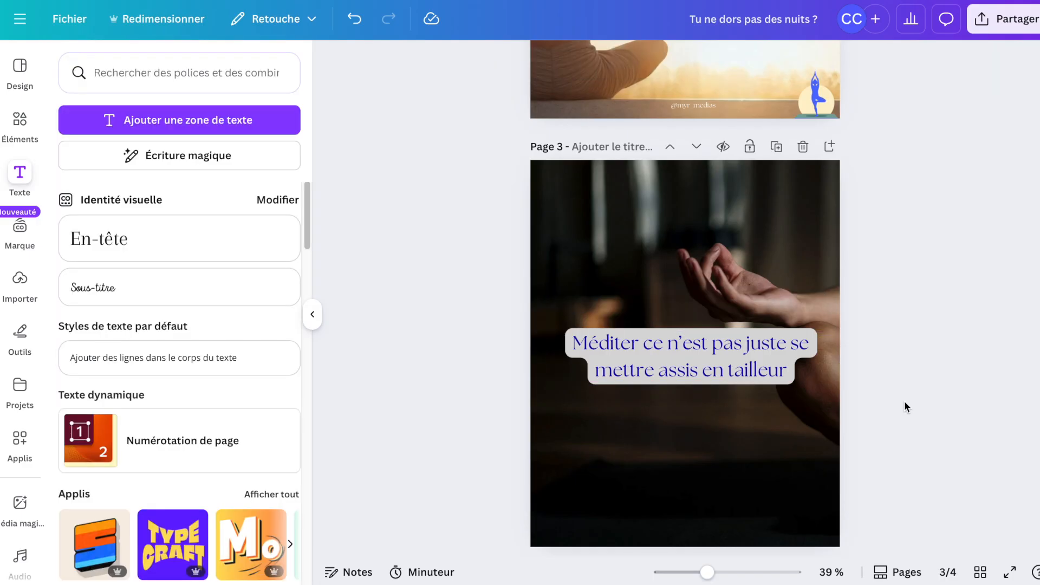
Remove the background effect from the page 3 heading, setting its style to none.
left_click(775, 369)
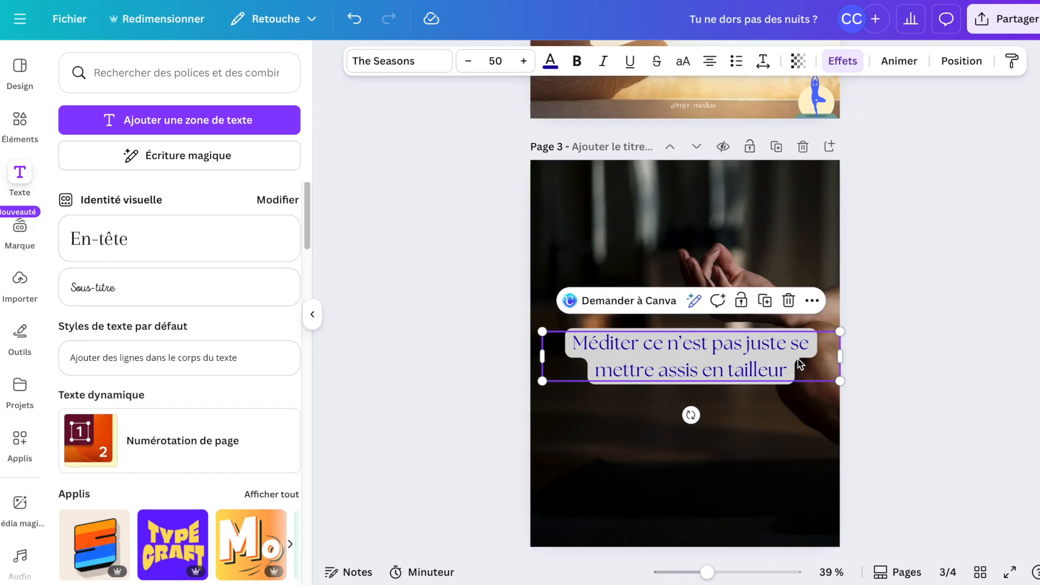
left_click(839, 64)
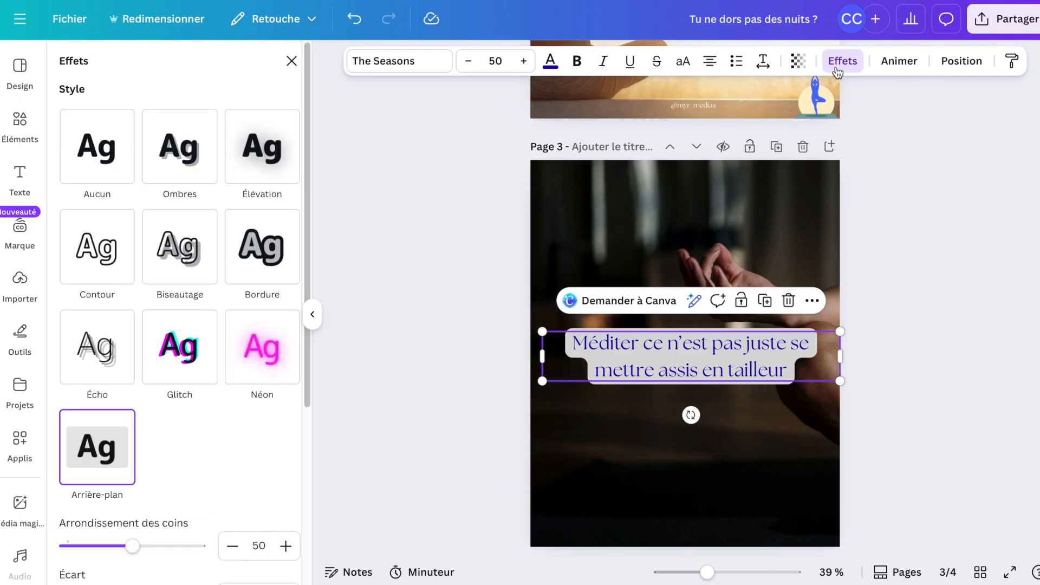
left_click(103, 180)
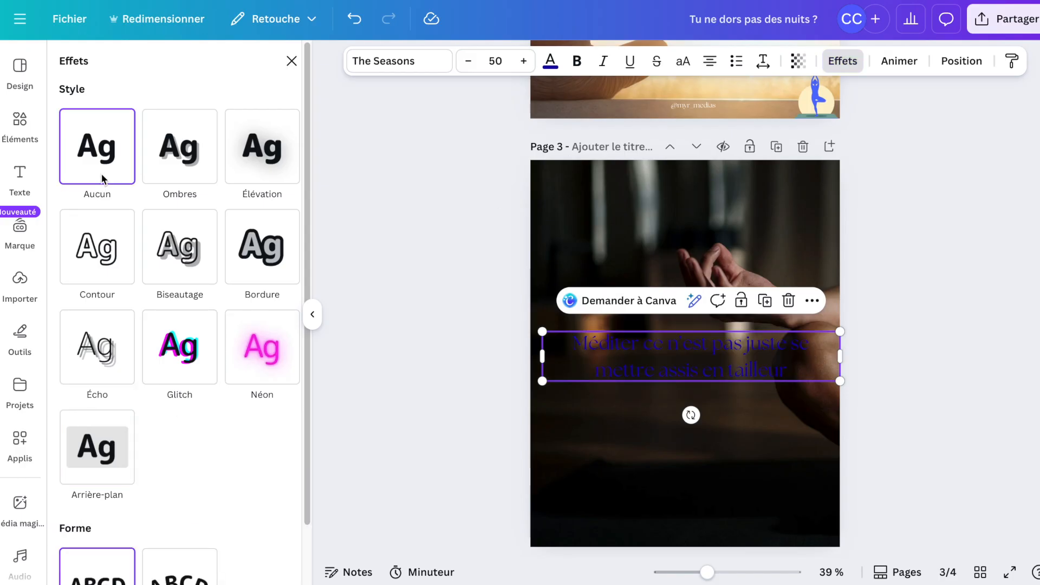
Clear the elements search and search for a rectangle shape.
left_click(22, 128)
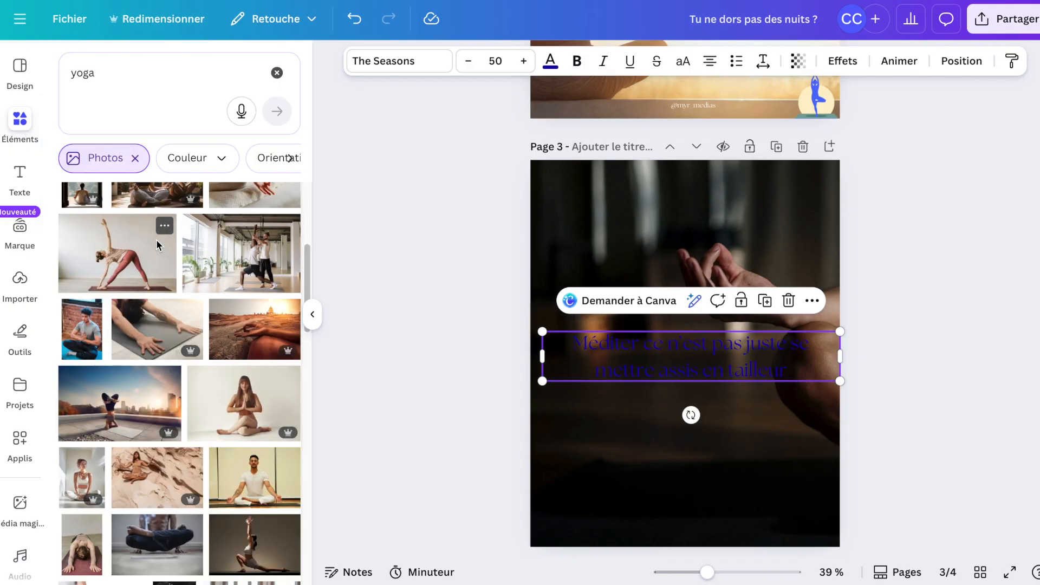
left_click(277, 74)
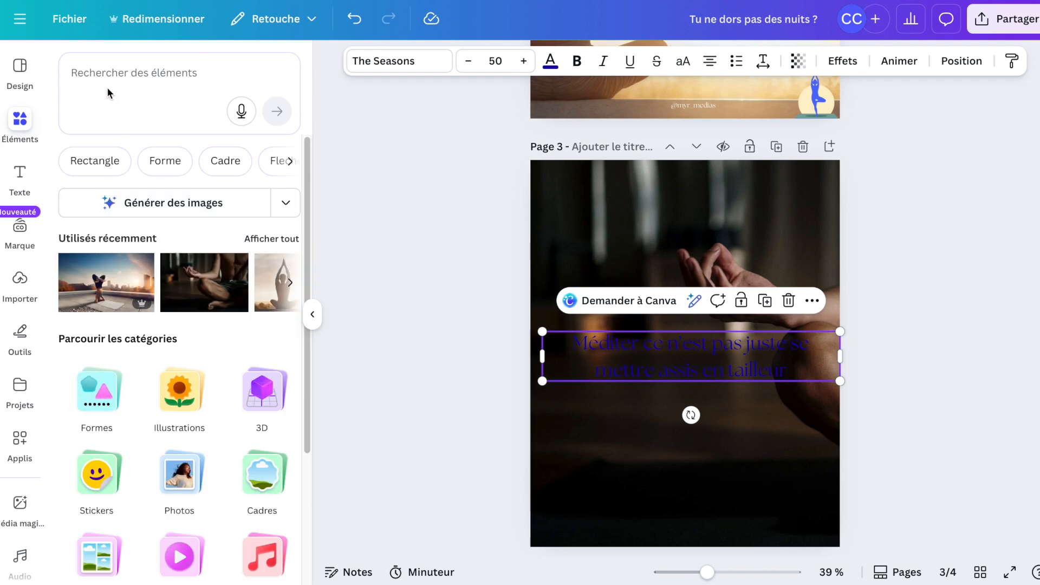
left_click(78, 167)
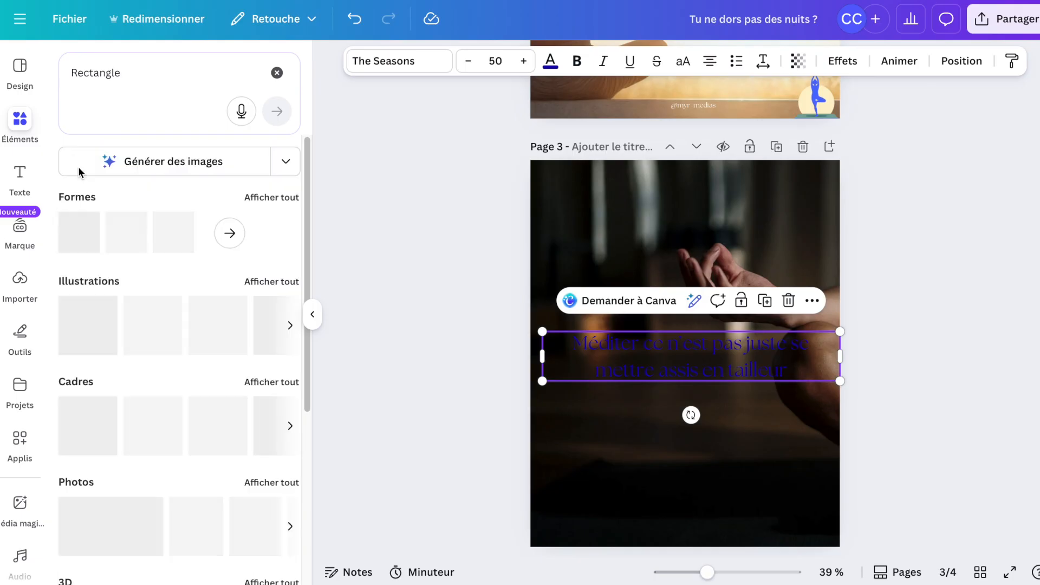
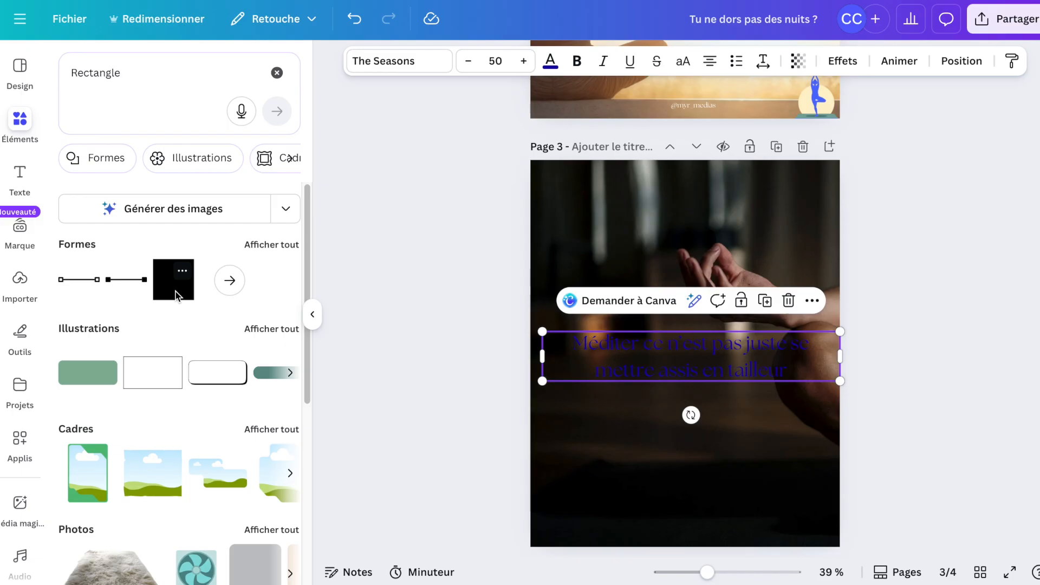
Add a rectangle shape and resize it to sit behind the page 3 heading.
left_click(175, 295)
left_click_drag(685, 308, 685, 322)
left_click_drag(685, 399, 686, 390)
left_click_drag(603, 360, 568, 357)
left_click_drag(733, 364, 819, 365)
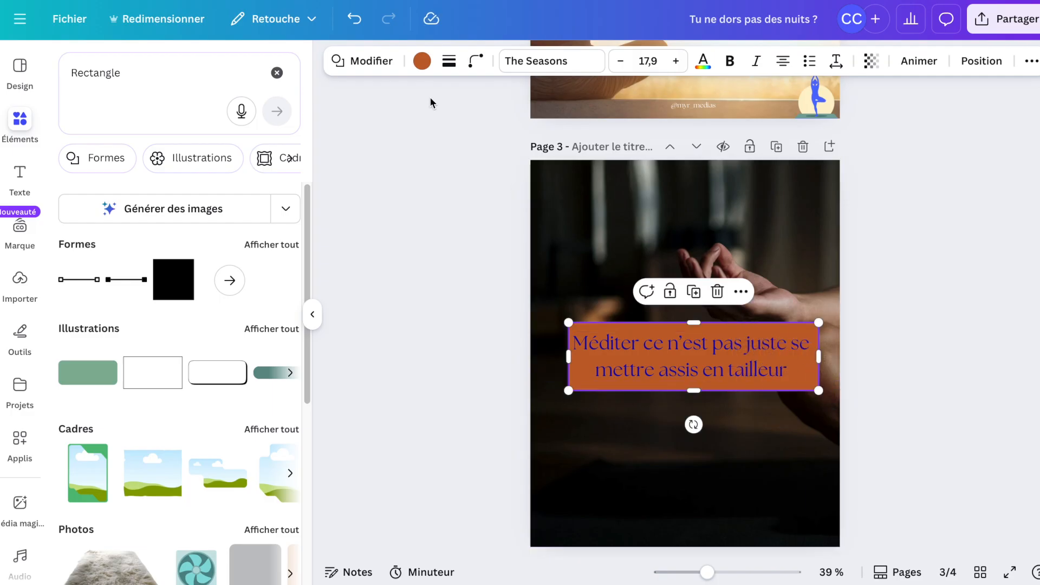
Colour the rectangle light beige from the Garden in Bloom palette.
left_click(421, 61)
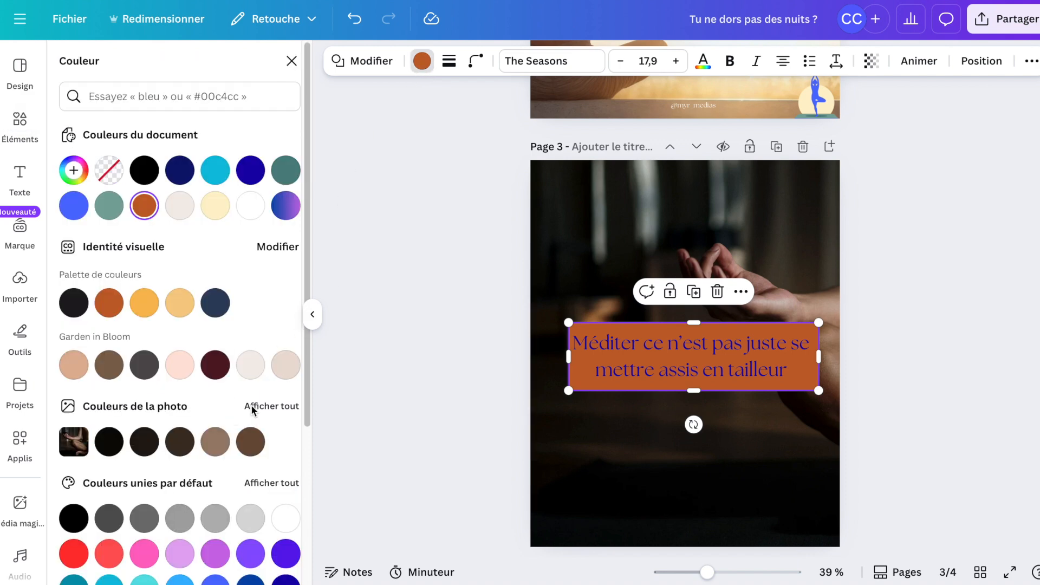
left_click(250, 366)
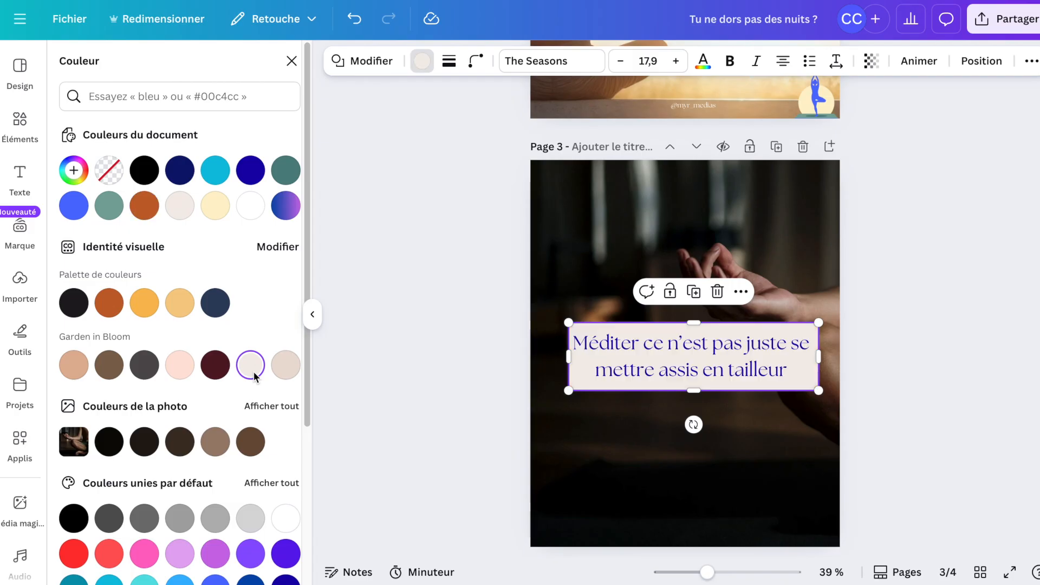
left_click(882, 376)
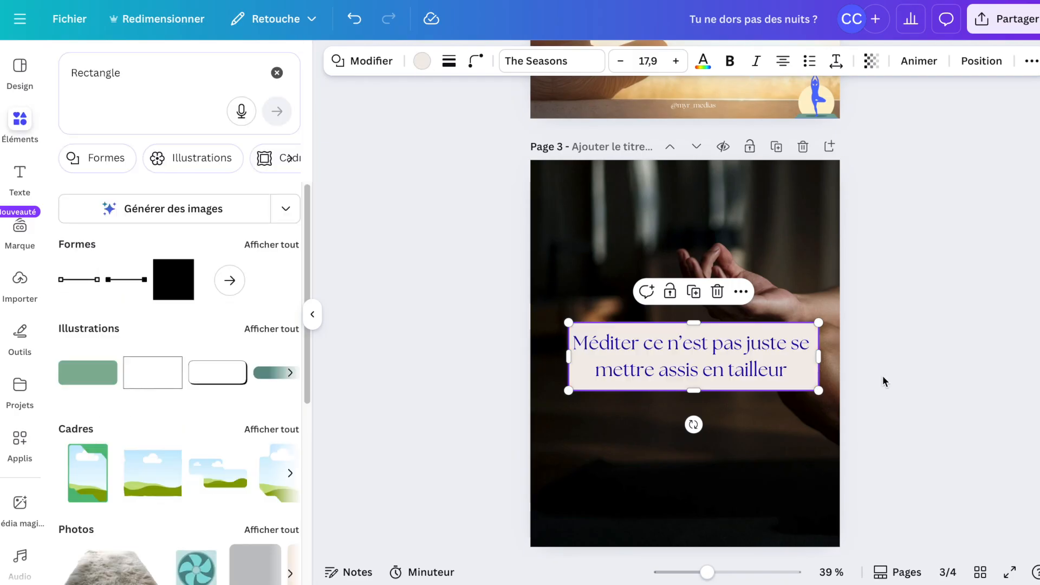
left_click(883, 377)
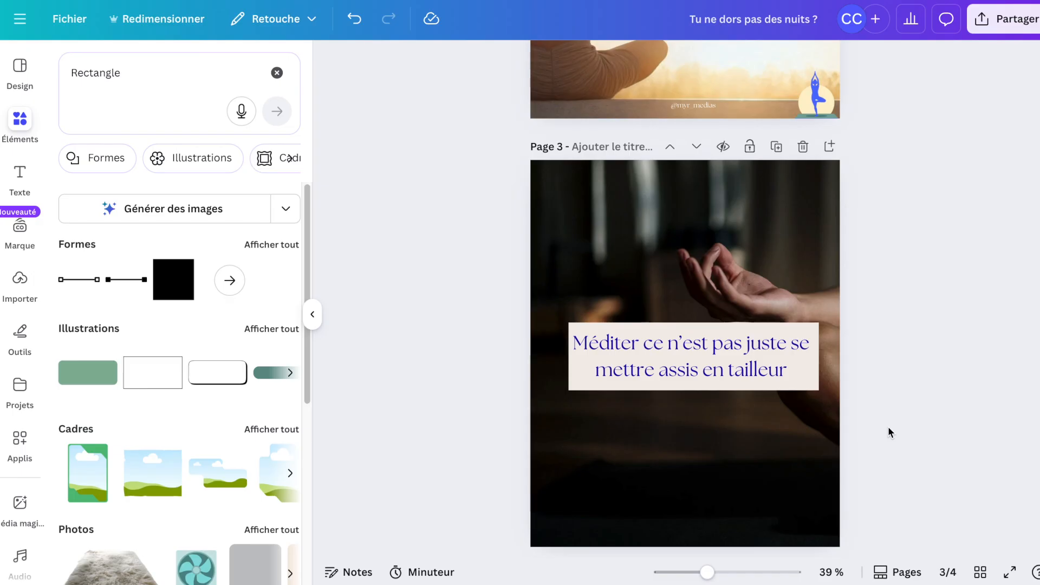
Set the page 3 background photo's transparency to 58.
left_click(816, 460)
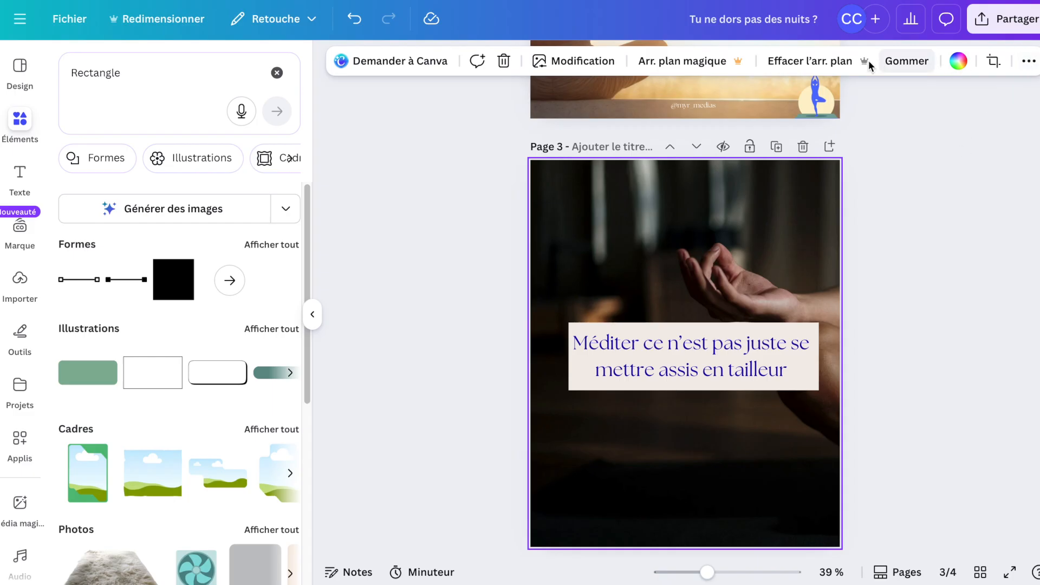
left_click(1025, 65)
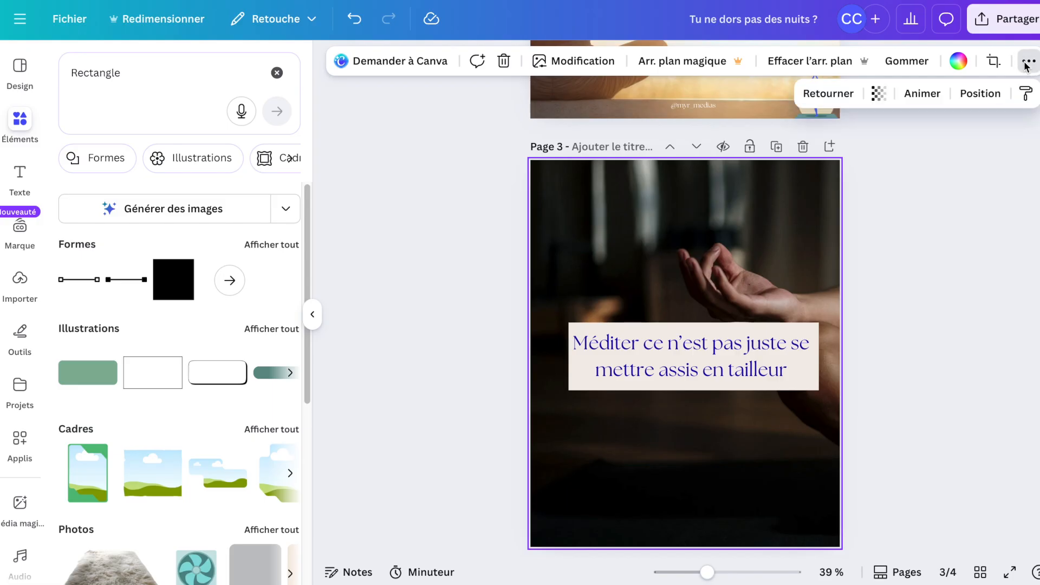
left_click(878, 95)
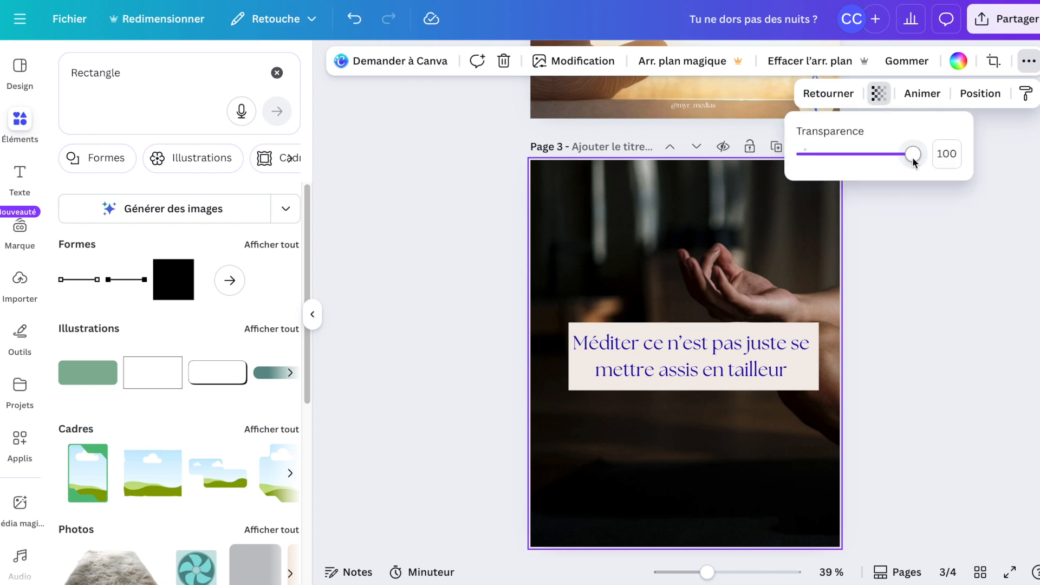
left_click_drag(904, 161, 818, 160)
left_click_drag(836, 160, 867, 164)
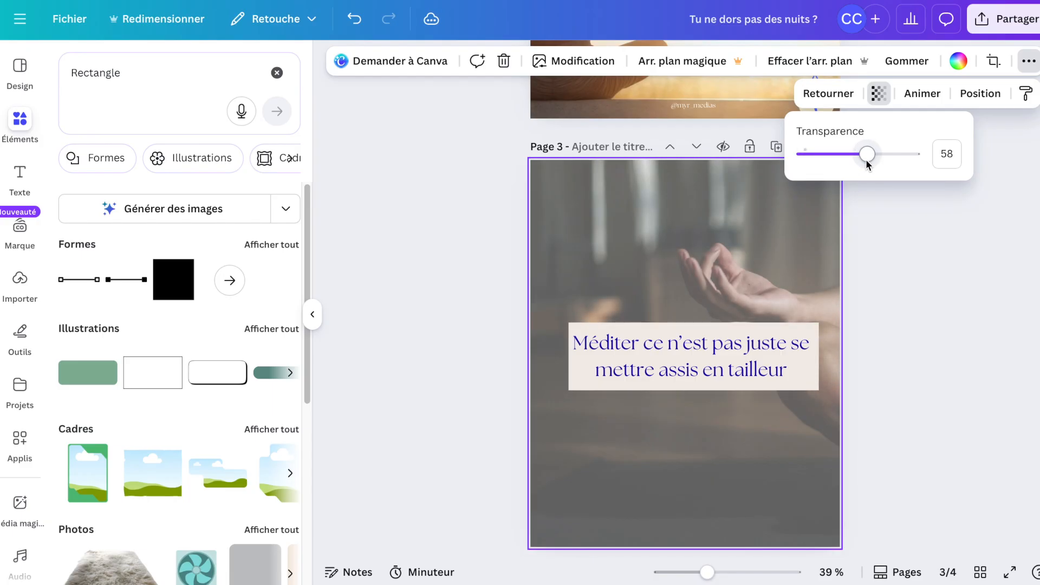
left_click(802, 390)
key("Escape")
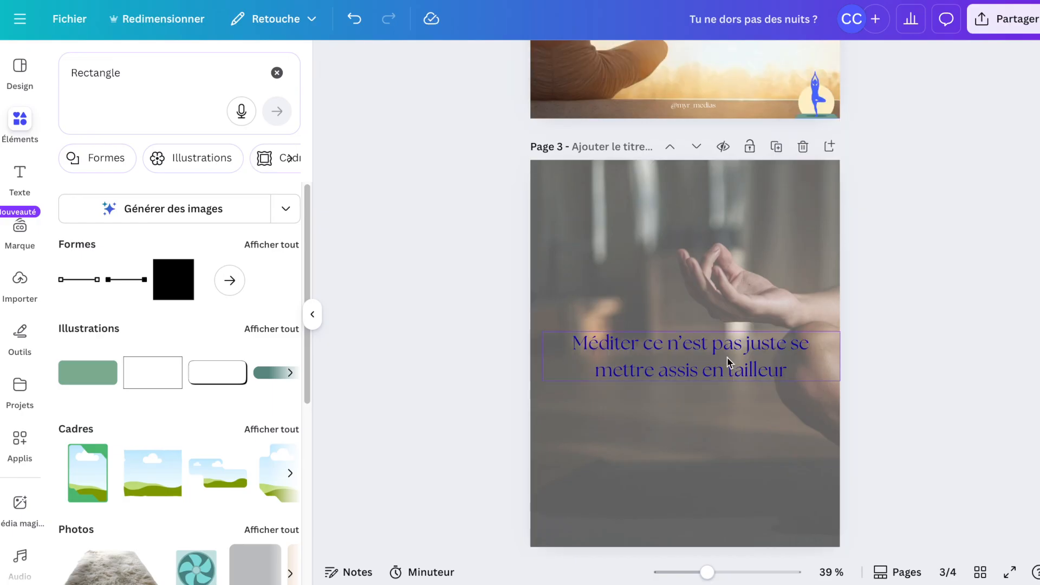
left_click_drag(725, 349, 720, 302)
scroll(718, 390, "down", 1)
scroll(719, 302, "up", 1)
scroll(719, 302, "up", 1)
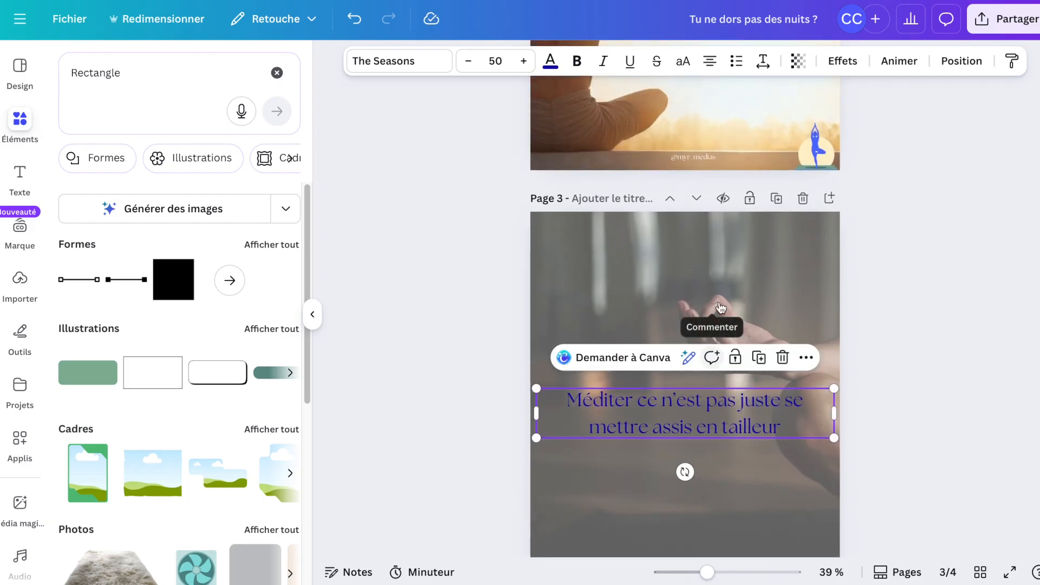
left_click(355, 22)
left_click(354, 22)
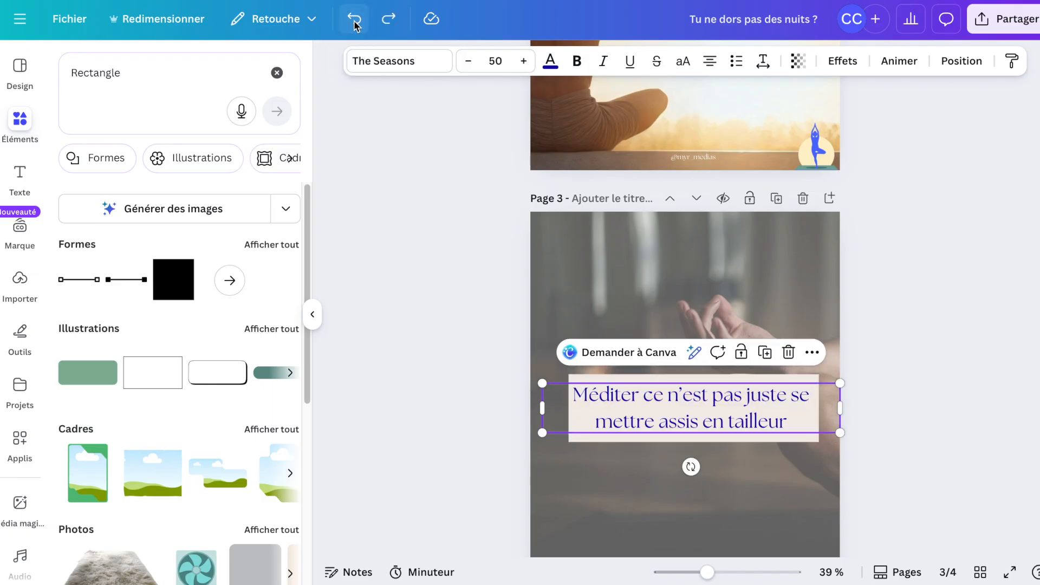
Move the framed photo on page 4 higher up the page.
left_click(477, 378)
scroll(477, 378, "down", 3)
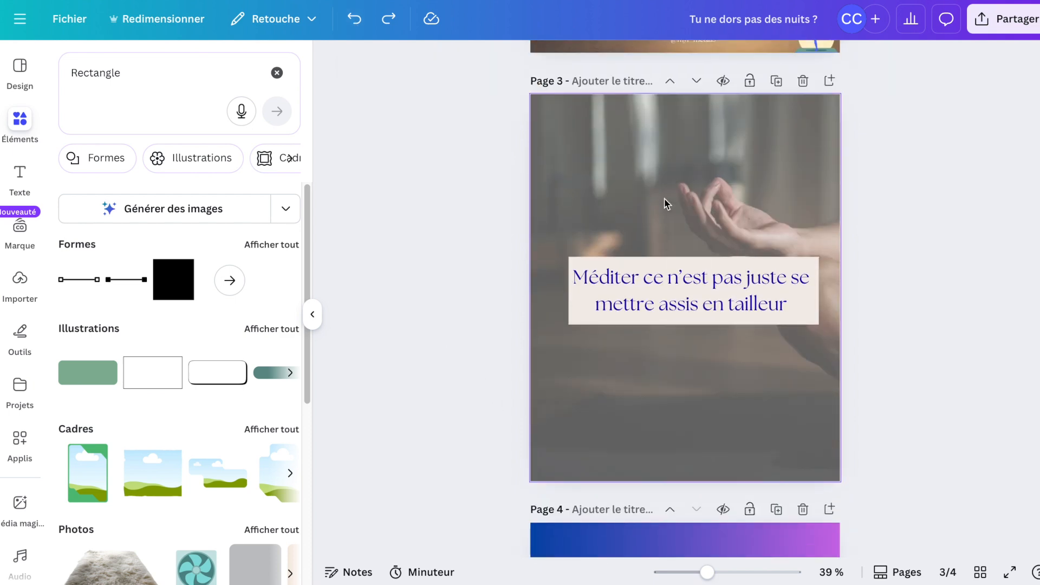
scroll(708, 352, "down", 7)
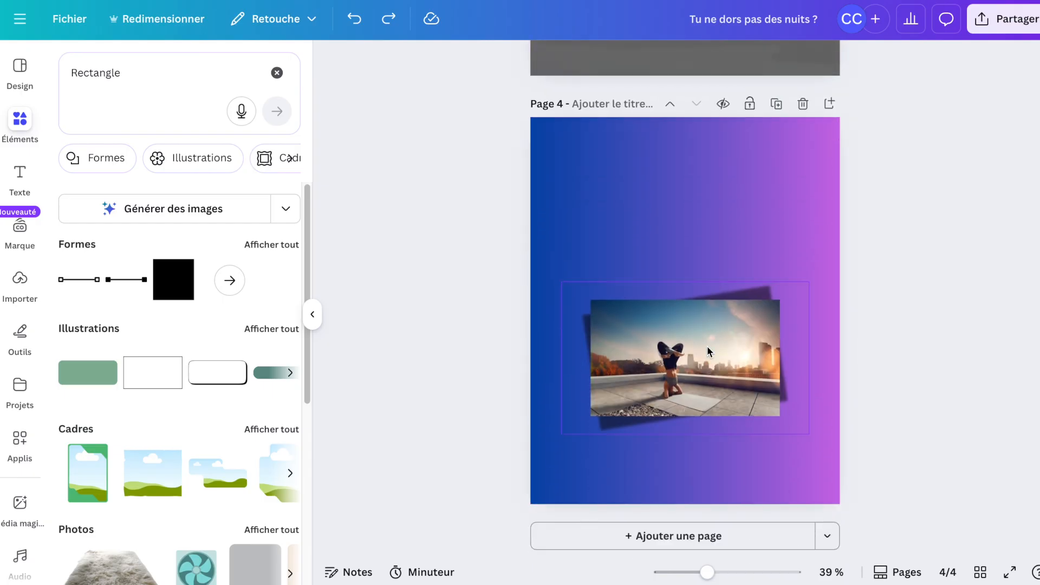
left_click_drag(707, 351, 707, 212)
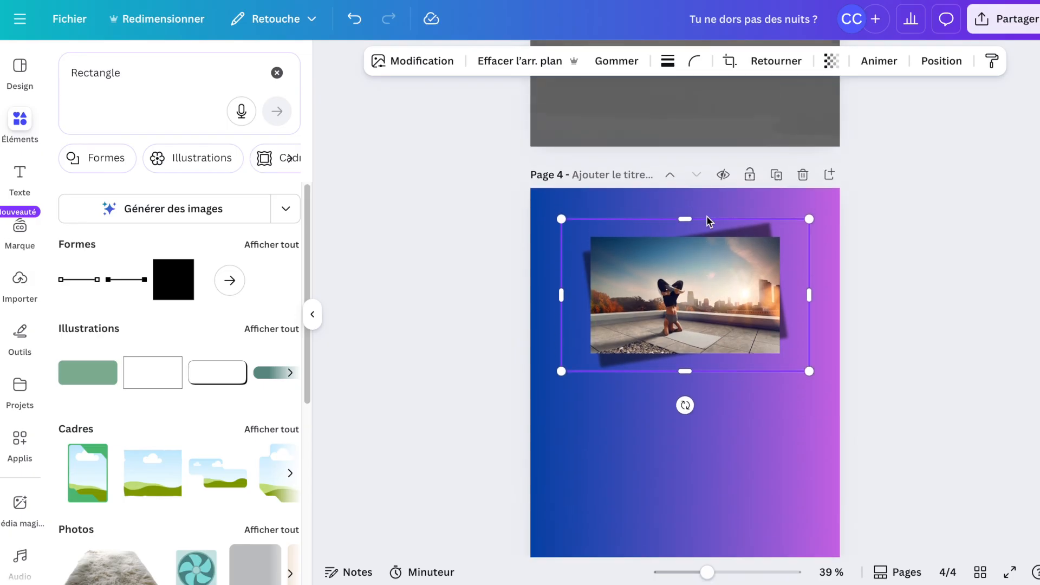
Copy the page 3 heading with its beige rectangle onto page 4 and place it below the photo.
scroll(707, 216, "up", 6)
left_click(706, 216)
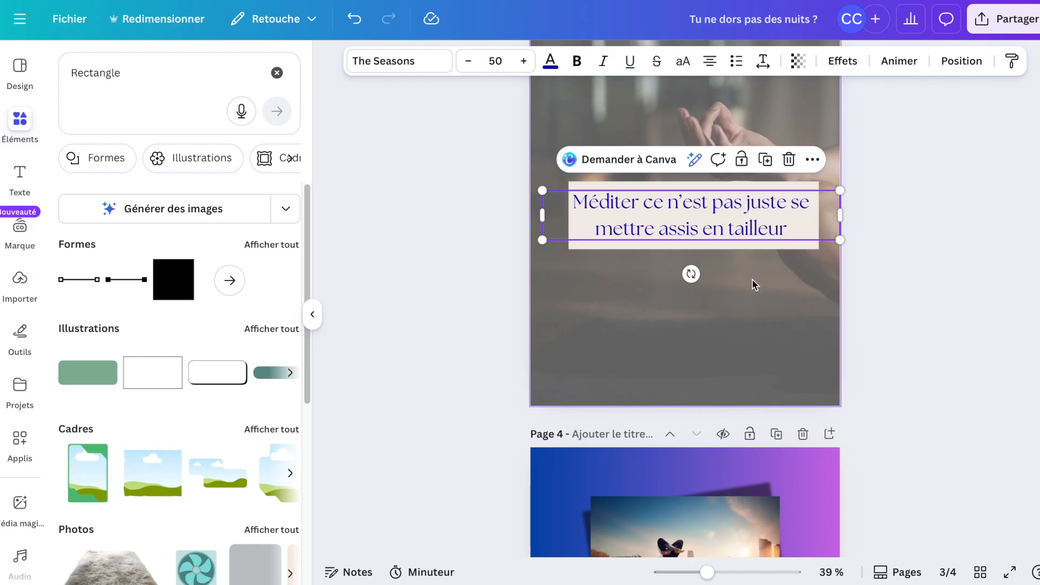
left_click_drag(751, 280, 829, 181)
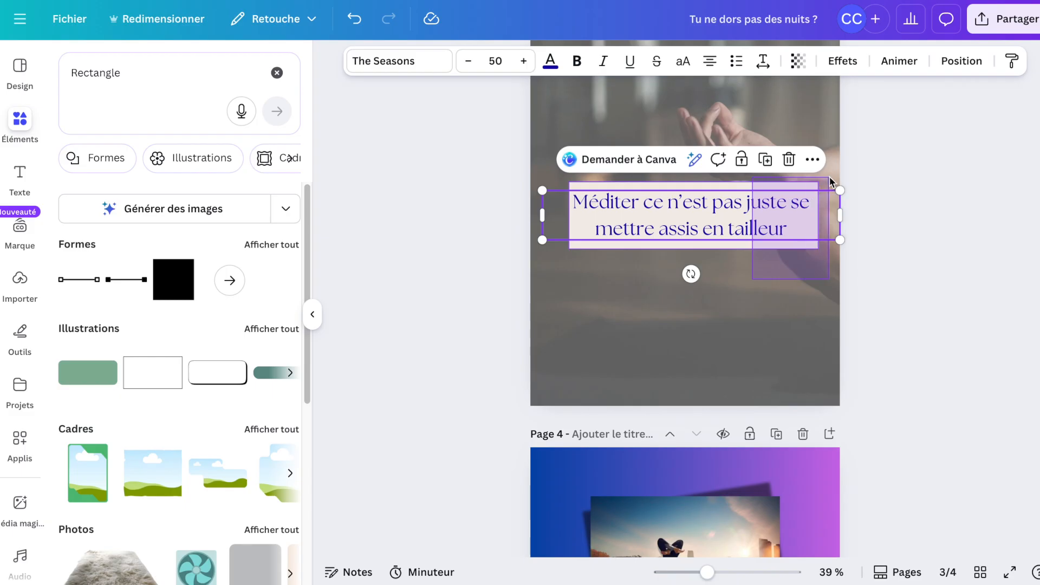
left_click_drag(830, 181, 830, 181)
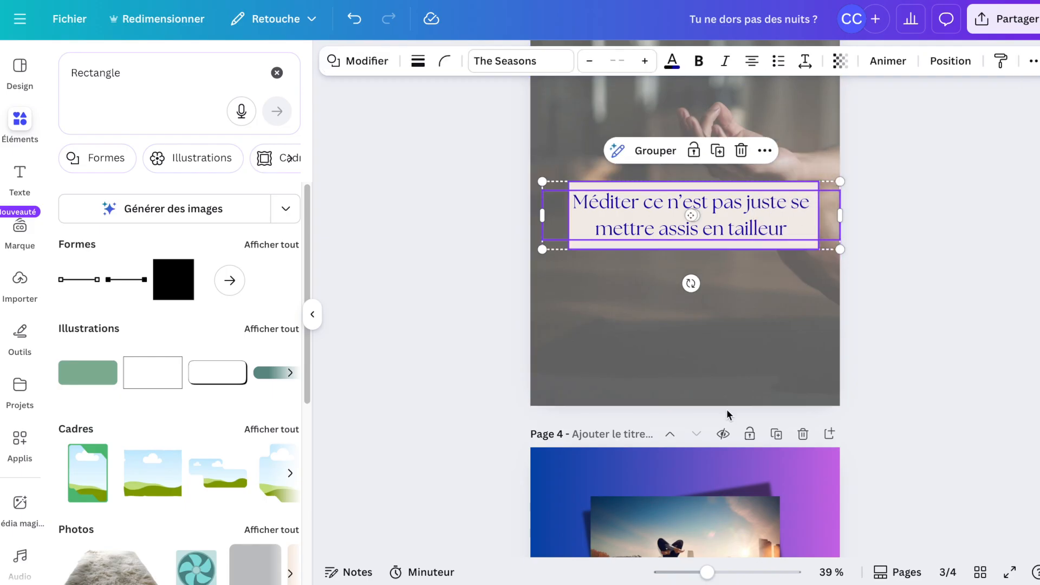
scroll(726, 408, "down", 5)
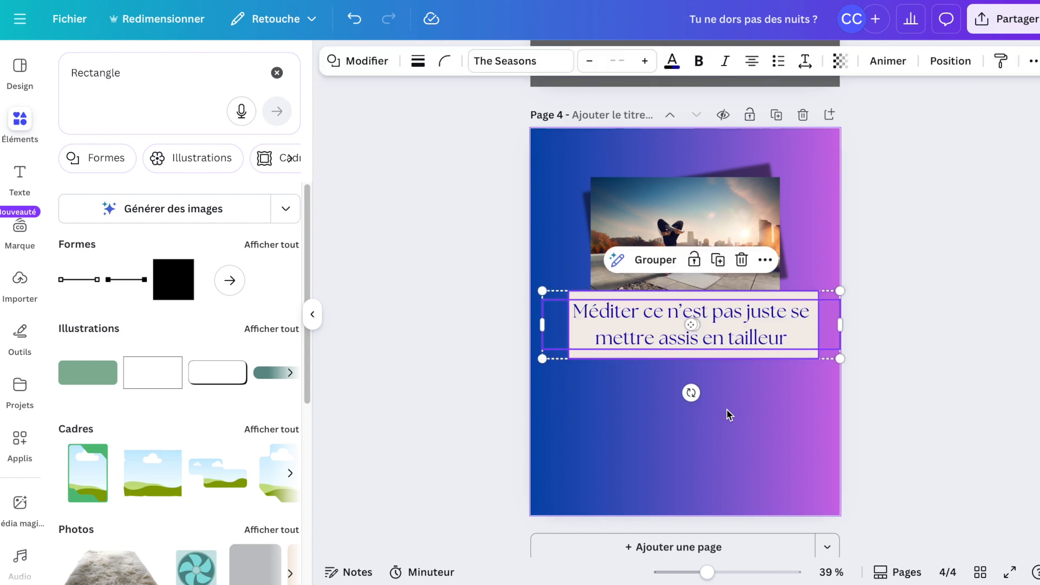
left_click_drag(766, 327, 760, 395)
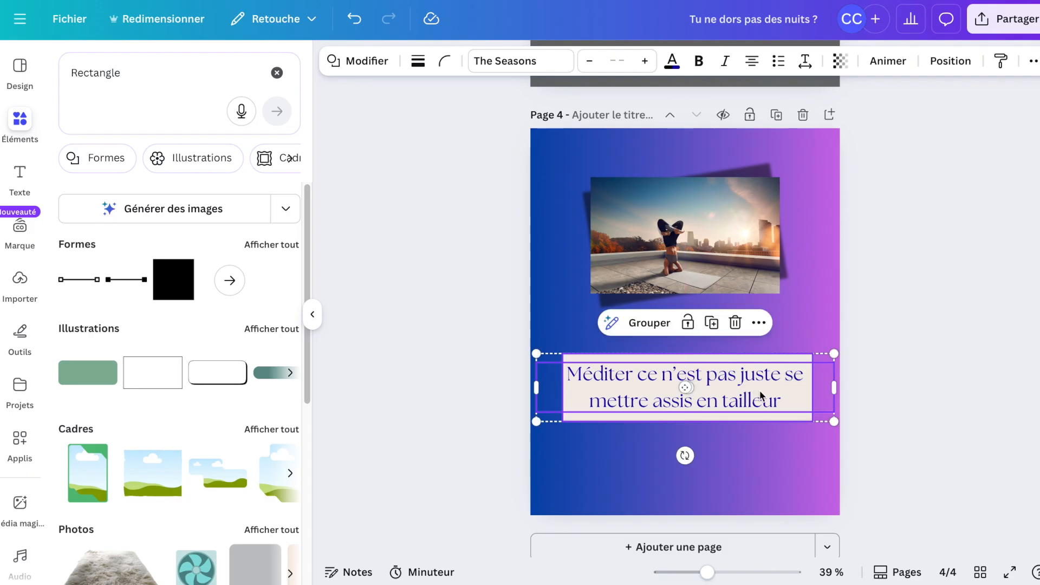
Replace the page 4 heading with "t’as le sentiment de perdre la tête par moments?" and narrow its text box.
double_click(761, 396)
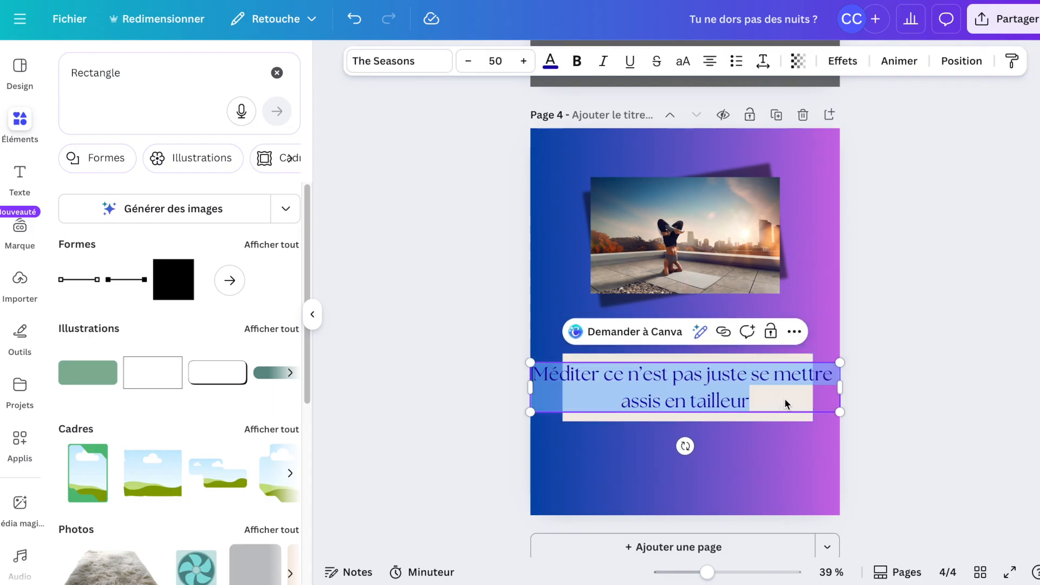
type("t’as le sentiment de perdre la tête par moments?")
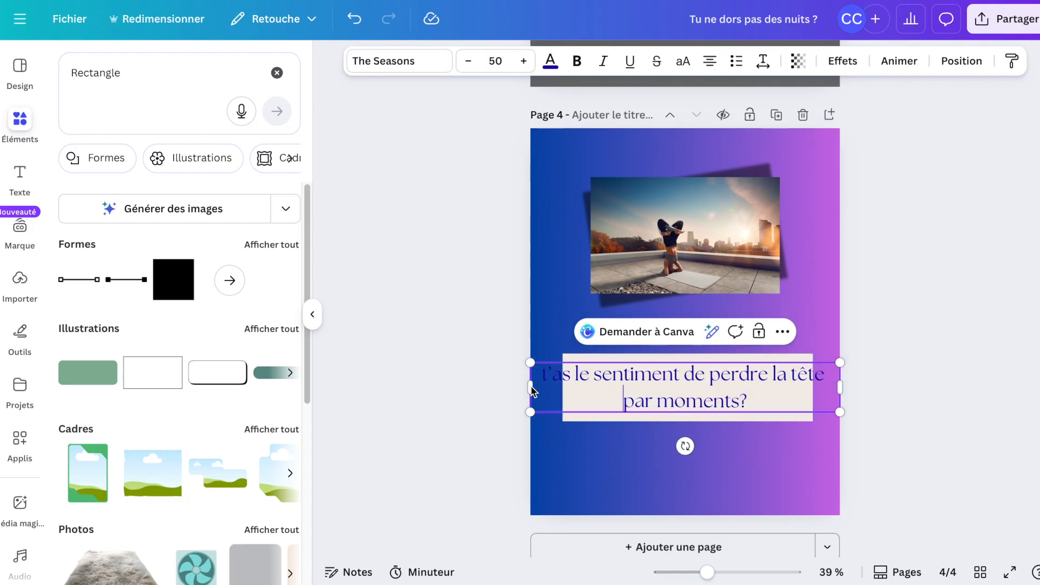
mouse_move(555, 388)
left_mouse_down()
mouse_move(580, 387)
mouse_move(567, 392)
left_mouse_up()
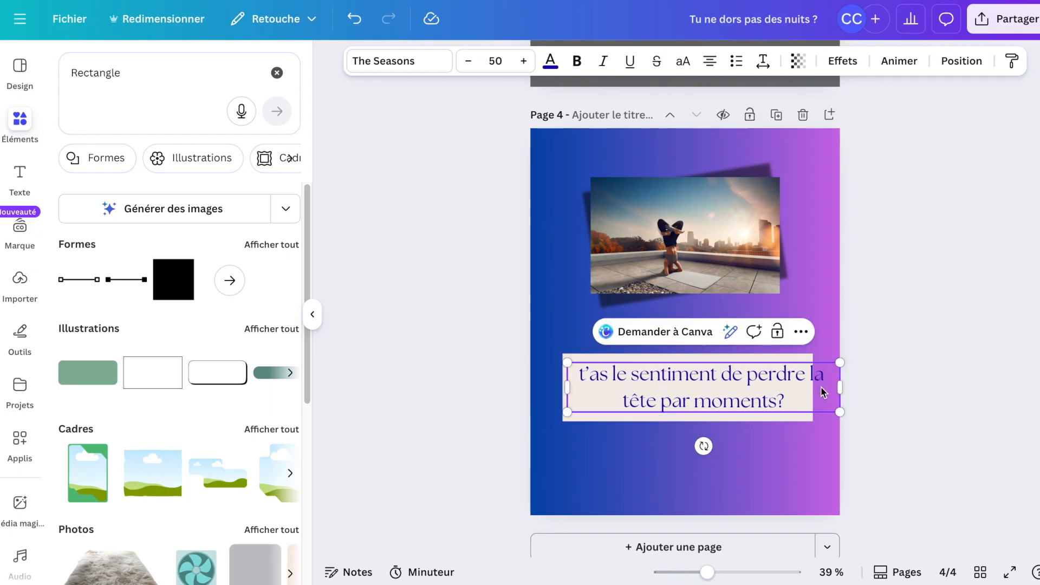
left_click_drag(840, 387, 807, 391)
Resize the beige rectangle to fit snugly behind the page 4 heading.
left_click(796, 420)
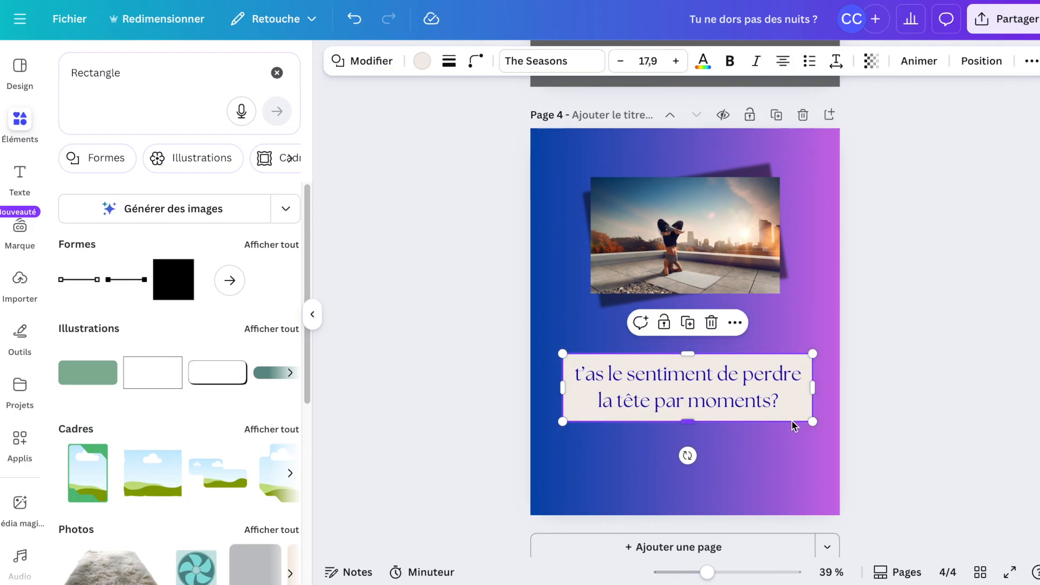
left_click_drag(689, 425, 690, 421)
left_click_drag(688, 358, 687, 362)
left_click(896, 274)
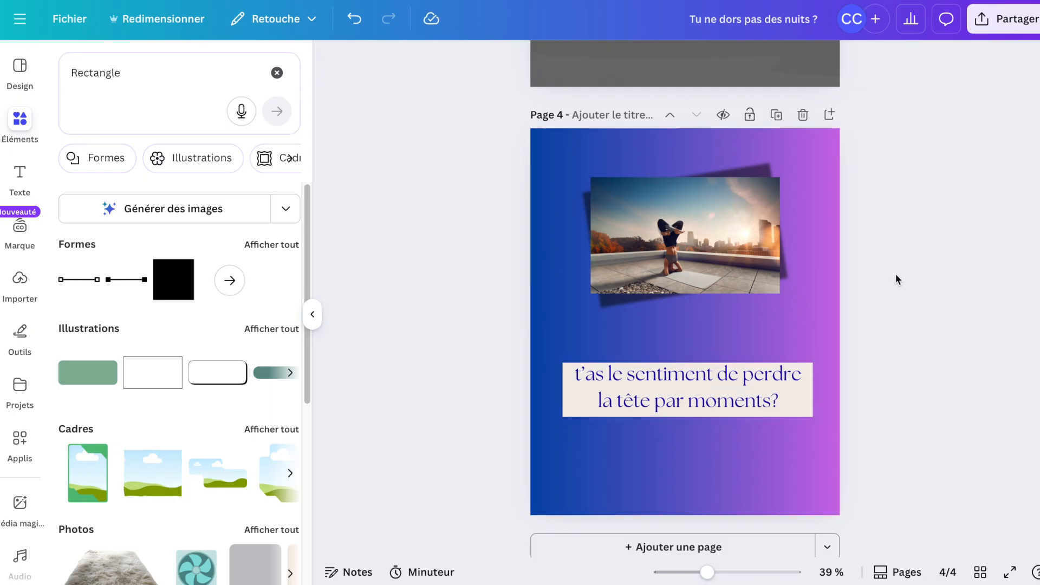
Copy the "VRAIE PAUSE?" text from page 2 and paste it onto page 4.
scroll(895, 274, "up", 6)
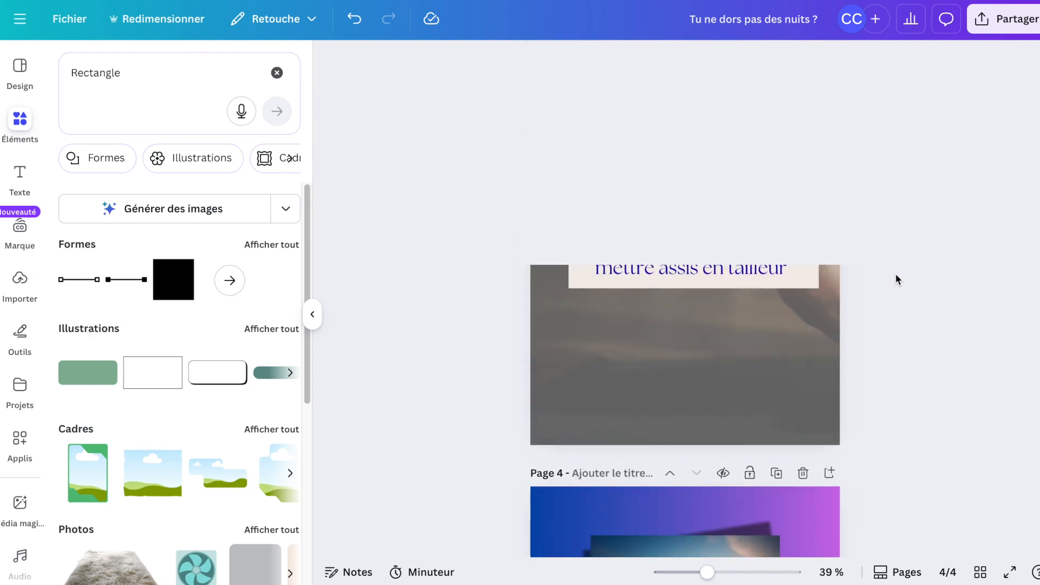
scroll(895, 274, "up", 5)
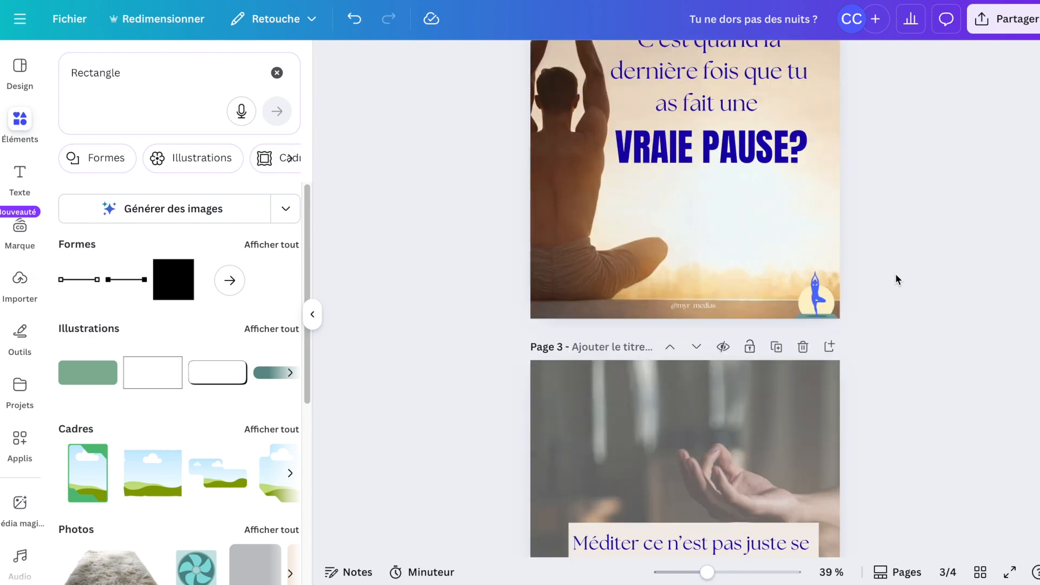
scroll(895, 274, "up", 1)
left_click(778, 179)
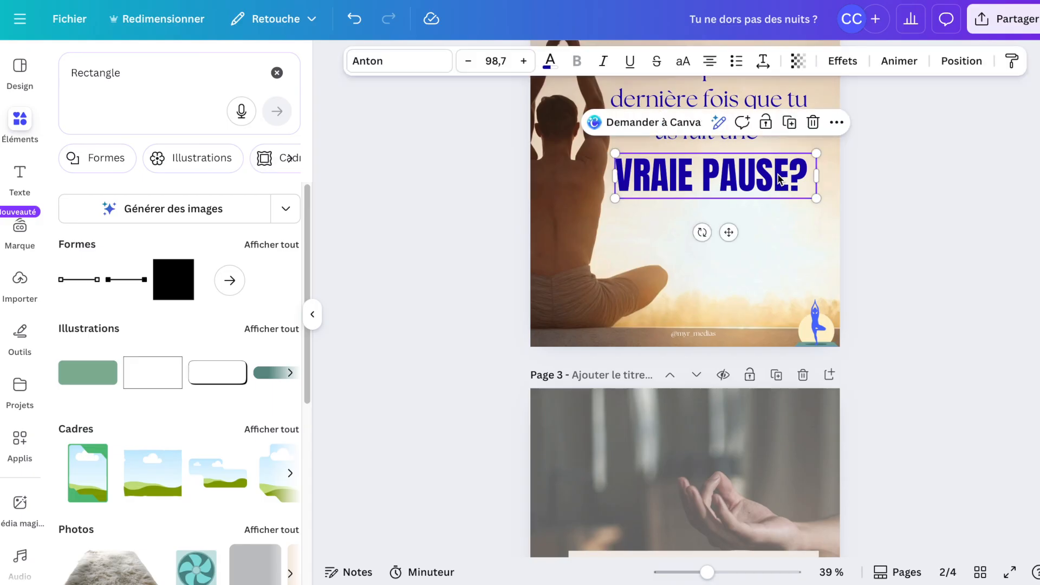
scroll(778, 179, "down", 13)
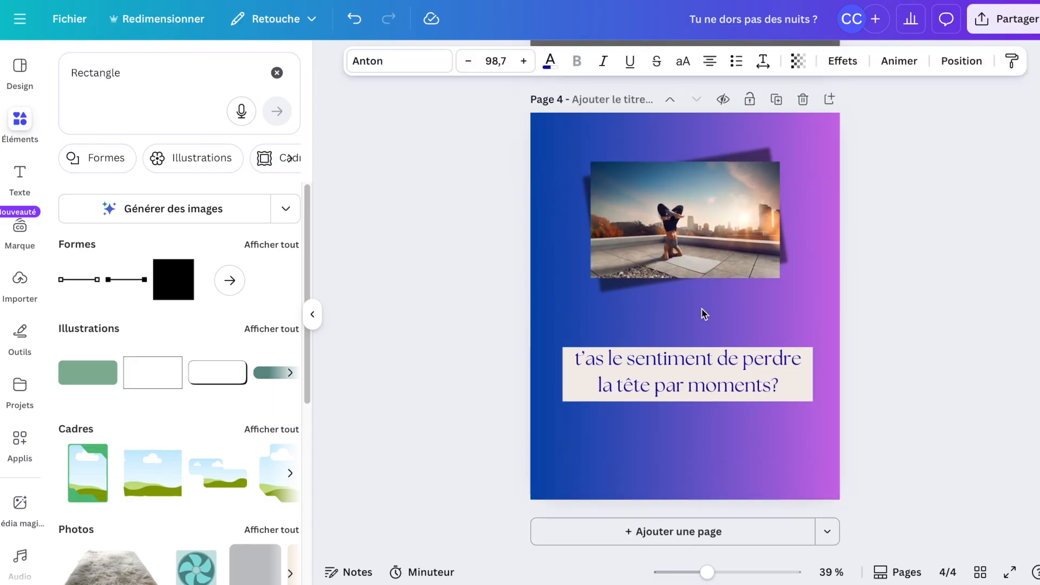
key("ctrl+v")
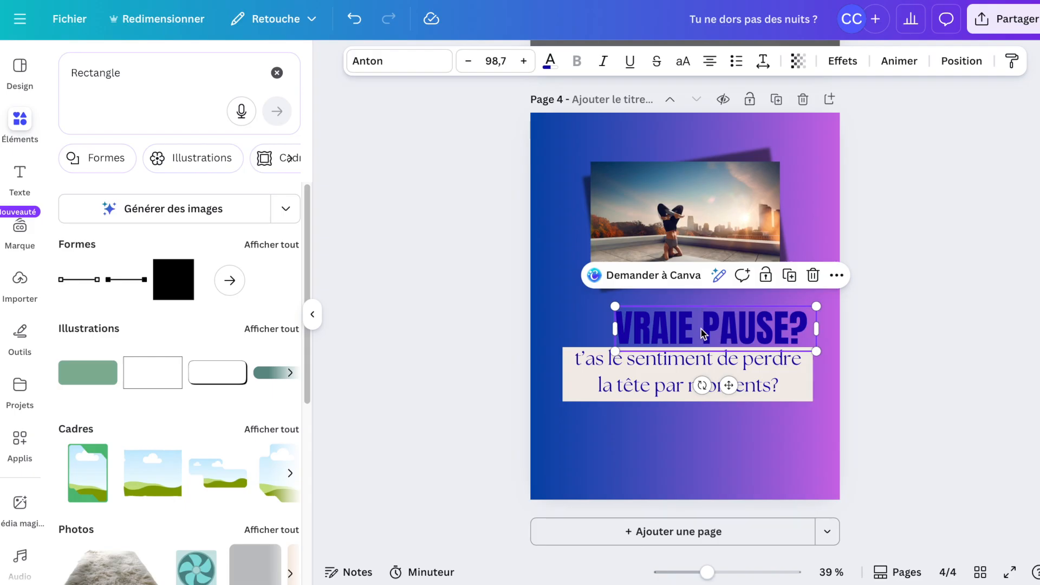
Replace the pasted text with "depuis que t’es en ménopause" and shrink it to about 32 pt.
double_click(701, 333)
type("depu")
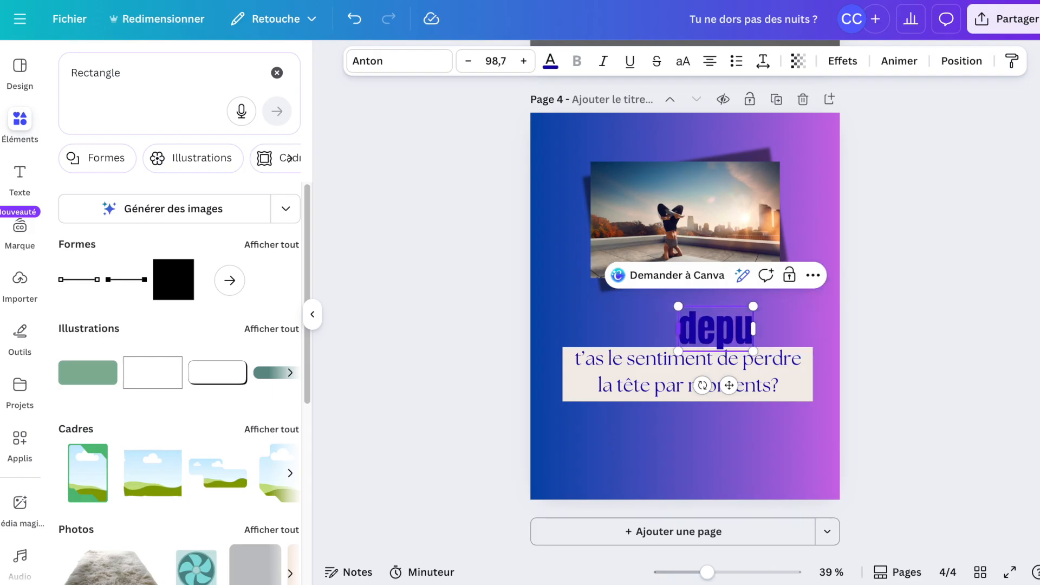
type("is que")
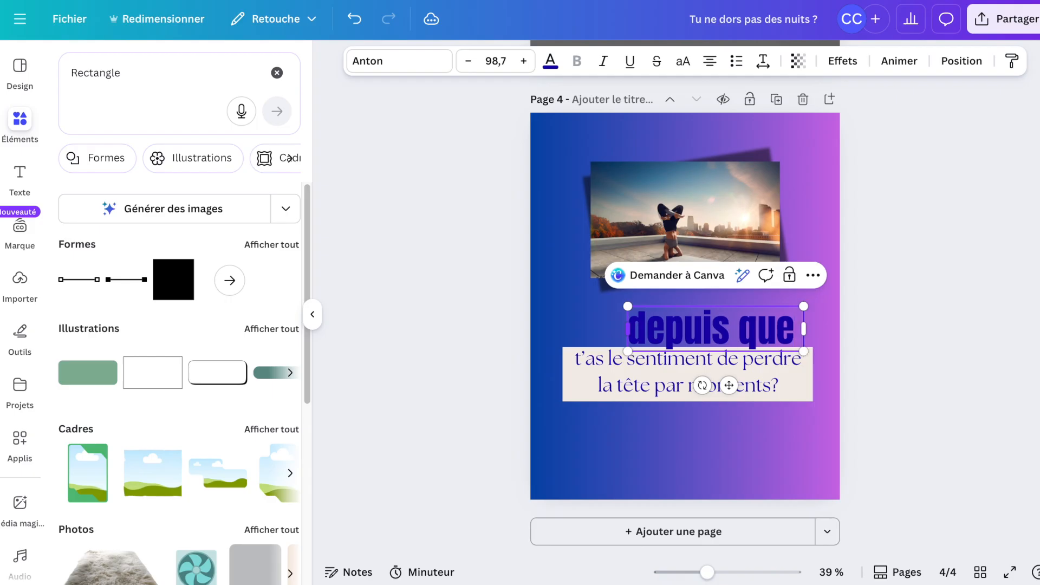
type(" t’es en")
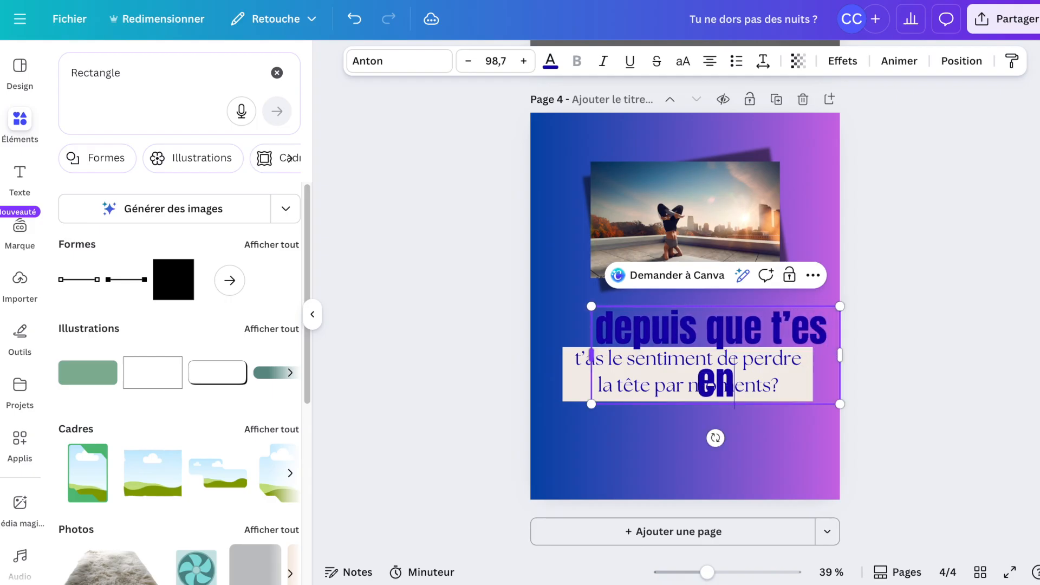
type(" ménopause")
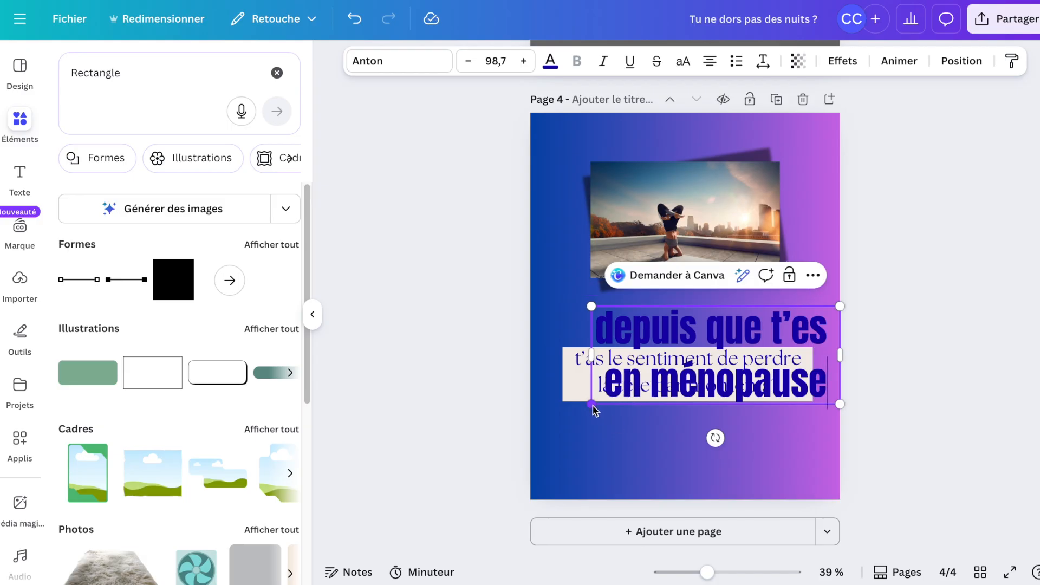
left_click_drag(592, 405, 690, 322)
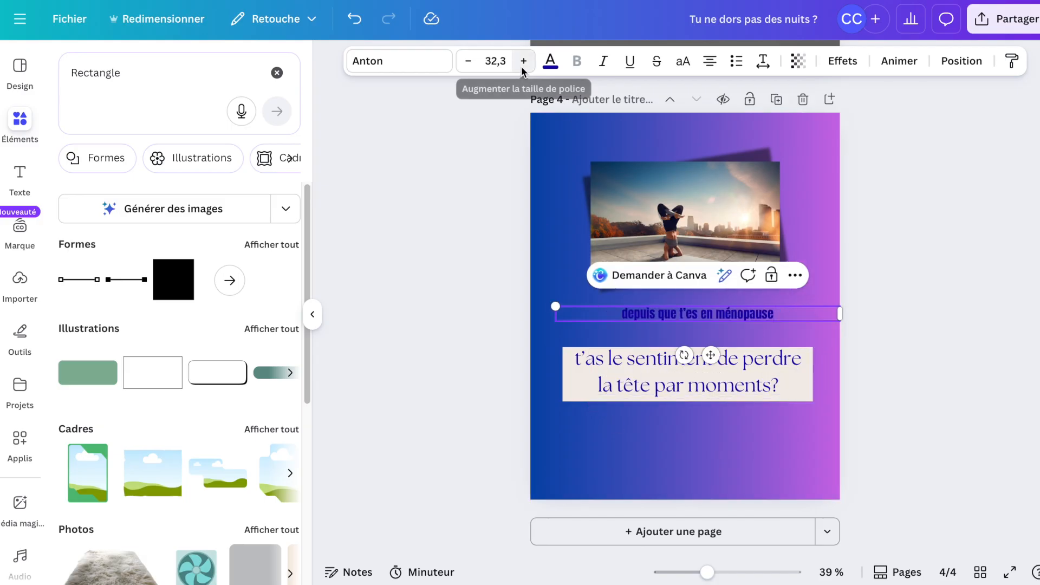
Increase the font size of the "depuis que t’es en ménopause" text on page 4.
left_click(523, 61)
left_click(523, 61)
left_click(523, 61)
left_click(523, 61)
left_click(524, 61)
left_click(524, 61)
left_click(523, 67)
left_click(523, 67)
left_click(523, 67)
left_click(523, 67)
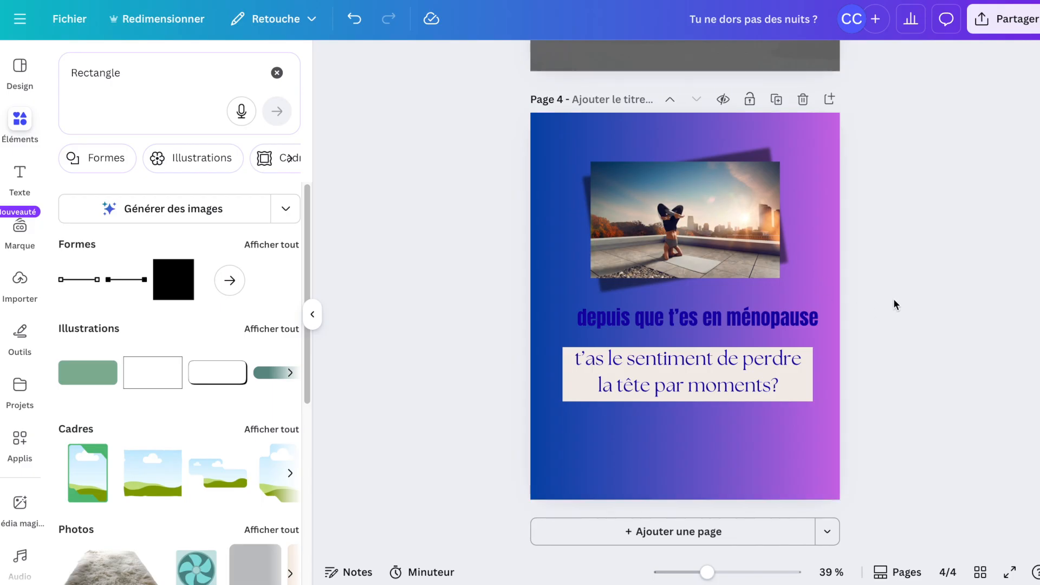
Add a new blank page after page 2 and set its background colour to dark blue.
scroll(893, 300, "up", 15)
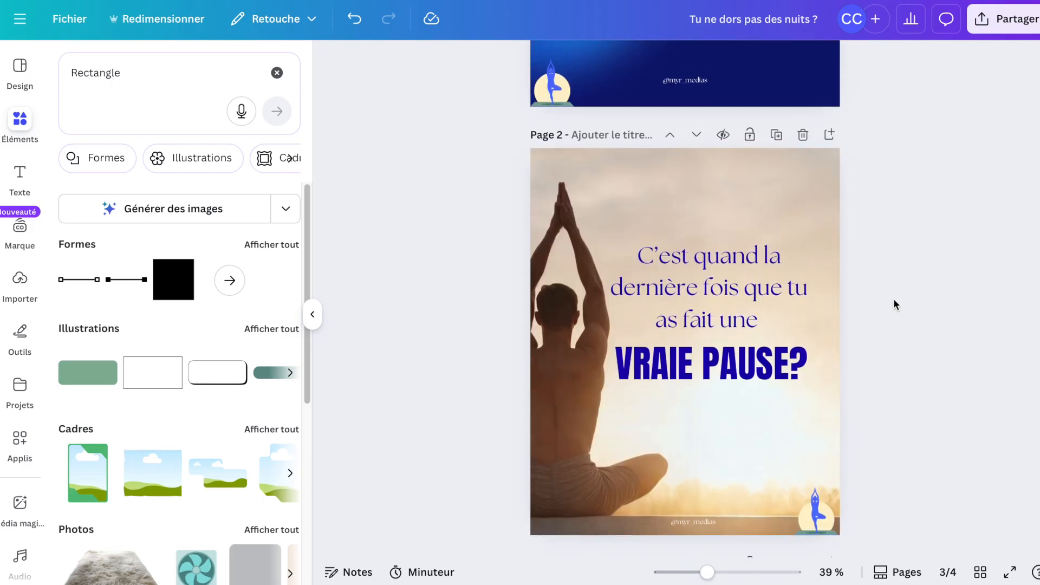
left_click(827, 135)
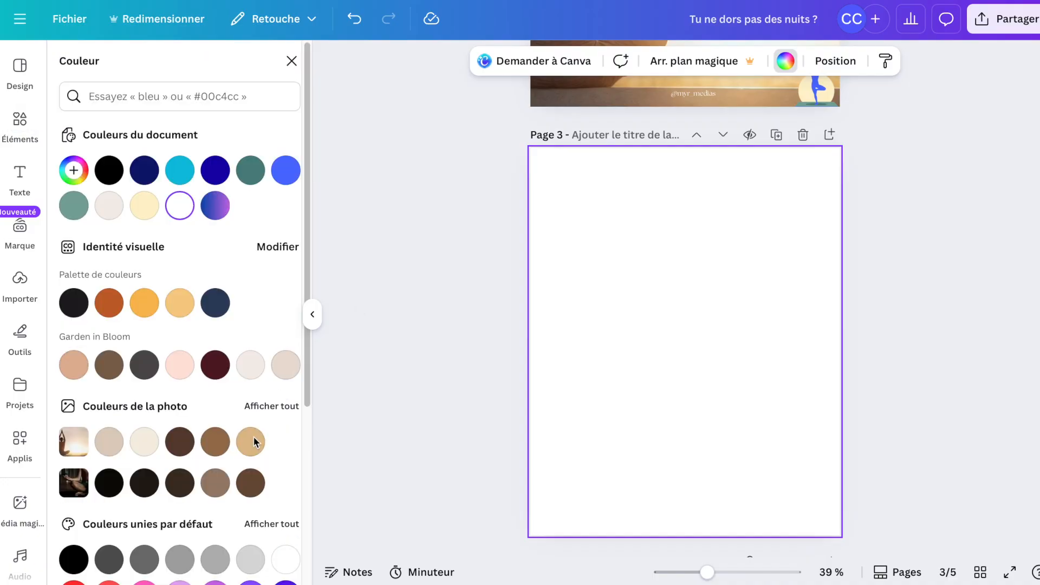
scroll(224, 493, "down", 3)
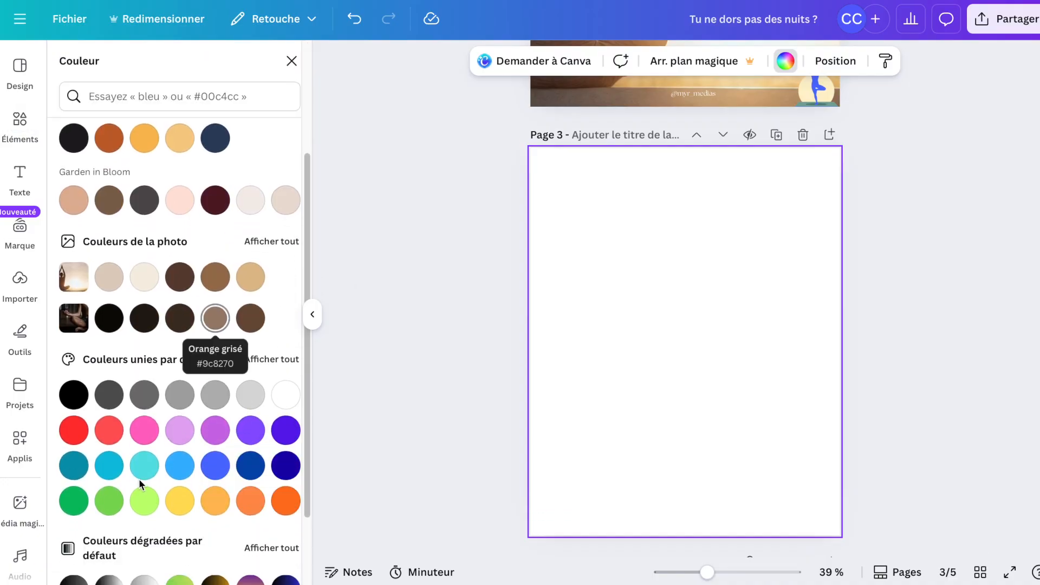
left_click(144, 467)
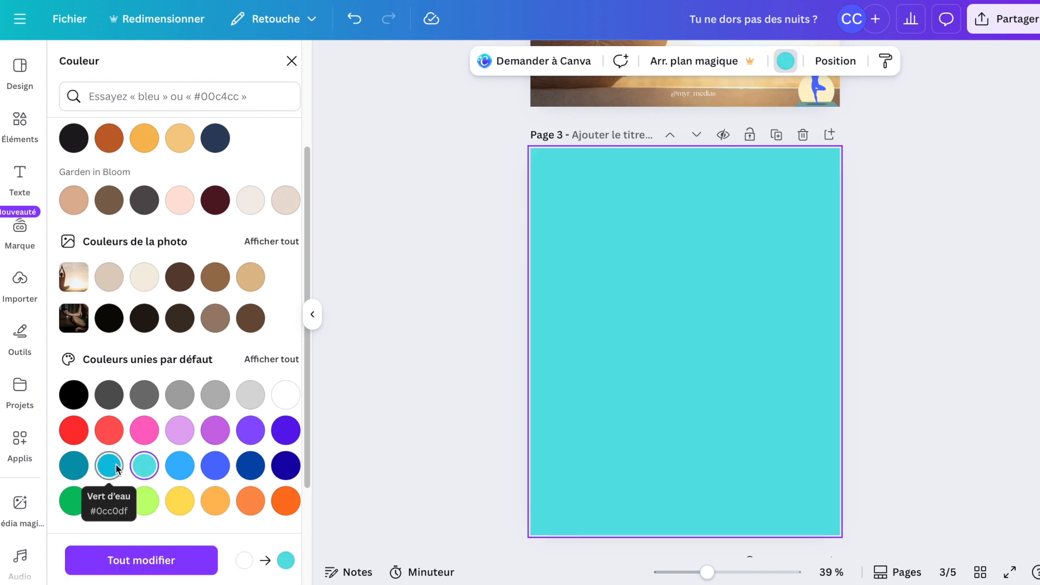
left_click(284, 467)
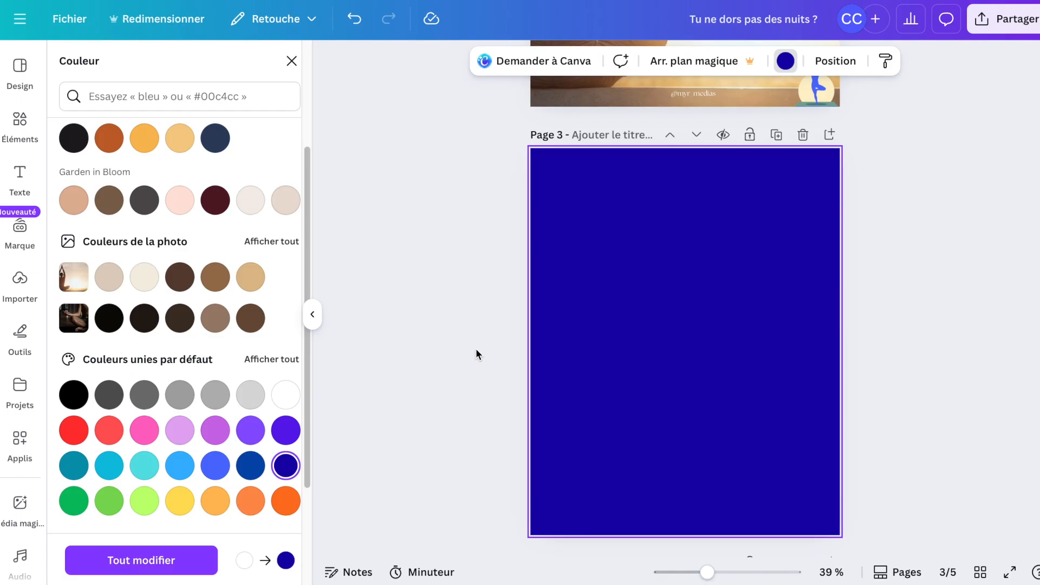
scroll(476, 349, "up", 5)
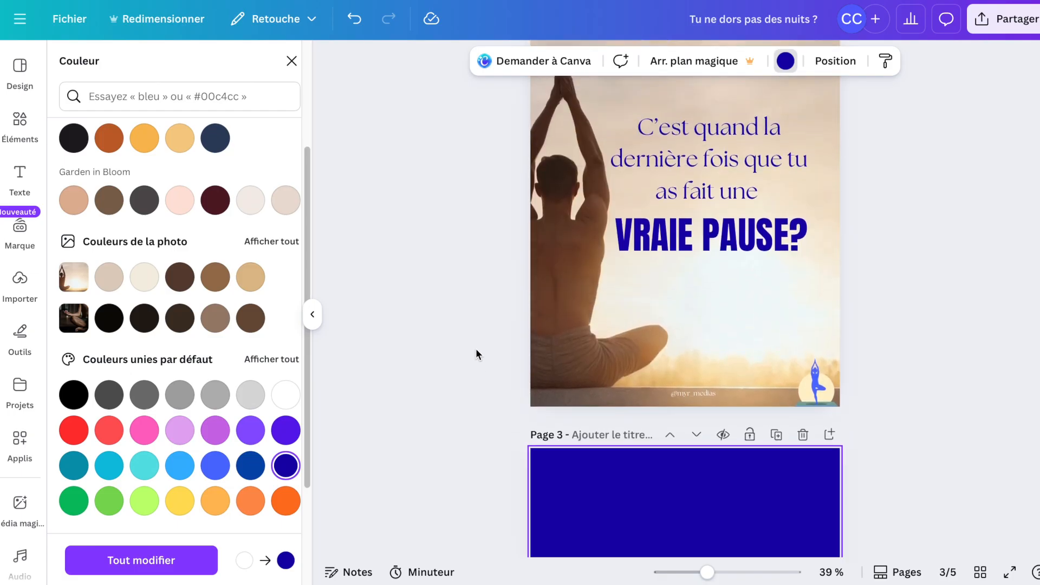
scroll(476, 349, "down", 1)
scroll(475, 349, "up", 1)
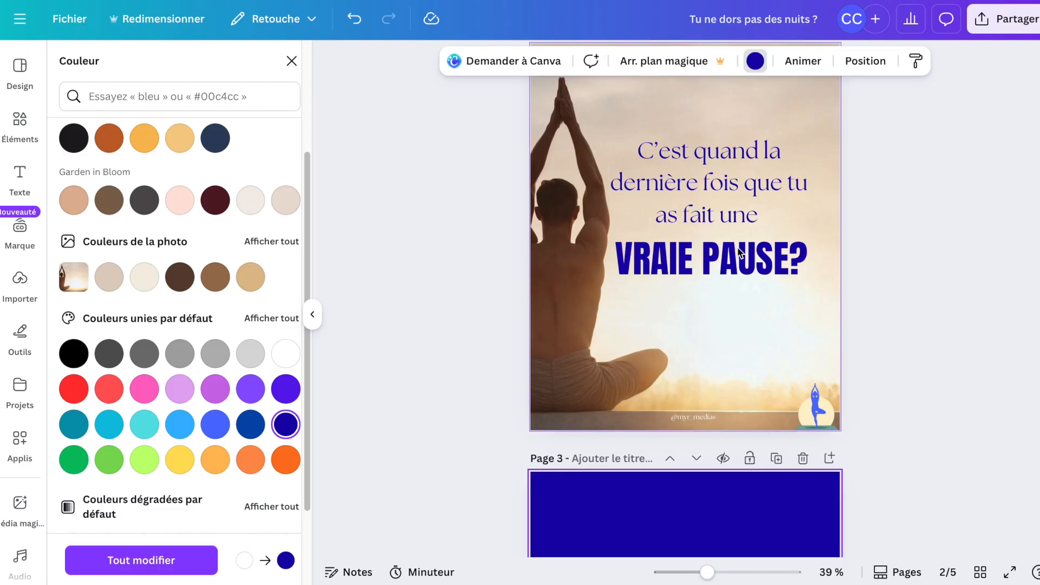
scroll(662, 377, "down", 3)
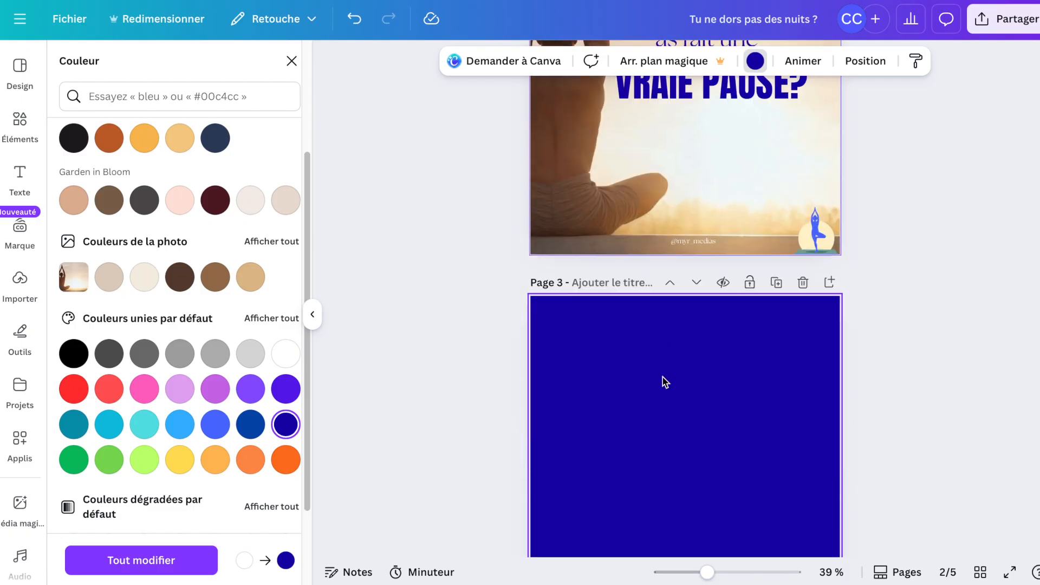
scroll(676, 414, "down", 3)
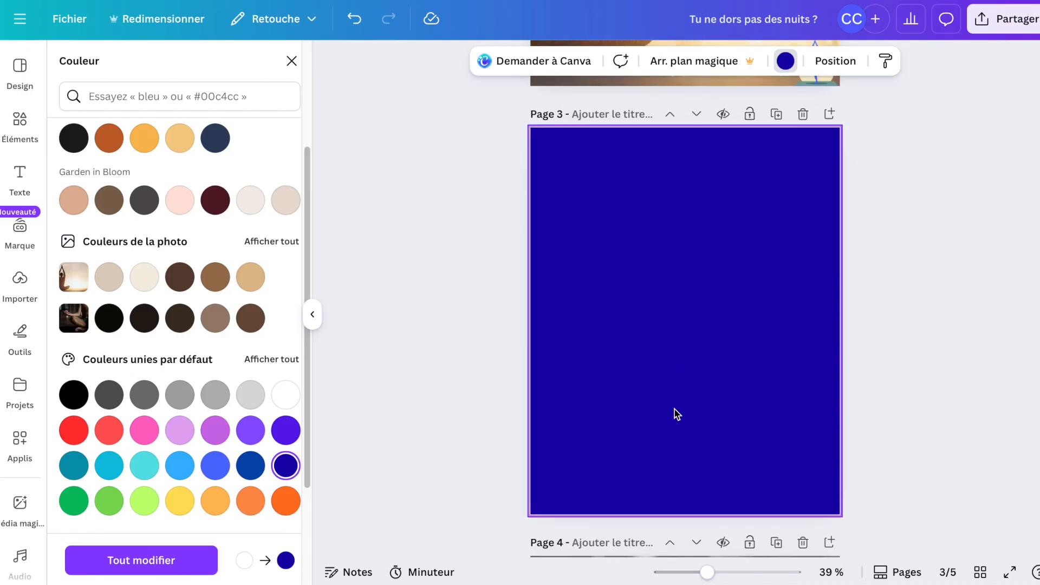
scroll(675, 412, "up", 7)
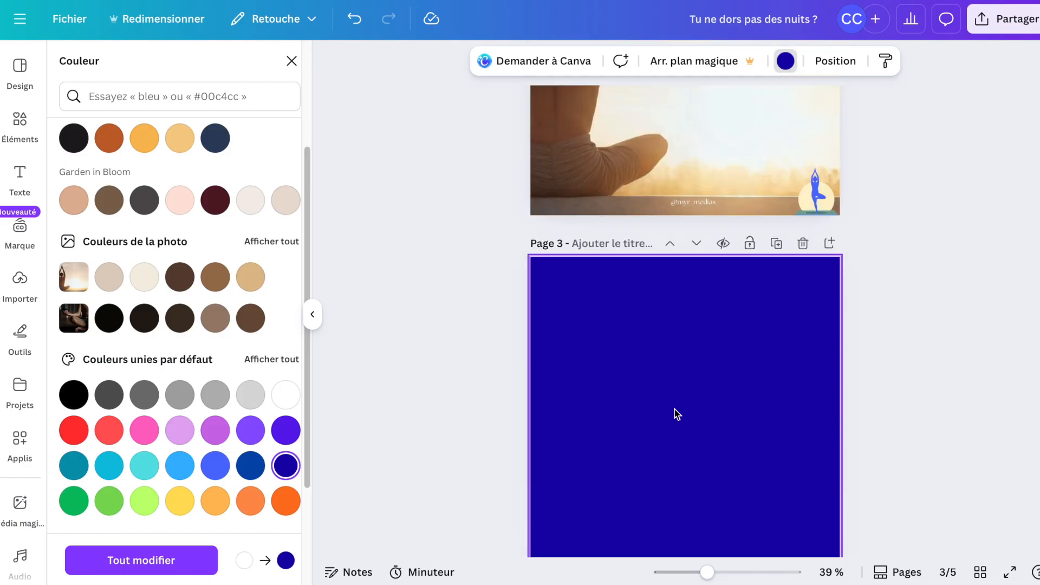
left_click(746, 314)
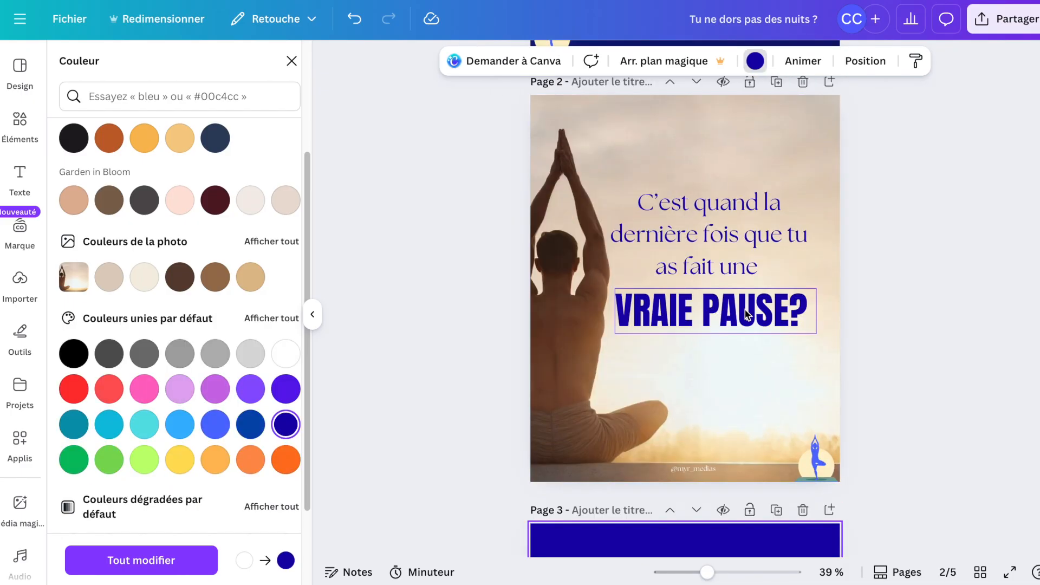
scroll(796, 298, "up", 2)
scroll(805, 269, "up", 1)
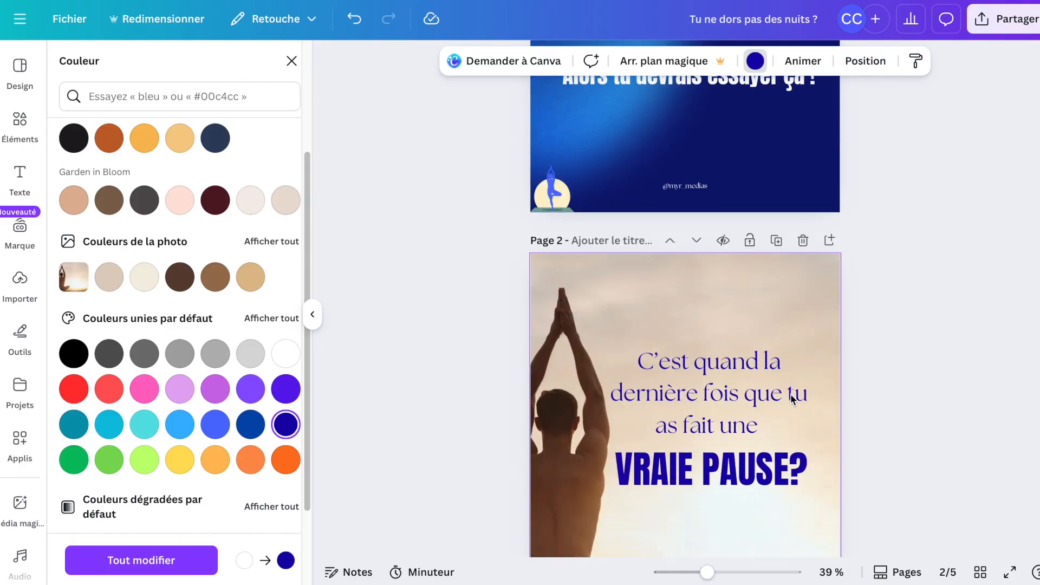
scroll(791, 394, "down", 8)
scroll(792, 400, "down", 4)
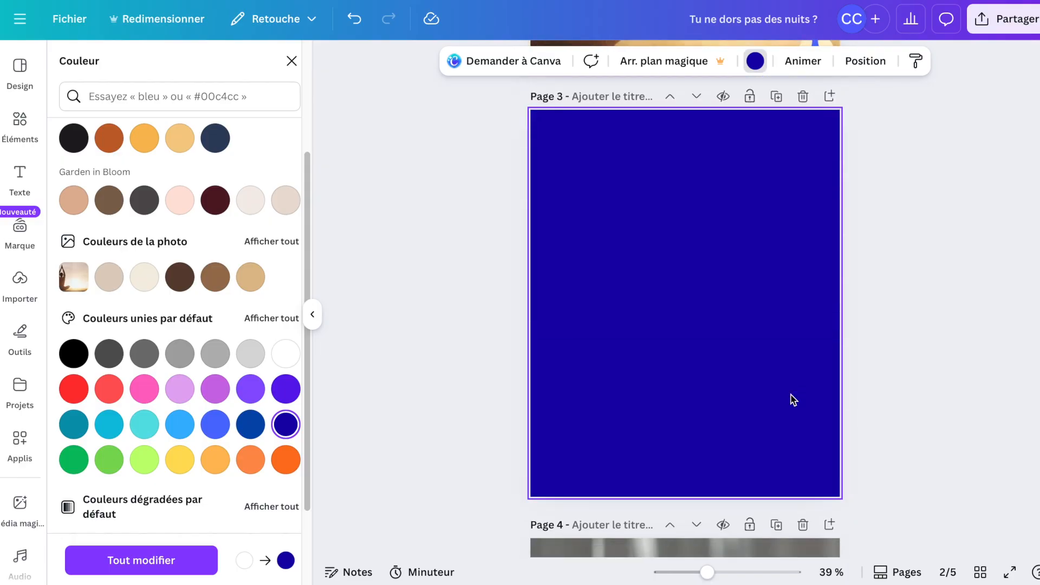
scroll(793, 399, "up", 3)
scroll(792, 398, "up", 5)
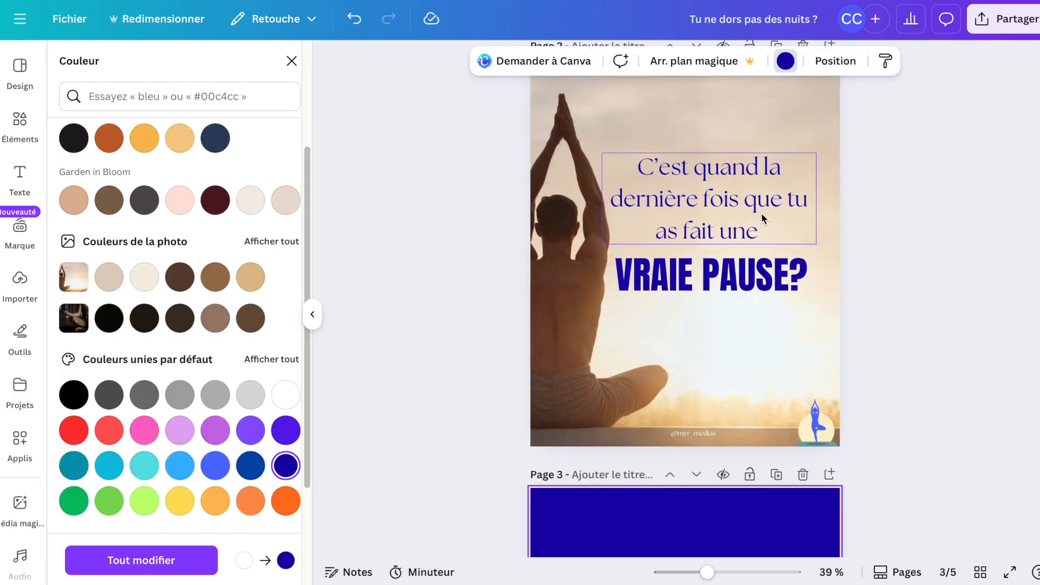
Copy the "C’est quand la dernière fois que tu as fait une" text from page 2 onto the new page 3.
left_click(762, 213)
scroll(761, 213, "down", 3)
scroll(747, 239, "down", 3)
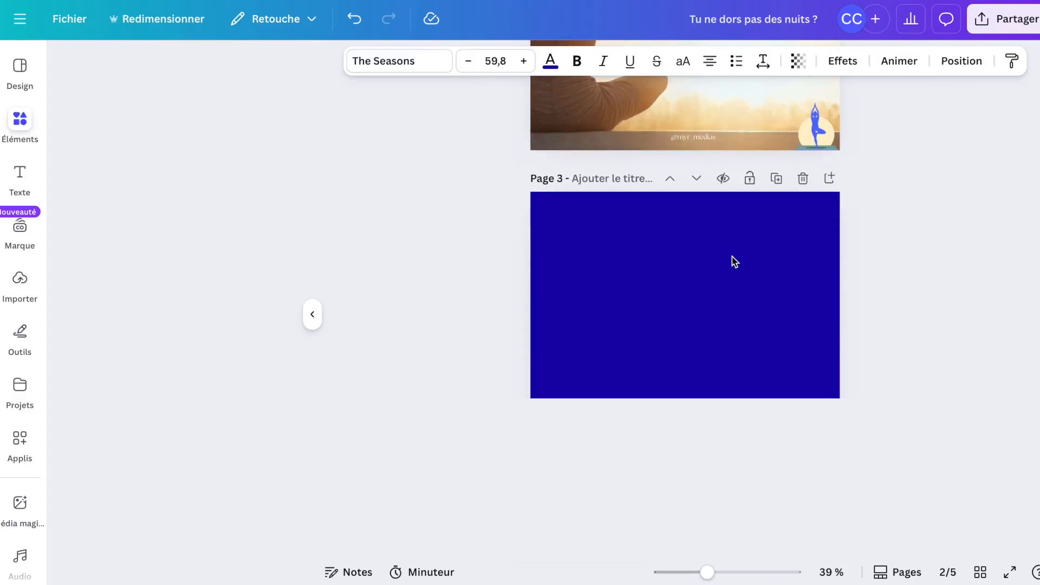
scroll(724, 309, "down", 4)
left_click(721, 320)
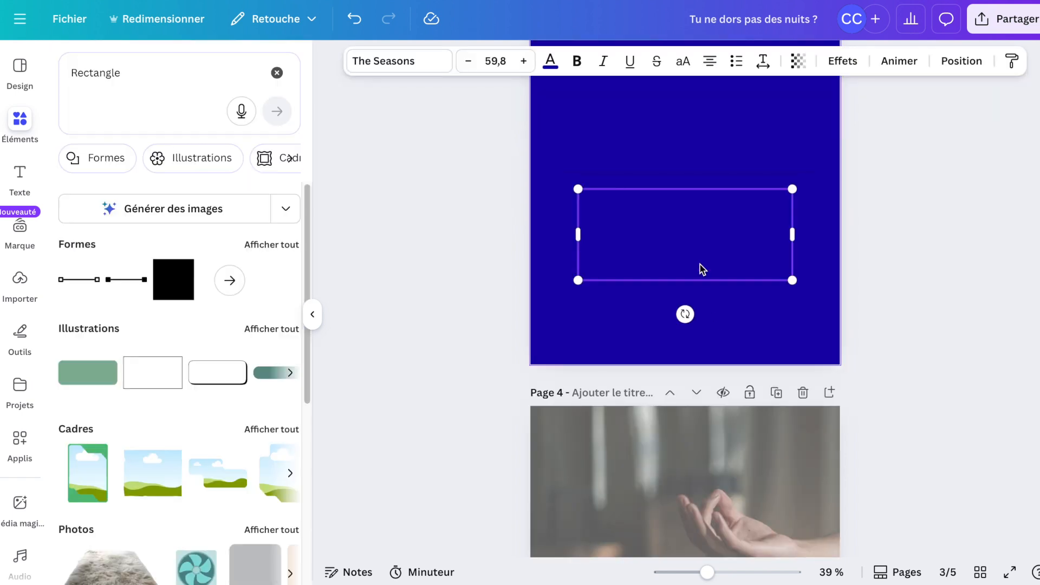
scroll(700, 264, "up", 7)
scroll(699, 264, "down", 4)
scroll(700, 269, "down", 2)
Make the pasted text white and move it to the top of page 3.
left_click(550, 62)
left_click(286, 560)
left_click_drag(786, 362, 534, 182)
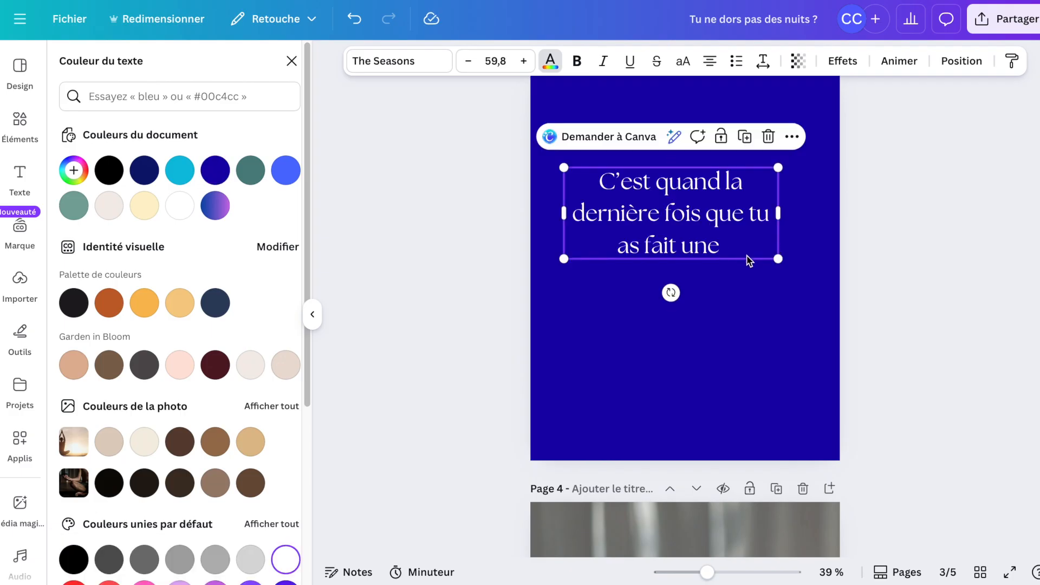
Replace the pasted text with "tu passes tes journées à t’occuper des autres ....".
double_click(747, 251)
left_click(768, 227)
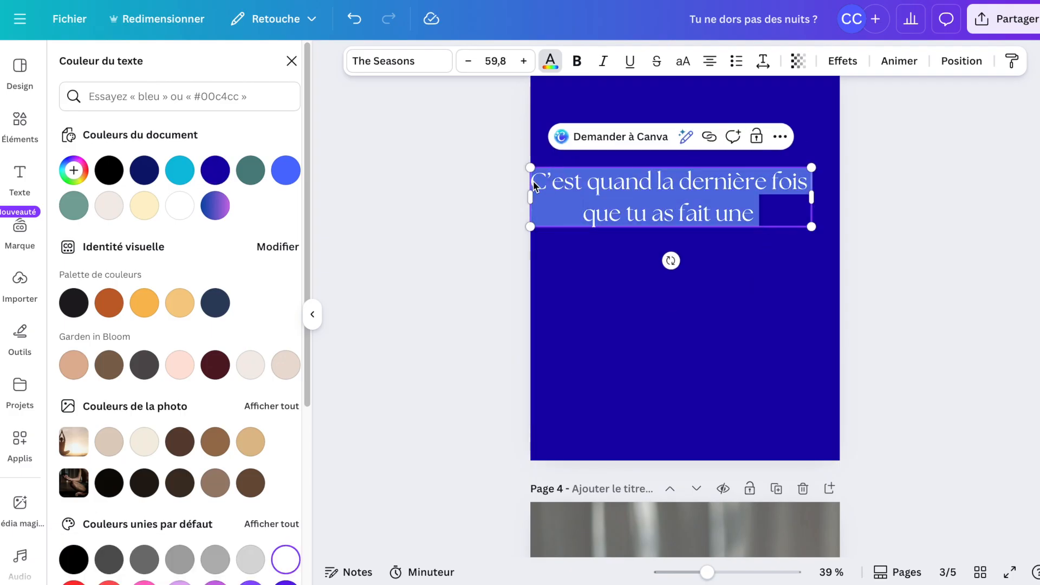
key("BackSpace")
type("tu passes tes journées à")
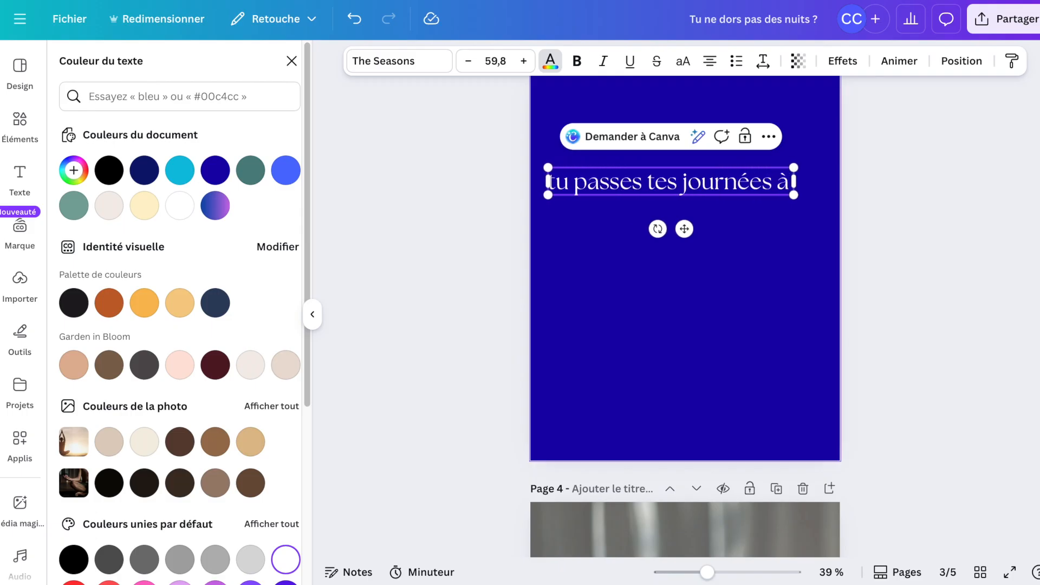
type(" t'occuper des autres")
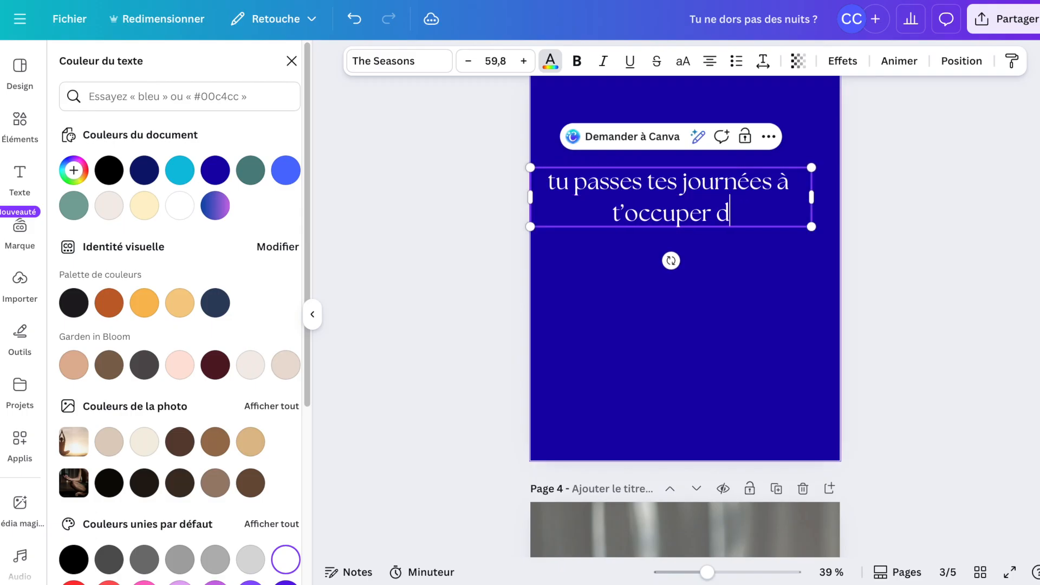
type(" ....")
Shrink the new text and reposition and narrow its box near the top left of page 3.
left_click_drag(530, 227, 597, 211)
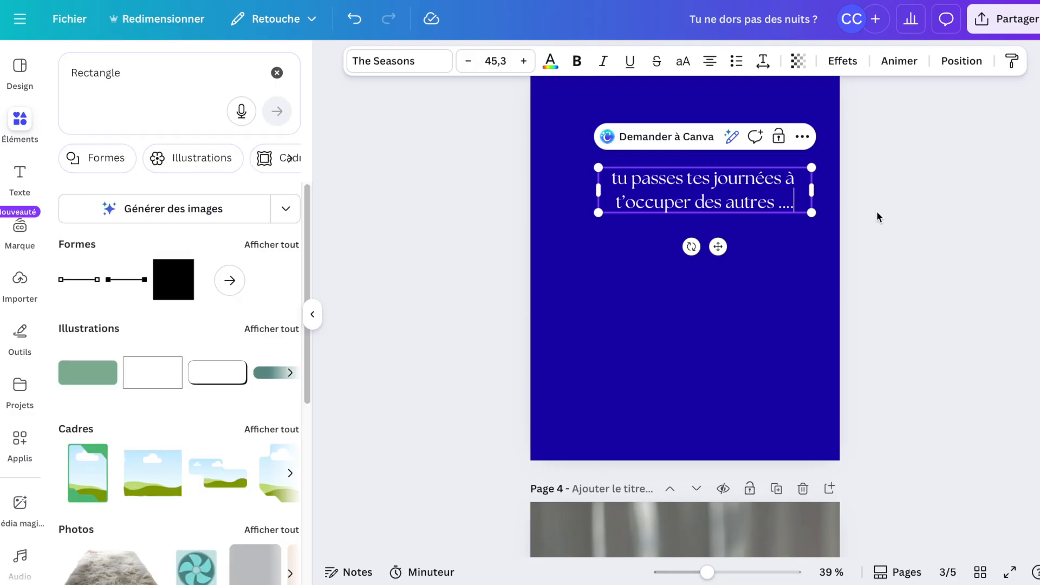
left_click(877, 217)
left_click_drag(726, 200, 681, 176)
key("ctrl+z")
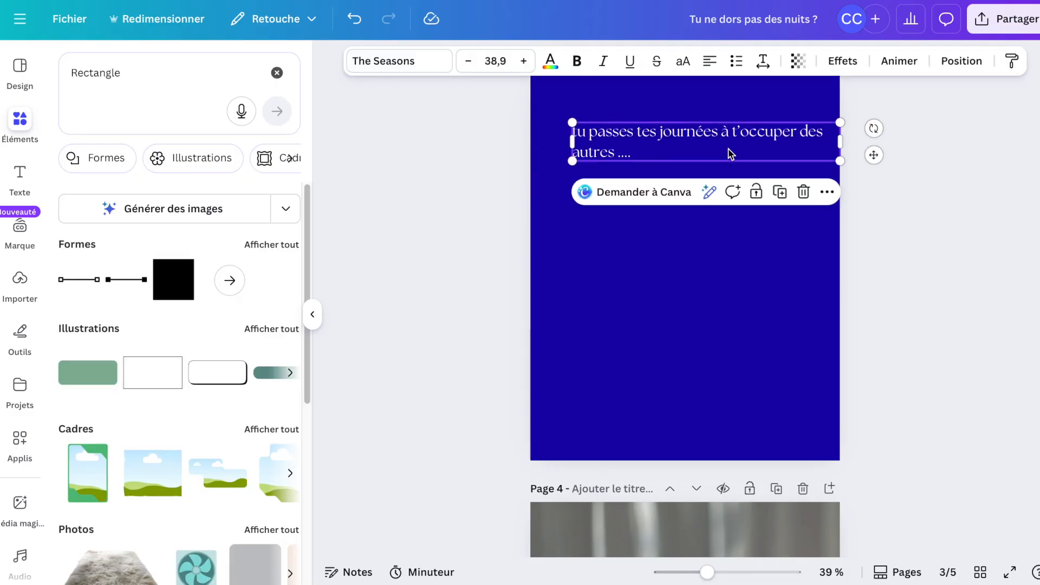
left_click_drag(742, 156, 732, 156)
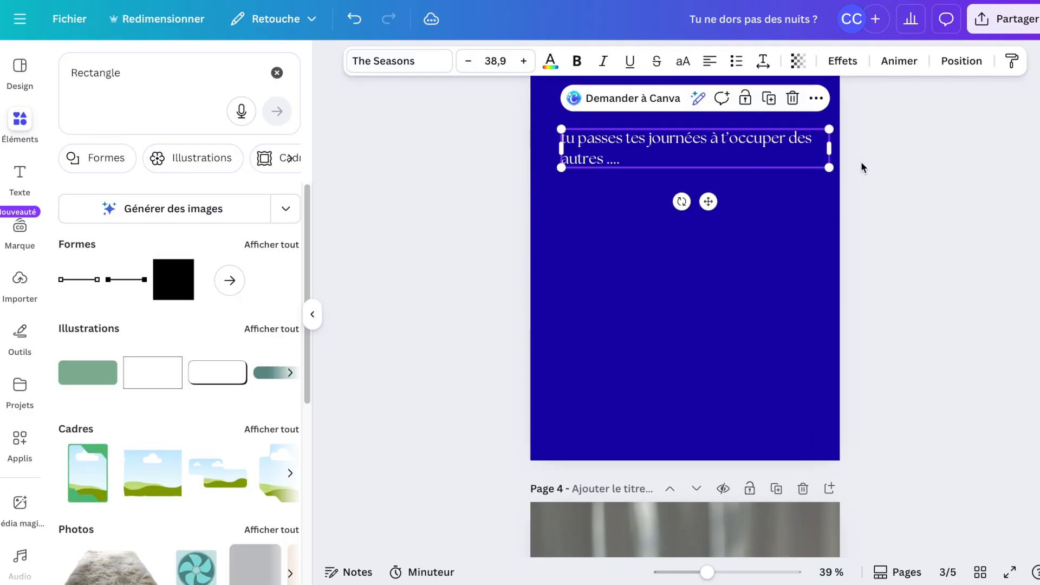
left_click_drag(826, 166, 809, 165)
left_click(857, 224)
Duplicate the text and move the copy just below the original.
left_click(702, 143)
key("ctrl+d")
left_click_drag(703, 143, 698, 202)
Replace the copy's text with "Entre les courses, les activités des mômes, les devoirs etc...", correcting the typo.
double_click(627, 223)
type("Entre les course")
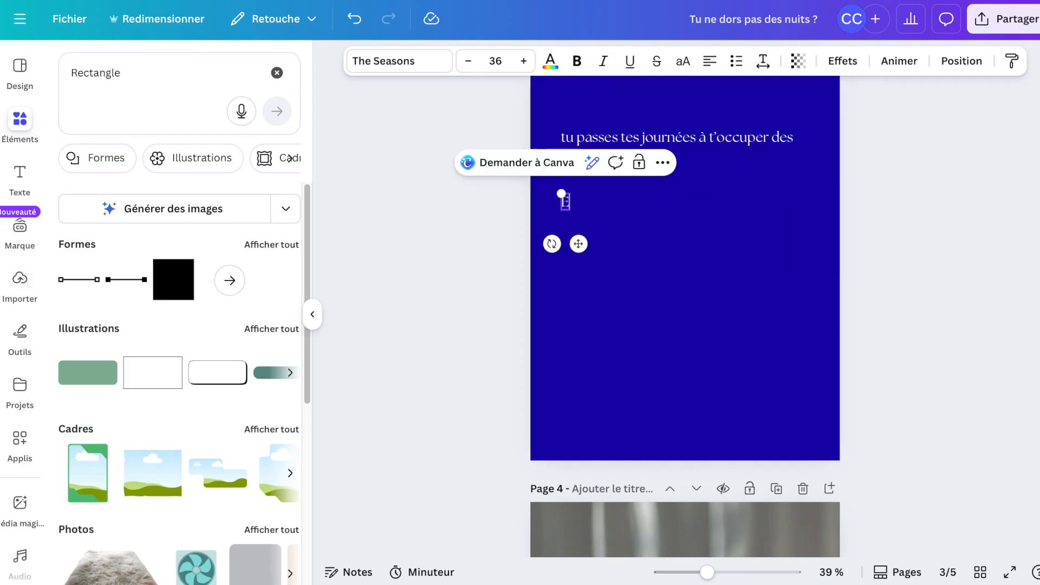
type("s, les")
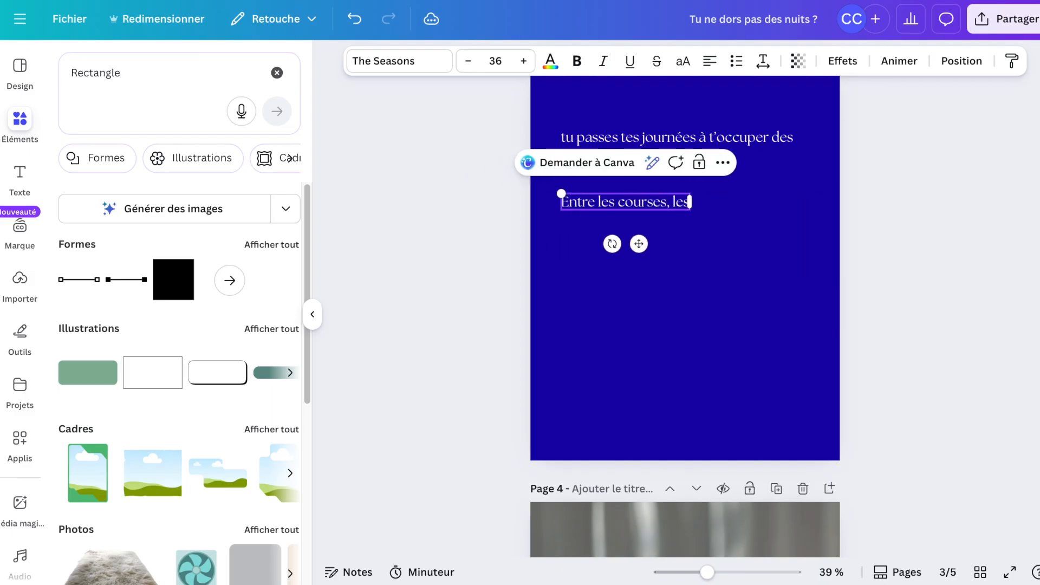
type(" catvités des mômes")
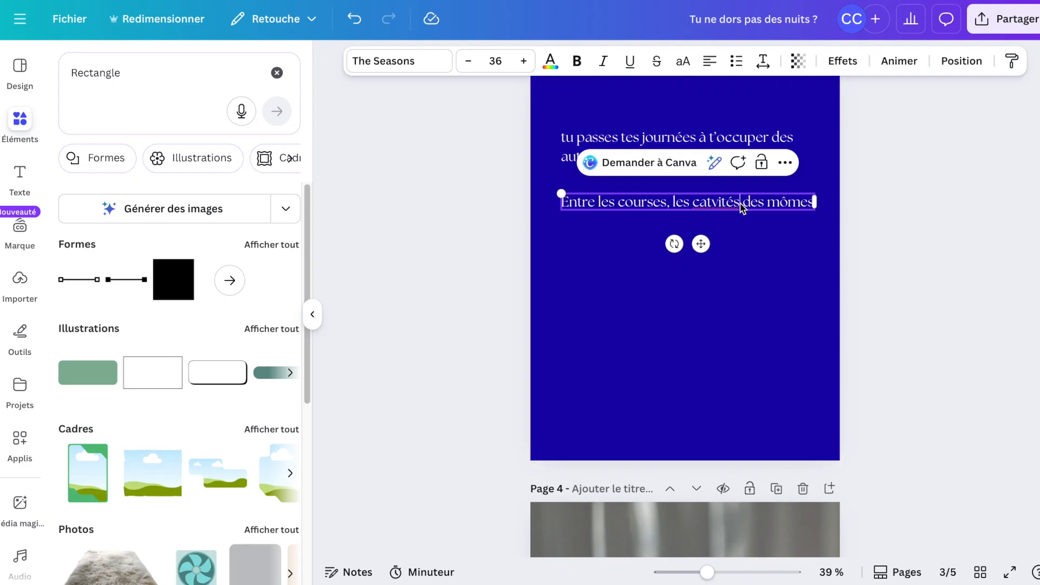
double_click(700, 203)
type("activités")
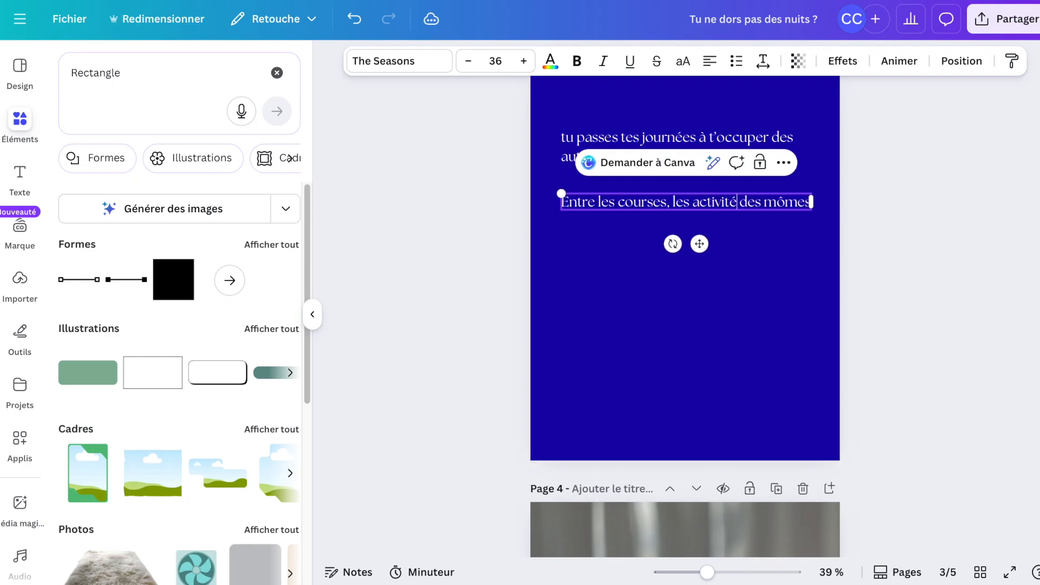
double_click(817, 206)
left_click(817, 205)
type(", les devoirs")
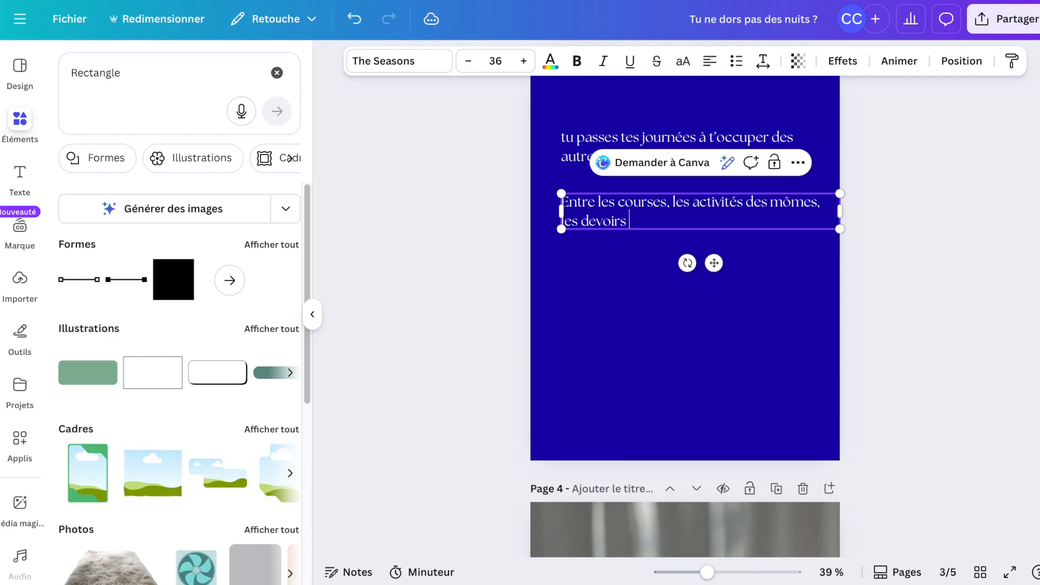
left_click(926, 267)
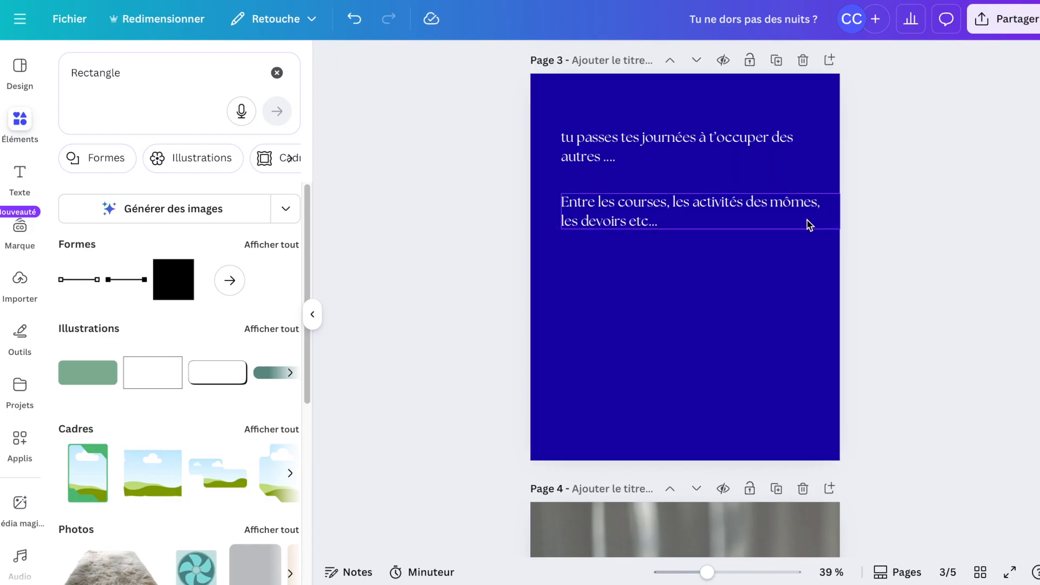
Narrow the second text box to line up with the first one.
left_click(808, 225)
left_click_drag(834, 233, 808, 230)
left_click(869, 249)
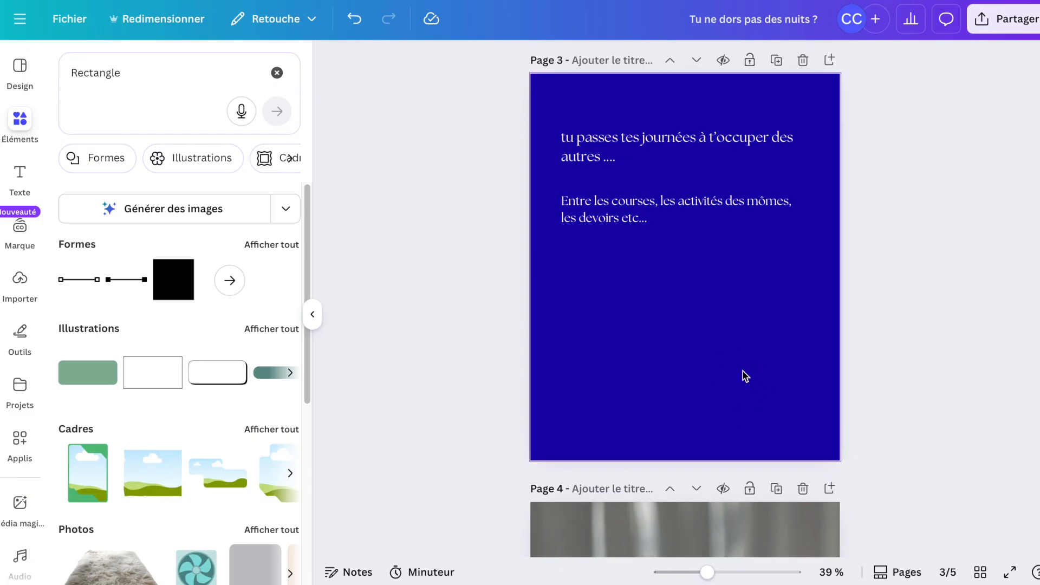
Copy the account handle from the bottom of page 2 onto the bottom of page 3.
scroll(743, 372, "up", 3)
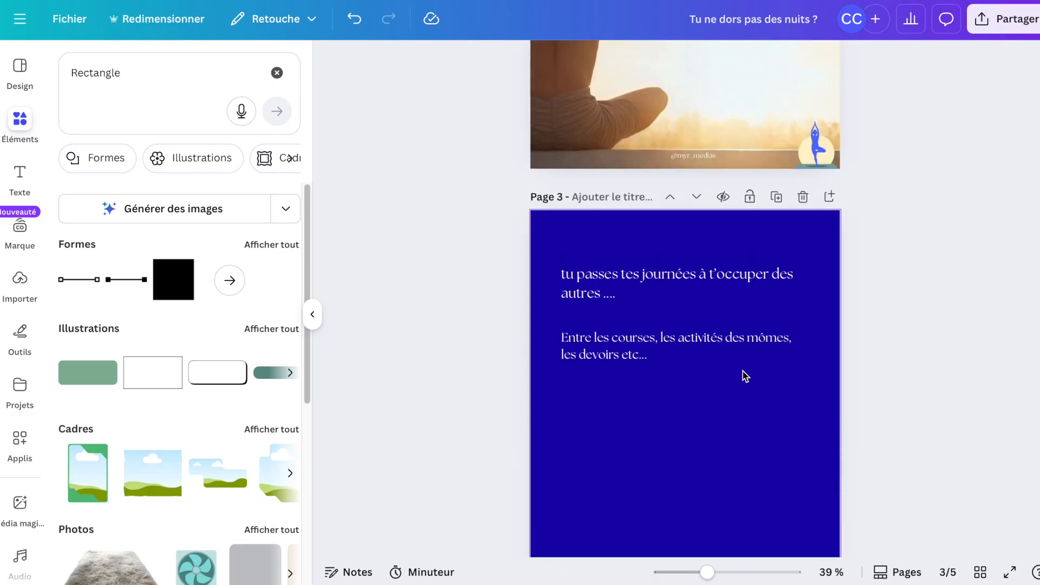
left_click(694, 157)
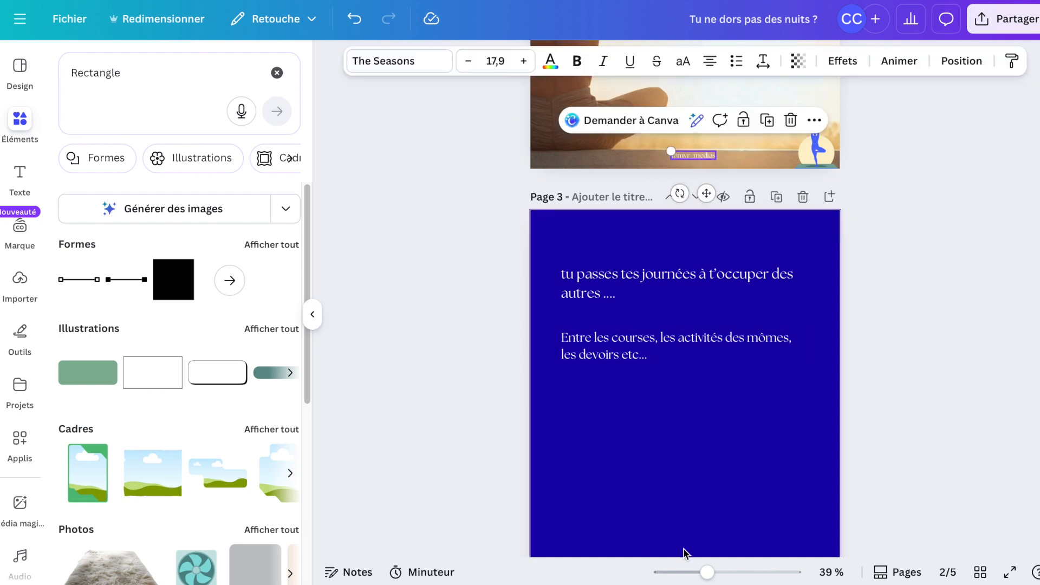
scroll(686, 550, "down", 2)
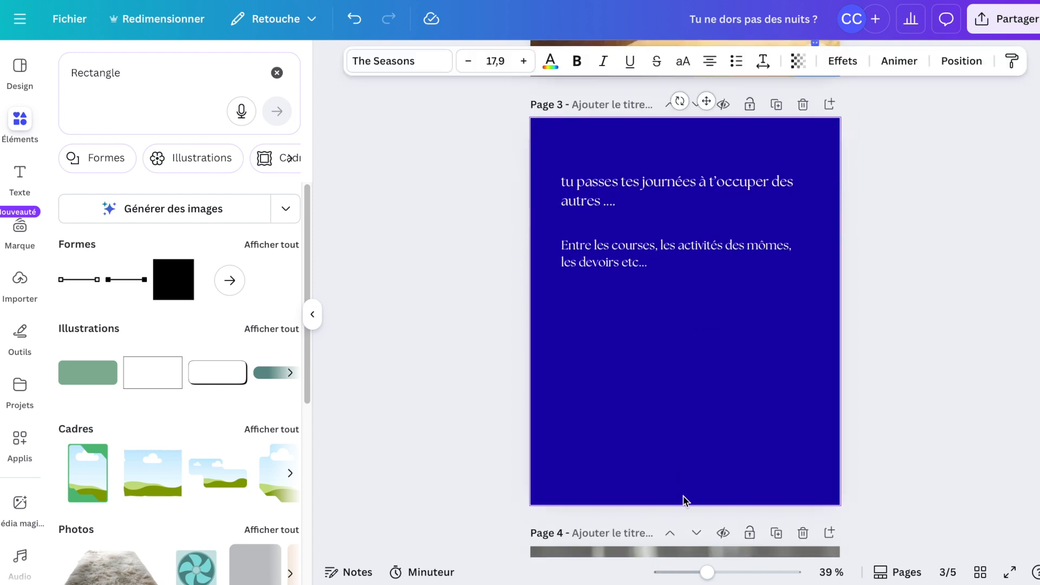
scroll(683, 496, "up", 2)
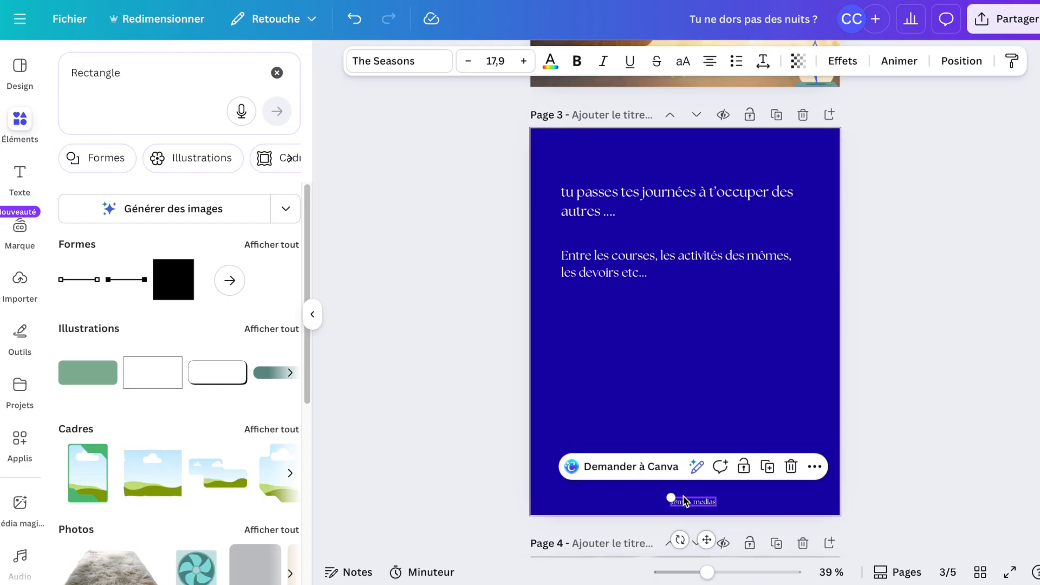
Copy the yoga logo from page 2 and paste it into the bottom-right corner of page 3.
scroll(823, 130, "up", 1)
left_click(813, 161)
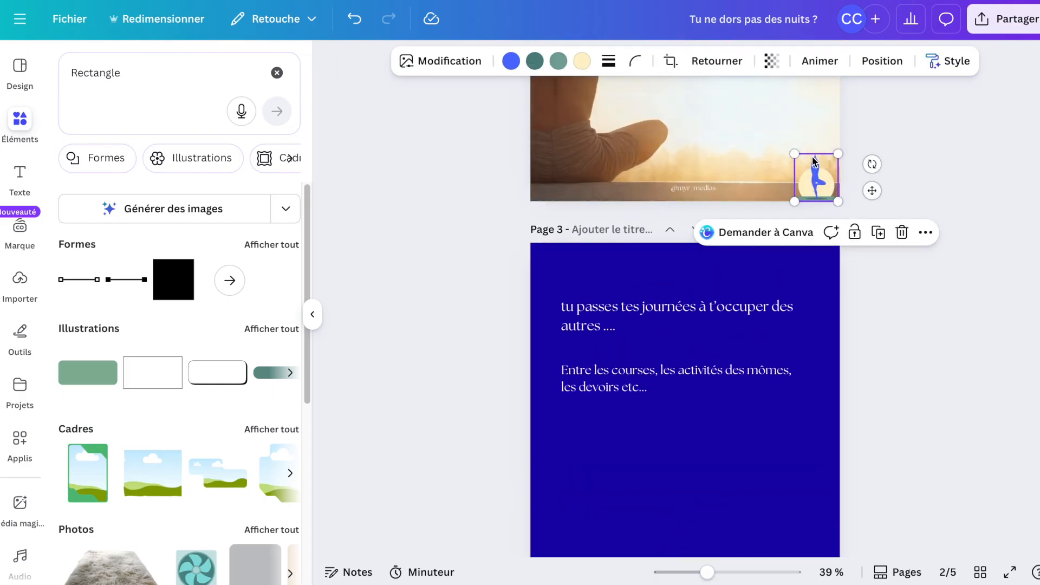
scroll(813, 160, "down", 3)
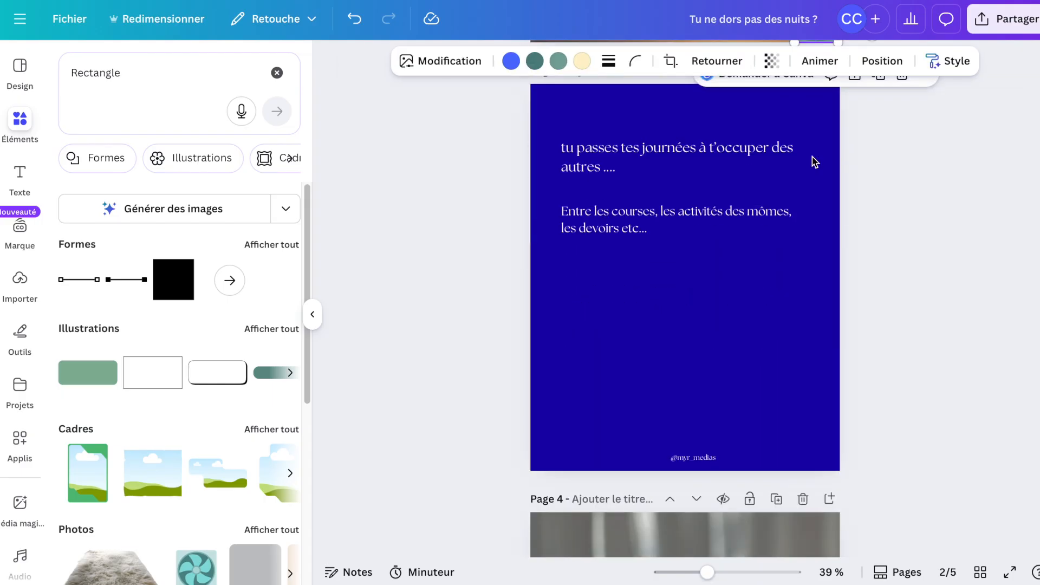
left_click(824, 456)
key("super+v")
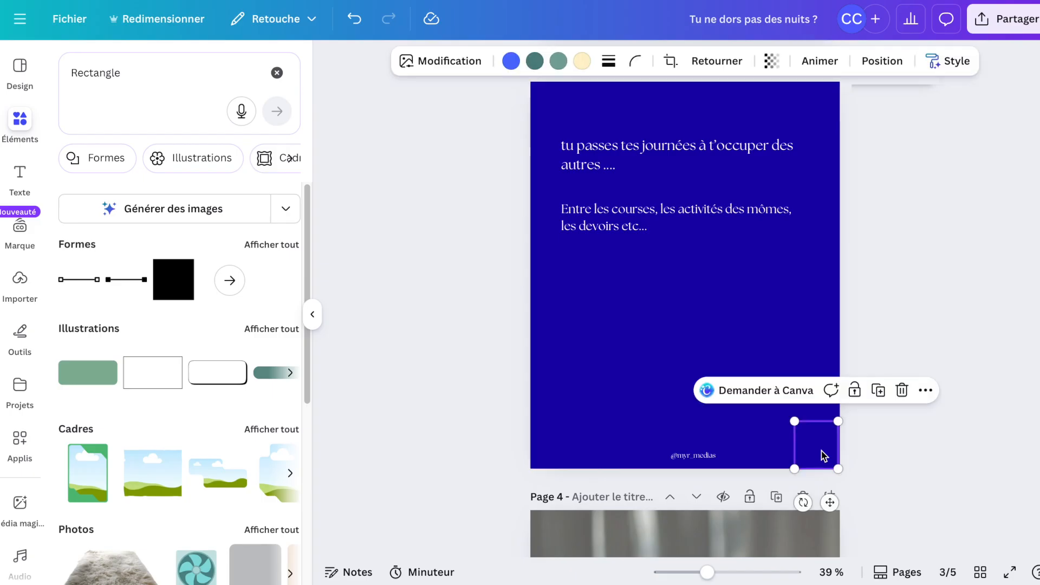
left_click(911, 304)
Duplicate the blue text page twice to create pages 4 and 5.
left_click(776, 69)
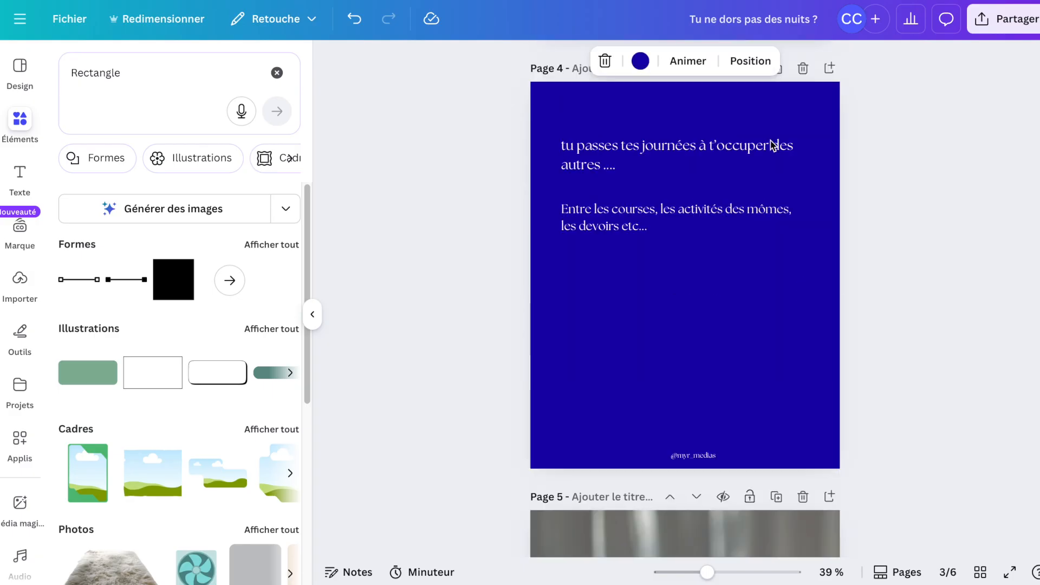
scroll(771, 153, "up", 5)
scroll(771, 154, "up", 3)
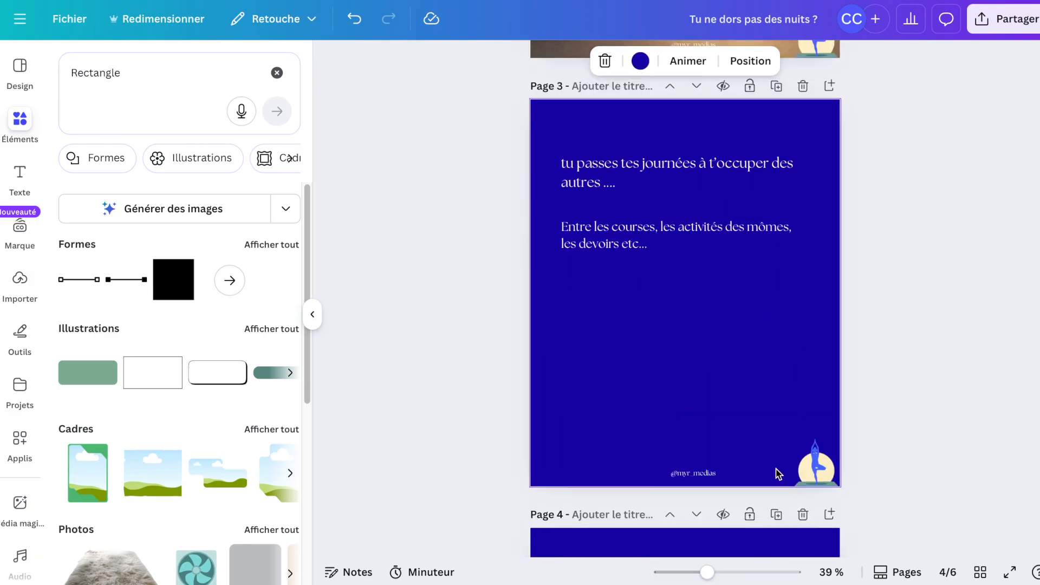
left_click(776, 515)
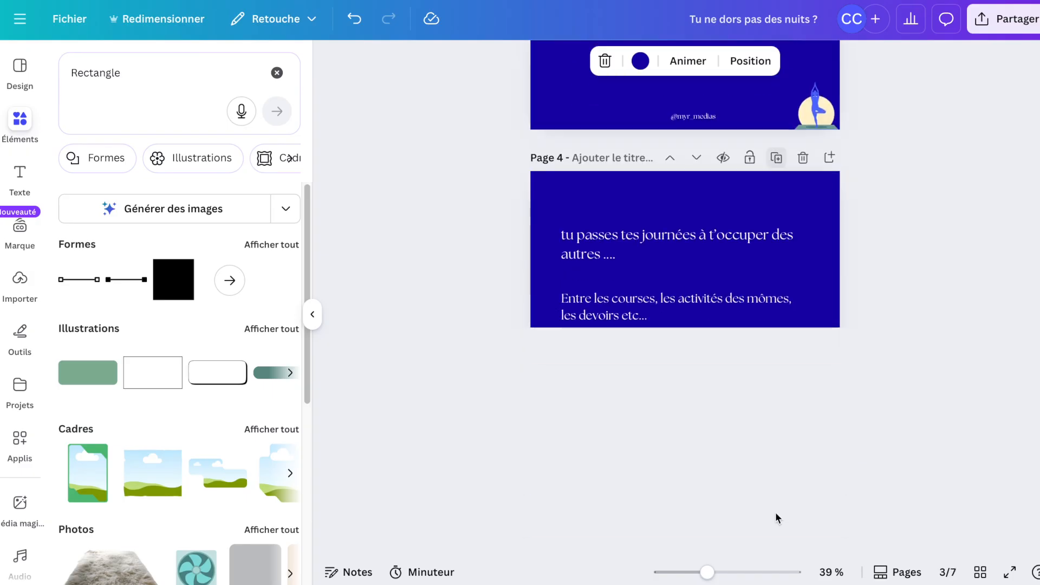
Replace the first text on page 4 with "Mais qui s'occupe de toi?".
scroll(778, 517, "up", 10)
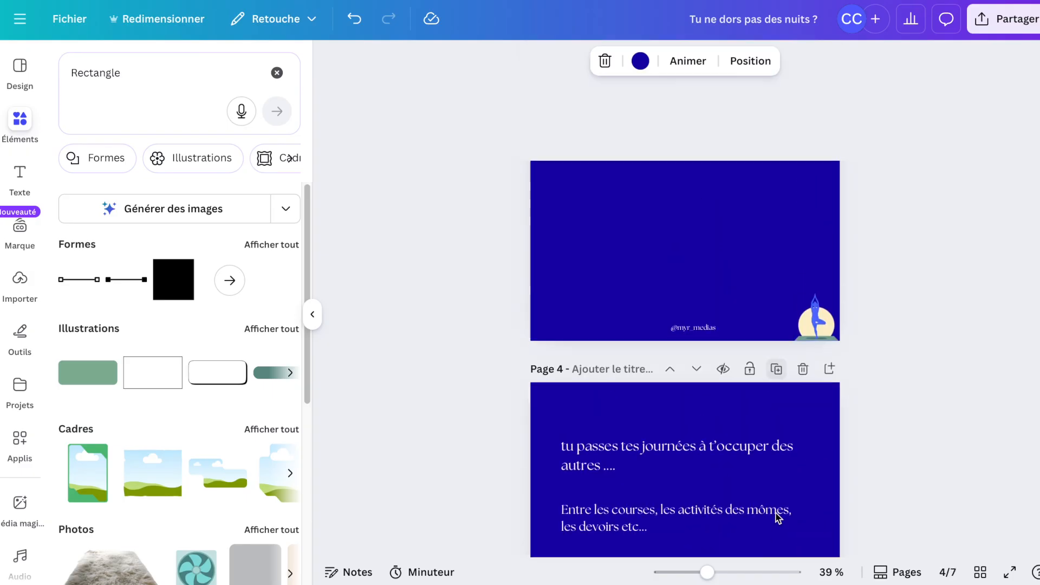
scroll(669, 332, "up", 2)
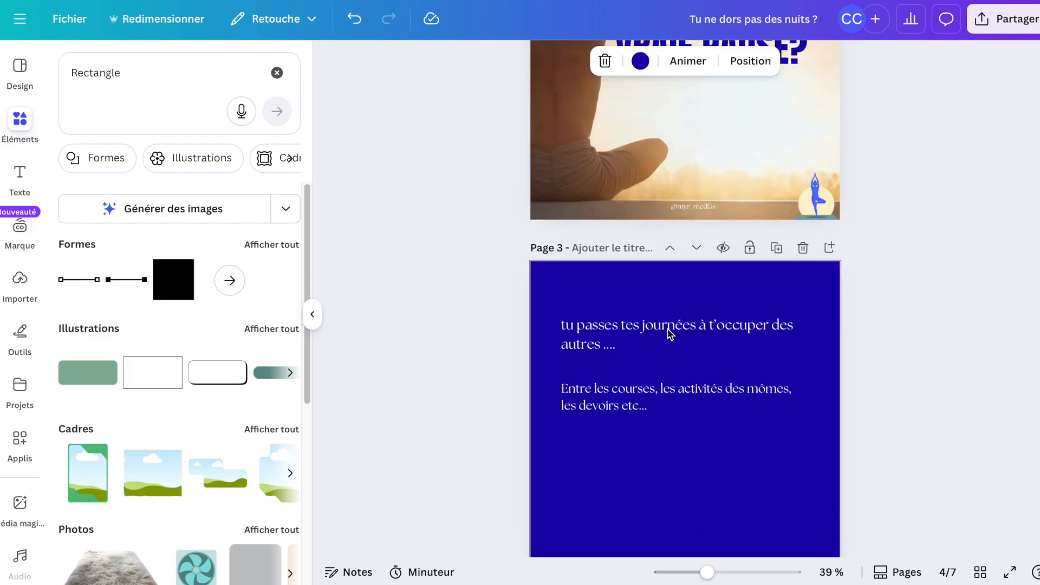
scroll(668, 332, "down", 8)
scroll(668, 334, "down", 2)
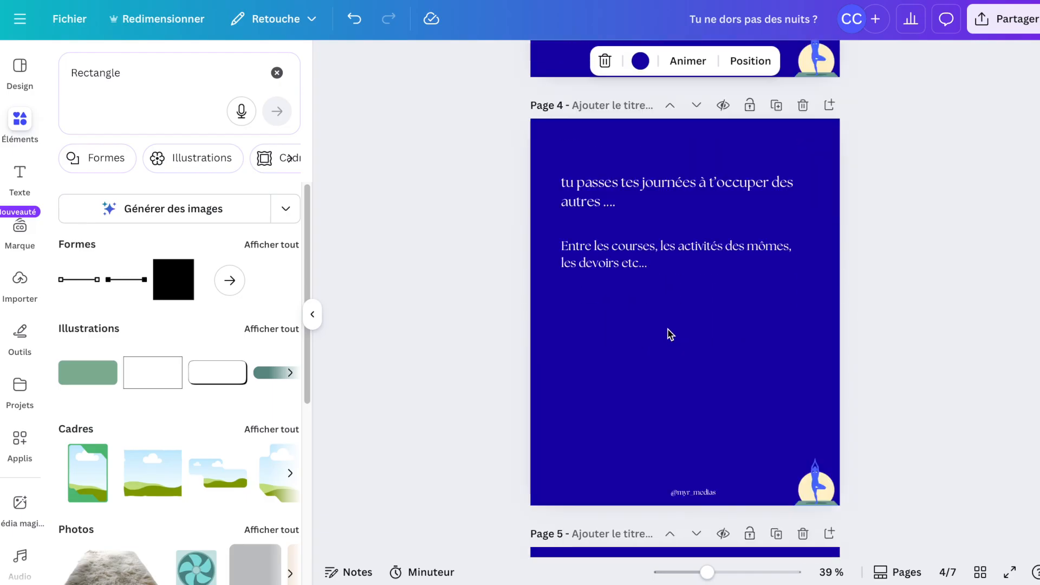
left_click(632, 203)
key("ctrl+a")
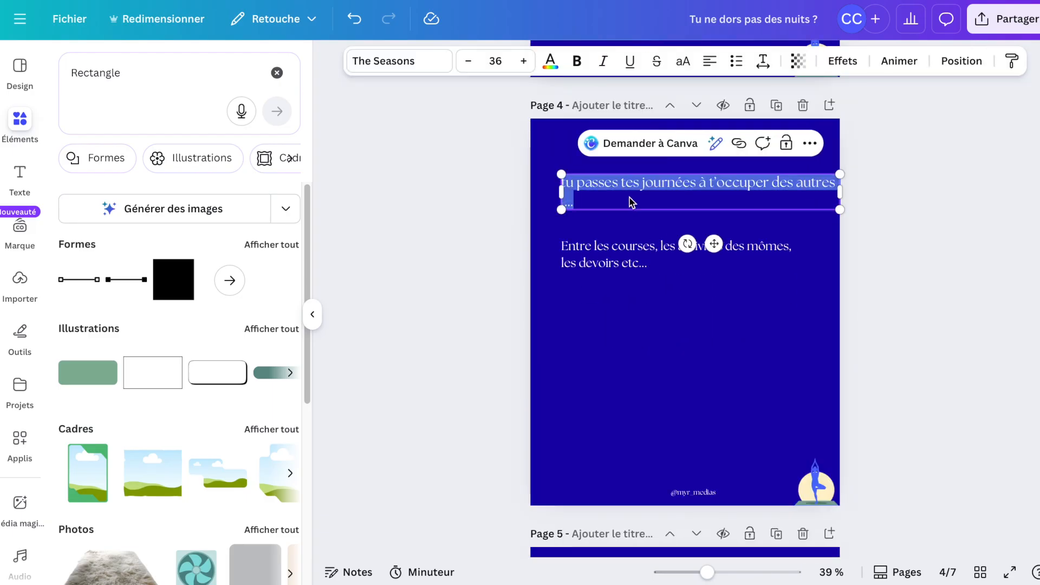
type("Mais qu")
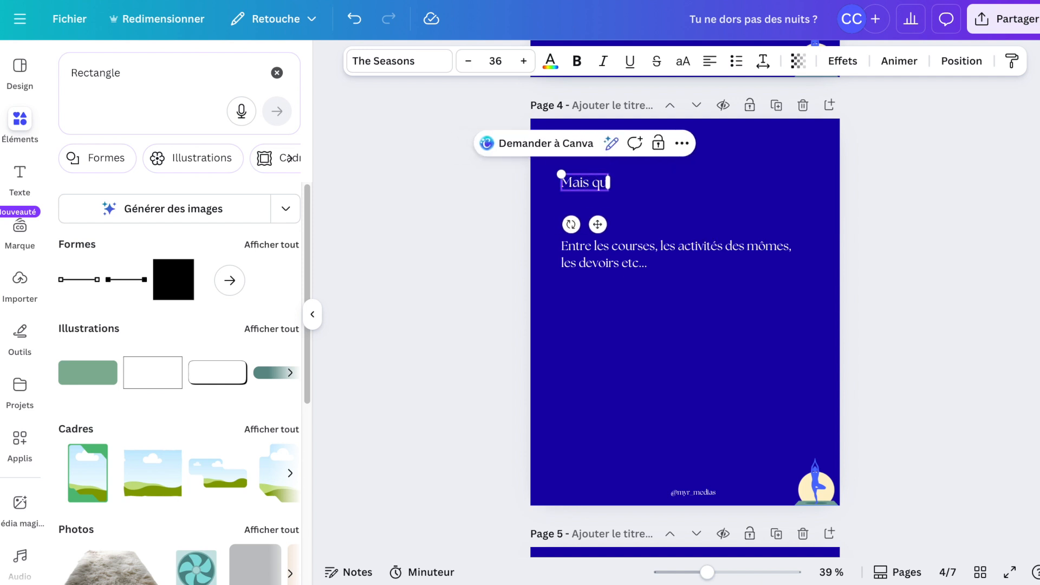
type("i s'occupe de toi!")
key("BackSpace")
type("?")
Replace the second text on page 4 with "Qui est là pour toi?".
double_click(602, 265)
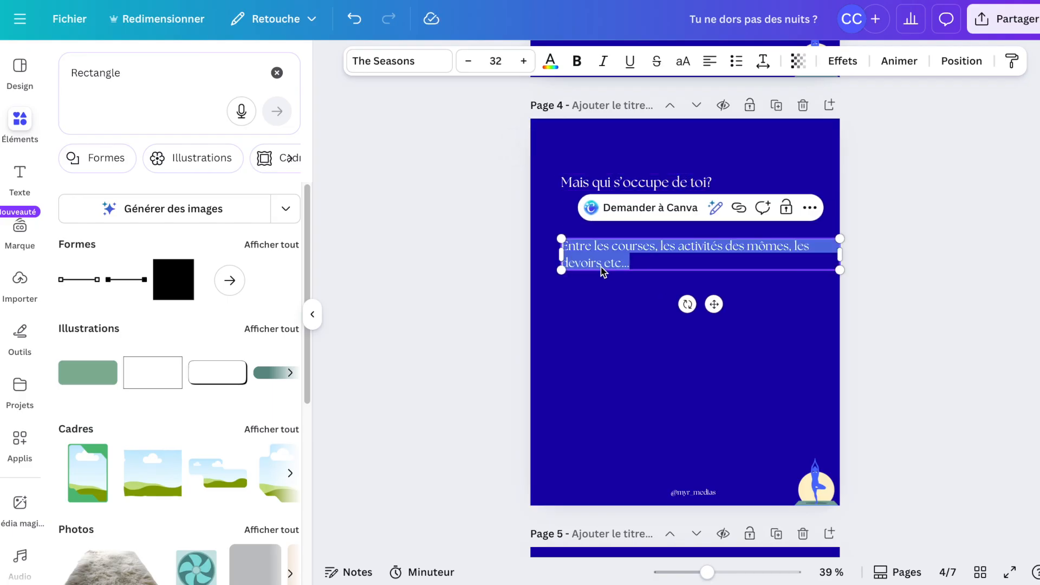
type("Qui")
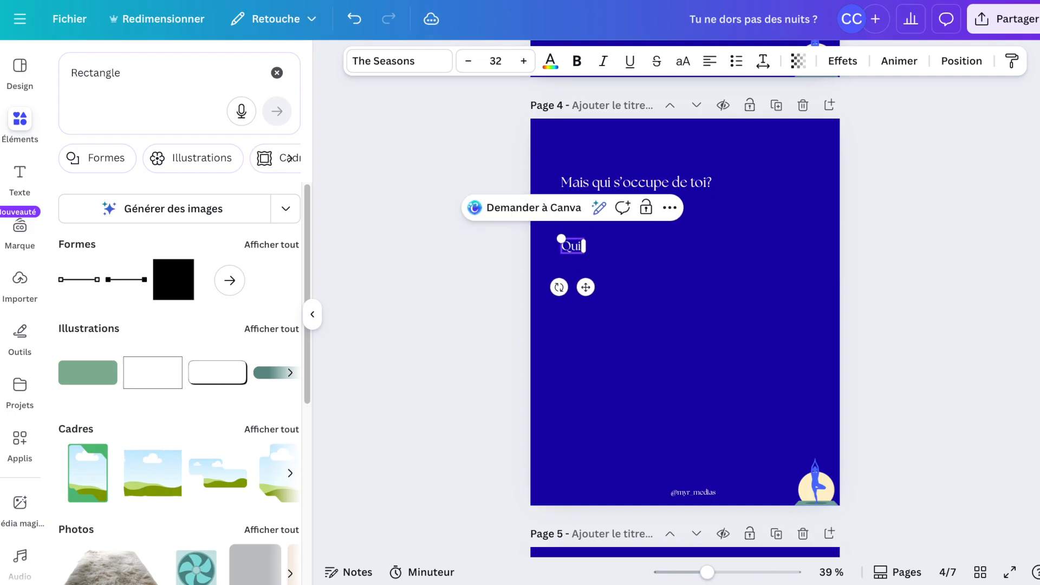
type(" cst là po")
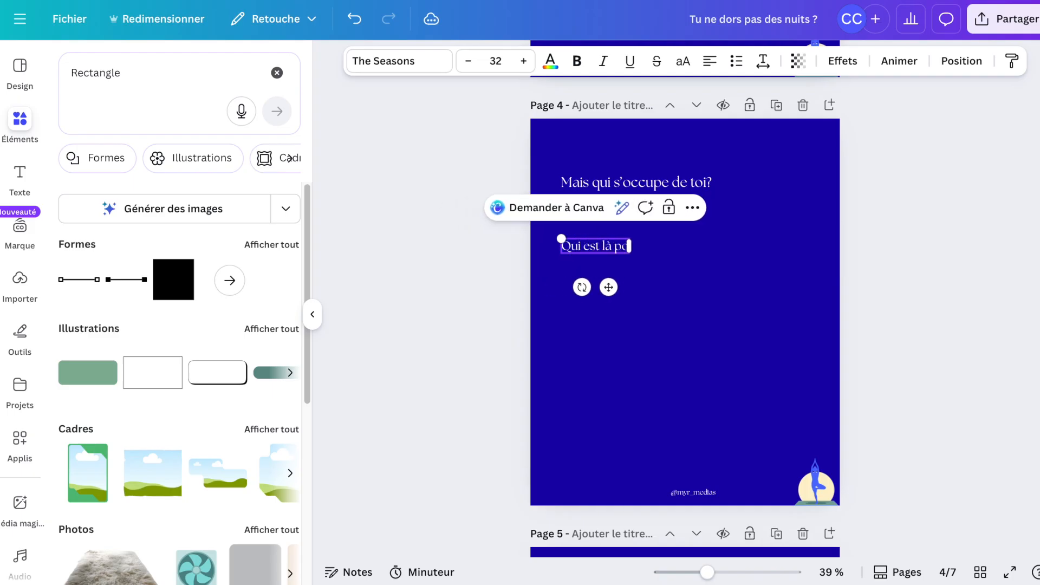
type("ur toi?")
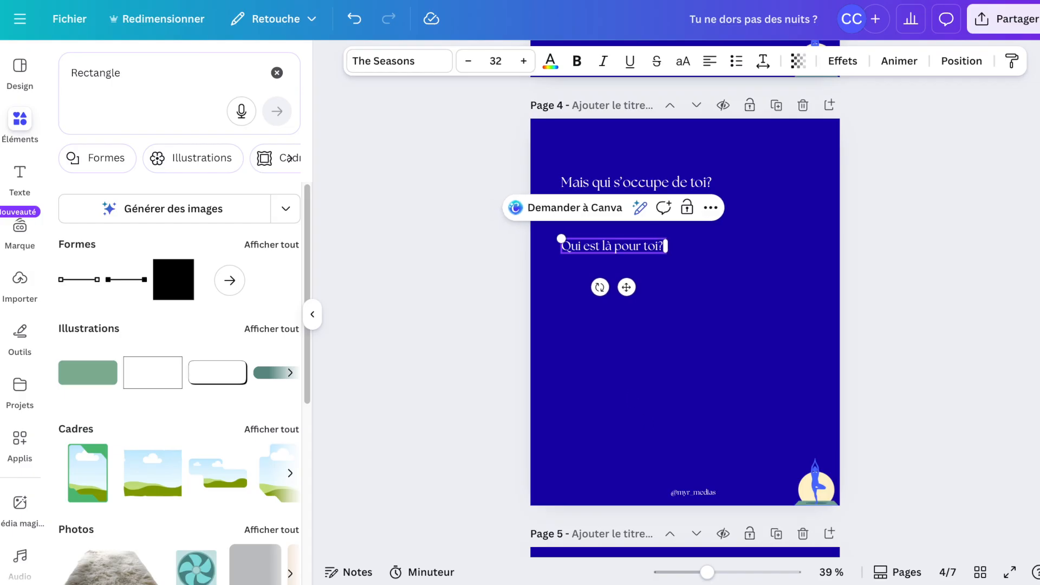
scroll(865, 346, "down", 5)
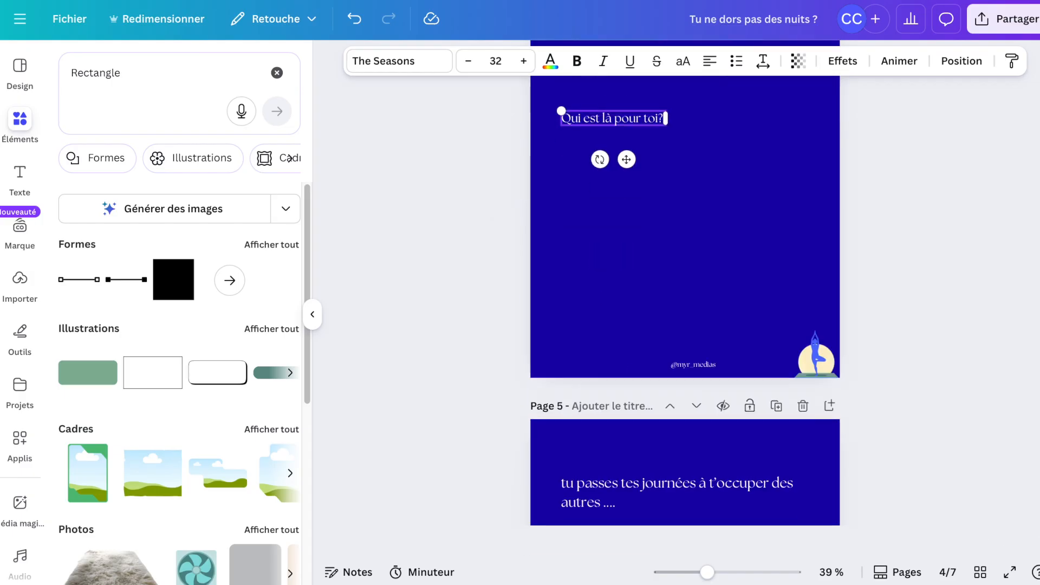
Scroll through the remaining pages of the design down to the gradient menopause page.
left_click(723, 303)
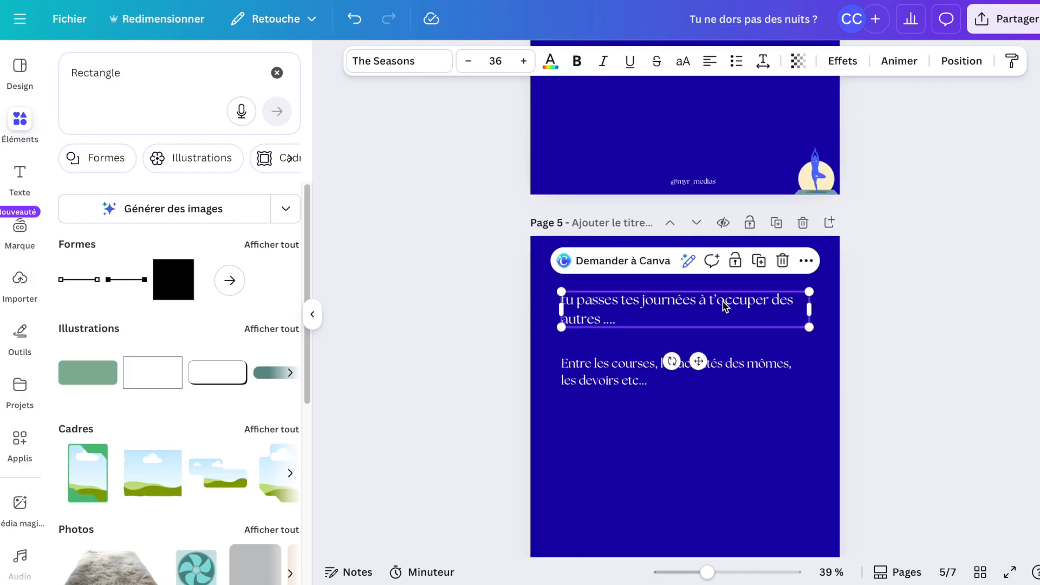
left_click(724, 304)
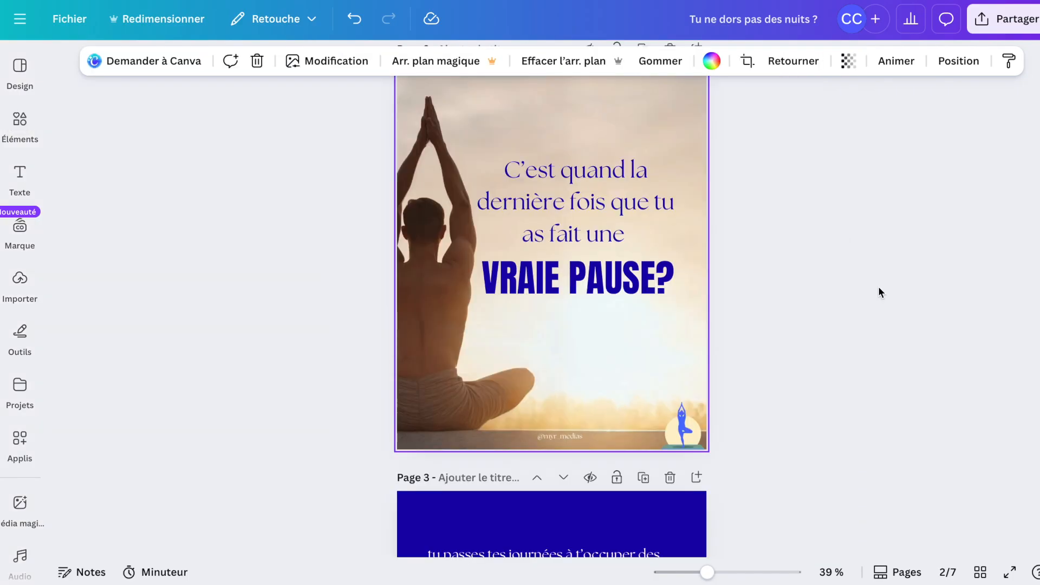
scroll(878, 292, "down", 1)
scroll(879, 288, "down", 4)
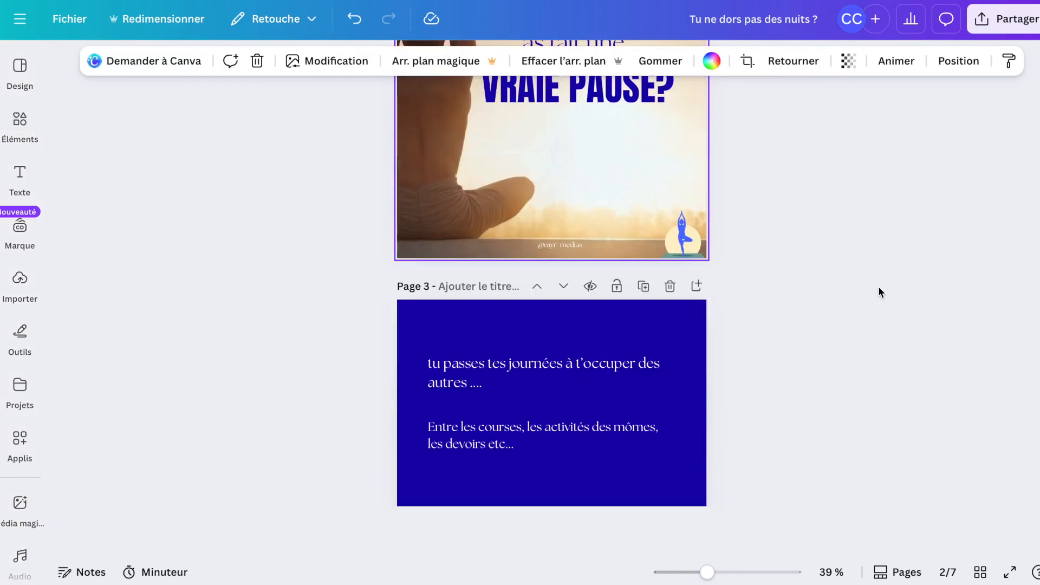
scroll(878, 283, "down", 5)
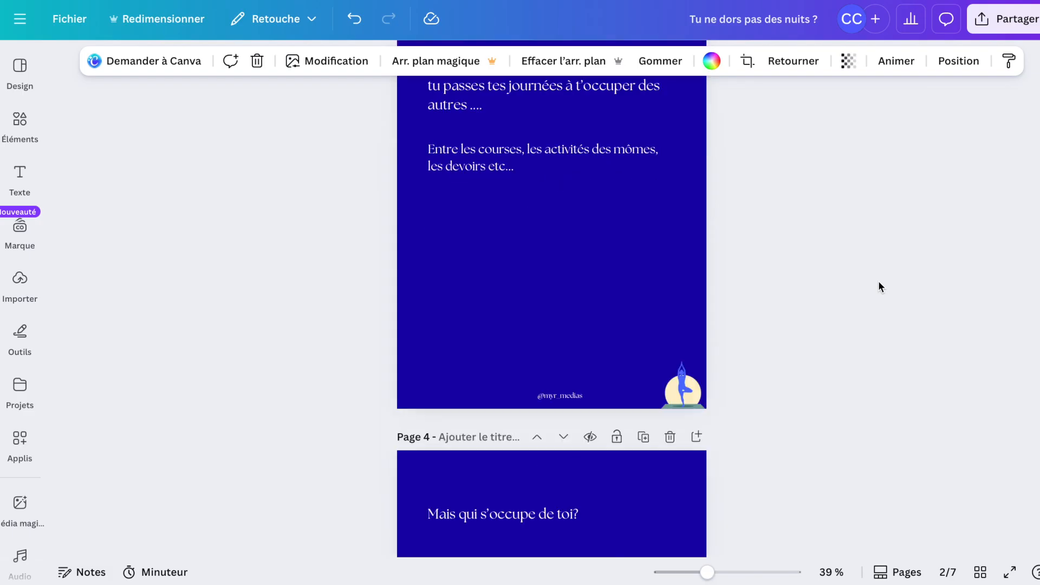
scroll(878, 287, "down", 3)
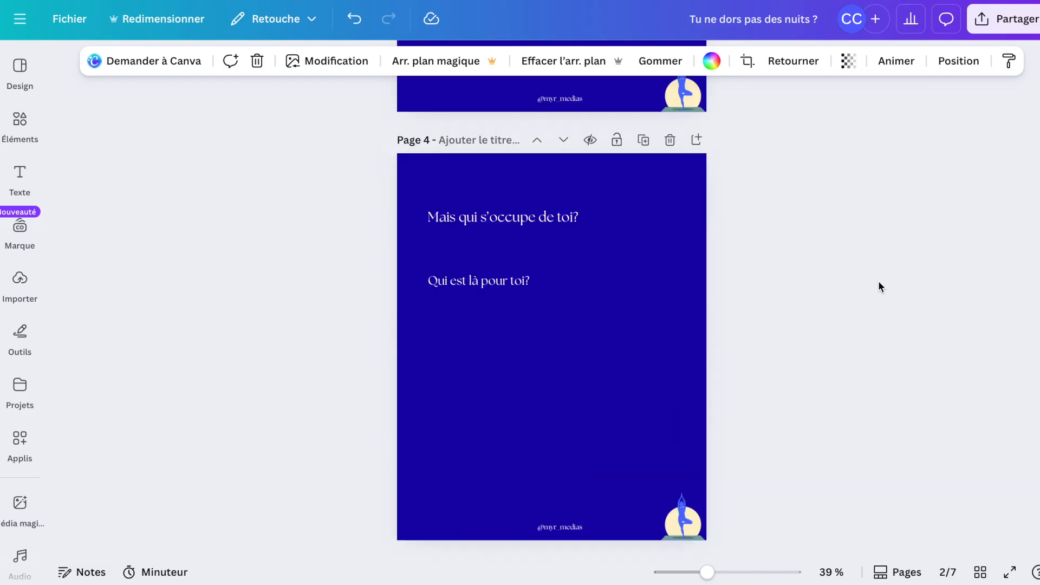
scroll(878, 287, "down", 6)
scroll(879, 287, "down", 10)
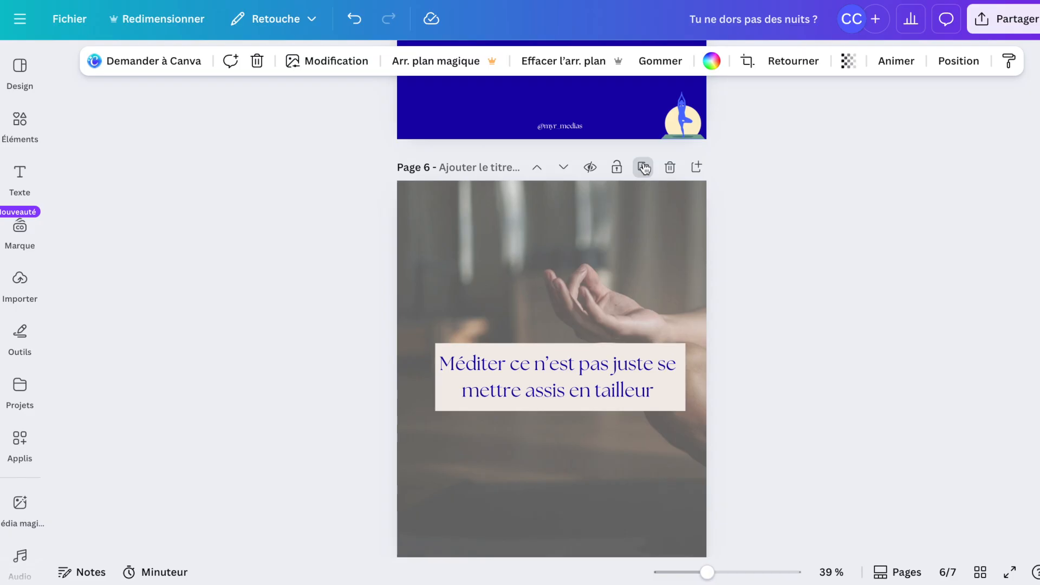
scroll(620, 405, "down", 2)
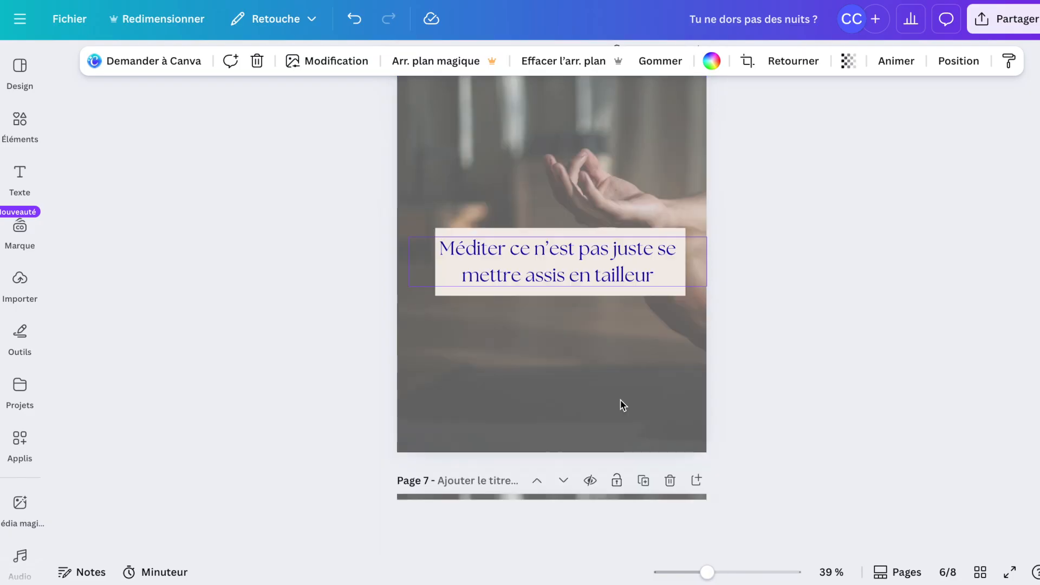
scroll(623, 405, "down", 5)
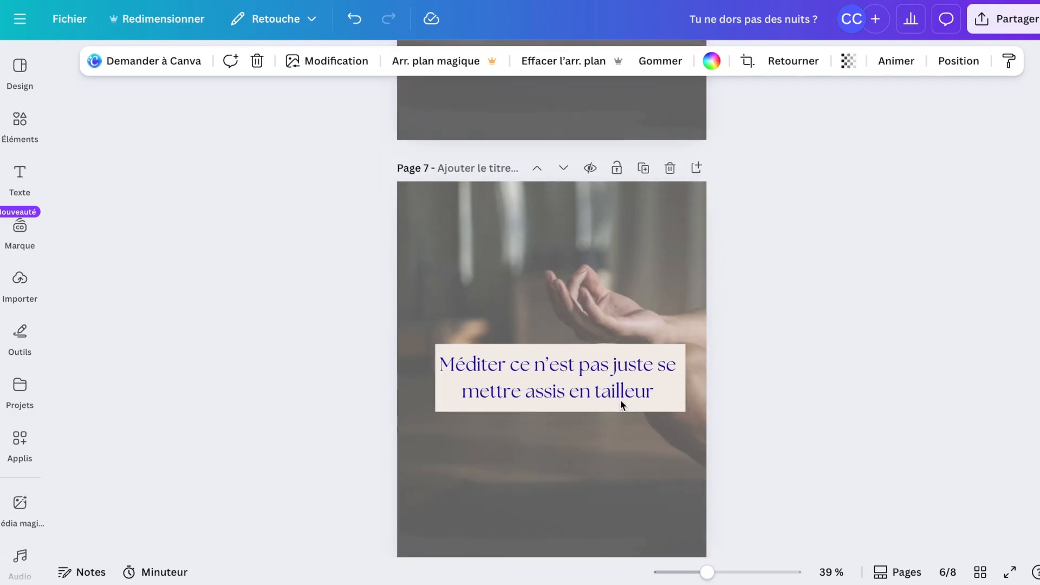
scroll(619, 399, "down", 7)
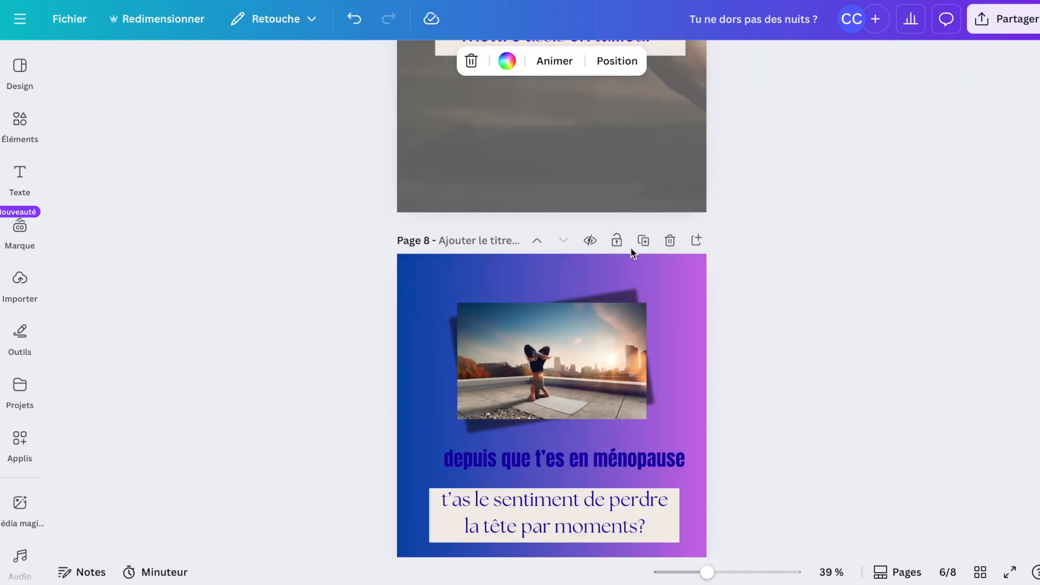
Delete the extra copy of the meditation page at page 7.
scroll(632, 250, "up", 4)
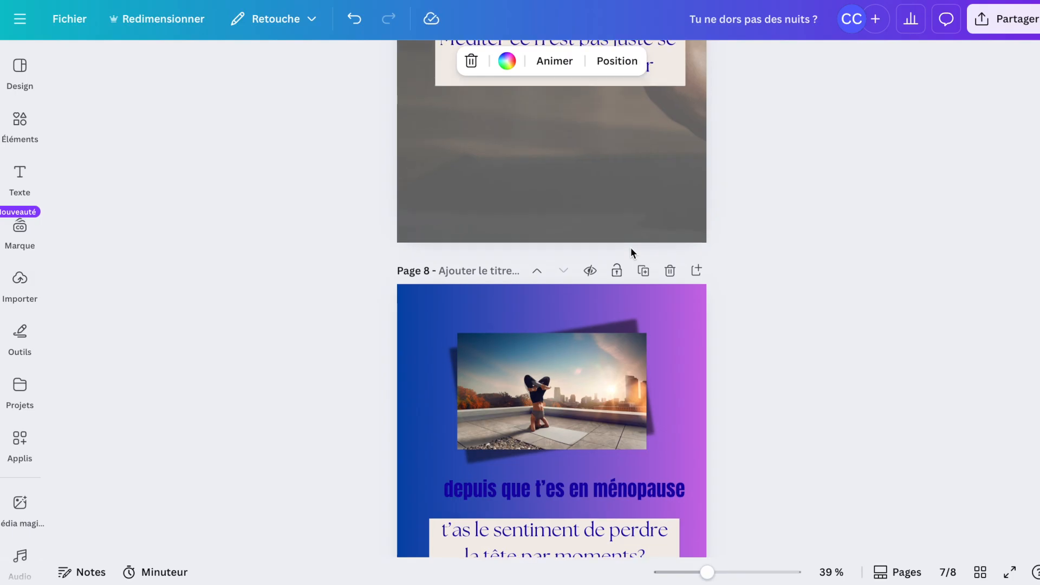
scroll(630, 248, "up", 5)
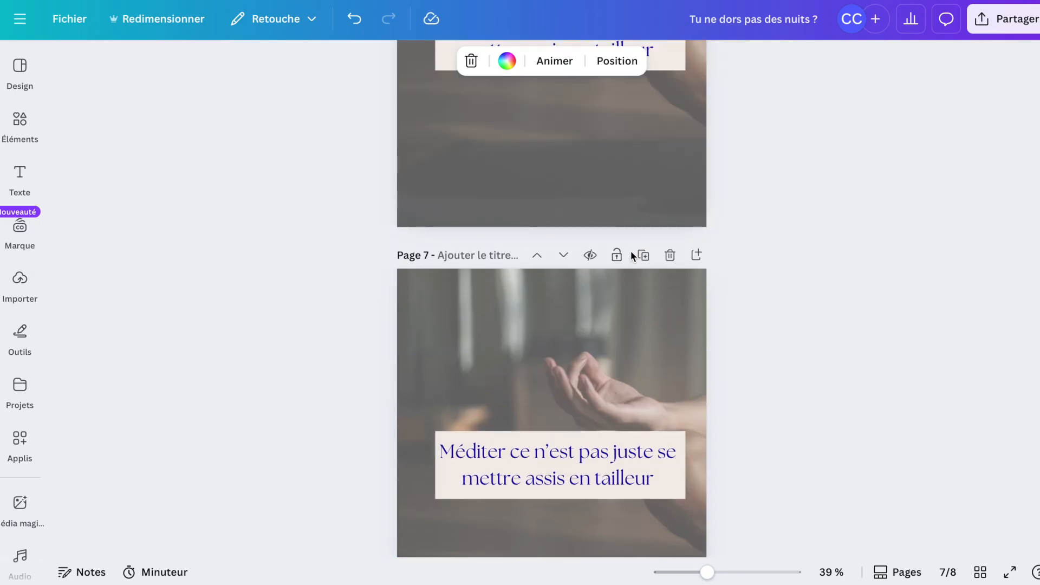
left_click(670, 255)
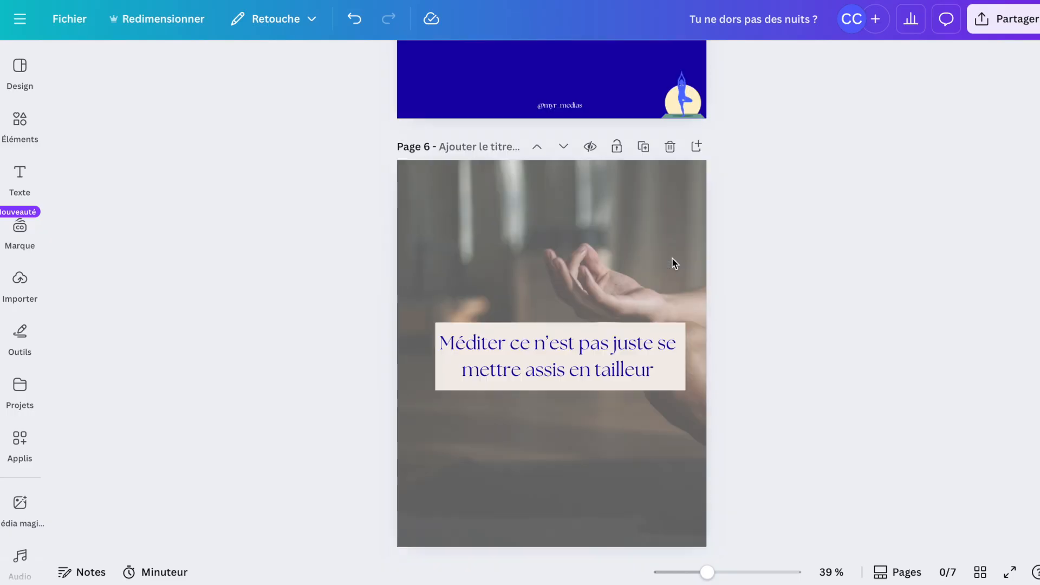
Duplicate the gradient menopause page to add a copy at the end.
scroll(649, 369, "down", 2)
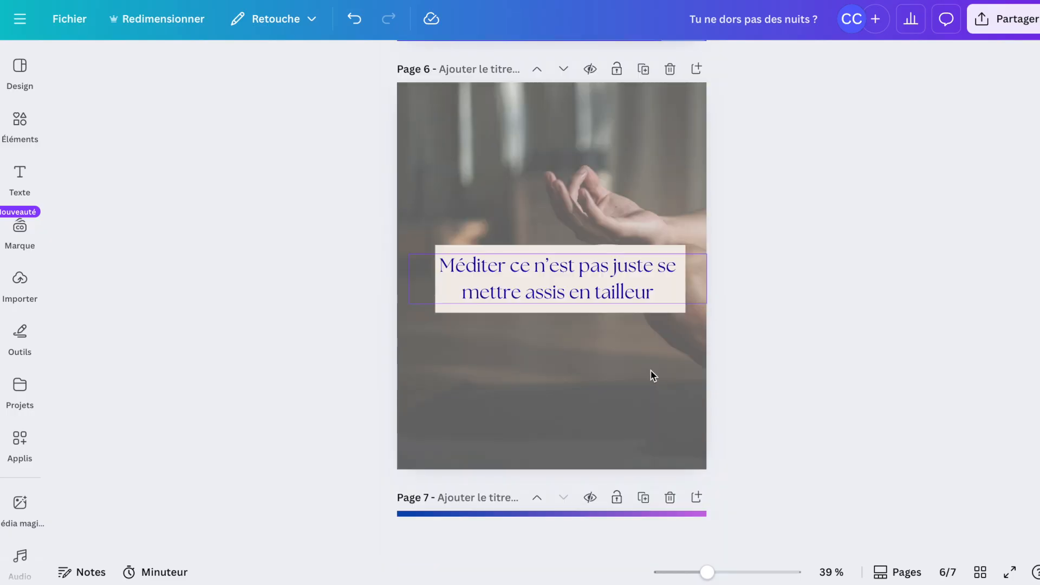
scroll(652, 374, "down", 4)
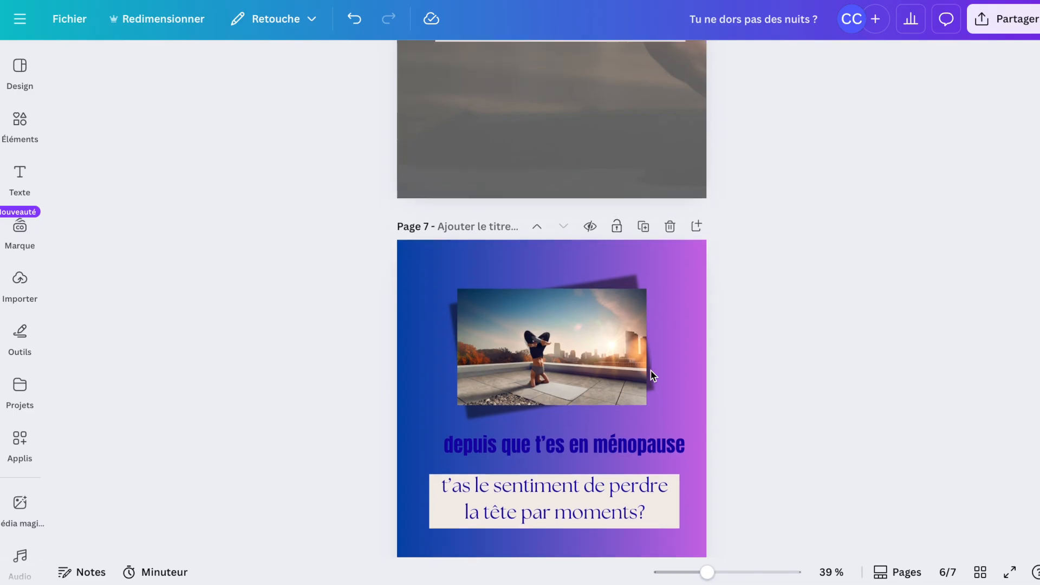
scroll(652, 374, "down", 1)
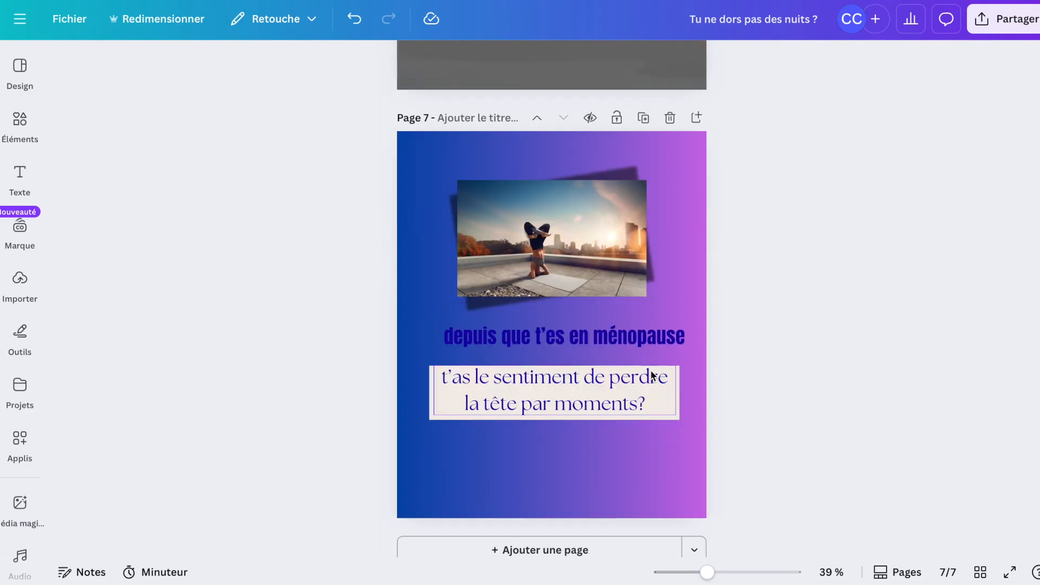
scroll(653, 374, "up", 1)
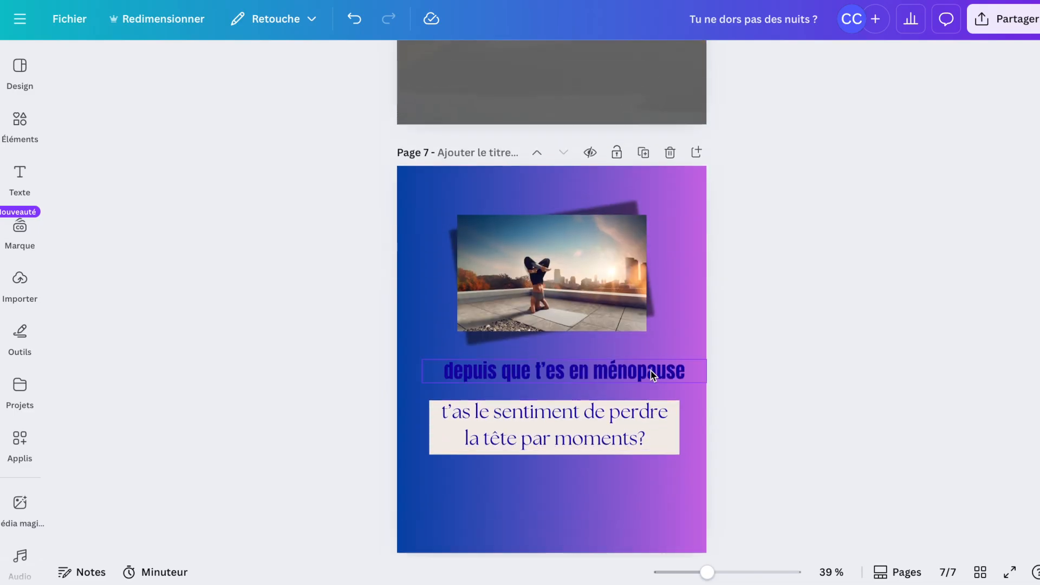
left_click(642, 153)
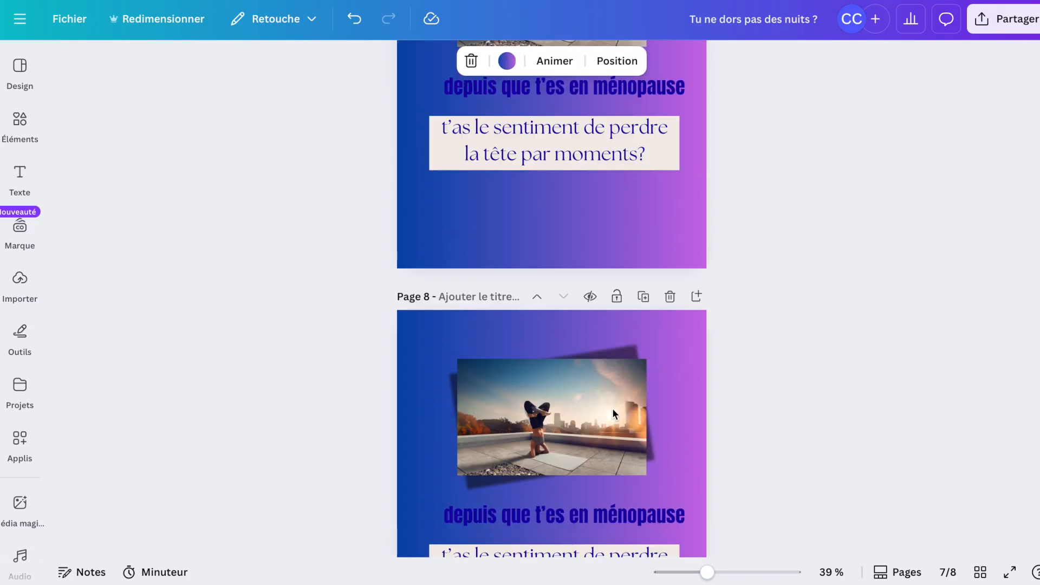
scroll(612, 408, "down", 3)
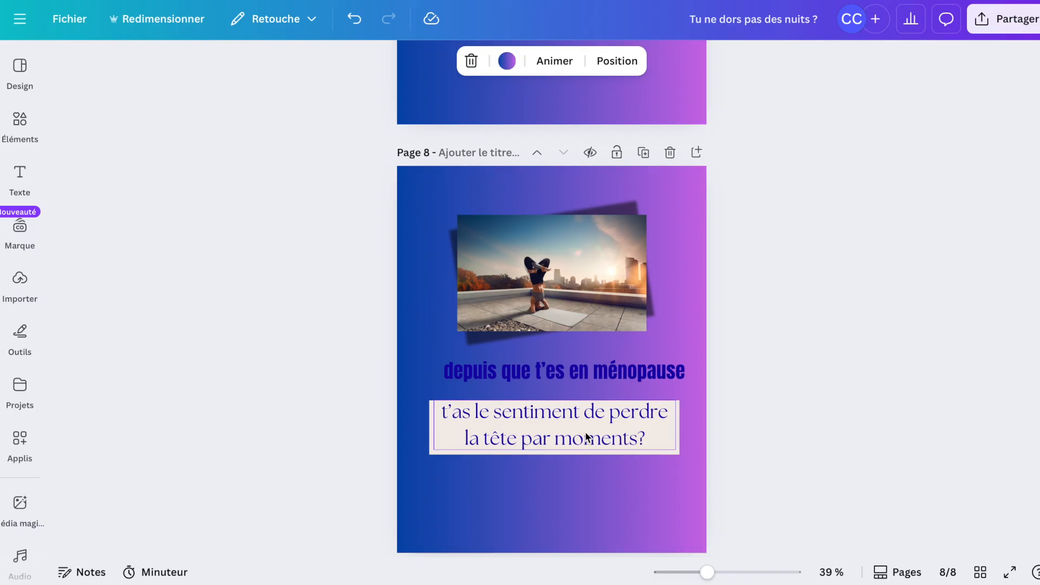
scroll(584, 437, "up", 2)
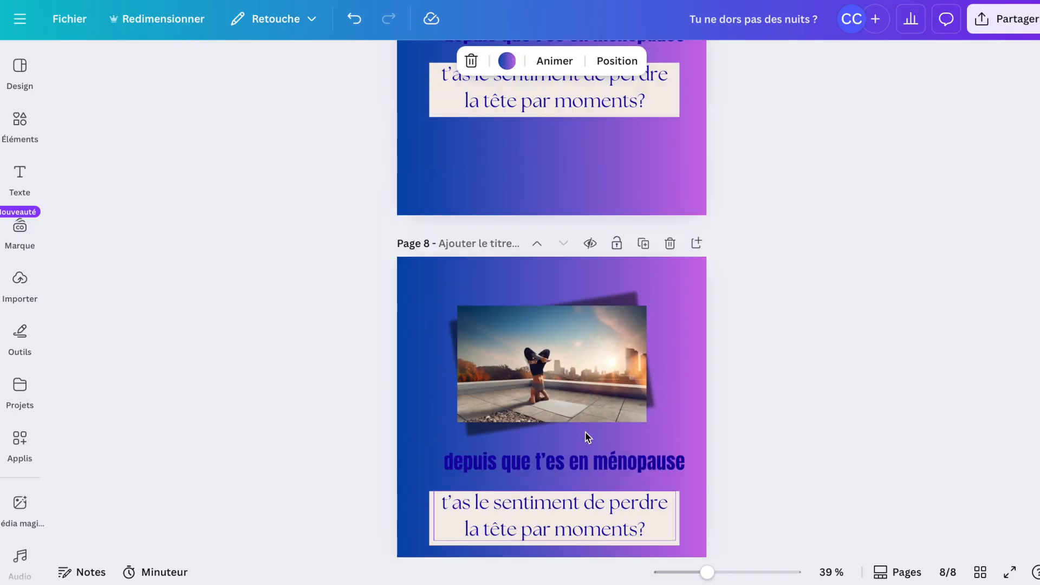
Delete the duplicated menopause page at page 8.
scroll(586, 436, "up", 3)
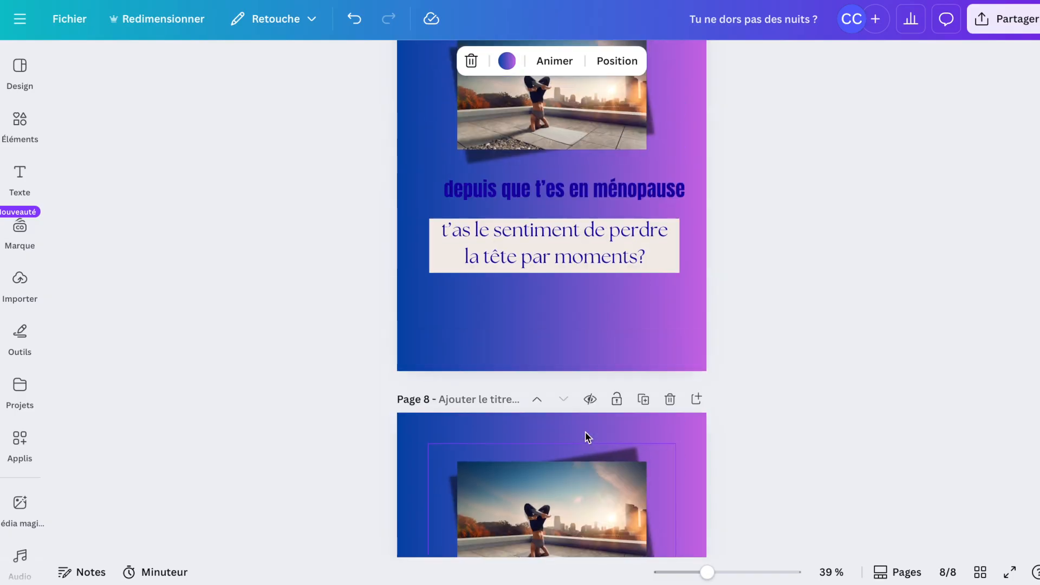
scroll(586, 437, "up", 1)
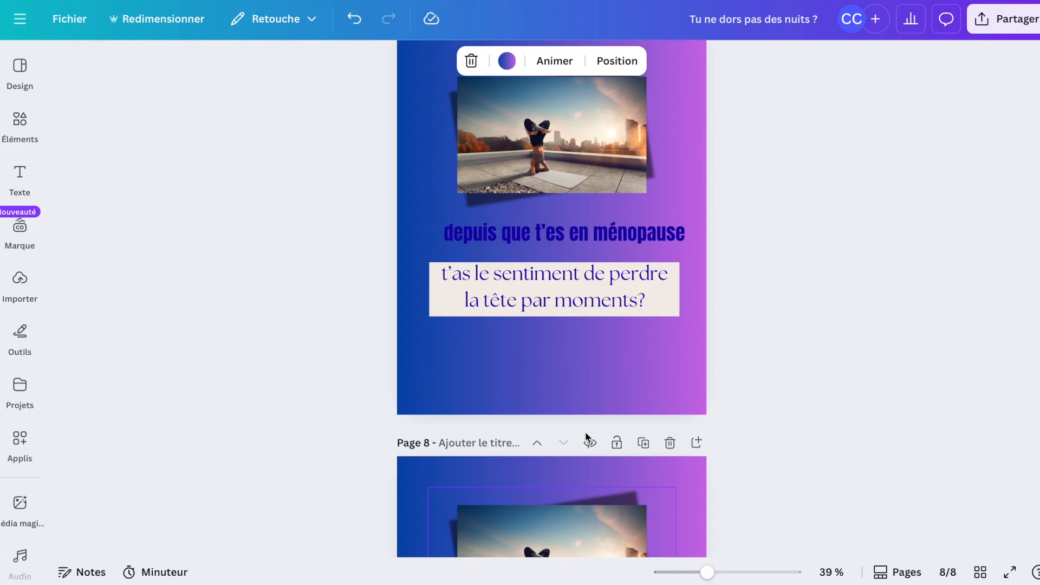
left_click(669, 443)
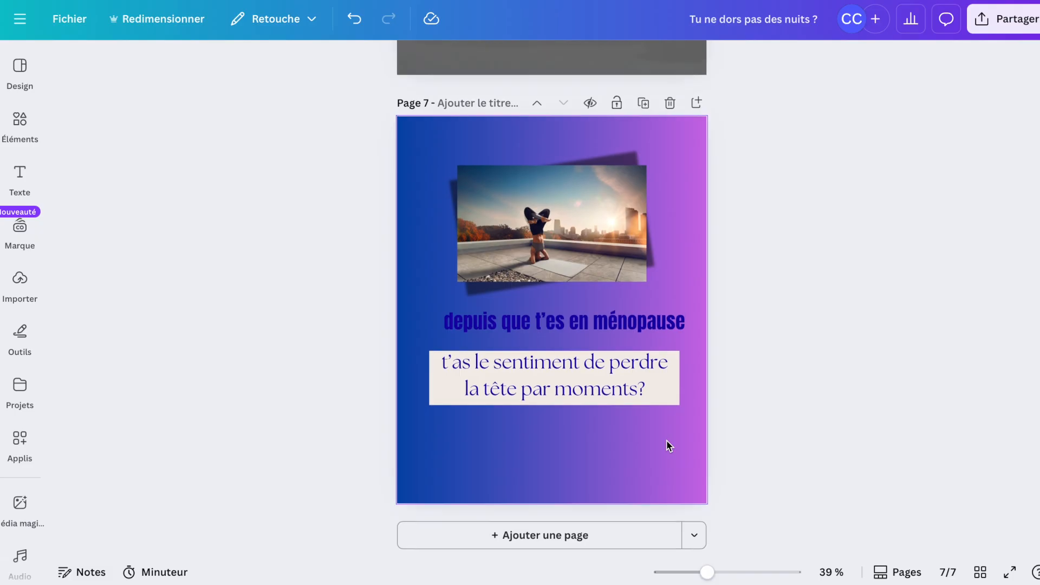
Search the design templates for "thérapeute".
scroll(666, 440, "up", 20)
scroll(666, 440, "up", 15)
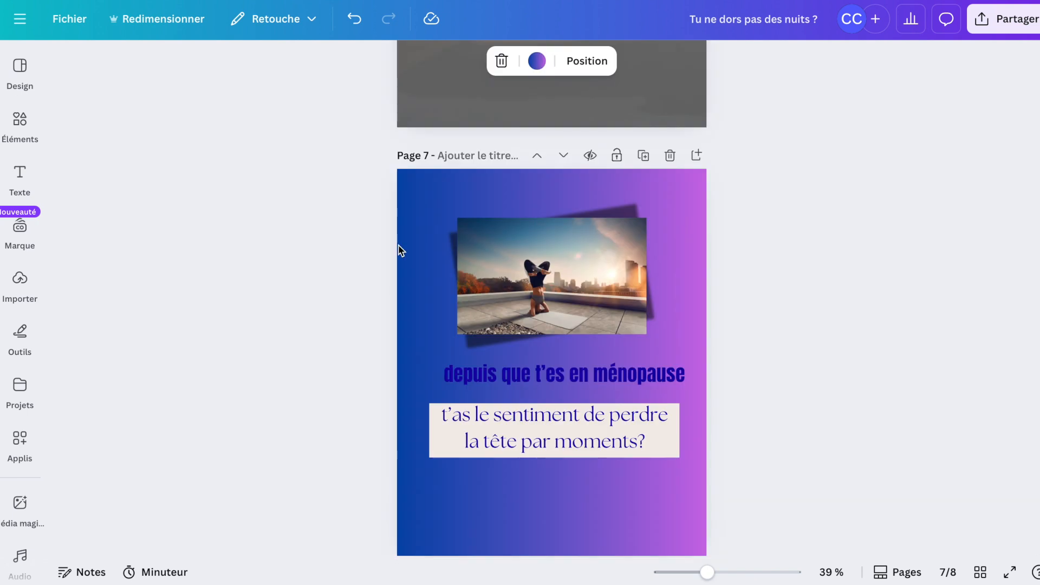
scroll(398, 247, "down", 10)
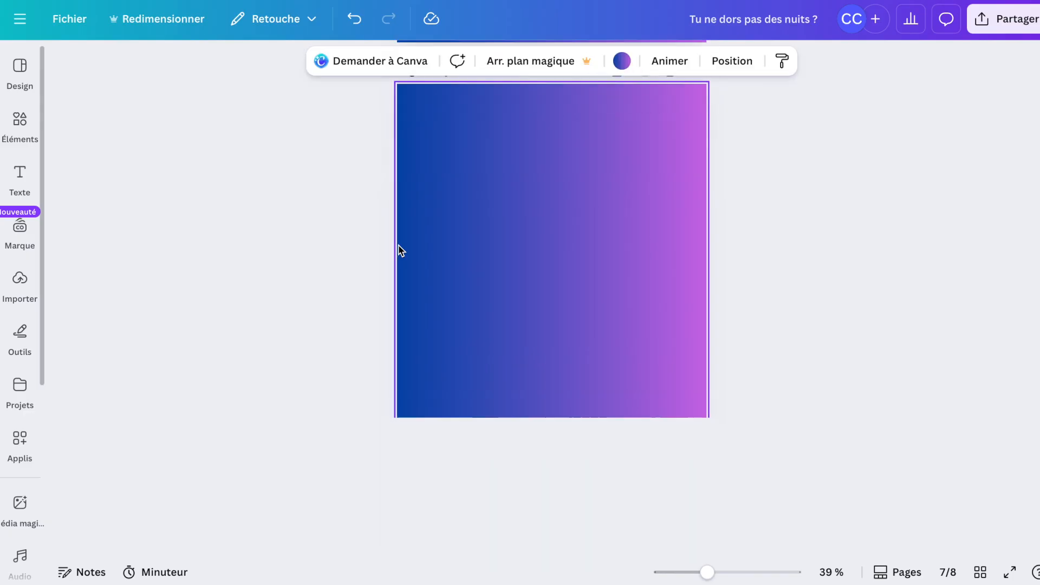
scroll(399, 248, "up", 3)
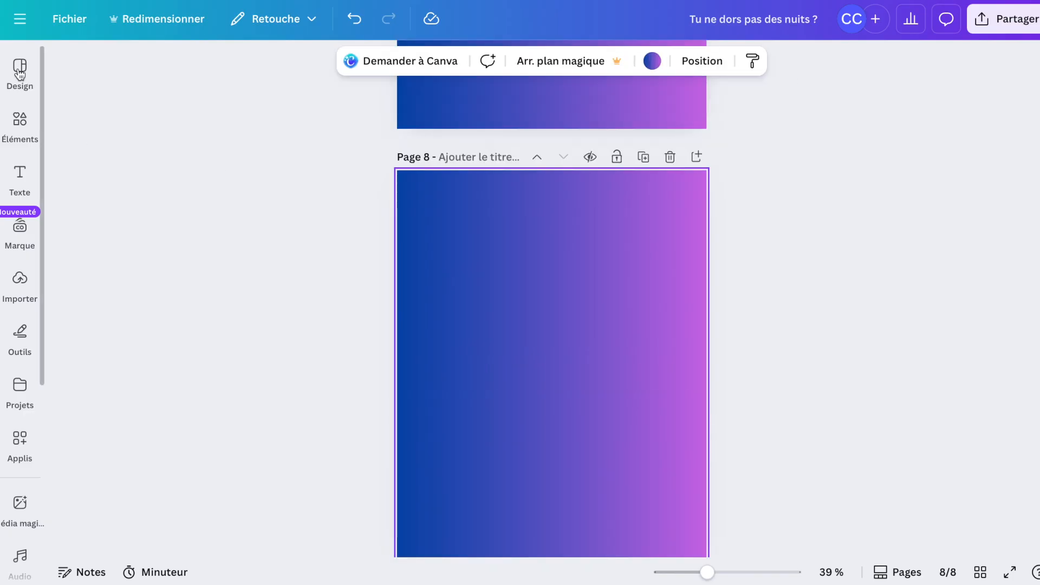
left_click(19, 69)
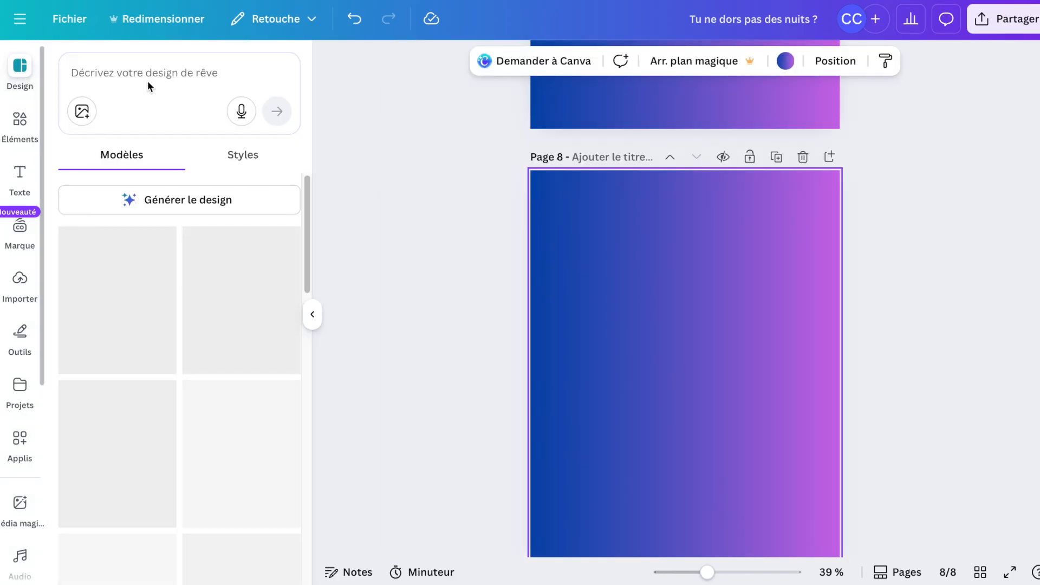
left_click(146, 77)
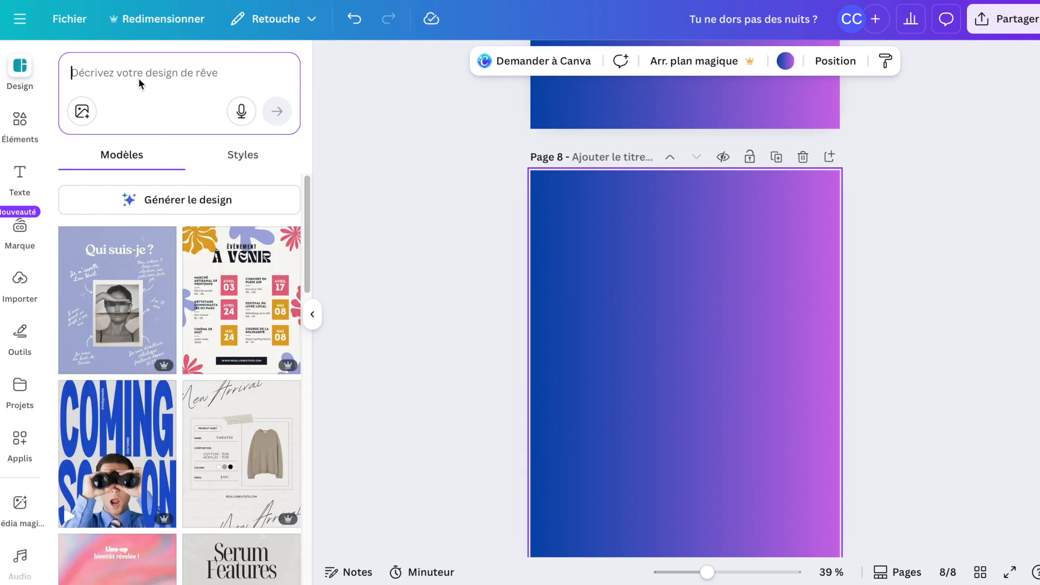
type("thérapeute")
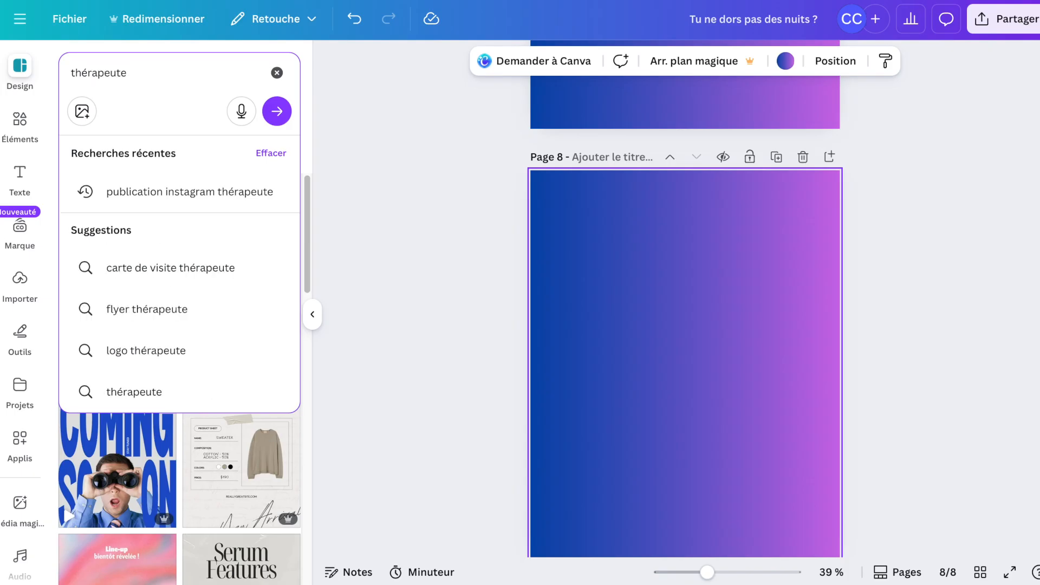
left_click(277, 114)
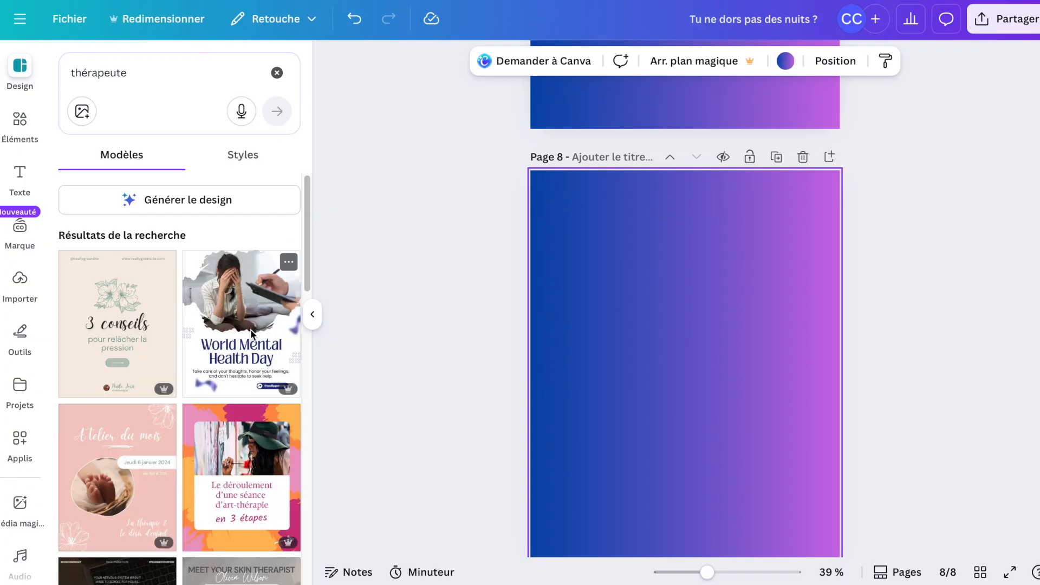
Browse through the therapist template results.
scroll(250, 330, "down", 4)
scroll(250, 329, "down", 3)
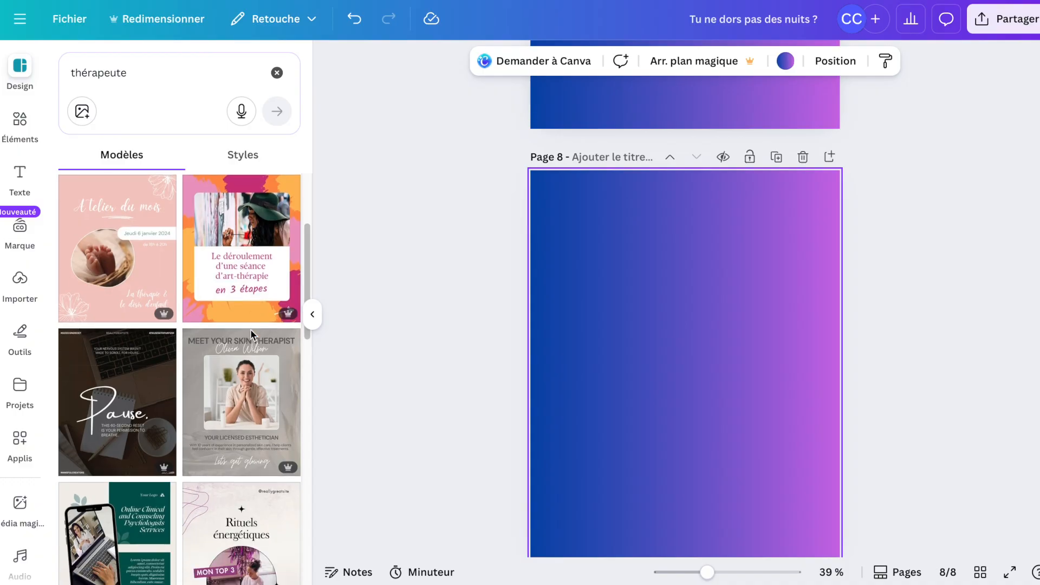
scroll(250, 329, "down", 3)
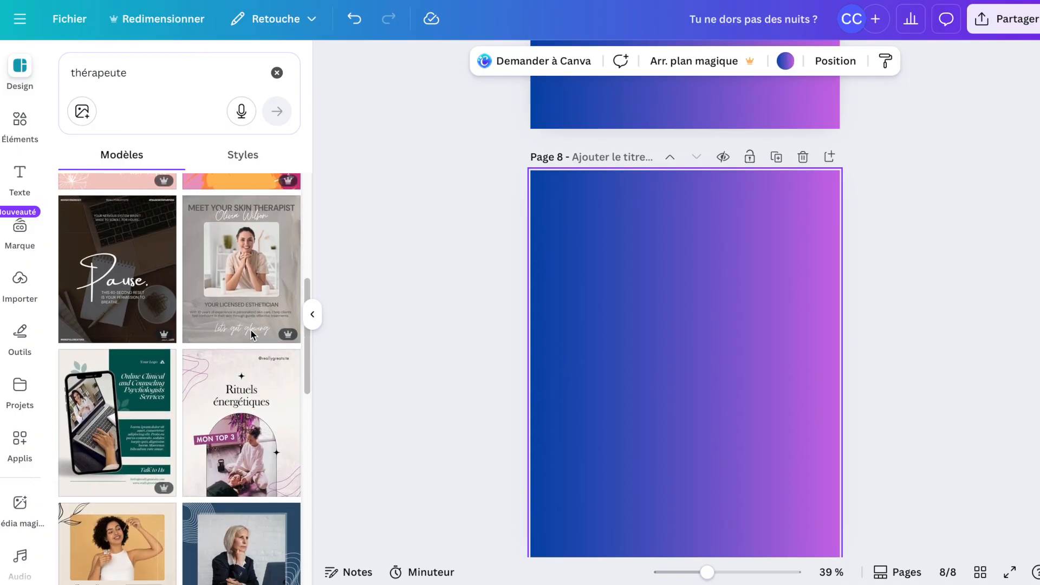
scroll(251, 331, "down", 2)
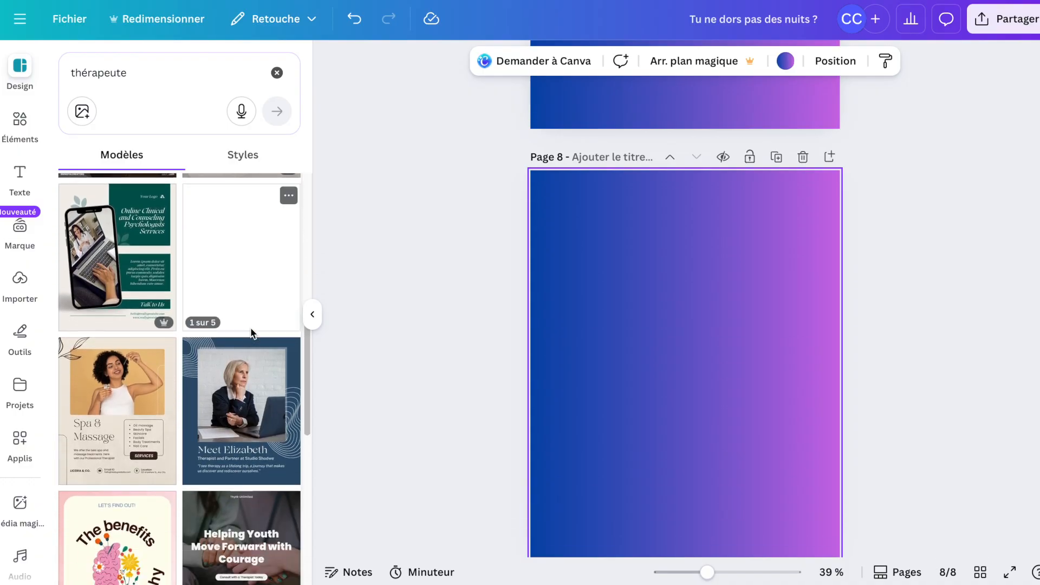
scroll(251, 332, "up", 3)
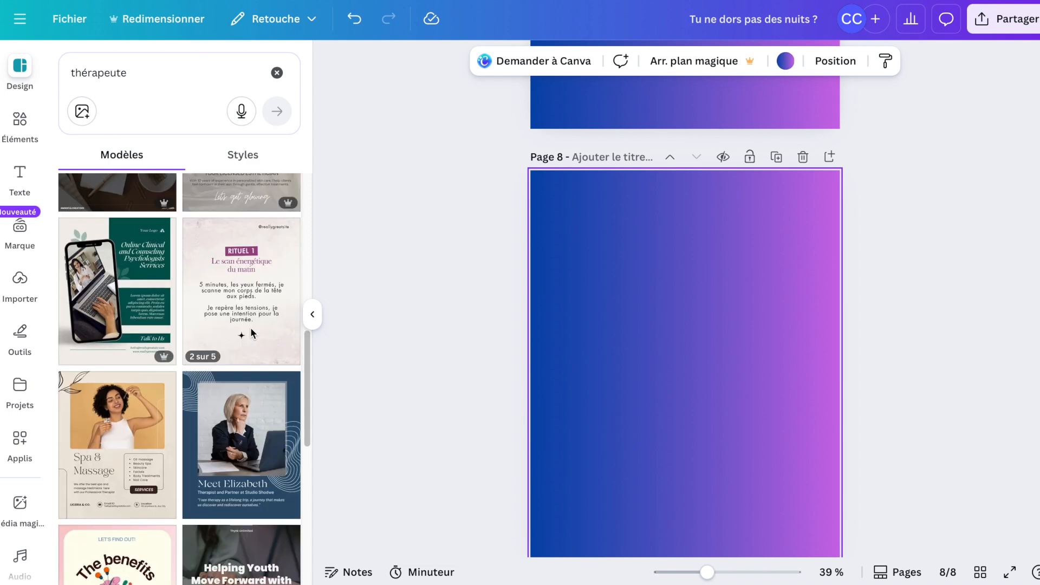
scroll(250, 327, "up", 3)
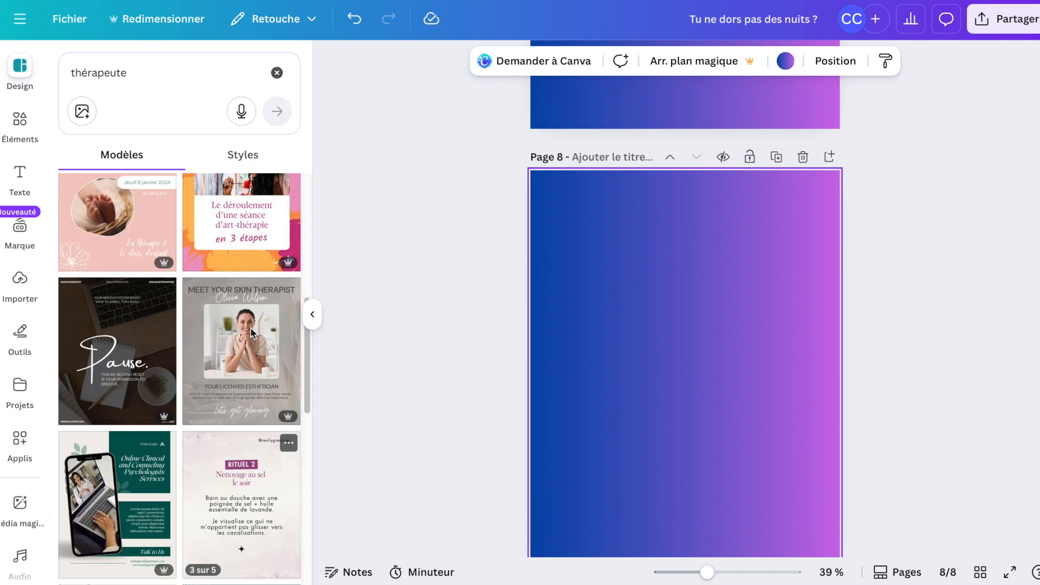
scroll(251, 331, "up", 2)
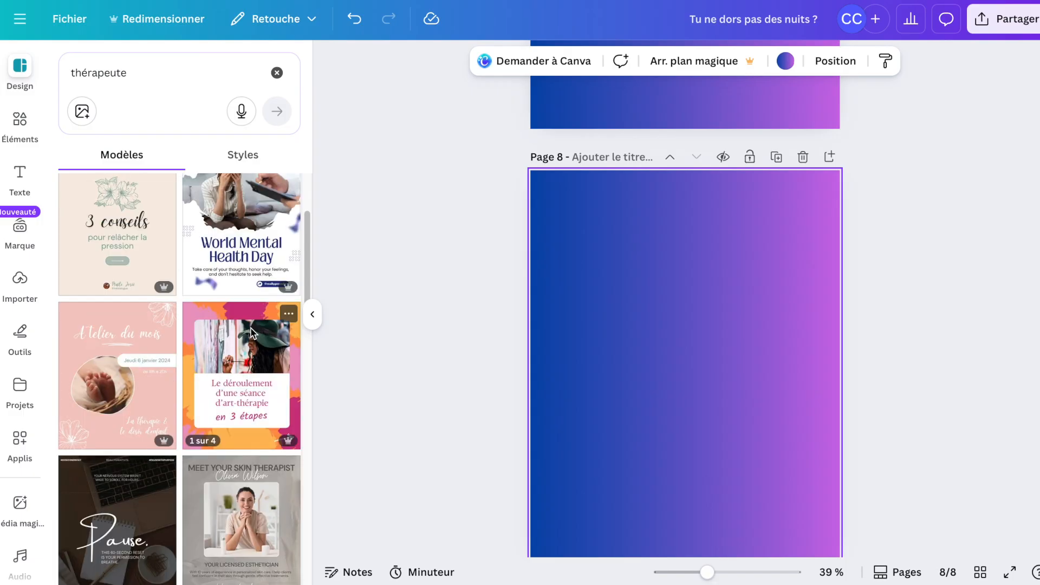
scroll(276, 287, "up", 2)
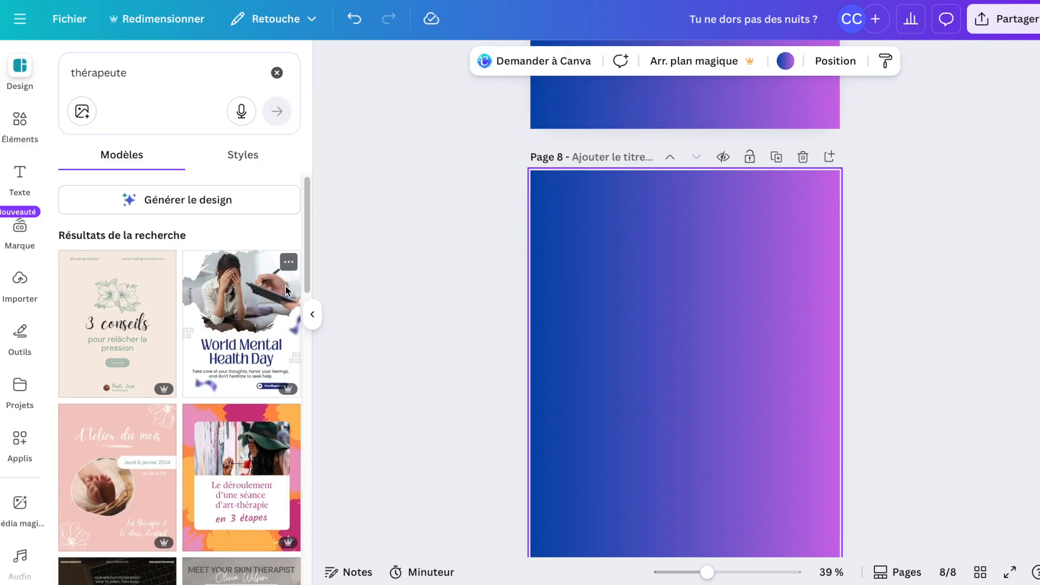
scroll(284, 290, "down", 15)
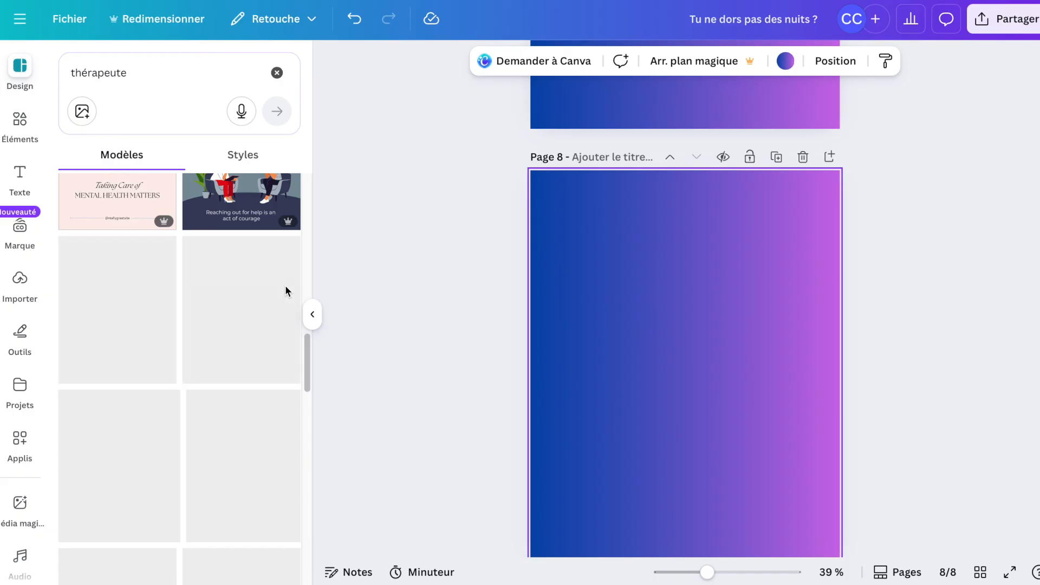
scroll(286, 290, "down", 3)
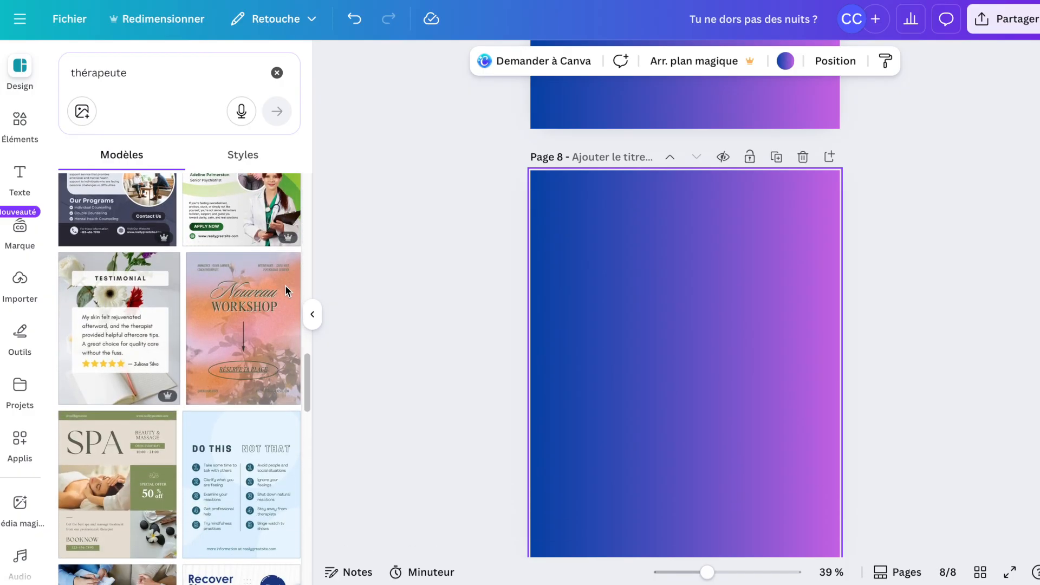
scroll(257, 386, "down", 6)
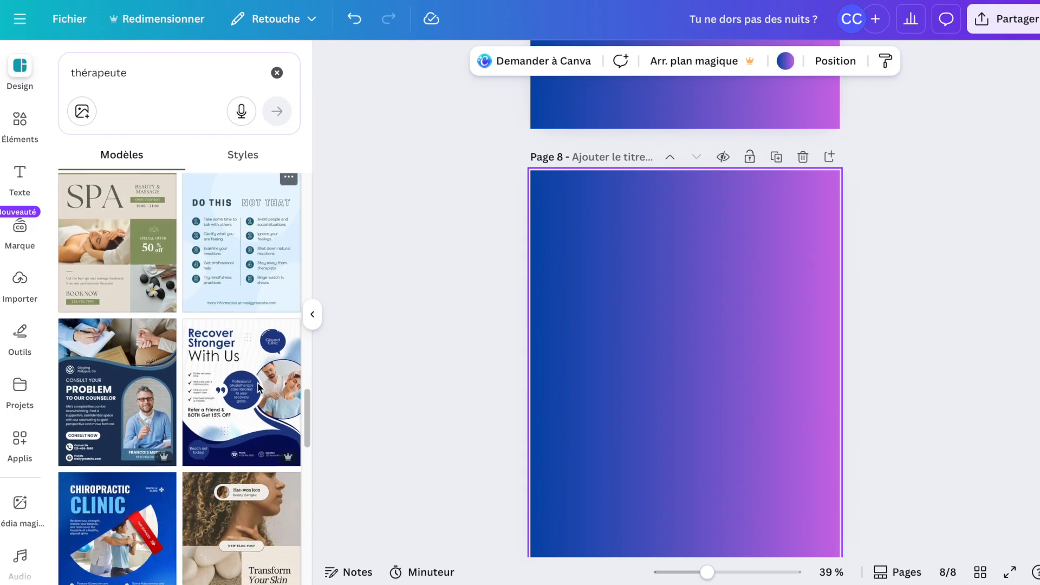
scroll(258, 386, "down", 2)
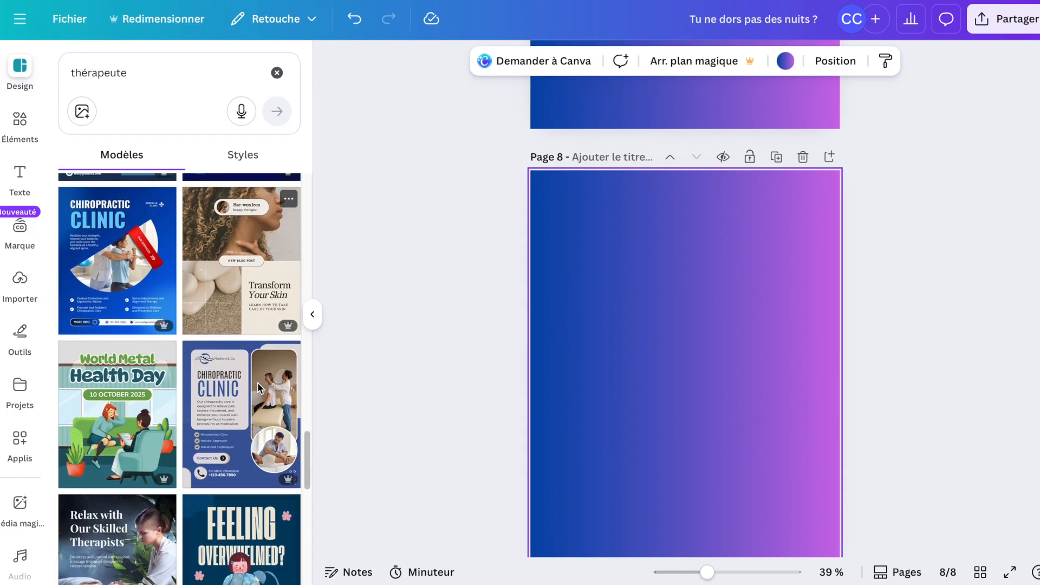
Search templates for "instagram post 1080x1350" and add the White and Beige Minimalist Aesthetic New in my Blog template as a new page.
left_click(69, 65)
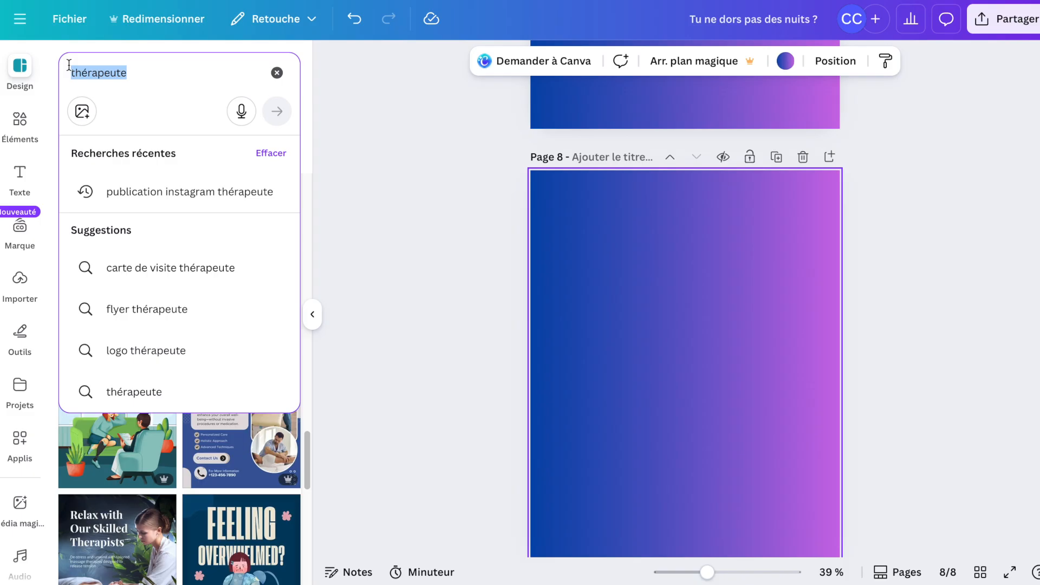
type("s")
type("t instagra")
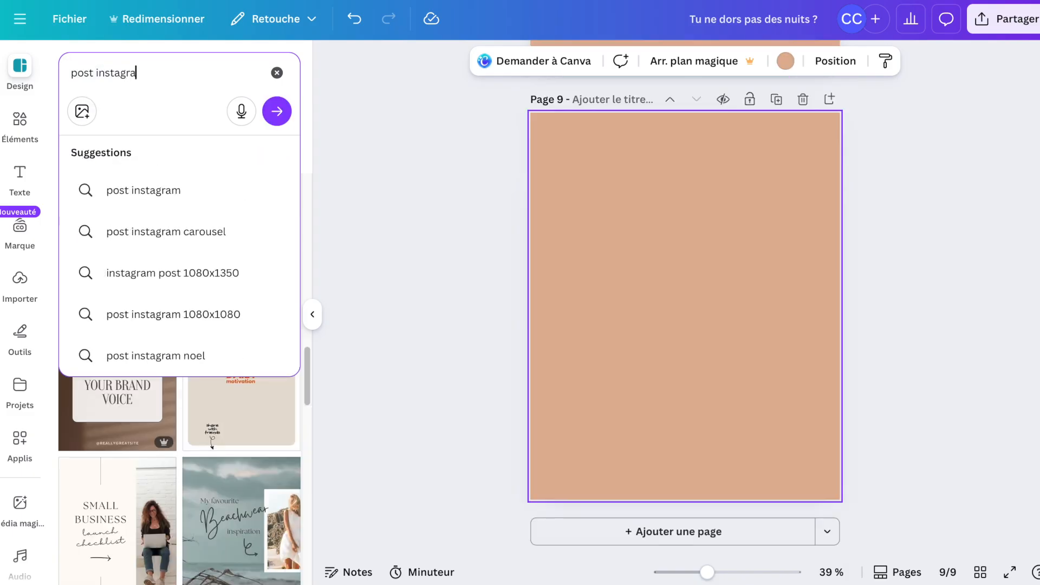
type("m")
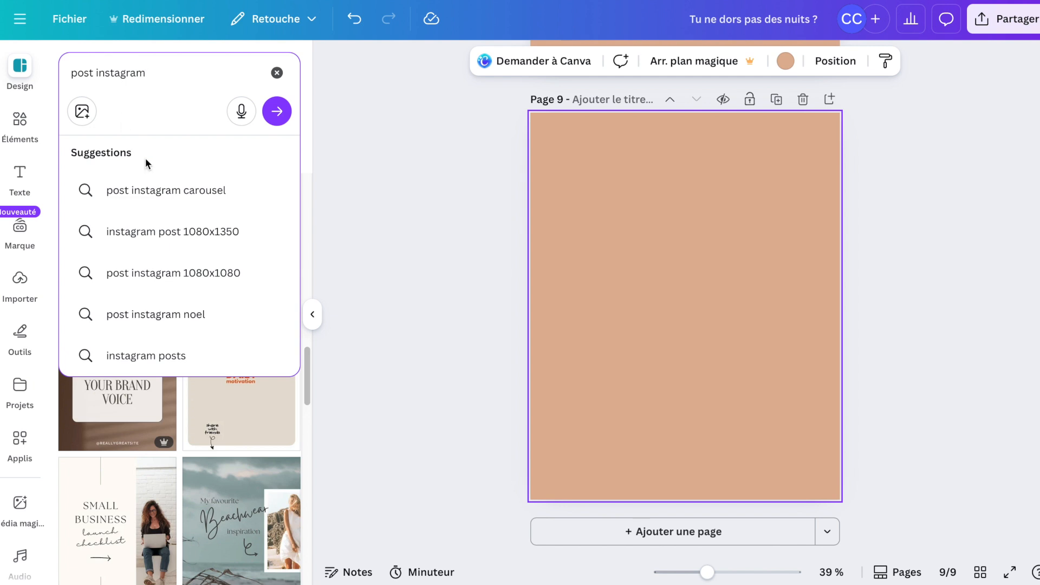
left_click(219, 231)
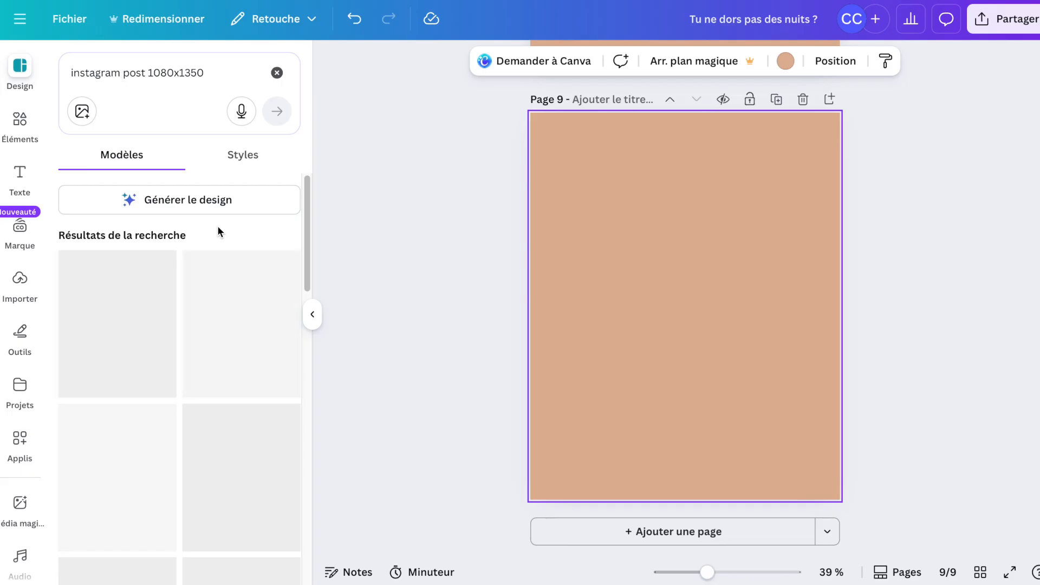
left_click(241, 477)
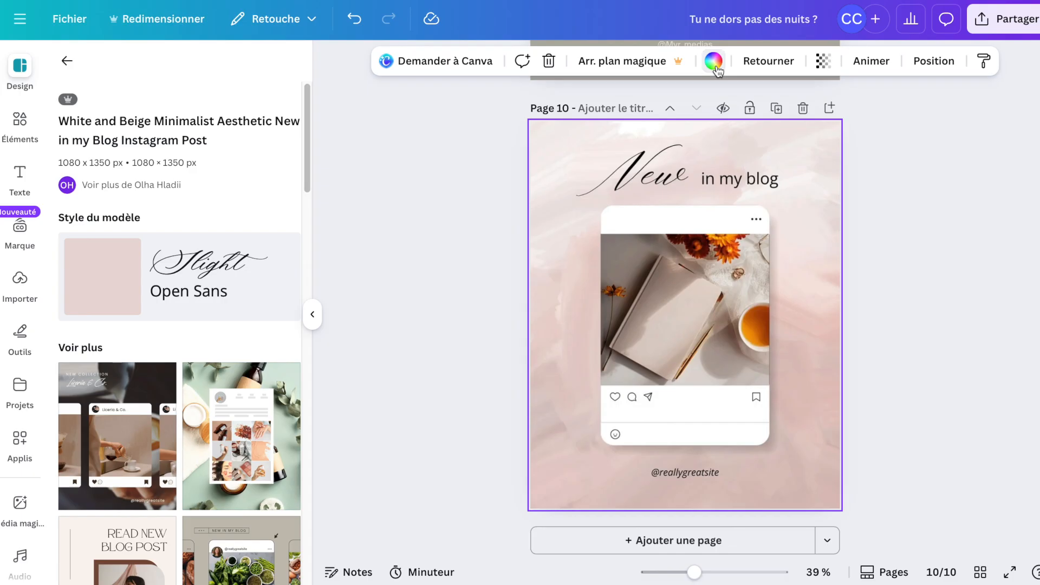
Change the new page's background colour to the dark burgundy from the Garden in Bloom palette.
left_click(713, 61)
left_click(612, 129)
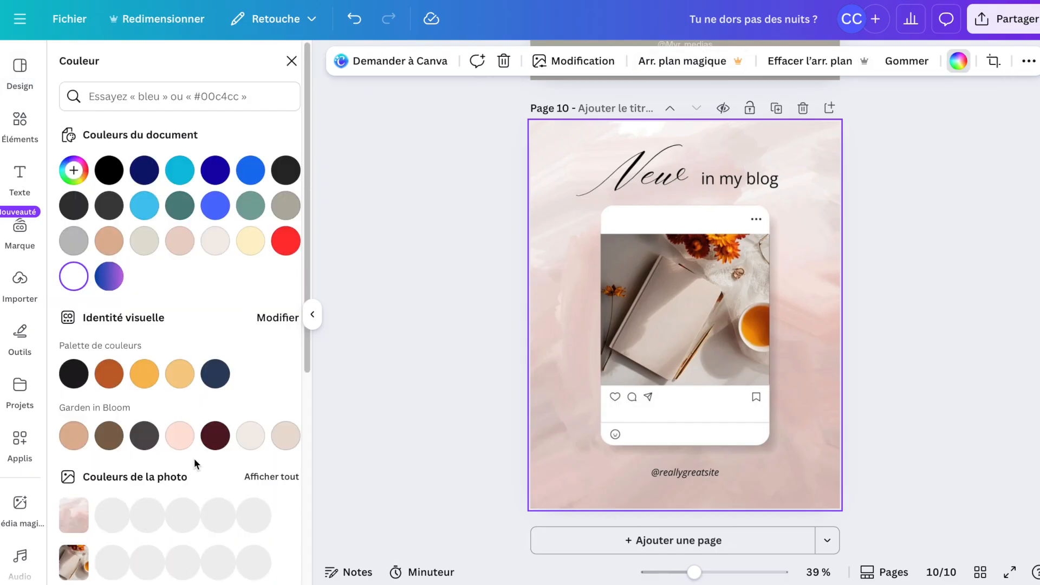
left_click(215, 436)
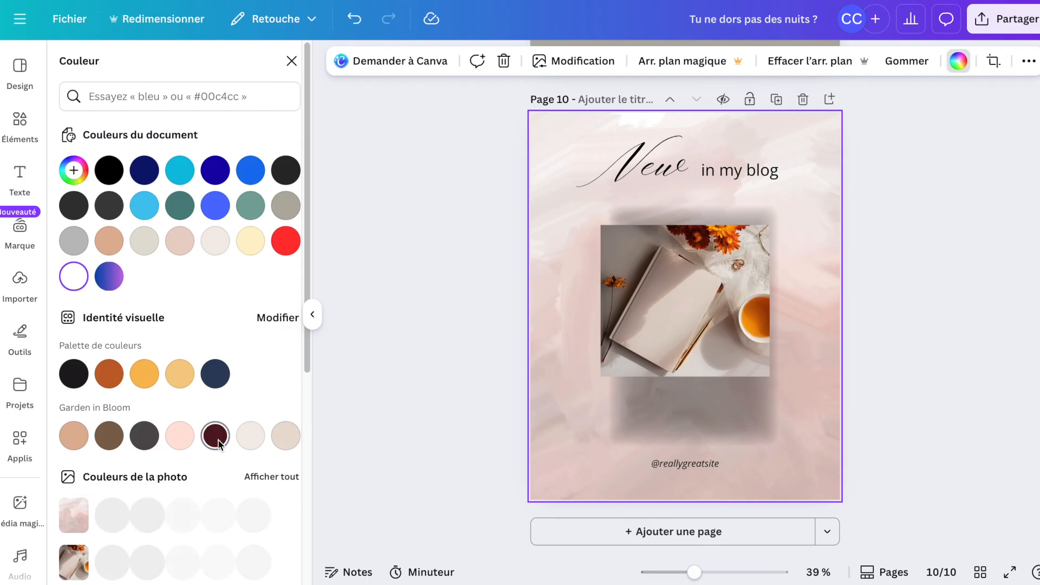
left_click(217, 438)
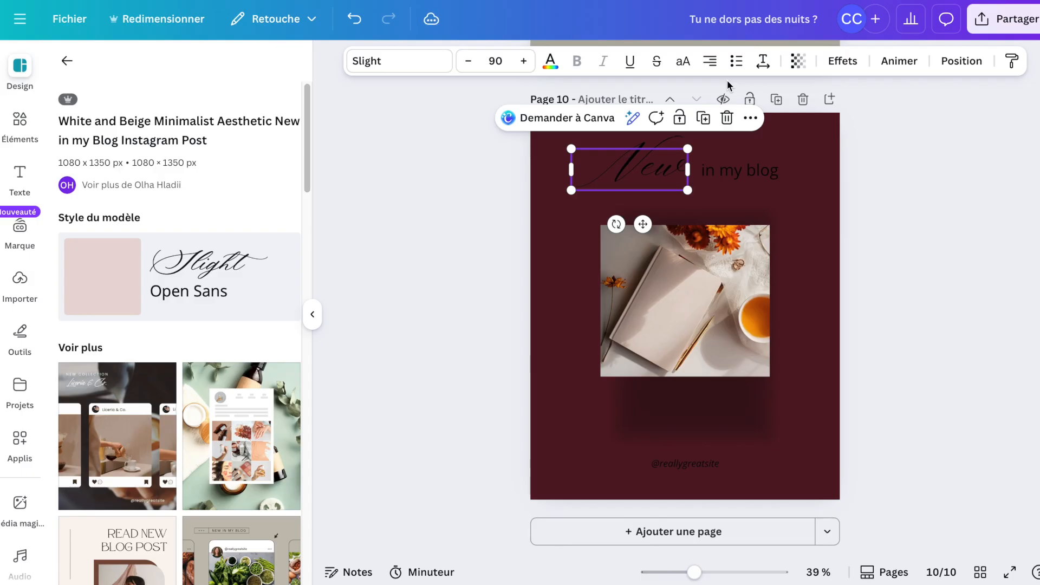
Set the "New" heading's text colour to the off-white from the Garden in Bloom palette.
left_click(550, 61)
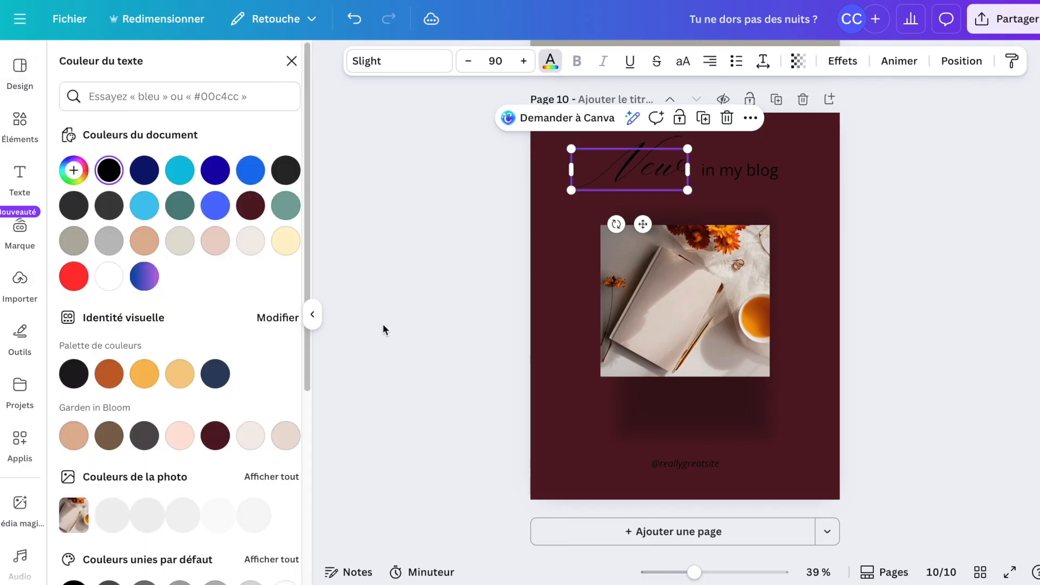
left_click(251, 449)
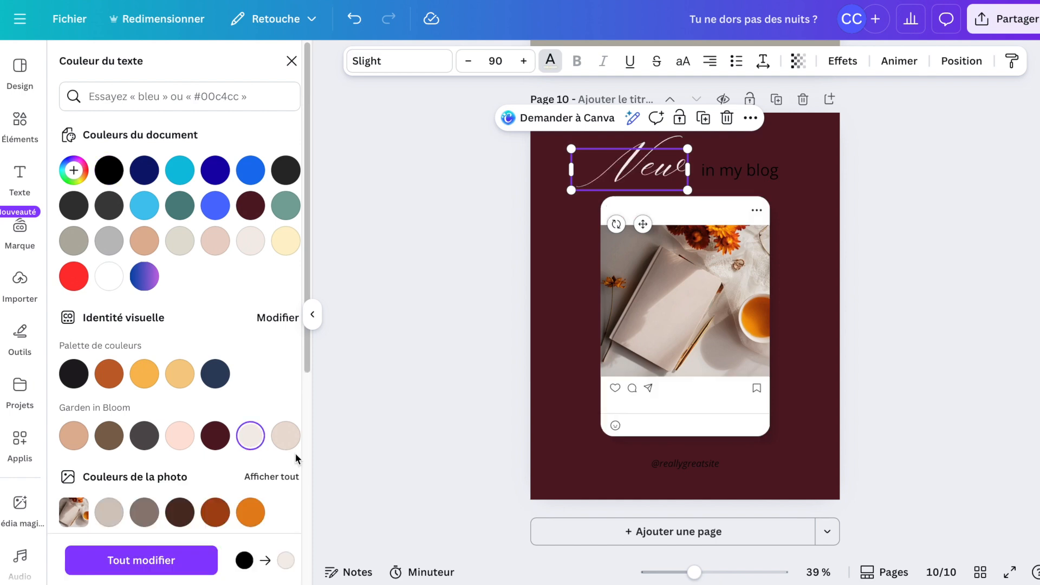
Replace the photo inside the end page's phone mockup with the rooftop yoga image from recently used elements.
left_click(688, 341)
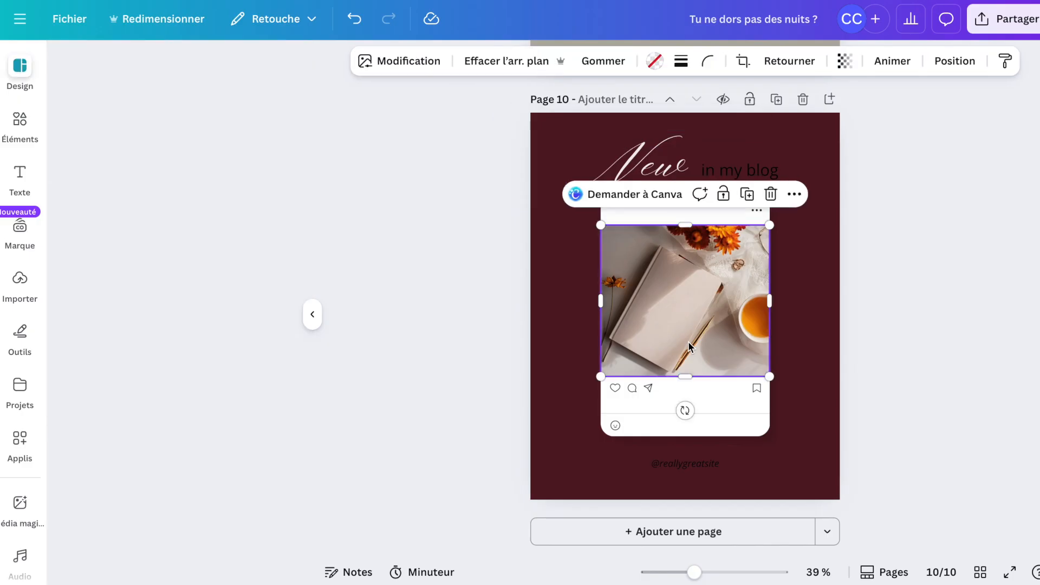
left_click_drag(620, 346, 687, 347)
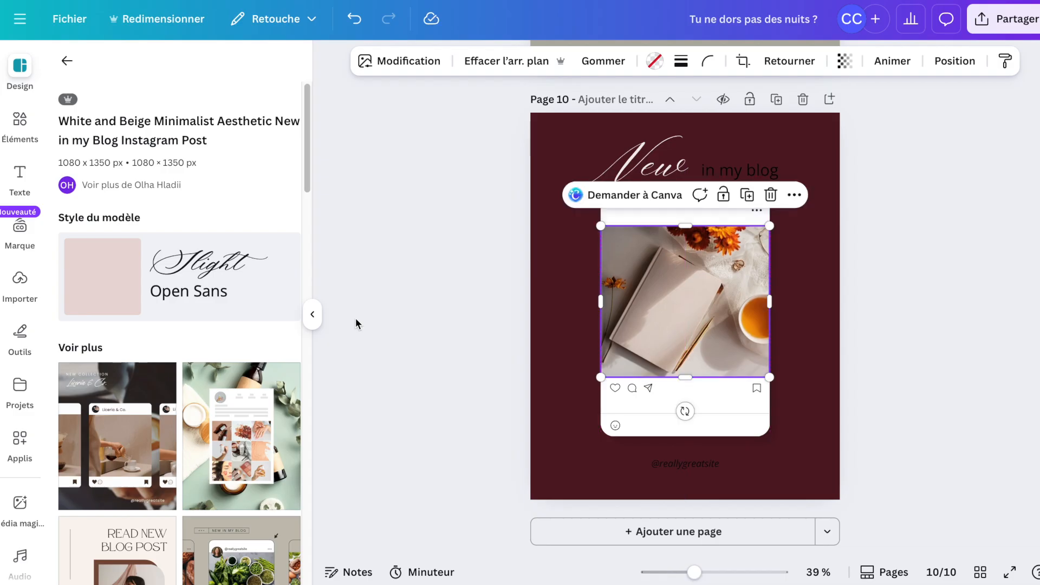
left_click(16, 134)
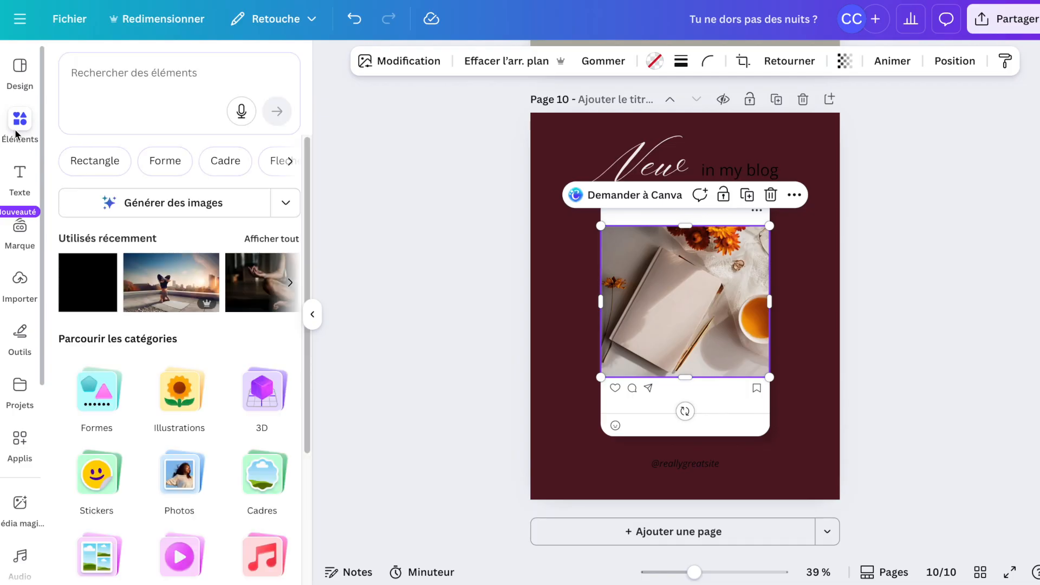
left_click(131, 76)
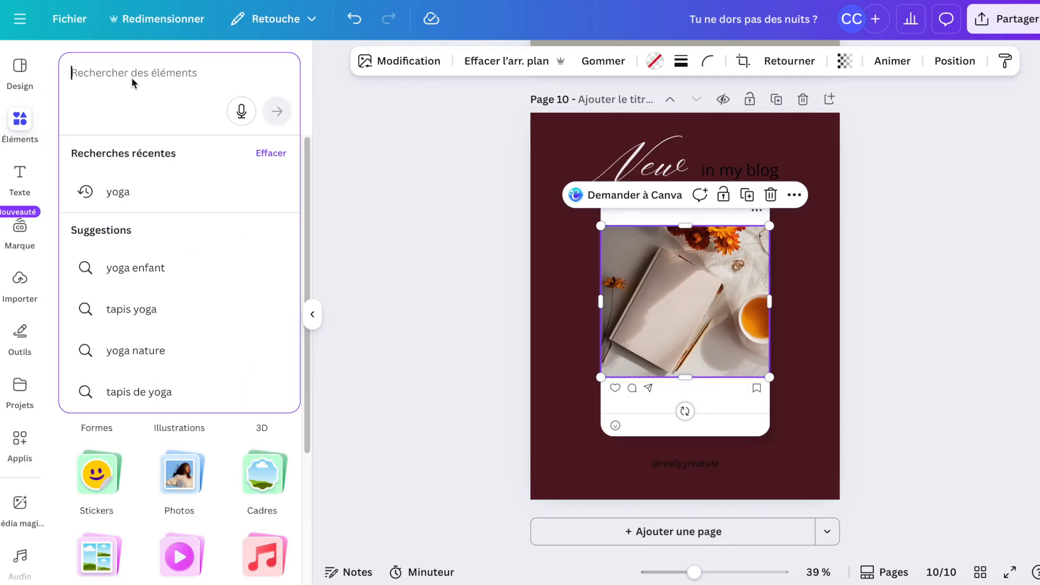
left_click(449, 321)
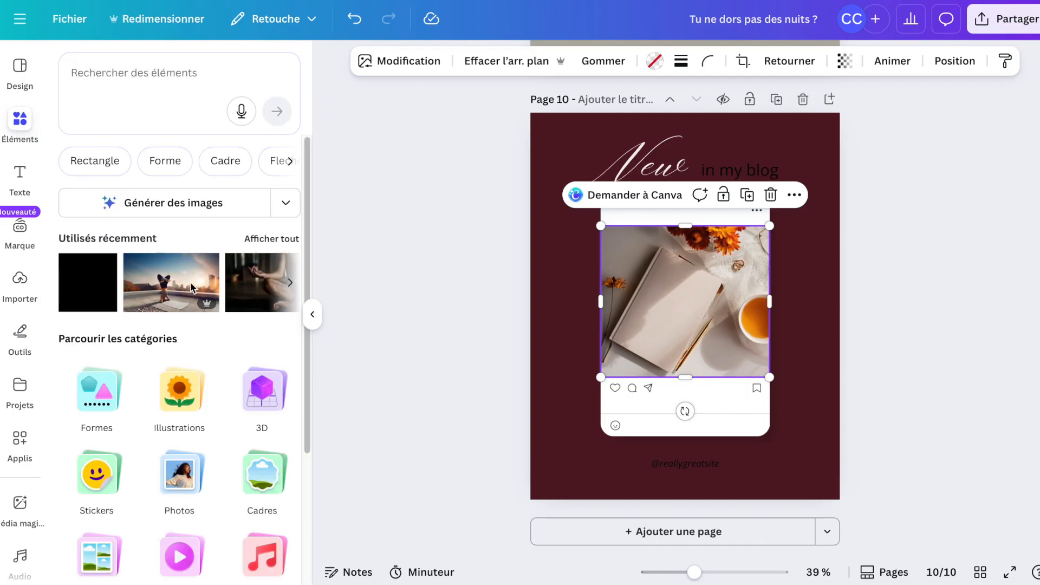
mouse_move(190, 283)
left_click(191, 287)
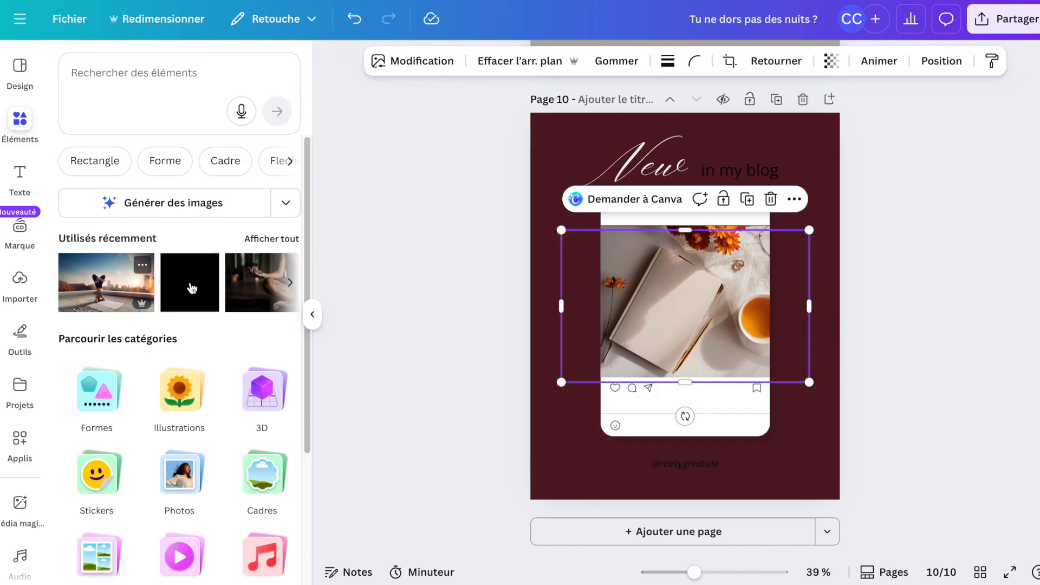
left_click_drag(674, 311, 753, 318)
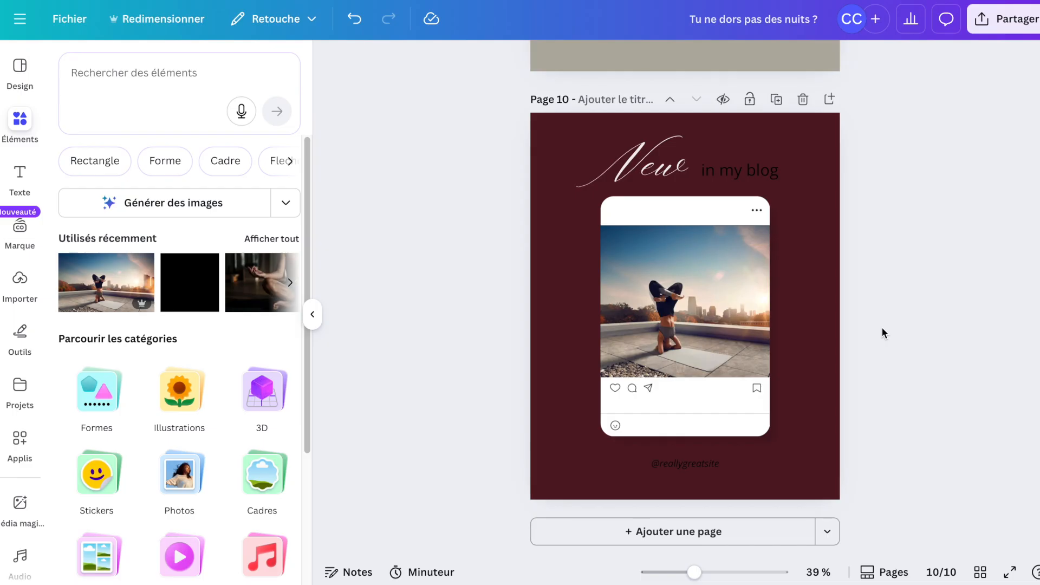
Shrink the phone mockup and move it to the left side of the page.
left_click(758, 435)
mouse_move(768, 436)
left_mouse_down()
mouse_move(750, 421)
mouse_move(775, 439)
left_mouse_up()
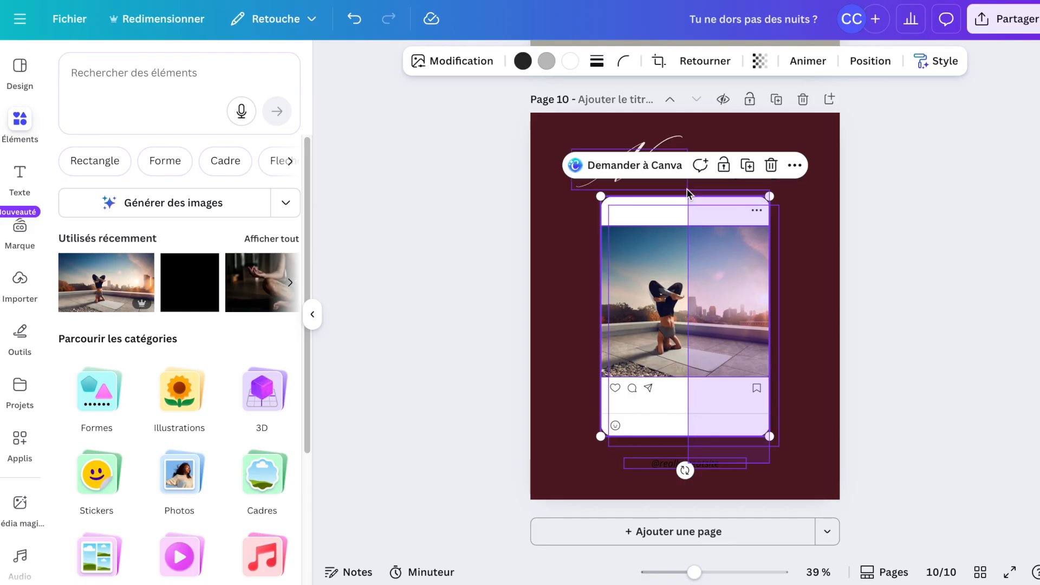
key("ctrl+a")
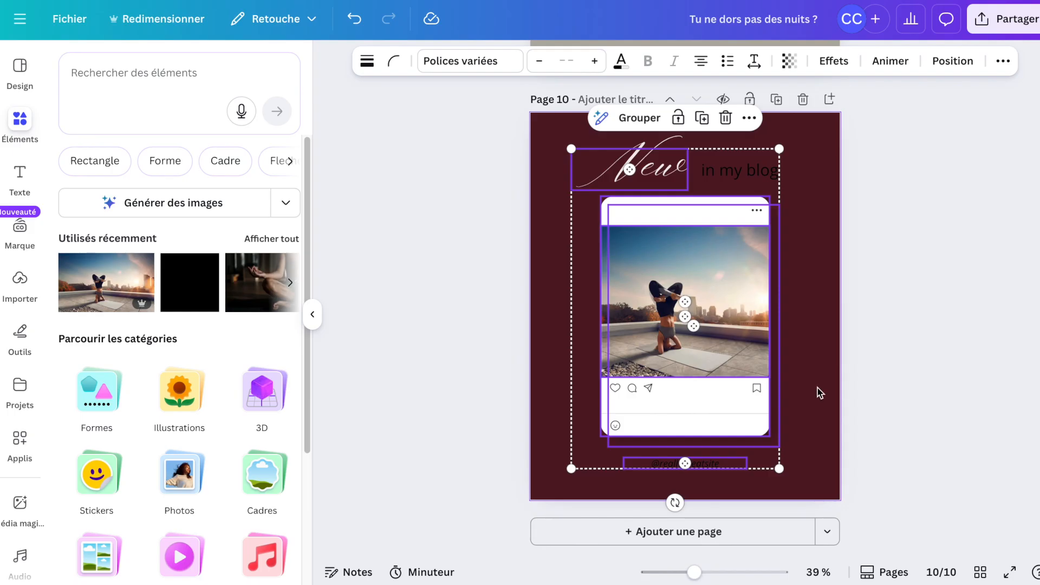
left_click(893, 364)
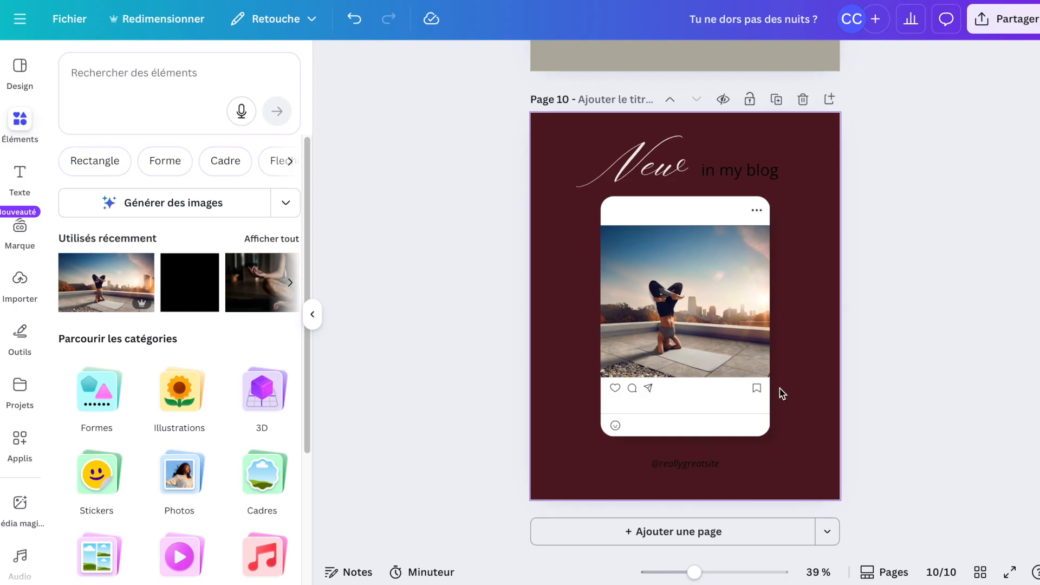
left_click_drag(774, 443, 592, 205)
left_click_drag(777, 444, 654, 368)
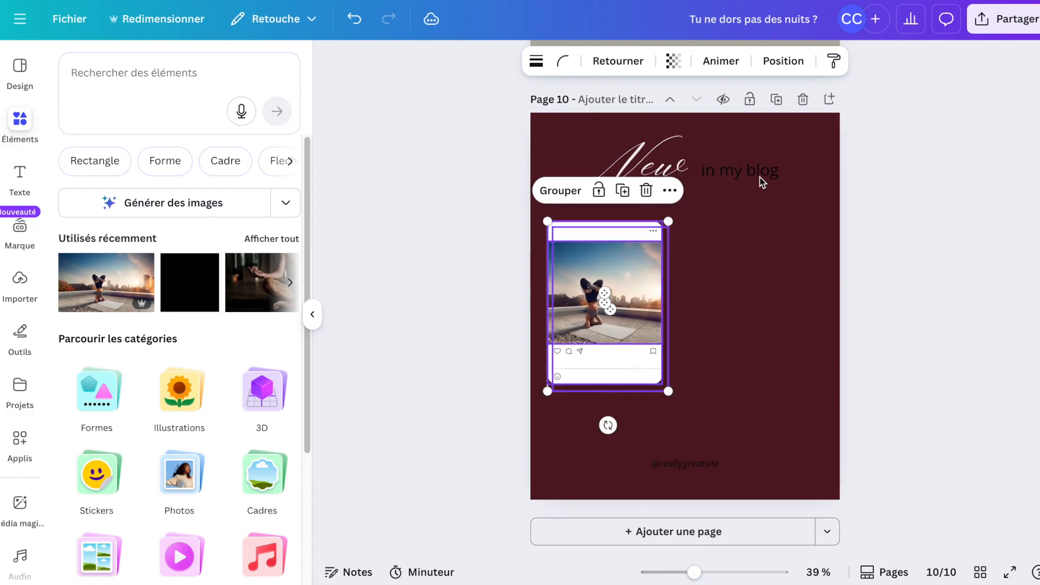
left_click(761, 180)
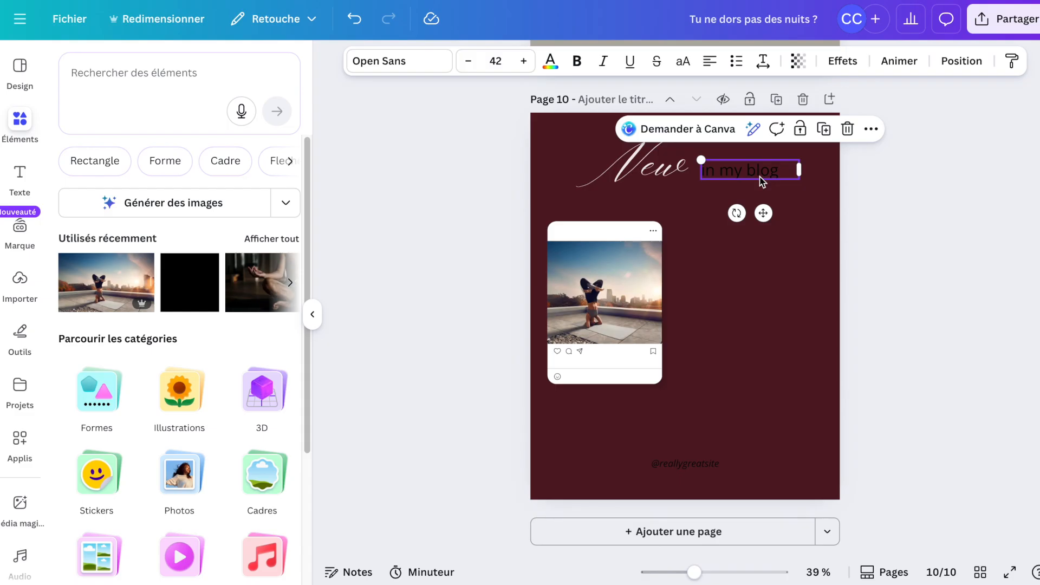
type("mpMia")
left_click_drag(756, 197, 752, 336)
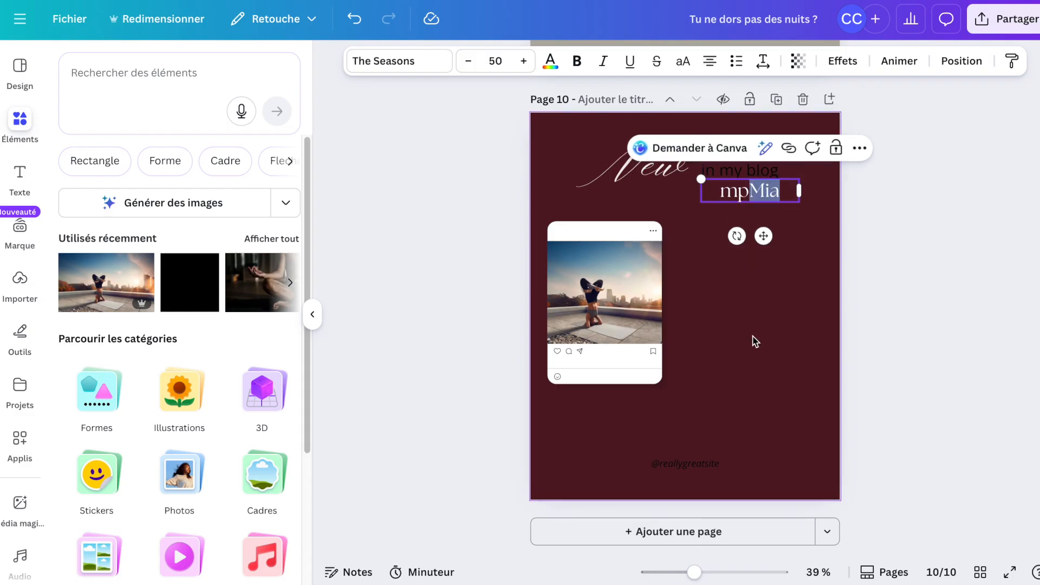
key("Right")
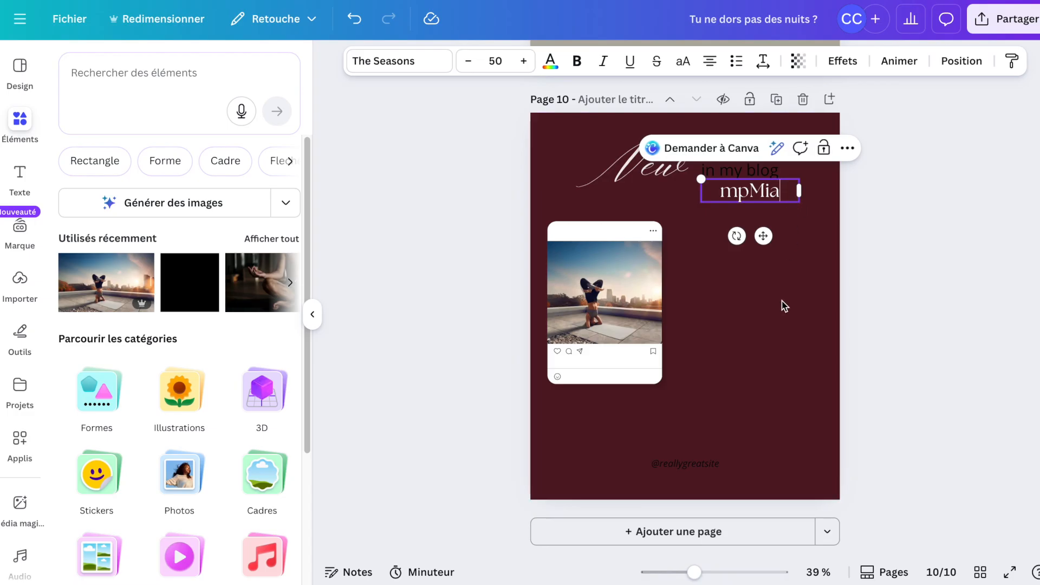
left_click(891, 244)
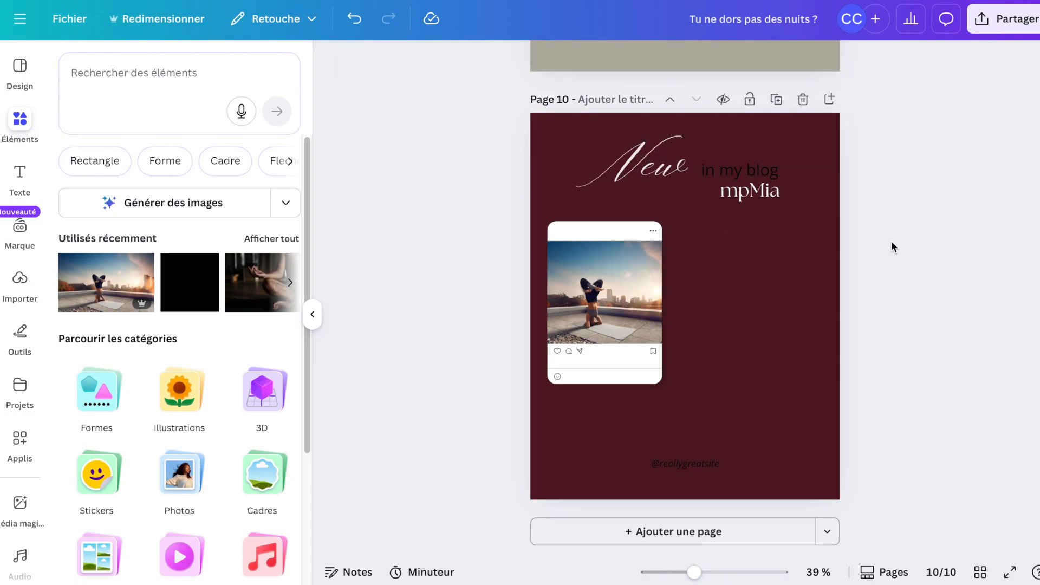
left_click(771, 193)
key("Delete")
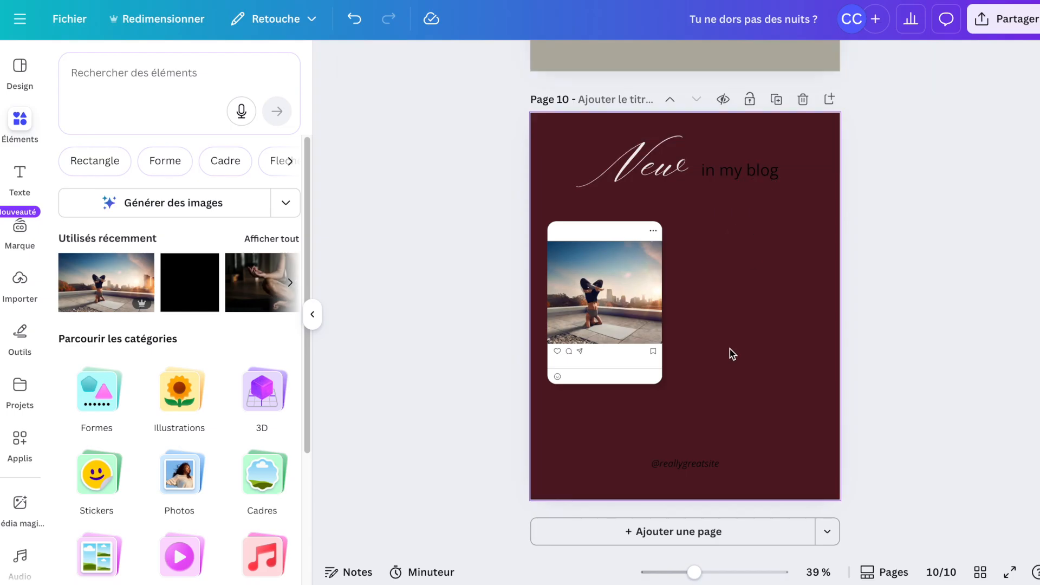
Add a text box reading "blablabla" and place it to the right of the mockup.
key("t")
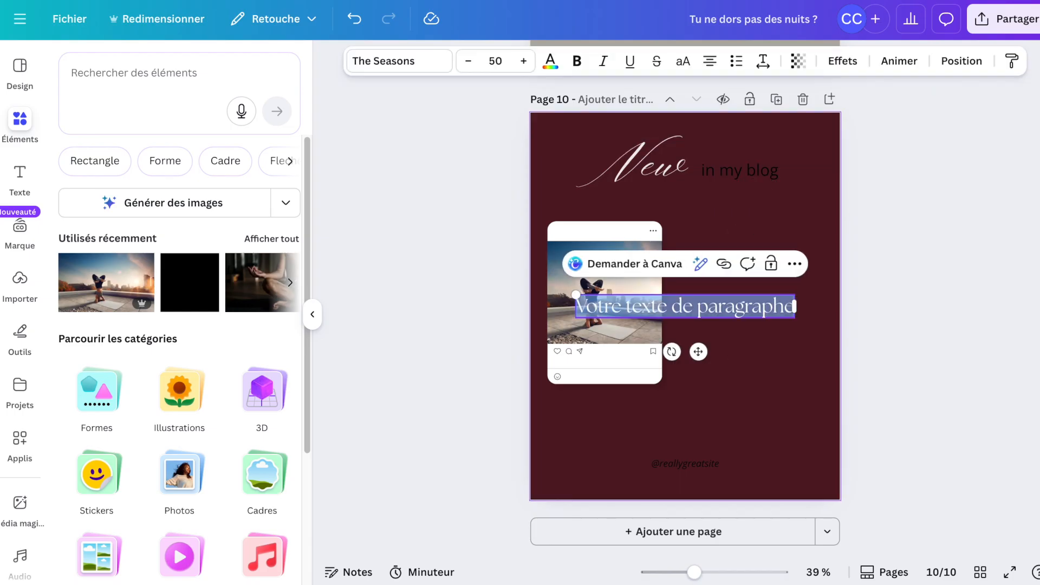
type("blablabla")
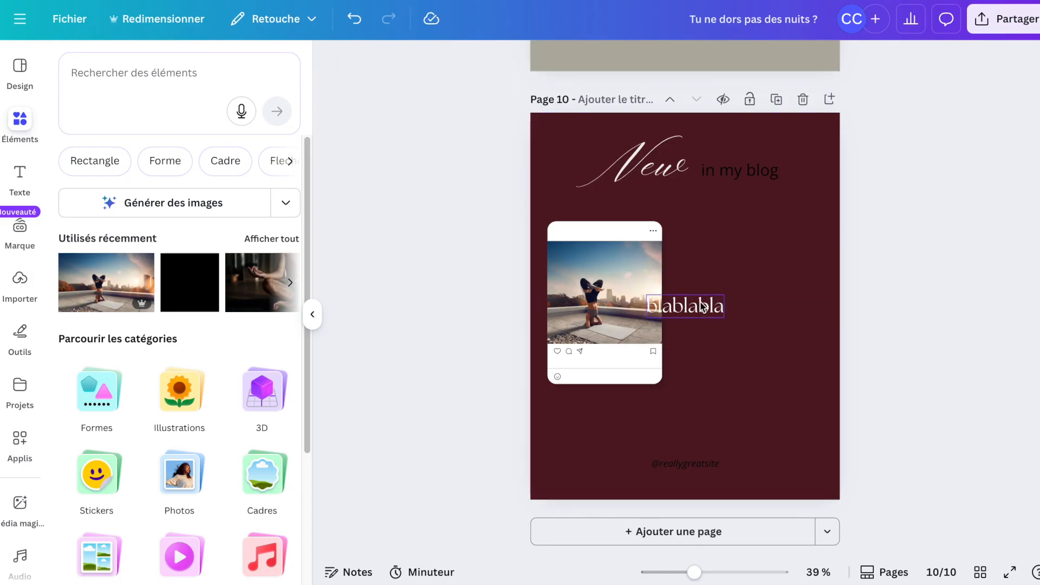
left_click_drag(702, 306, 767, 296)
Change the "in my blog" text to The Seasons font and set its colour to white.
left_click(735, 171)
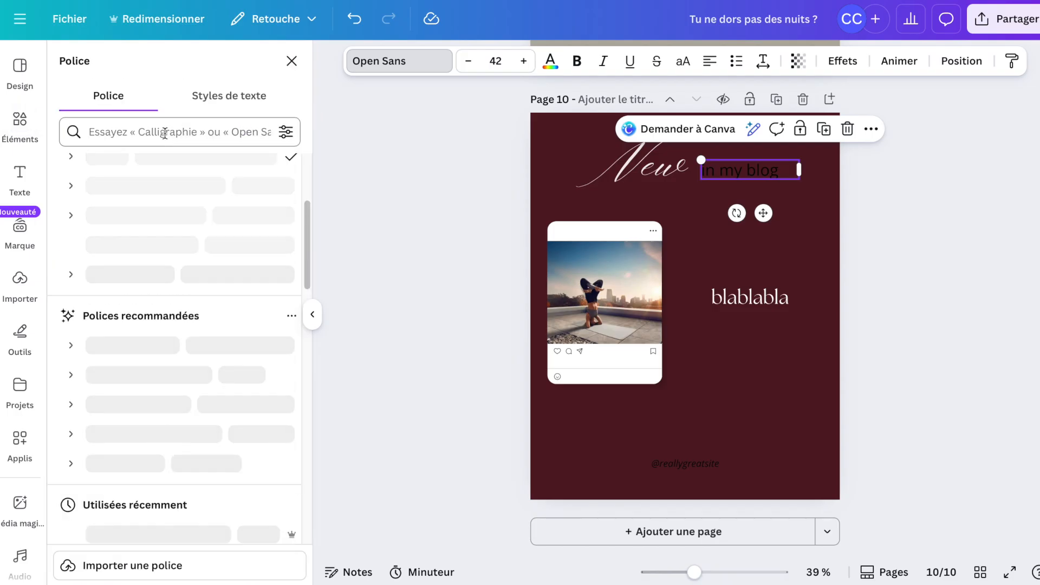
left_click(165, 132)
type("th")
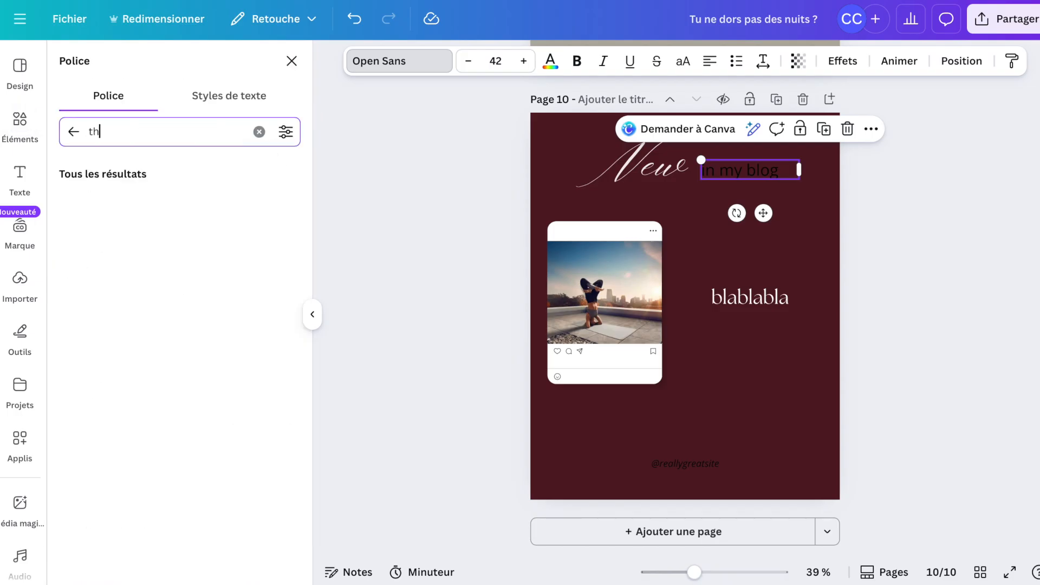
type("e seas")
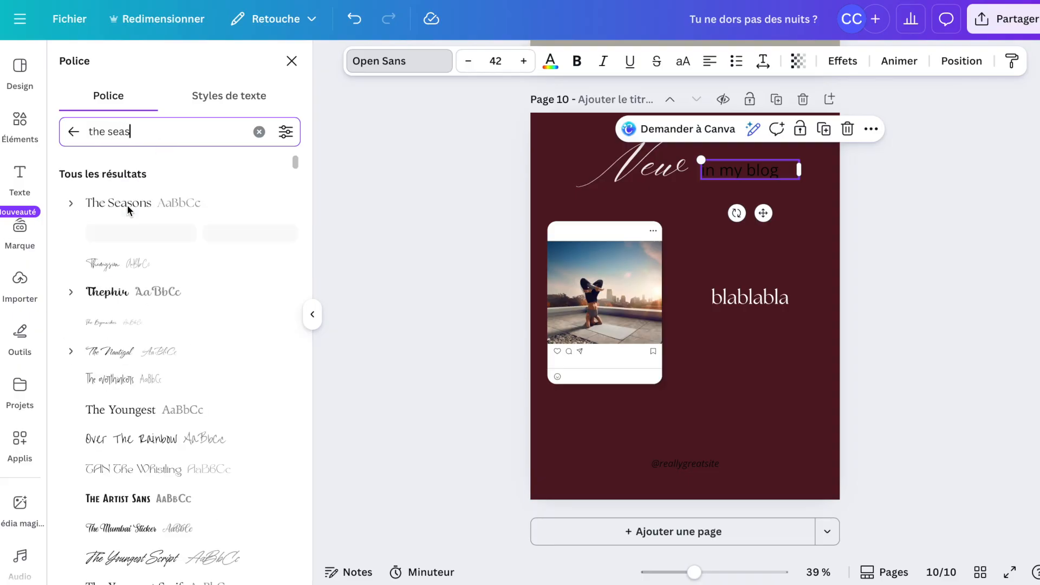
left_click(127, 204)
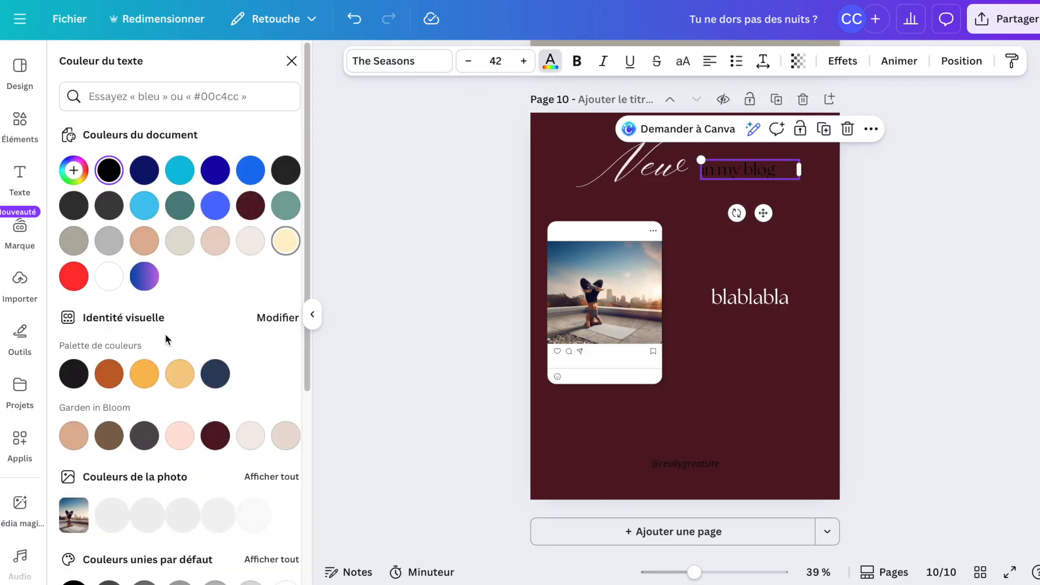
left_click(110, 277)
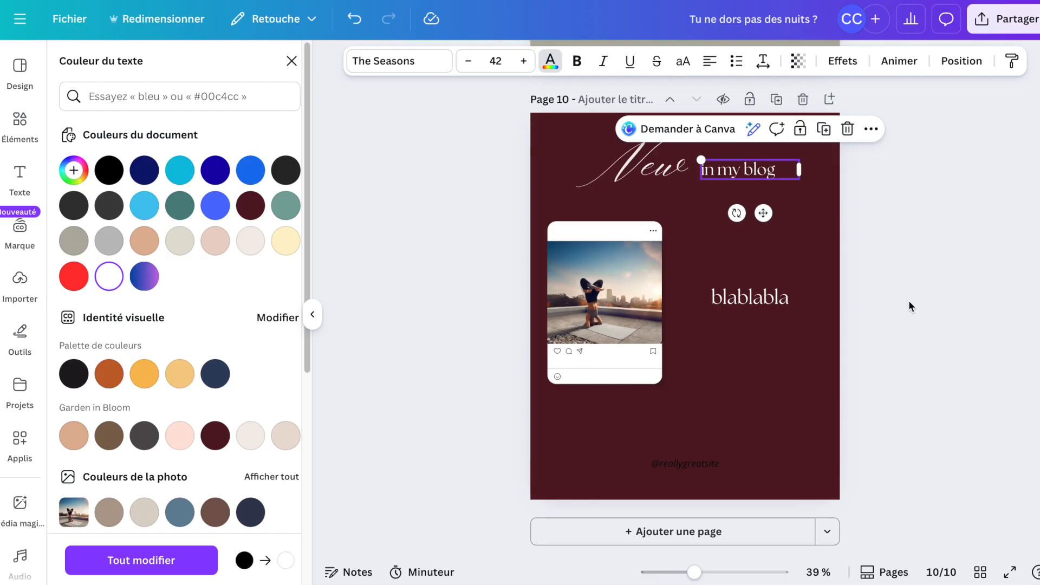
Replace the mockup's photo with the uploaded photo of a woman sitting on stairs.
left_click(18, 284)
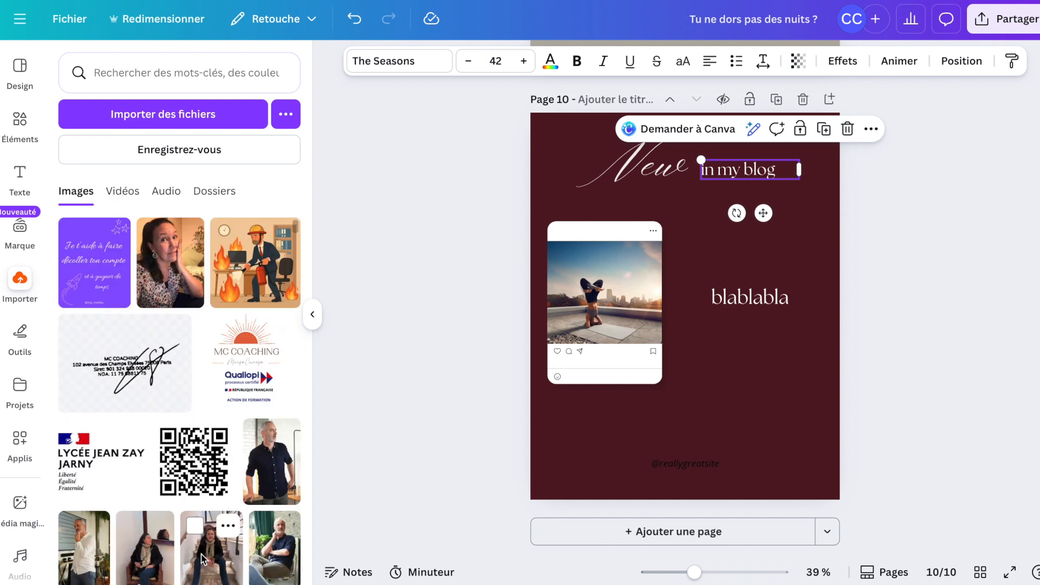
left_click(202, 558)
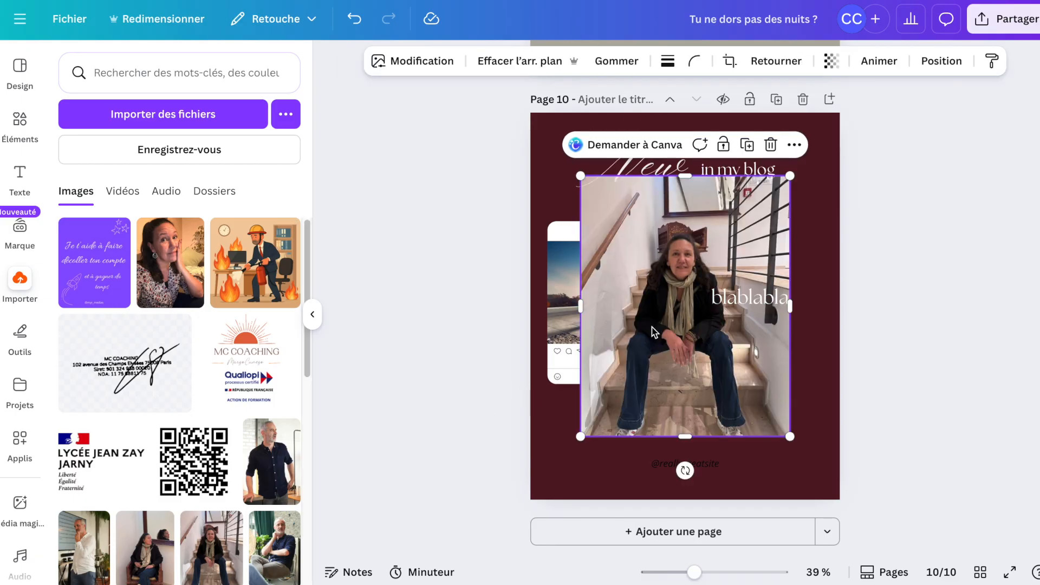
left_click_drag(627, 322, 590, 320)
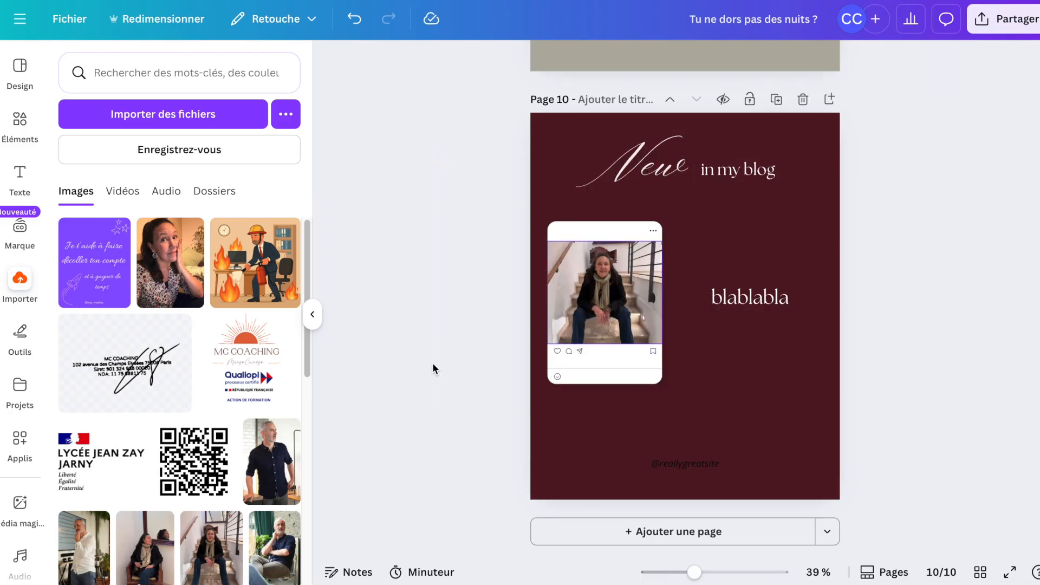
left_click(197, 119)
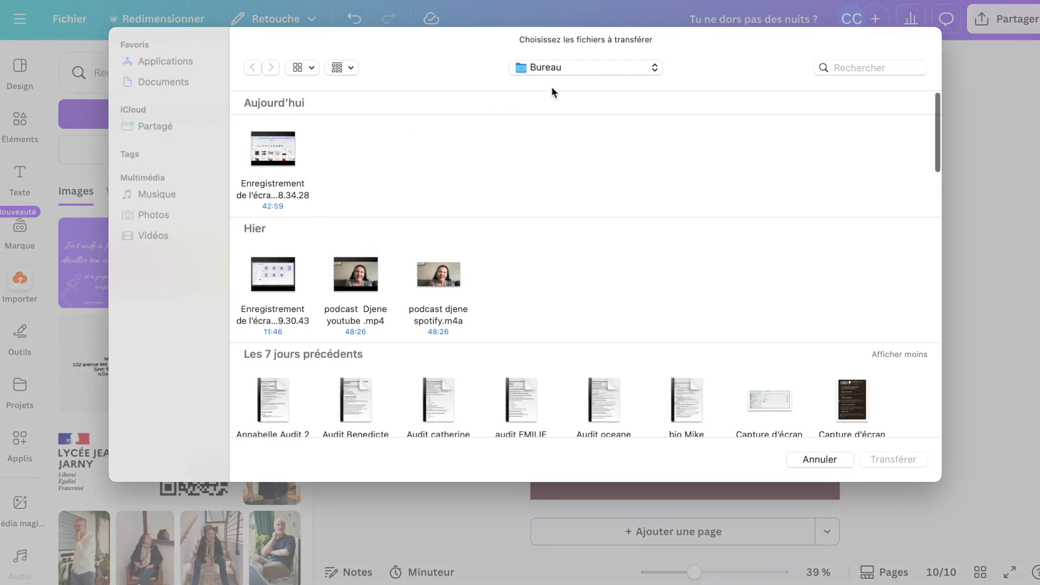
left_click(654, 68)
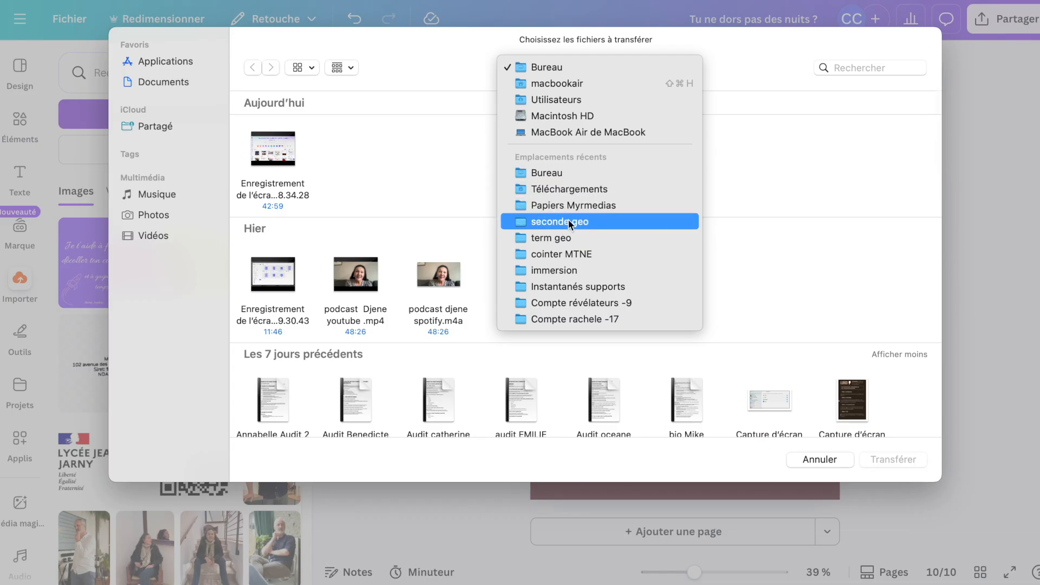
left_click(568, 190)
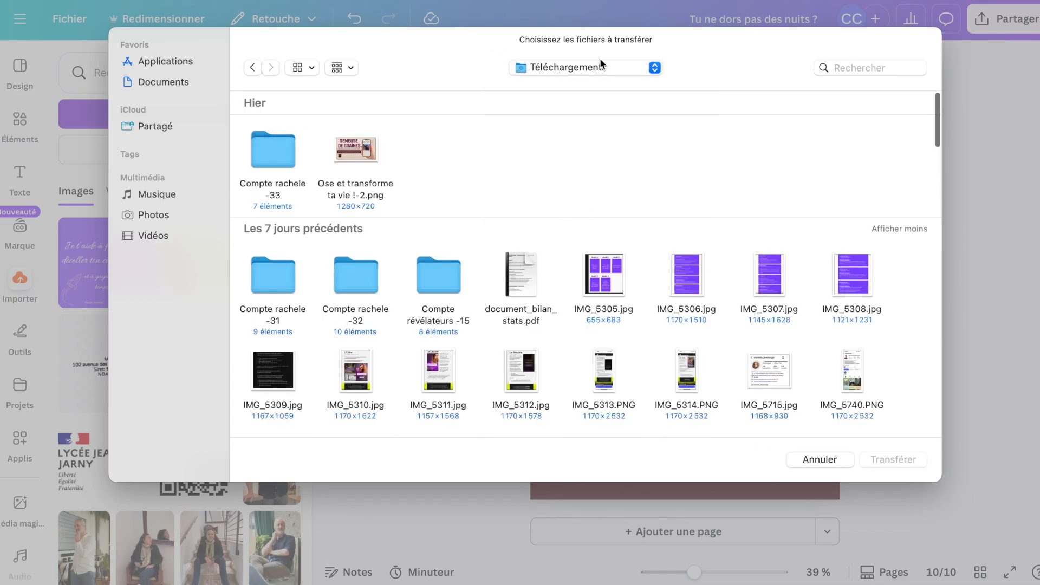
left_click(816, 465)
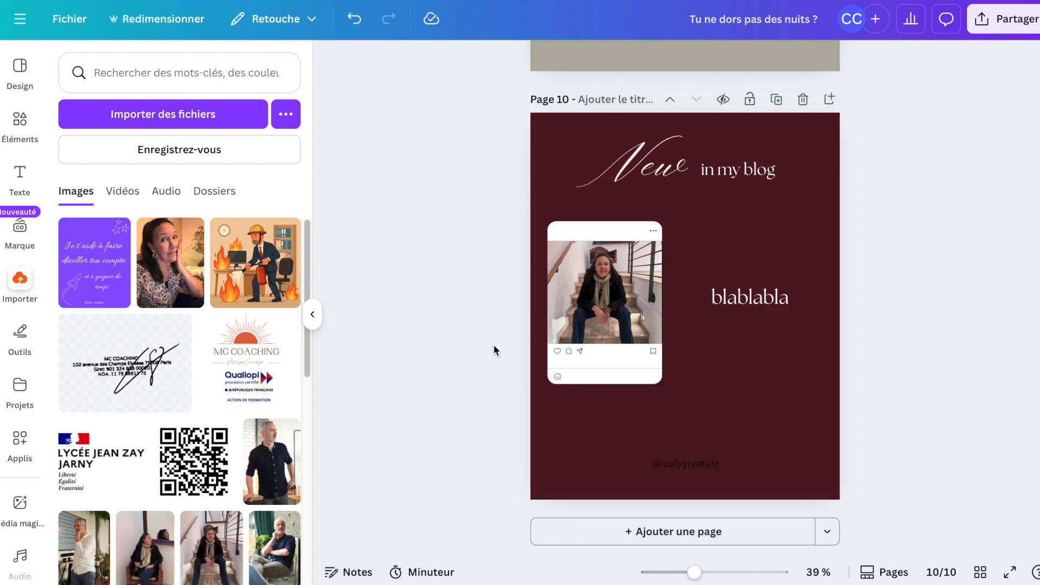
Review the carousel pages from the cover onward.
scroll(493, 345, "up", 15)
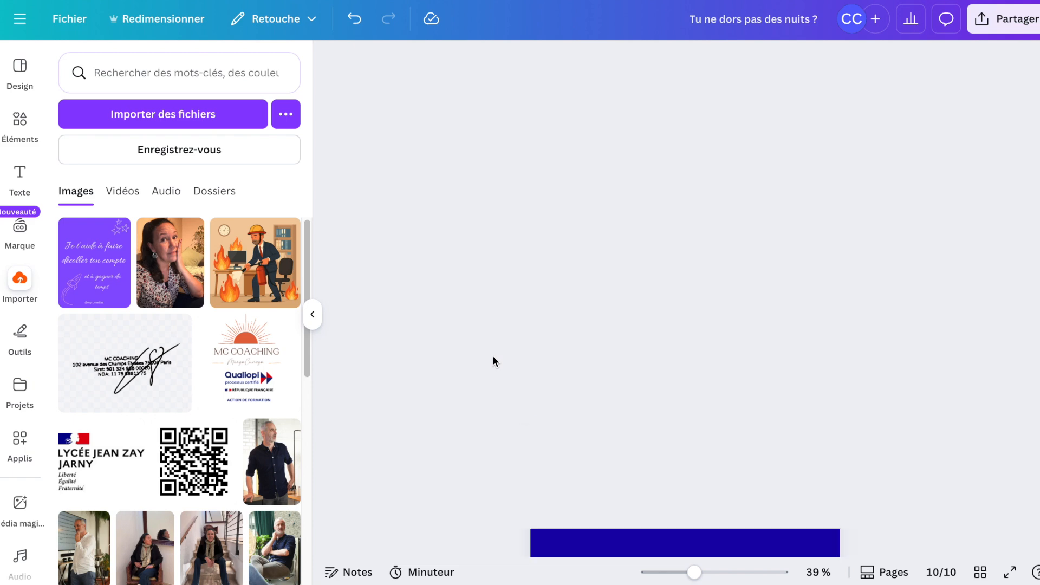
scroll(493, 361, "up", 5)
scroll(493, 357, "up", 10)
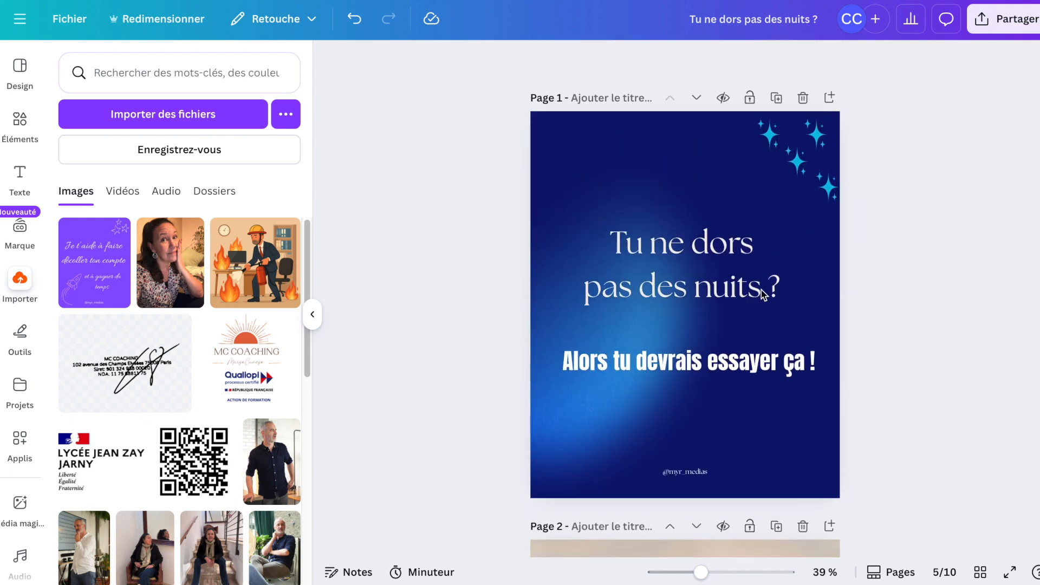
scroll(863, 369, "down", 10)
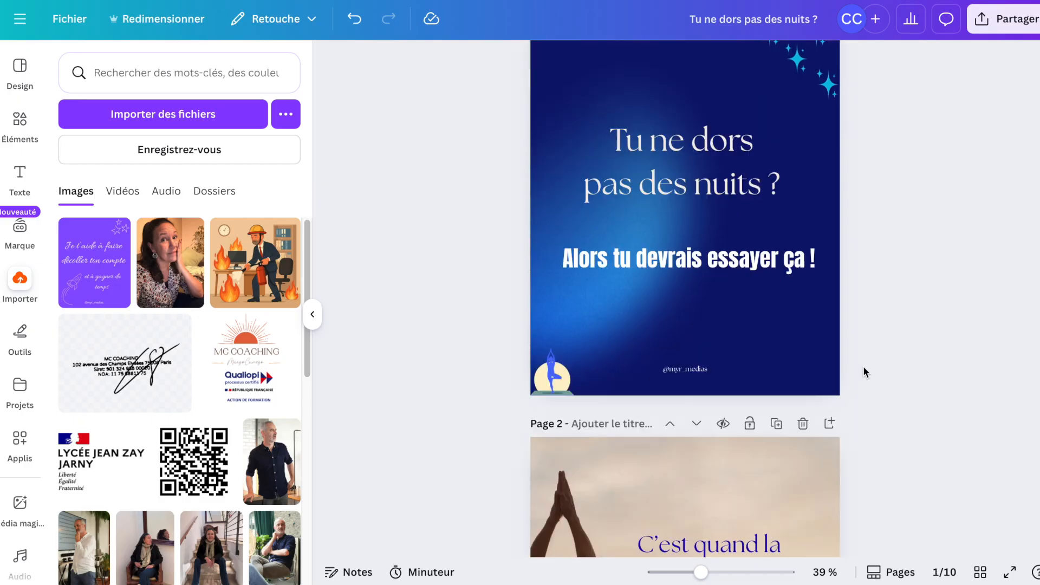
scroll(864, 368, "down", 12)
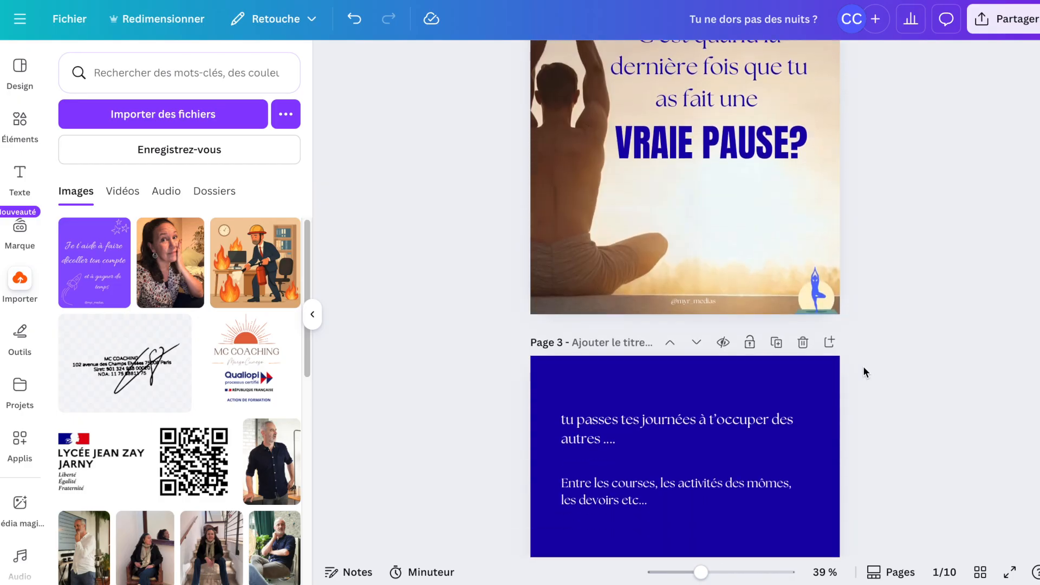
scroll(863, 366, "down", 12)
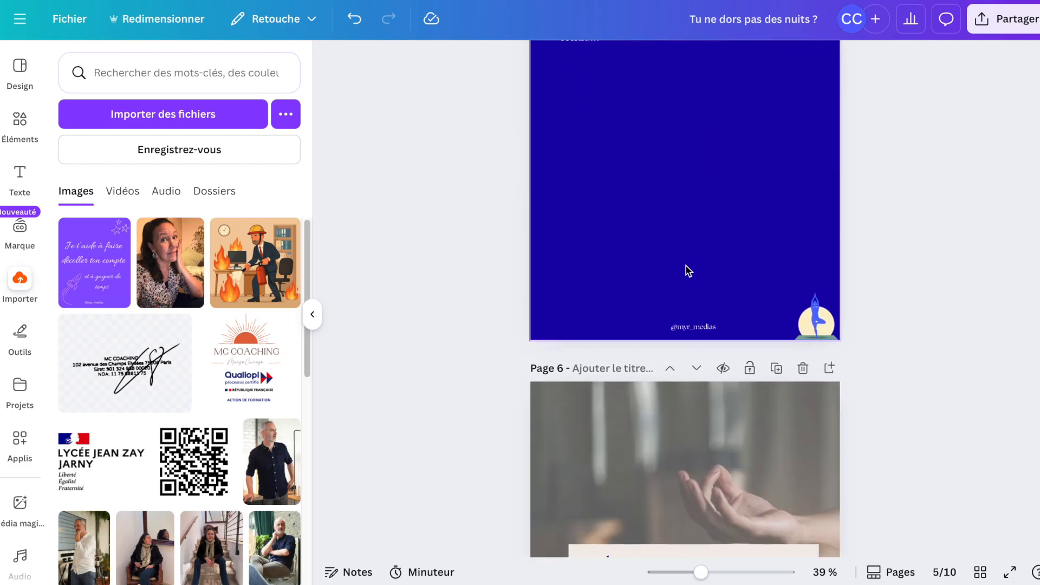
Move the "Tu dis que tu n'as pas le temps mais..." text box slightly lower and to the right on page 5.
scroll(686, 265, "up", 5)
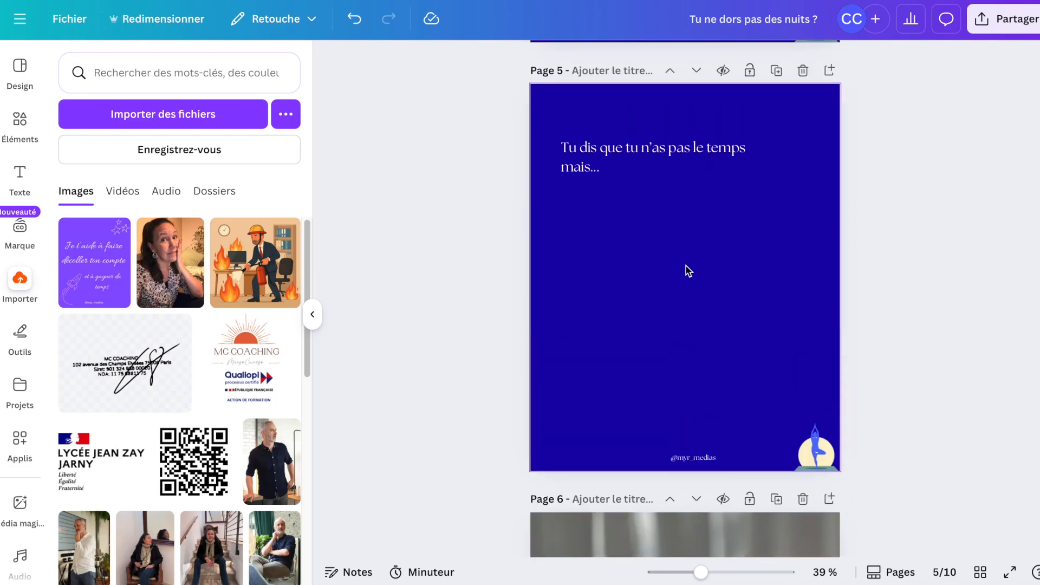
left_click(625, 183)
left_click_drag(612, 156, 631, 197)
left_click(923, 268)
Review carousel pages 1 through 7 to check the overall layout.
scroll(923, 268, "up", 6)
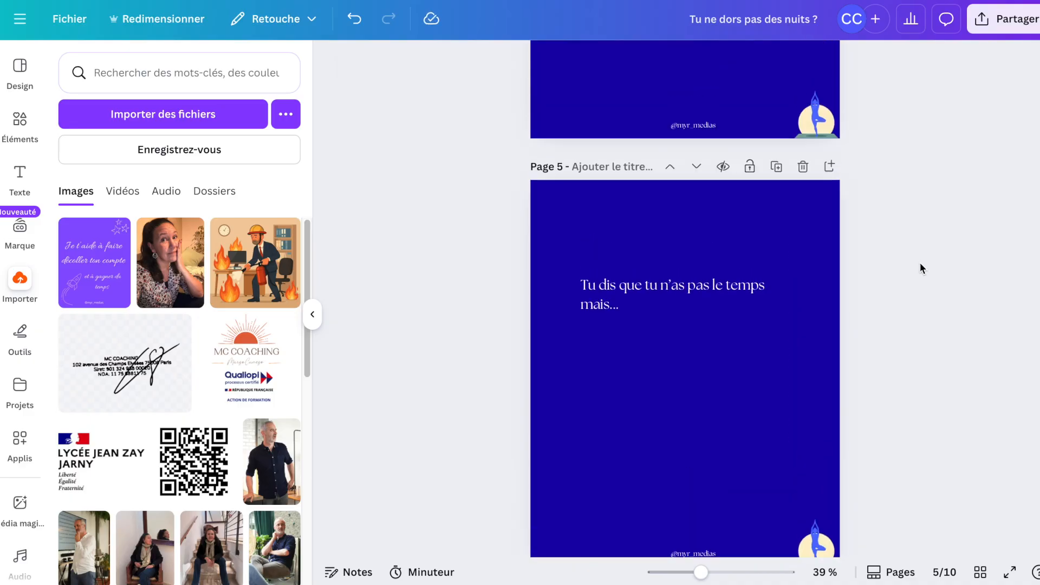
scroll(919, 263, "up", 15)
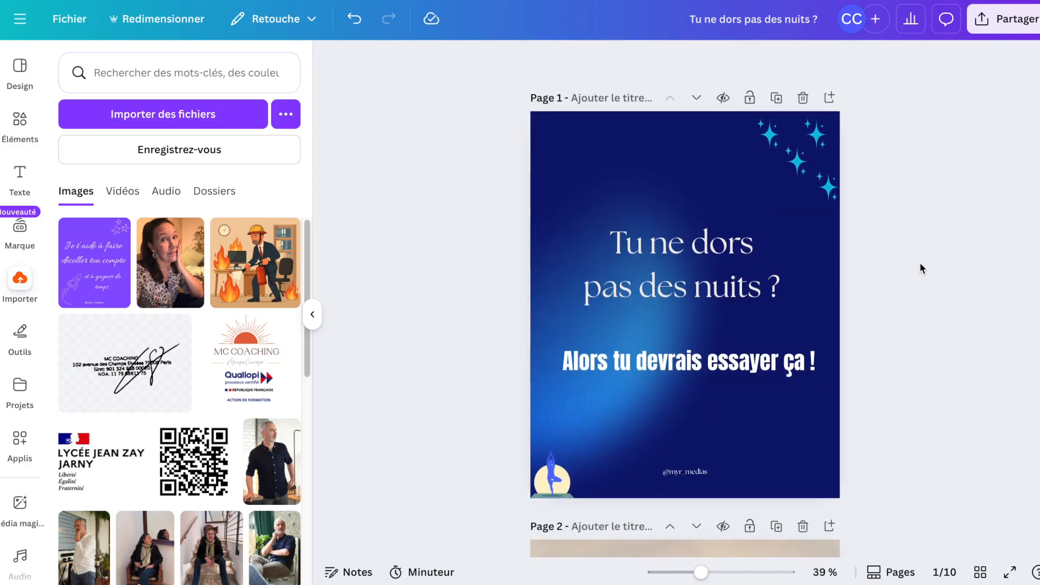
scroll(920, 262, "down", 2)
scroll(920, 262, "down", 2)
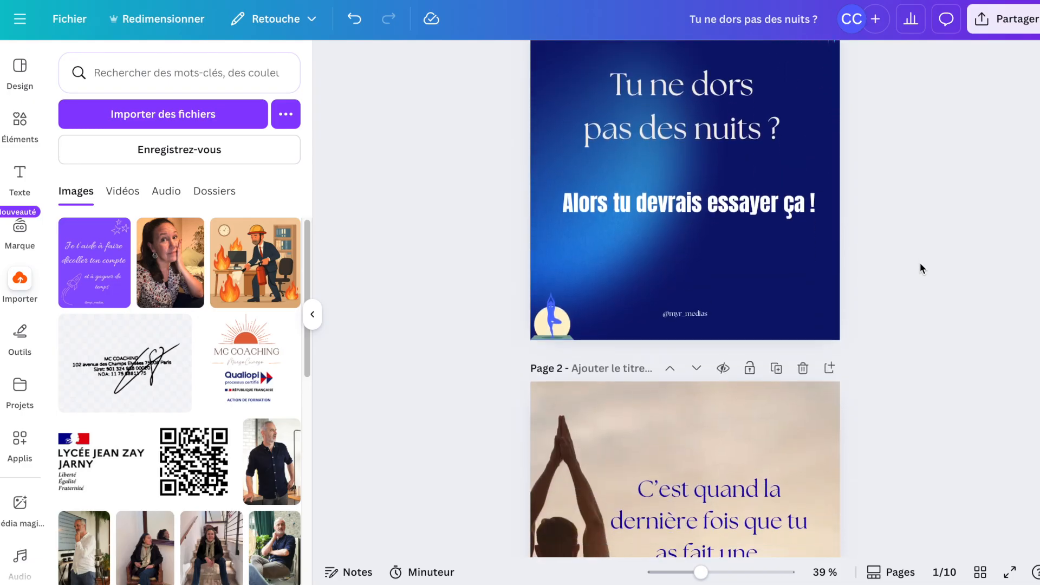
scroll(919, 262, "down", 5)
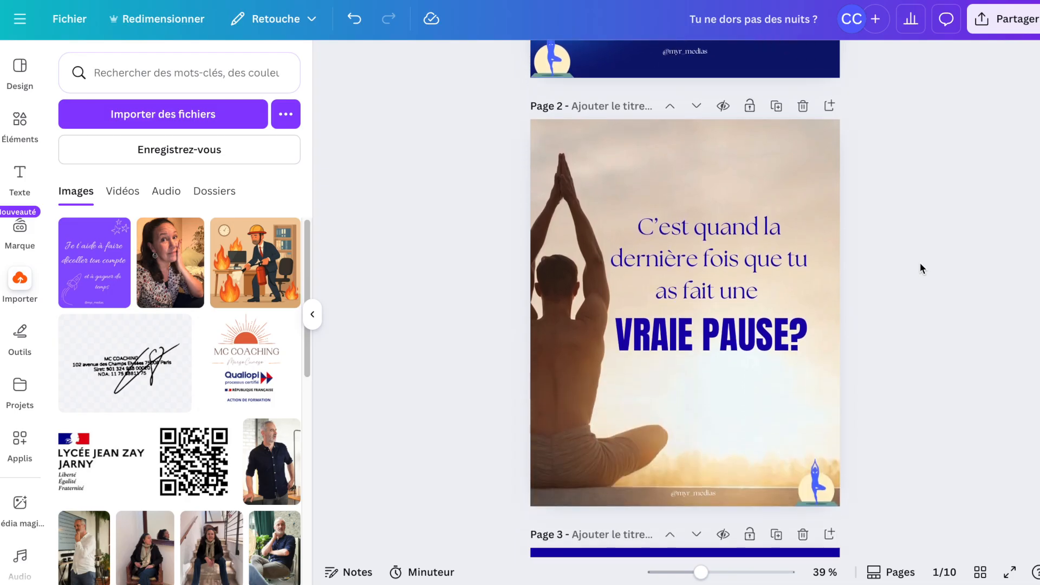
scroll(919, 262, "up", 7)
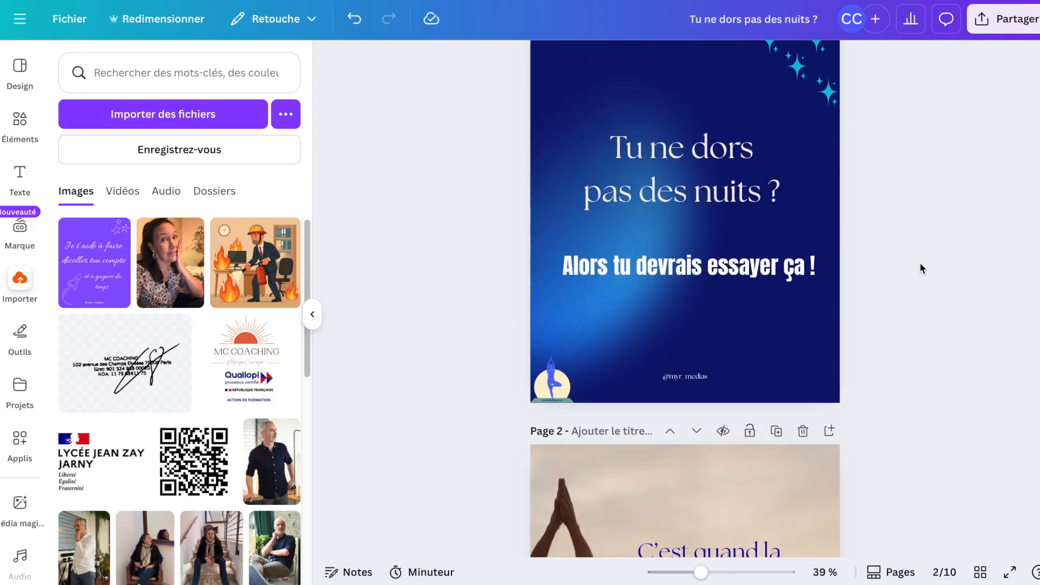
scroll(920, 262, "up", 2)
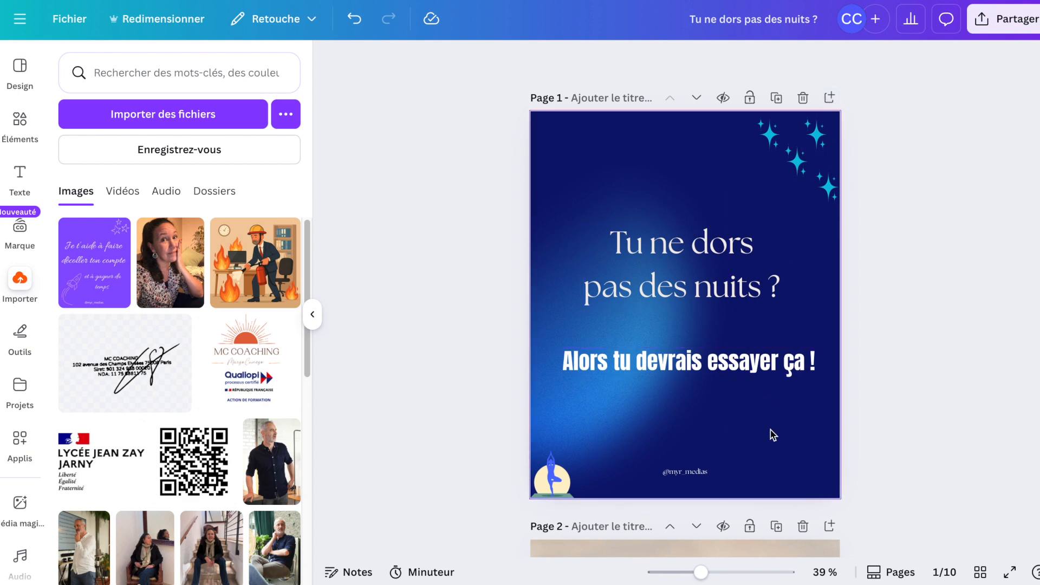
scroll(766, 416, "down", 10)
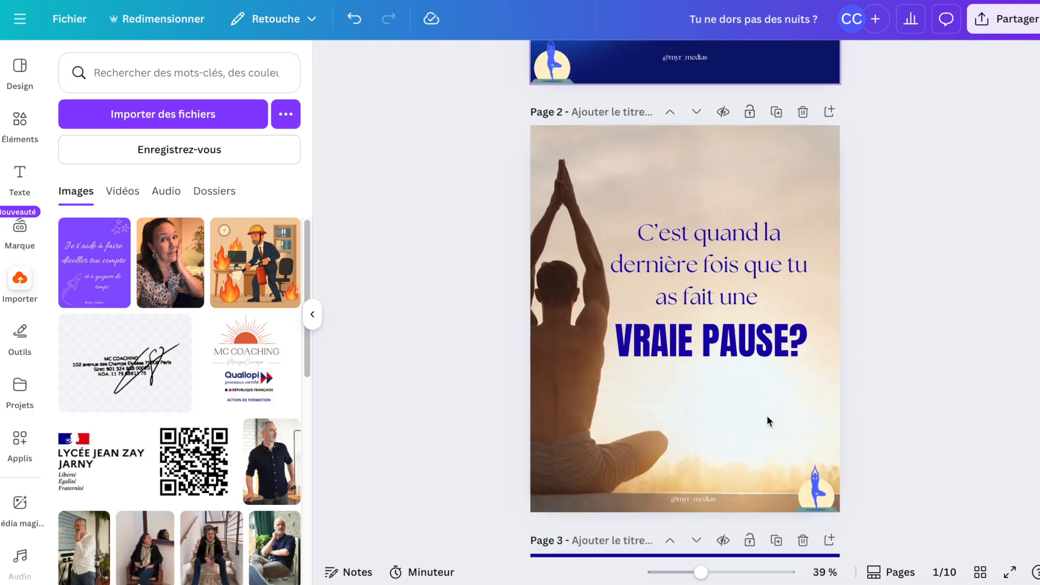
scroll(767, 416, "down", 4)
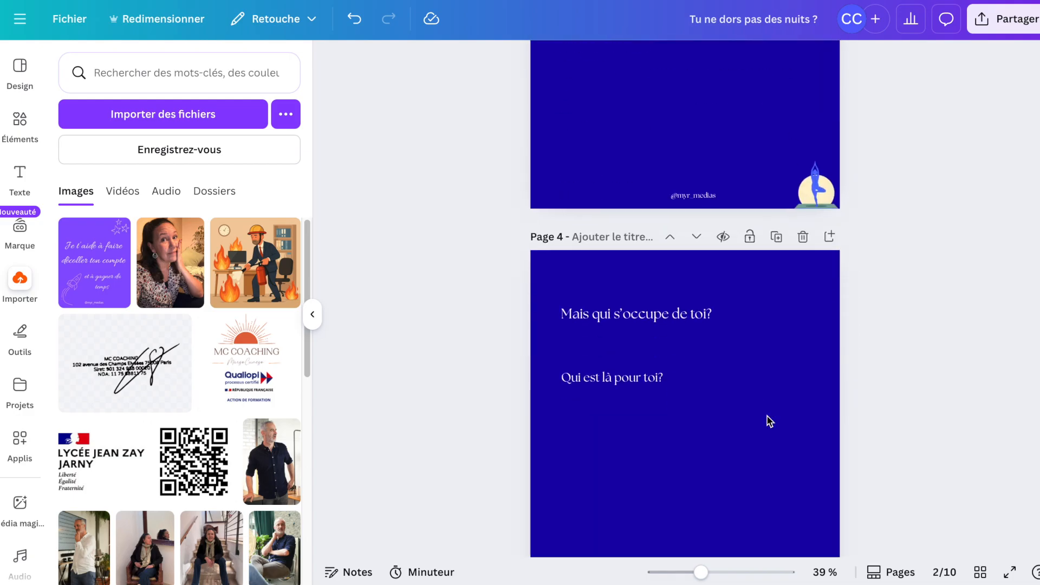
scroll(767, 415, "up", 20)
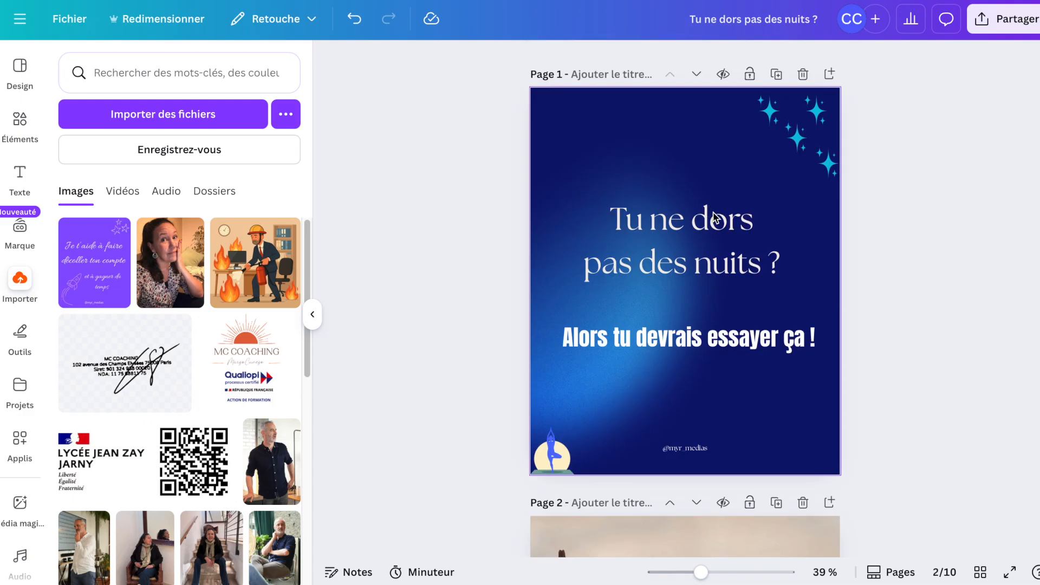
scroll(750, 475, "down", 7)
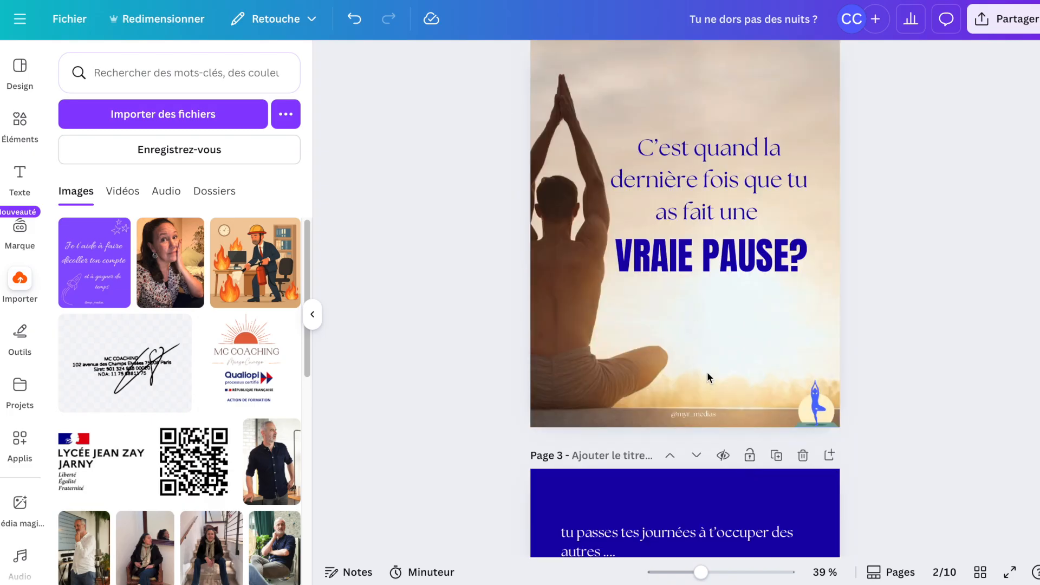
scroll(743, 361, "down", 1)
scroll(743, 361, "up", 1)
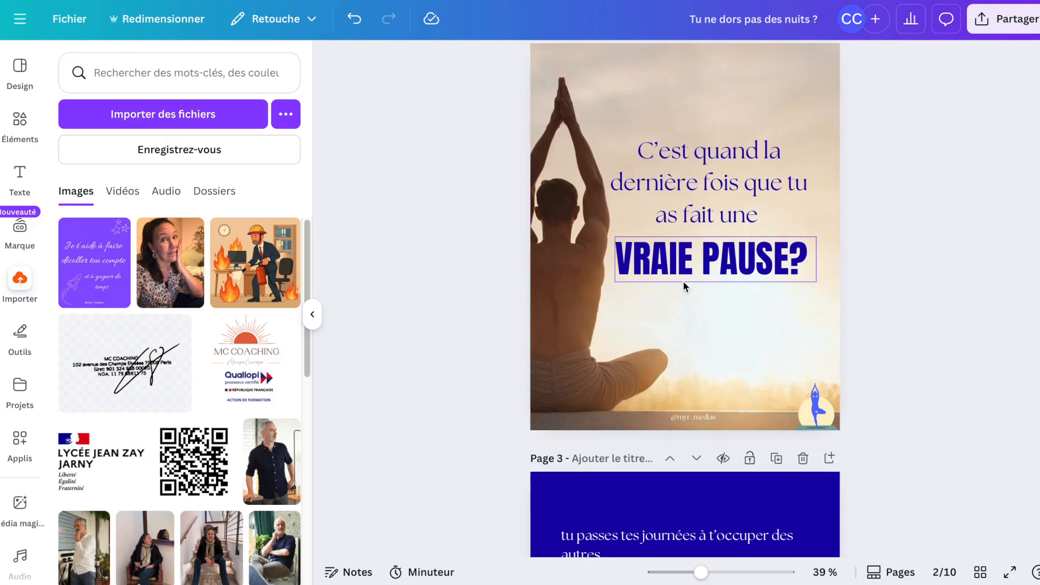
scroll(787, 325, "down", 15)
scroll(787, 342, "down", 10)
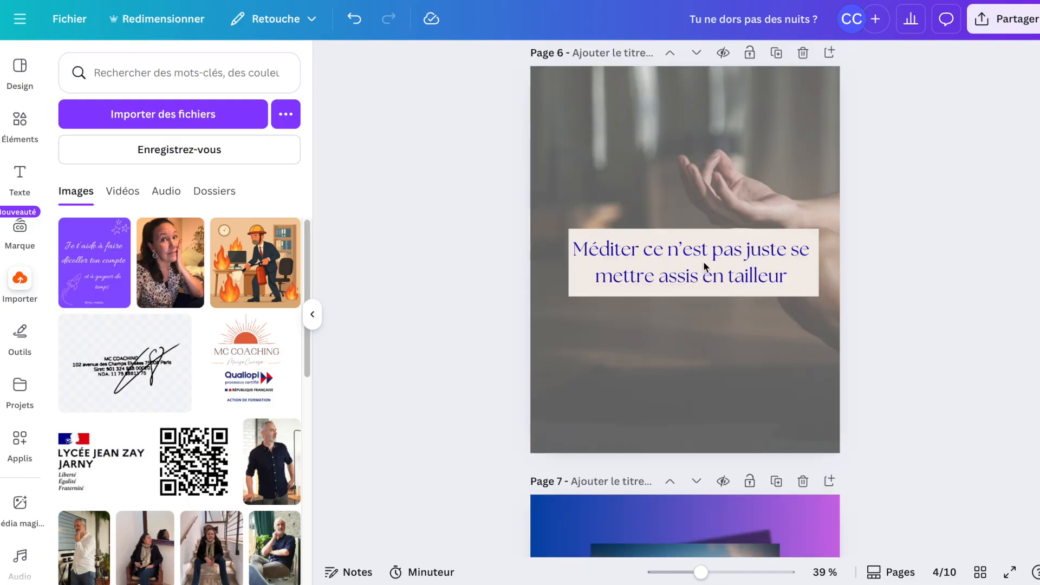
scroll(730, 395, "down", 3)
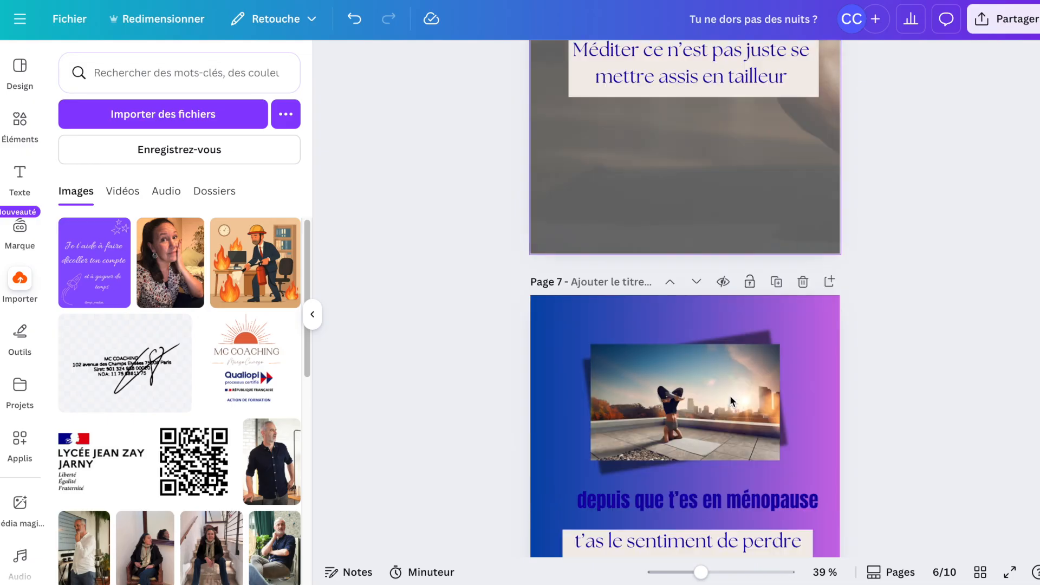
scroll(632, 512, "down", 1)
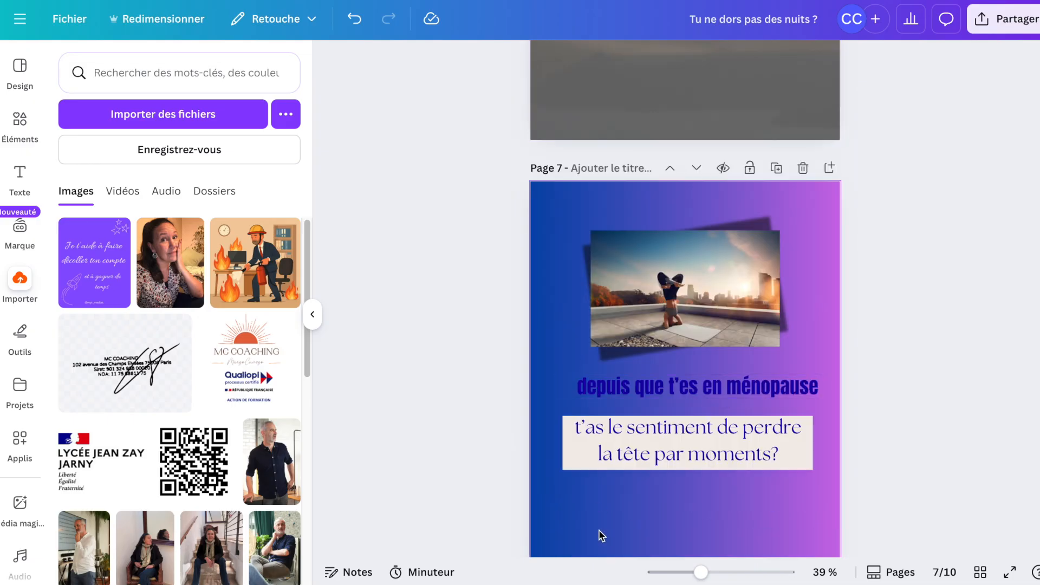